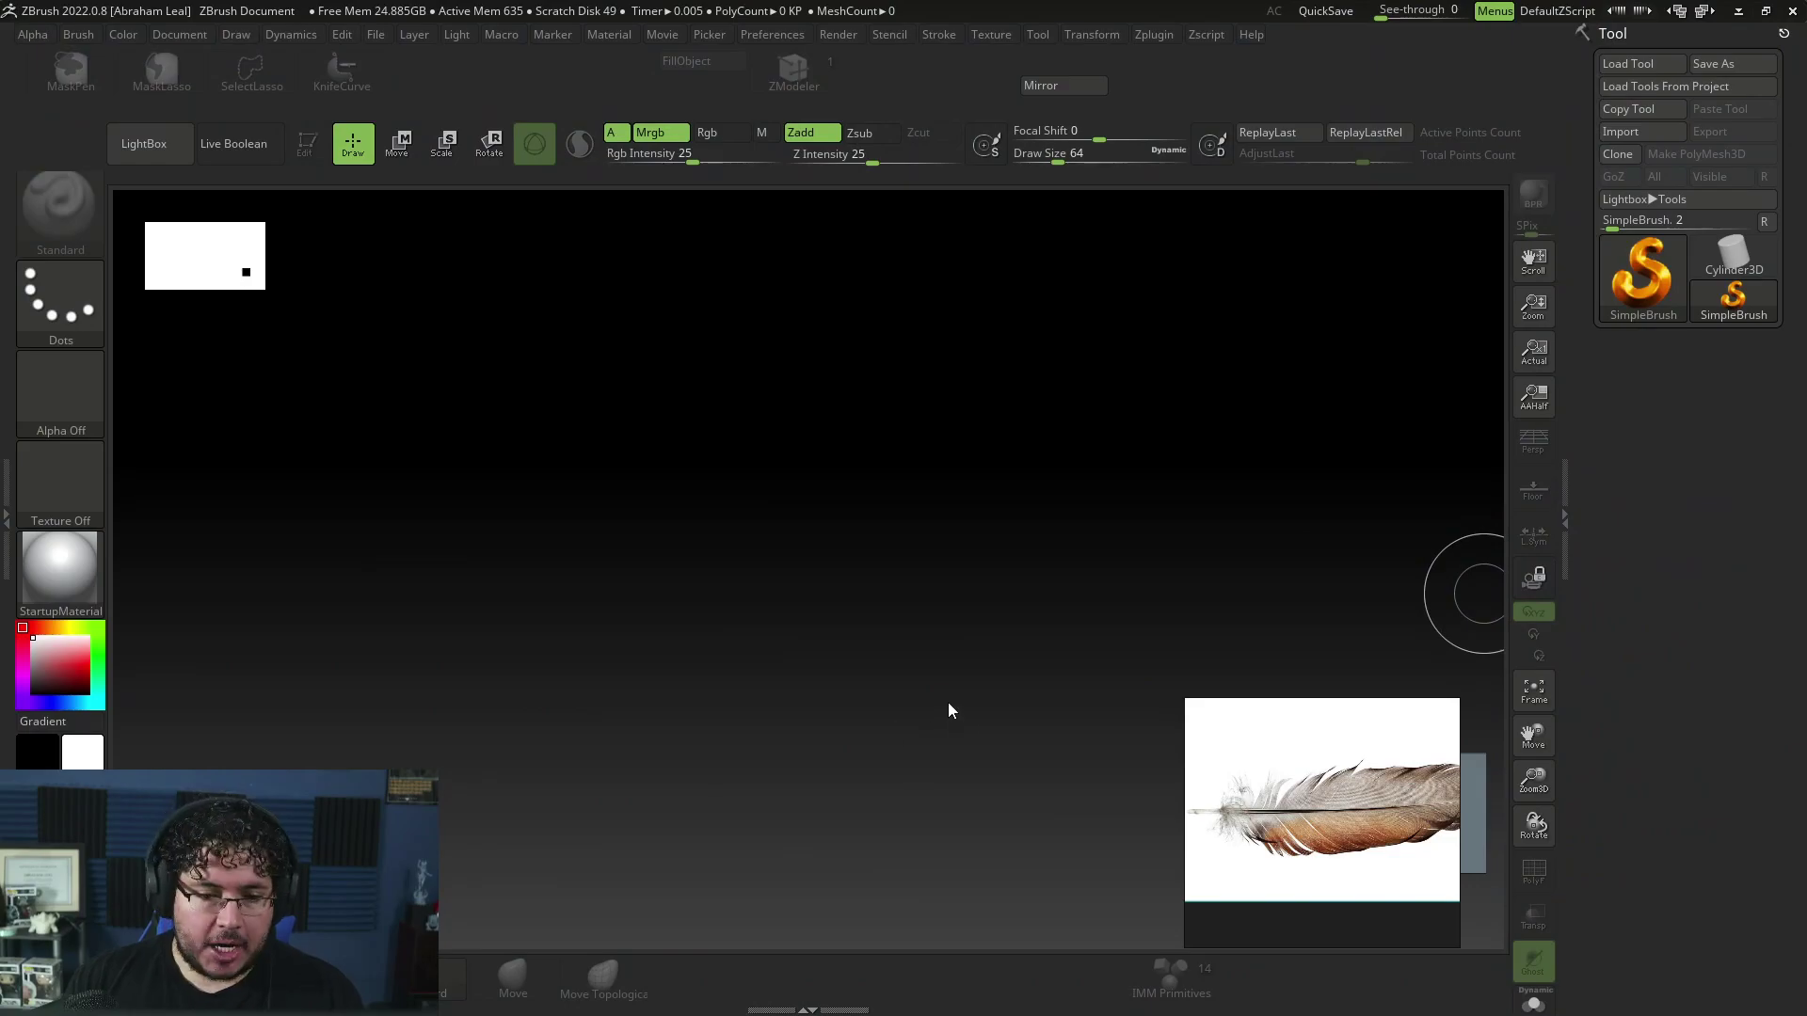
Step: Switch from ZBrush to the Chrome window showing the shared Google Drive folder
key(alt+Tab)
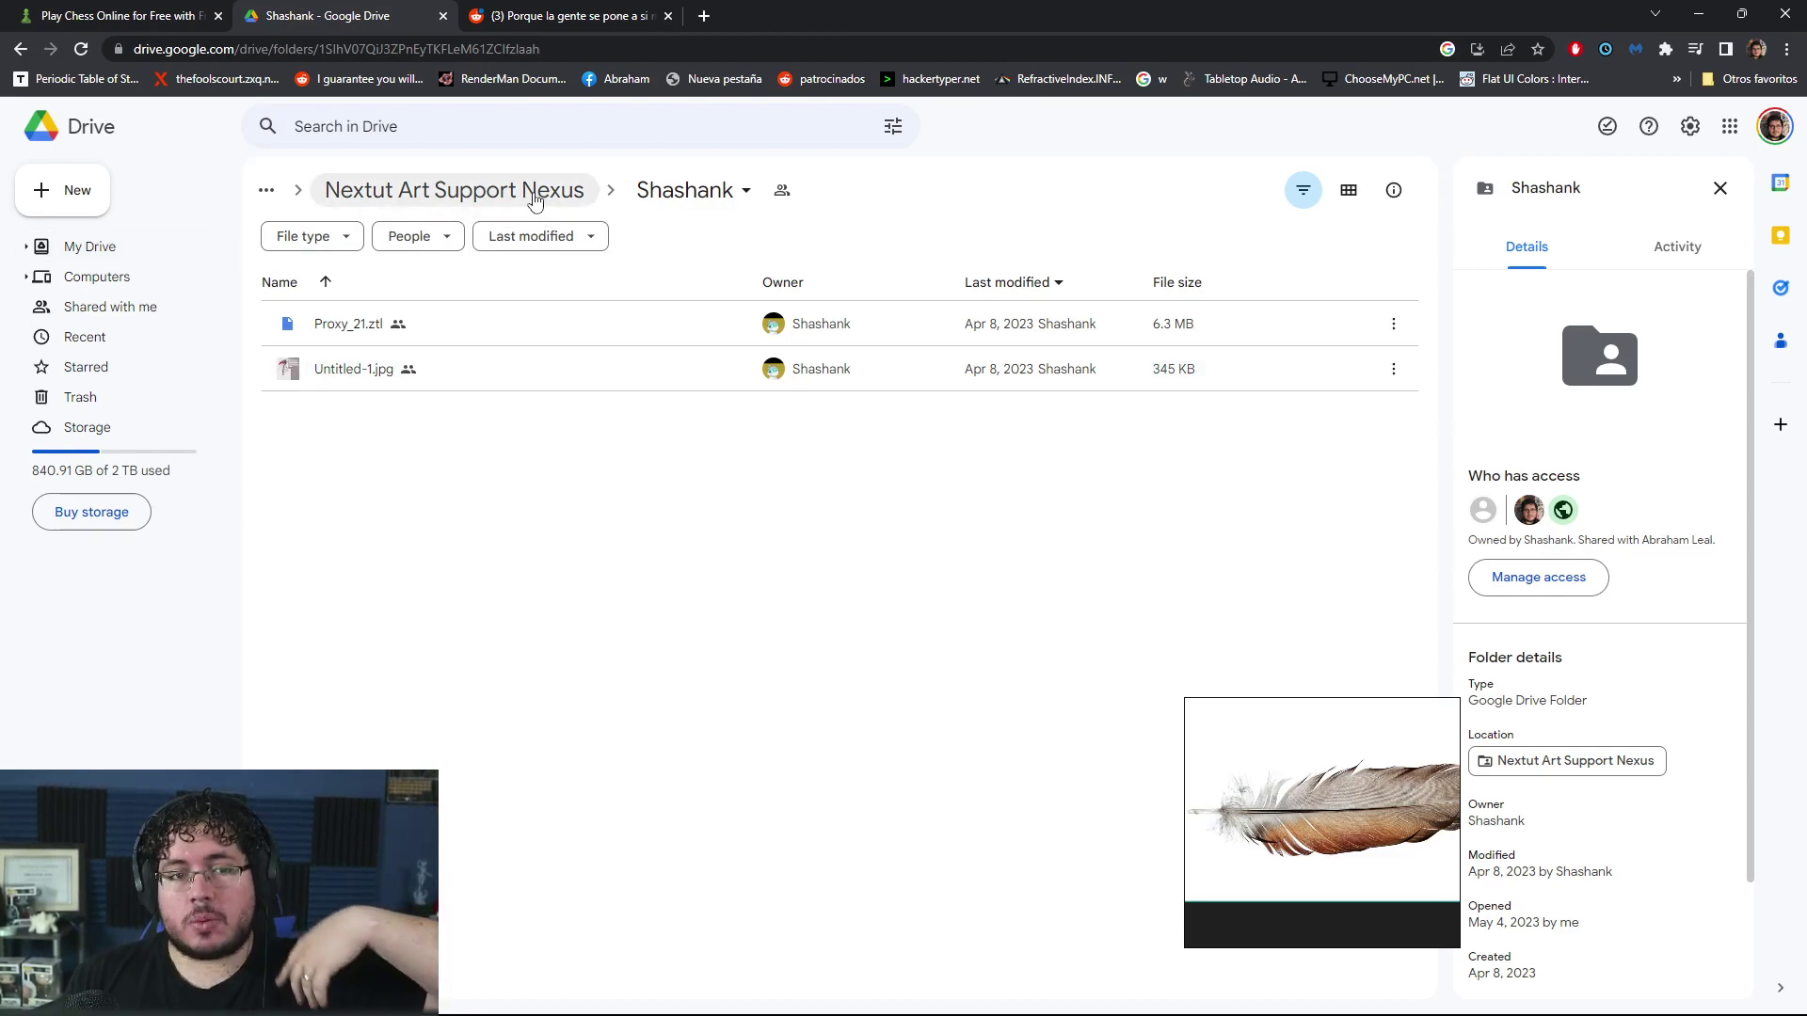
Step: Go up to the Nextut Art Support Nexus folder, then minimize Chrome to return to ZBrush
click(494, 191)
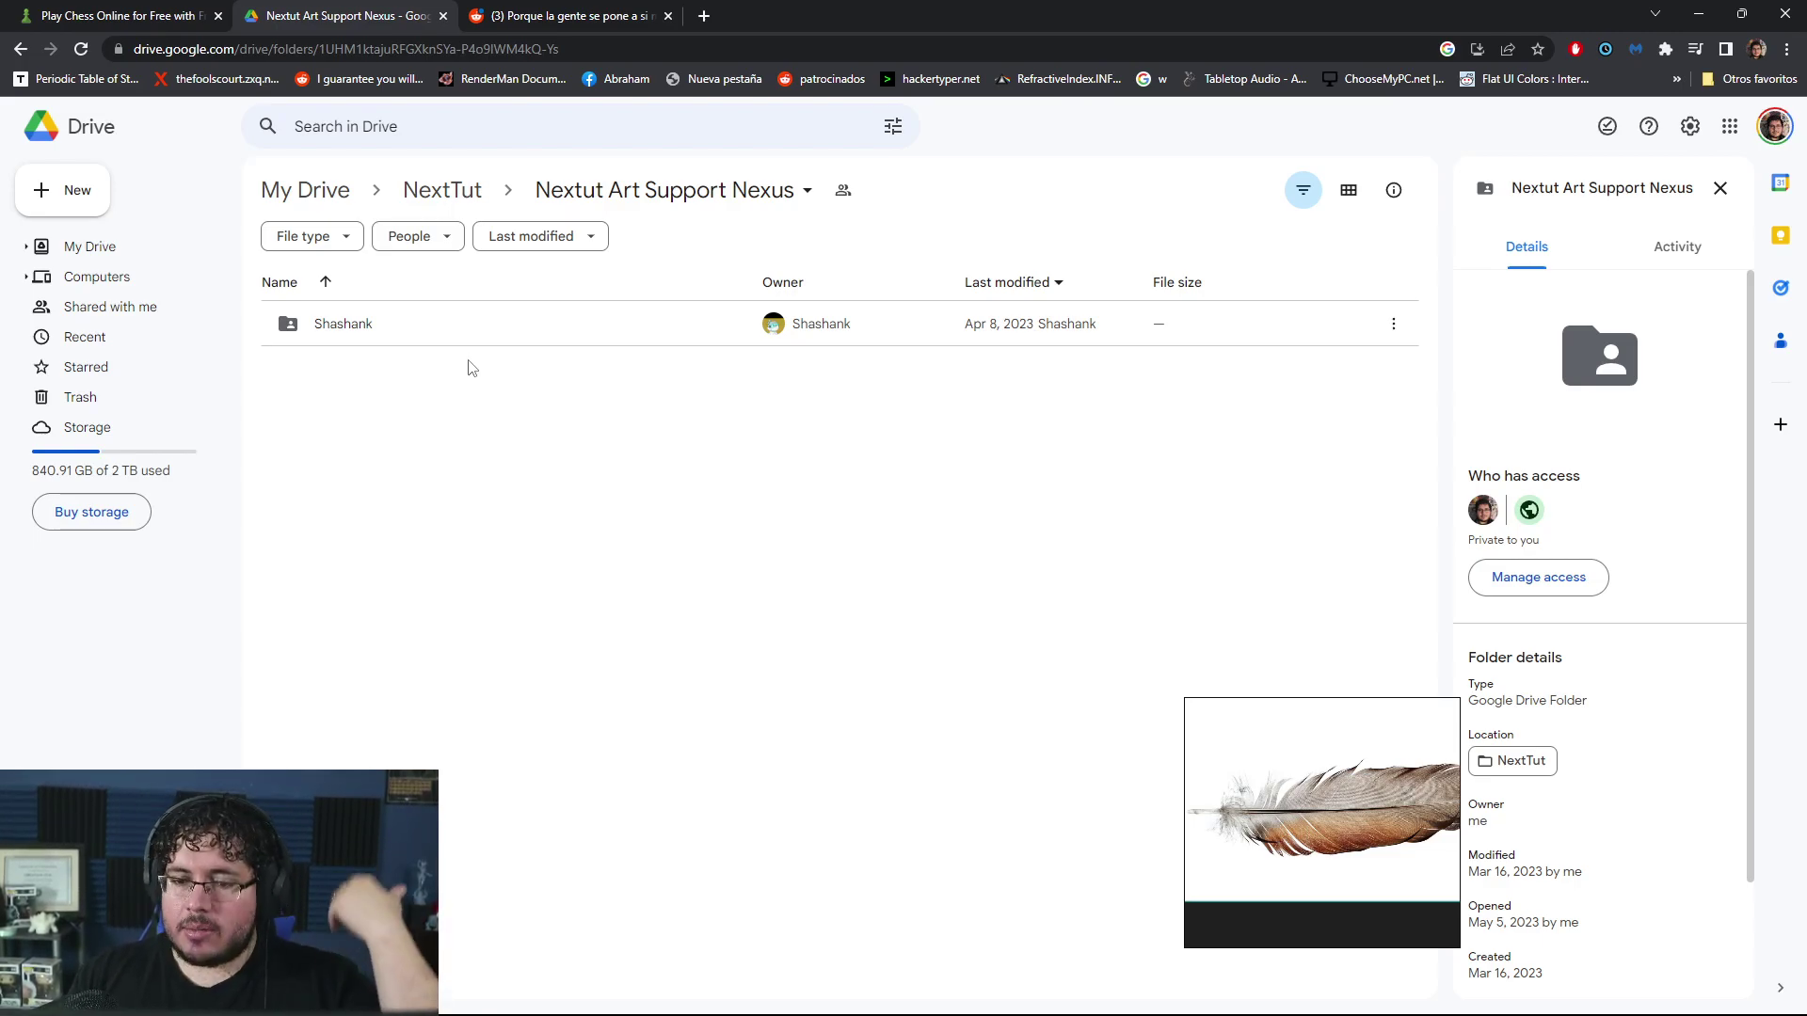
click(1697, 13)
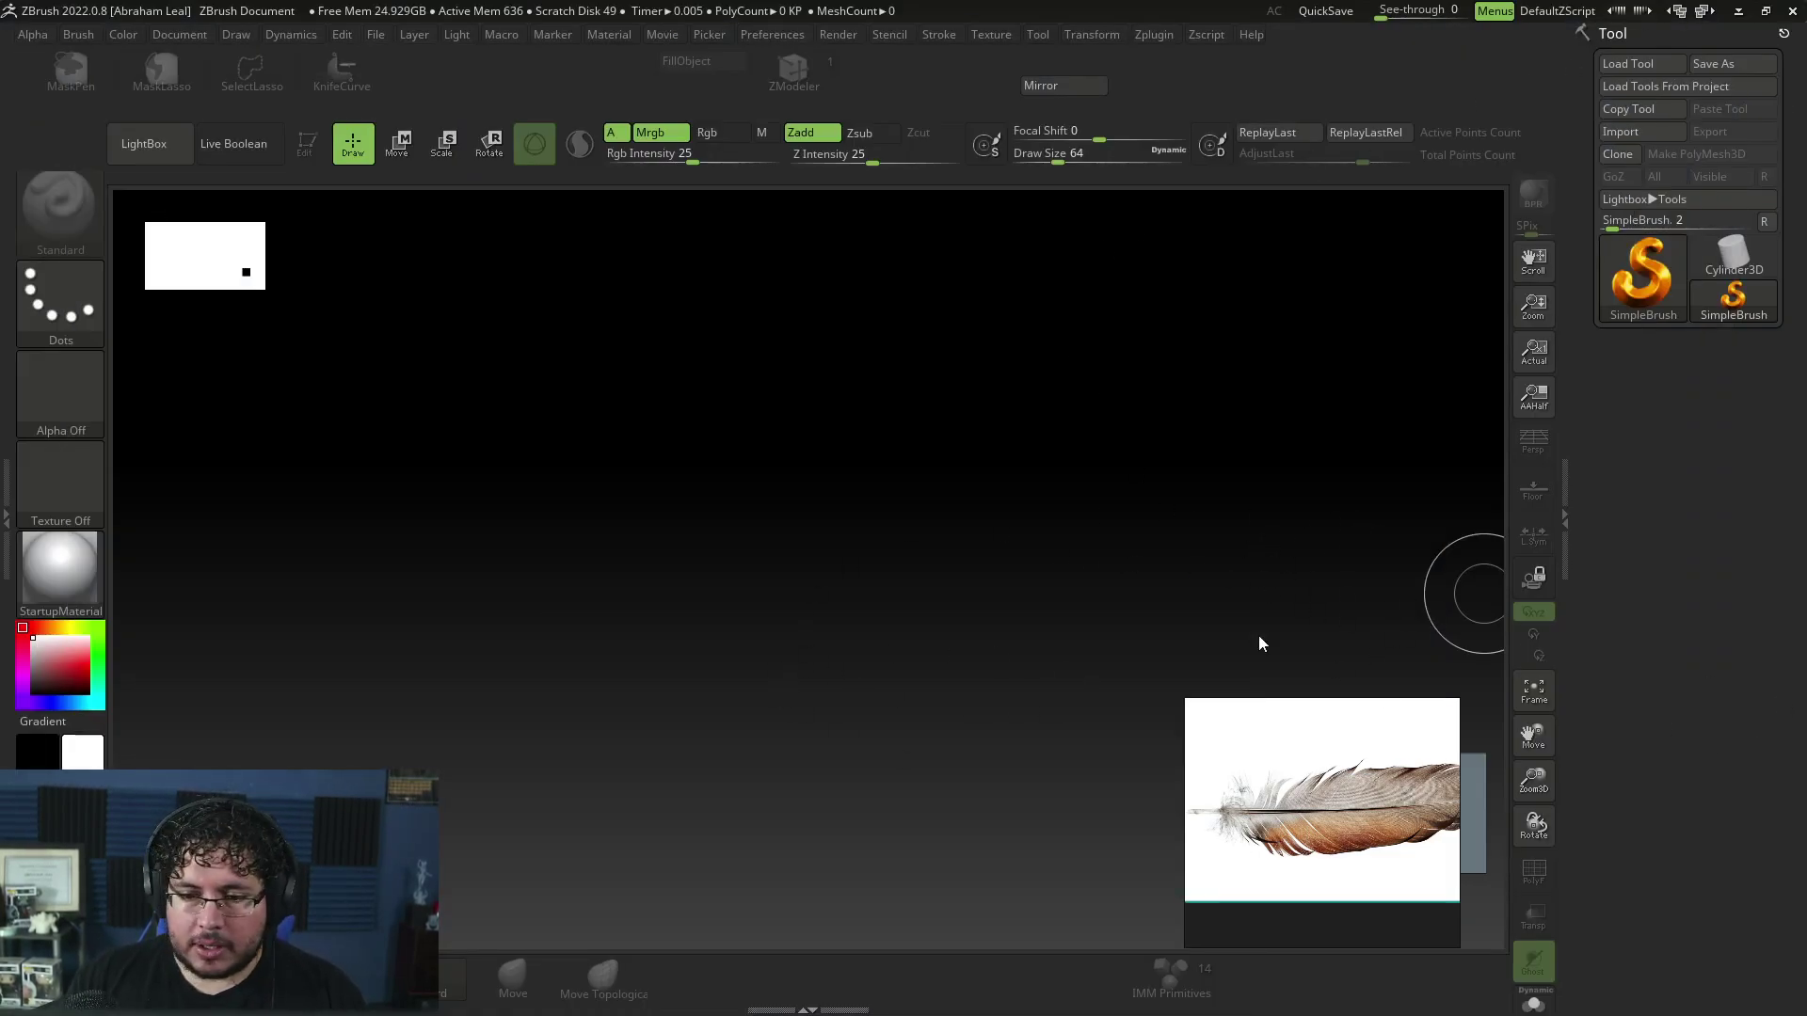
Step: Park the feather reference lower right and load Cube.ZPR from LightBox's Project tab
drag(1353, 799, 876, 627)
scroll(847, 643, up, 2)
scroll(860, 665, down, 2)
scroll(863, 664, up, 2)
scroll(849, 645, down, 2)
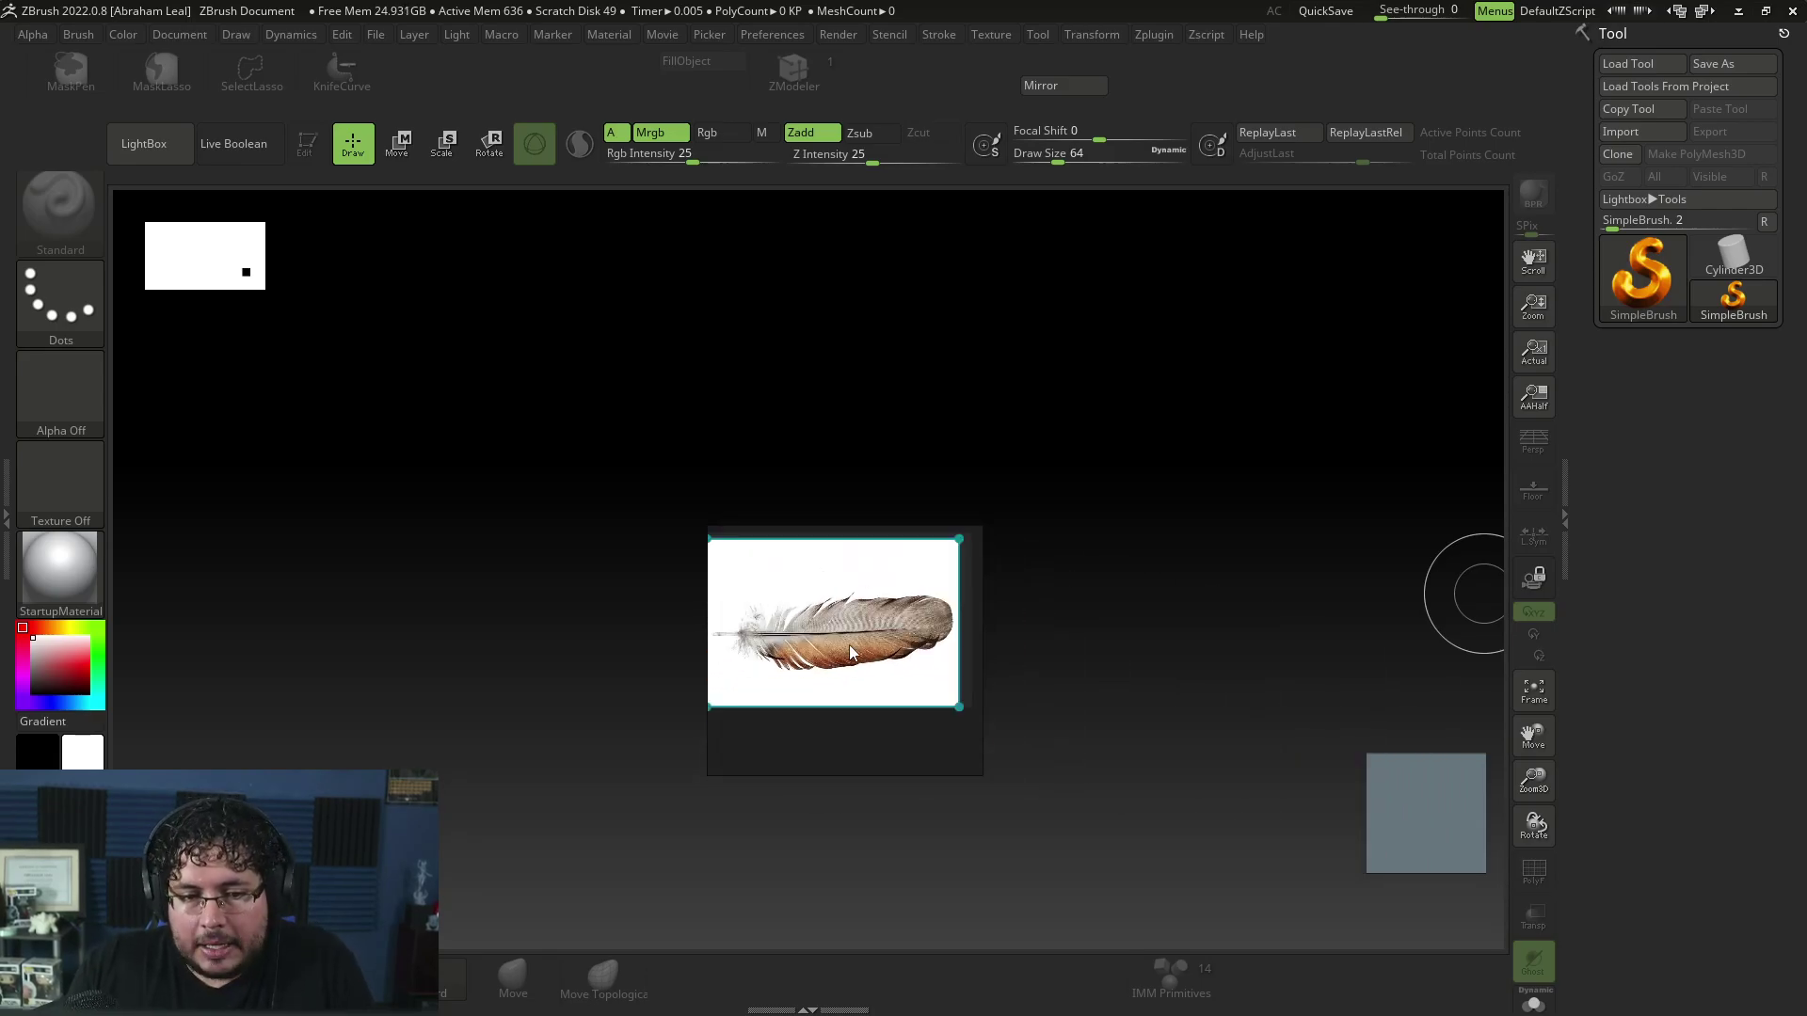
drag(849, 645, 1388, 751)
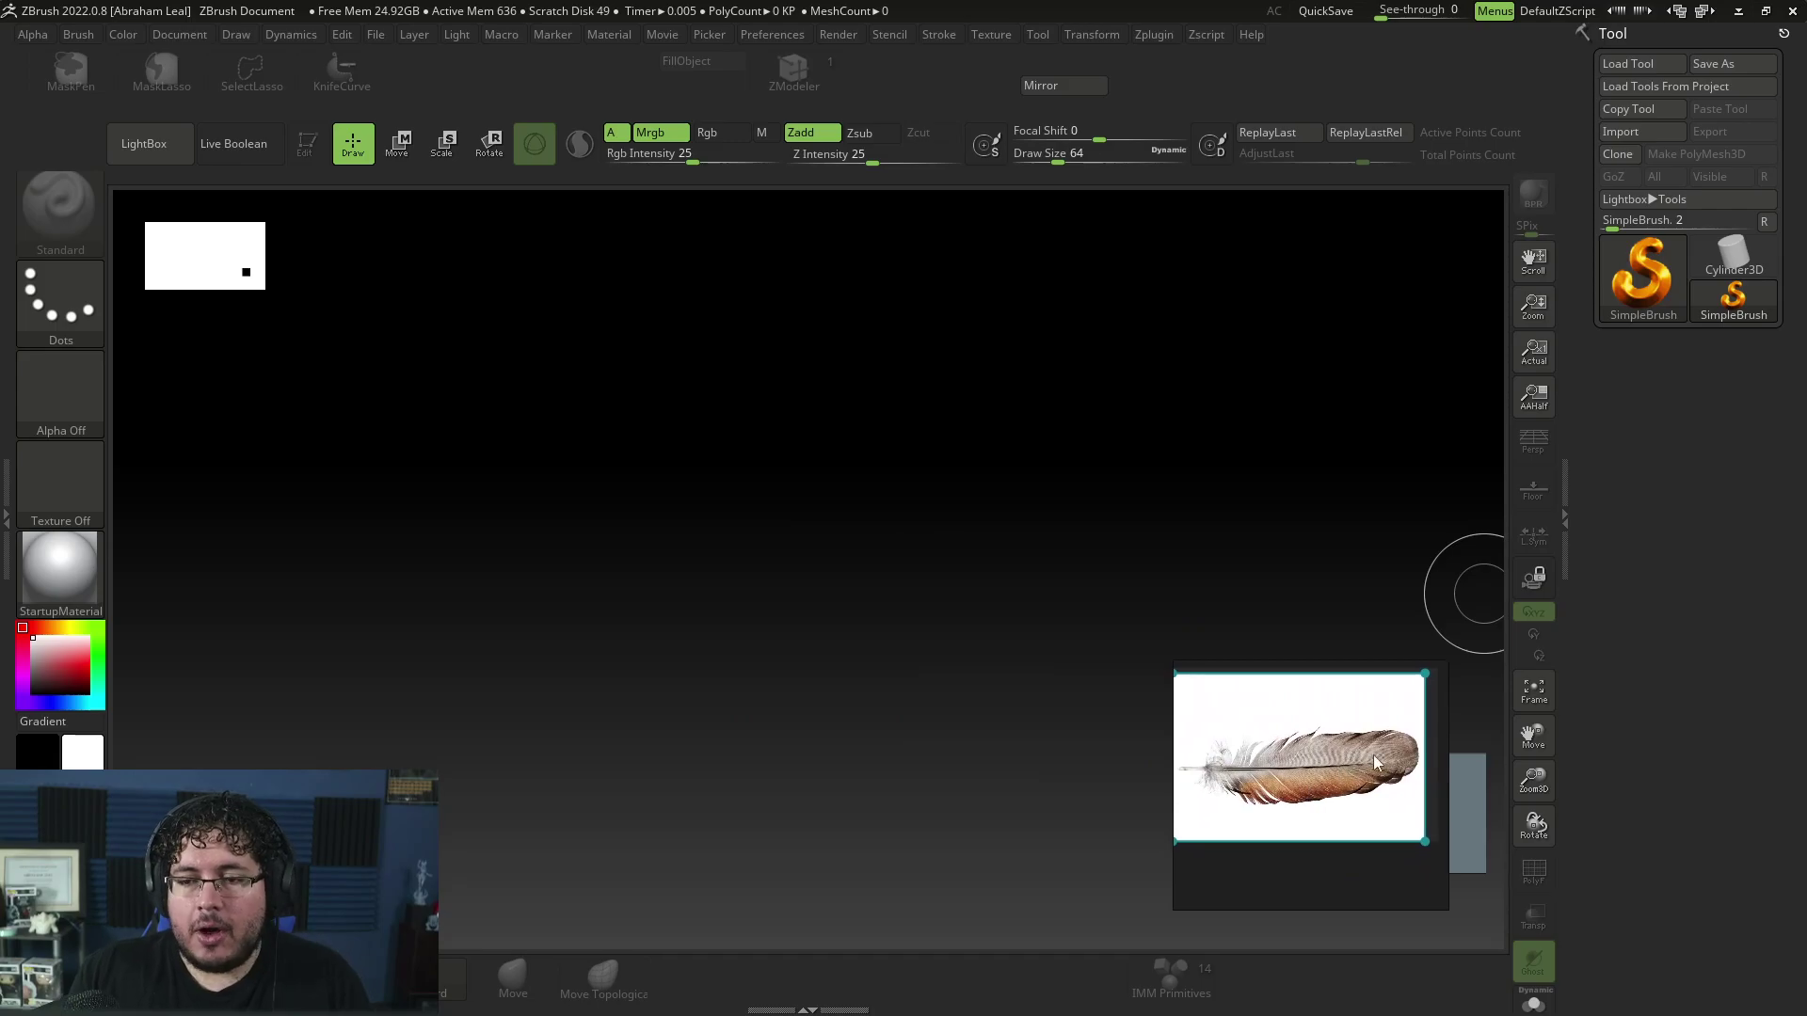
click(145, 144)
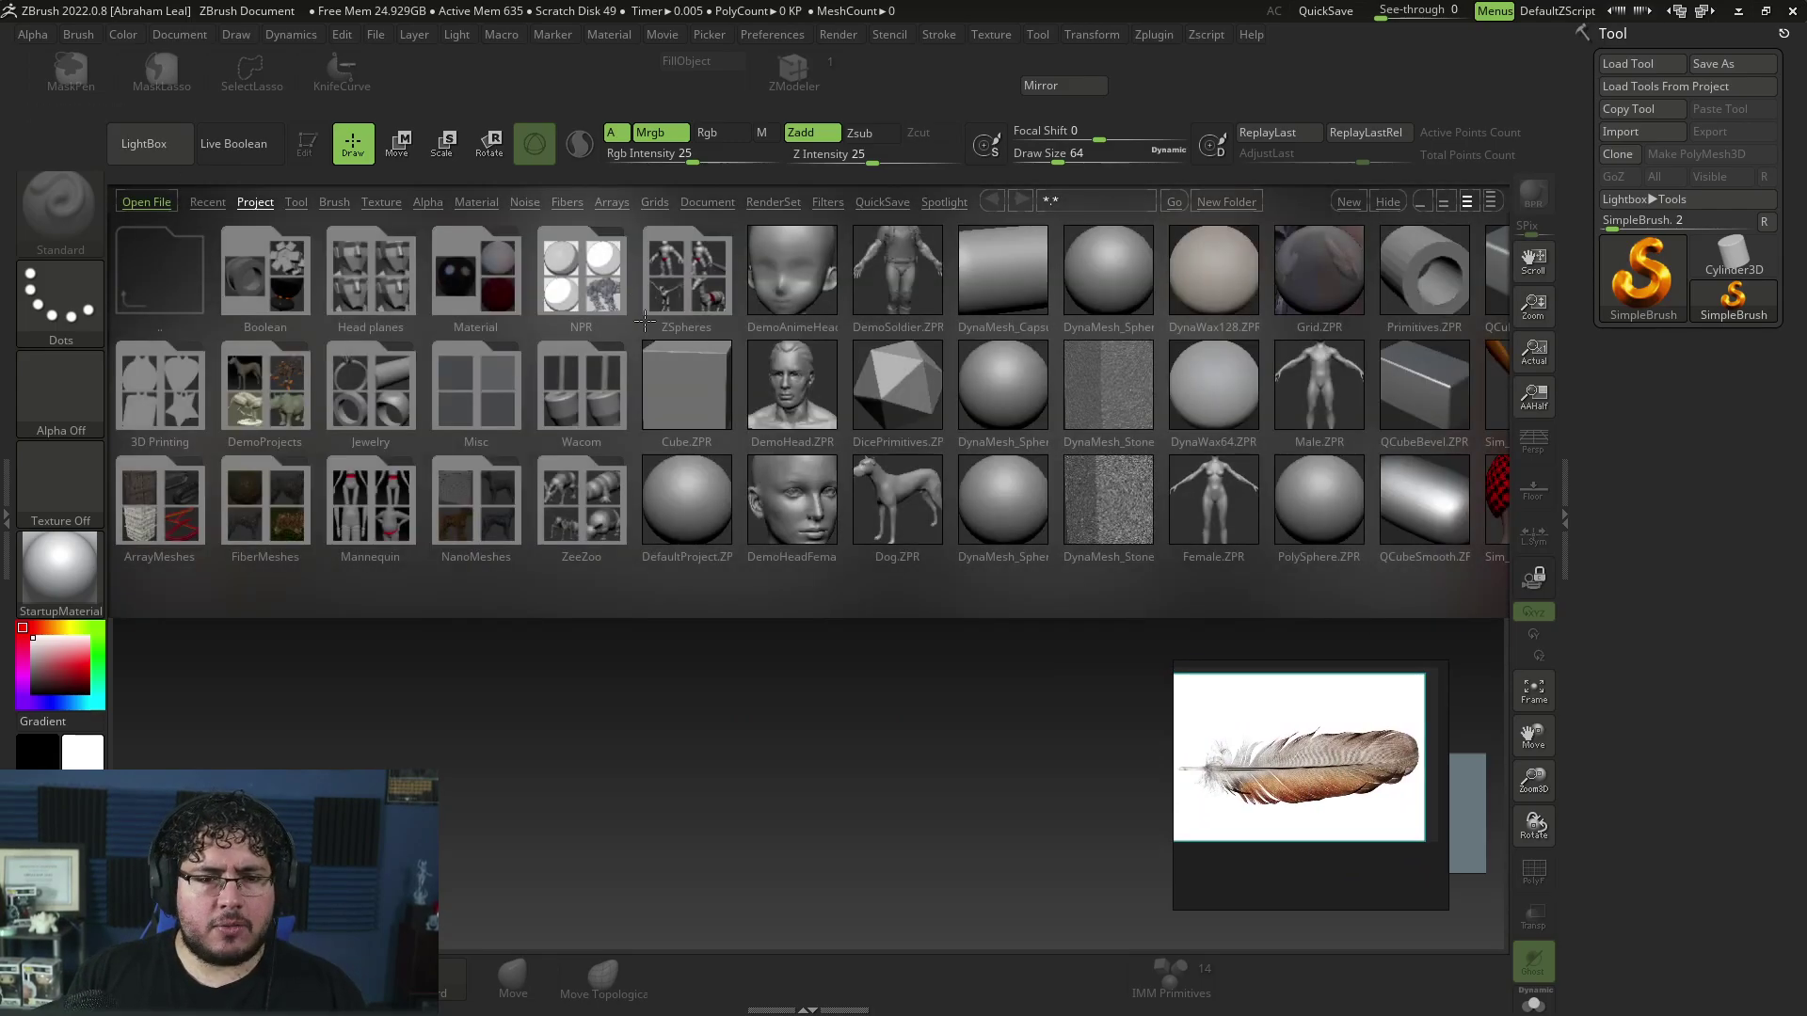
double_click(678, 362)
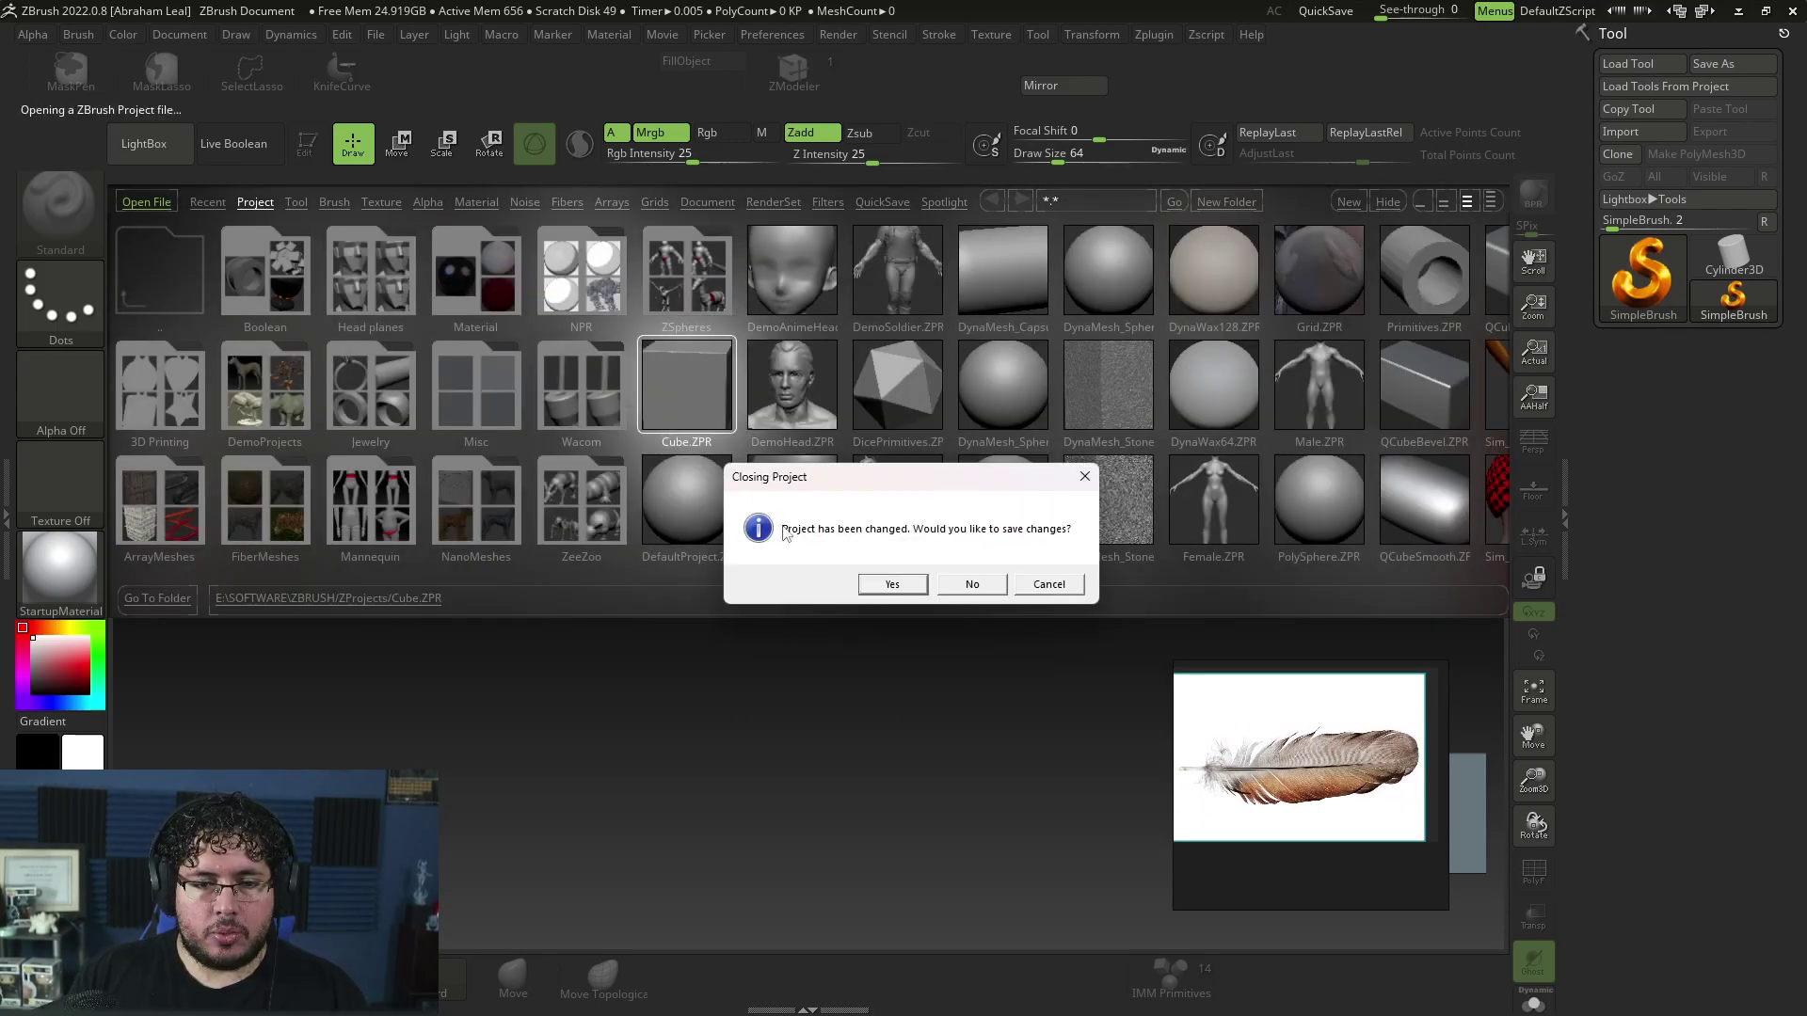
Step: Decline saving, turn off Persp, and gizmo-scale the cube into a tall thin vertical slab
click(971, 584)
shift+drag(1138, 644, 1031, 547)
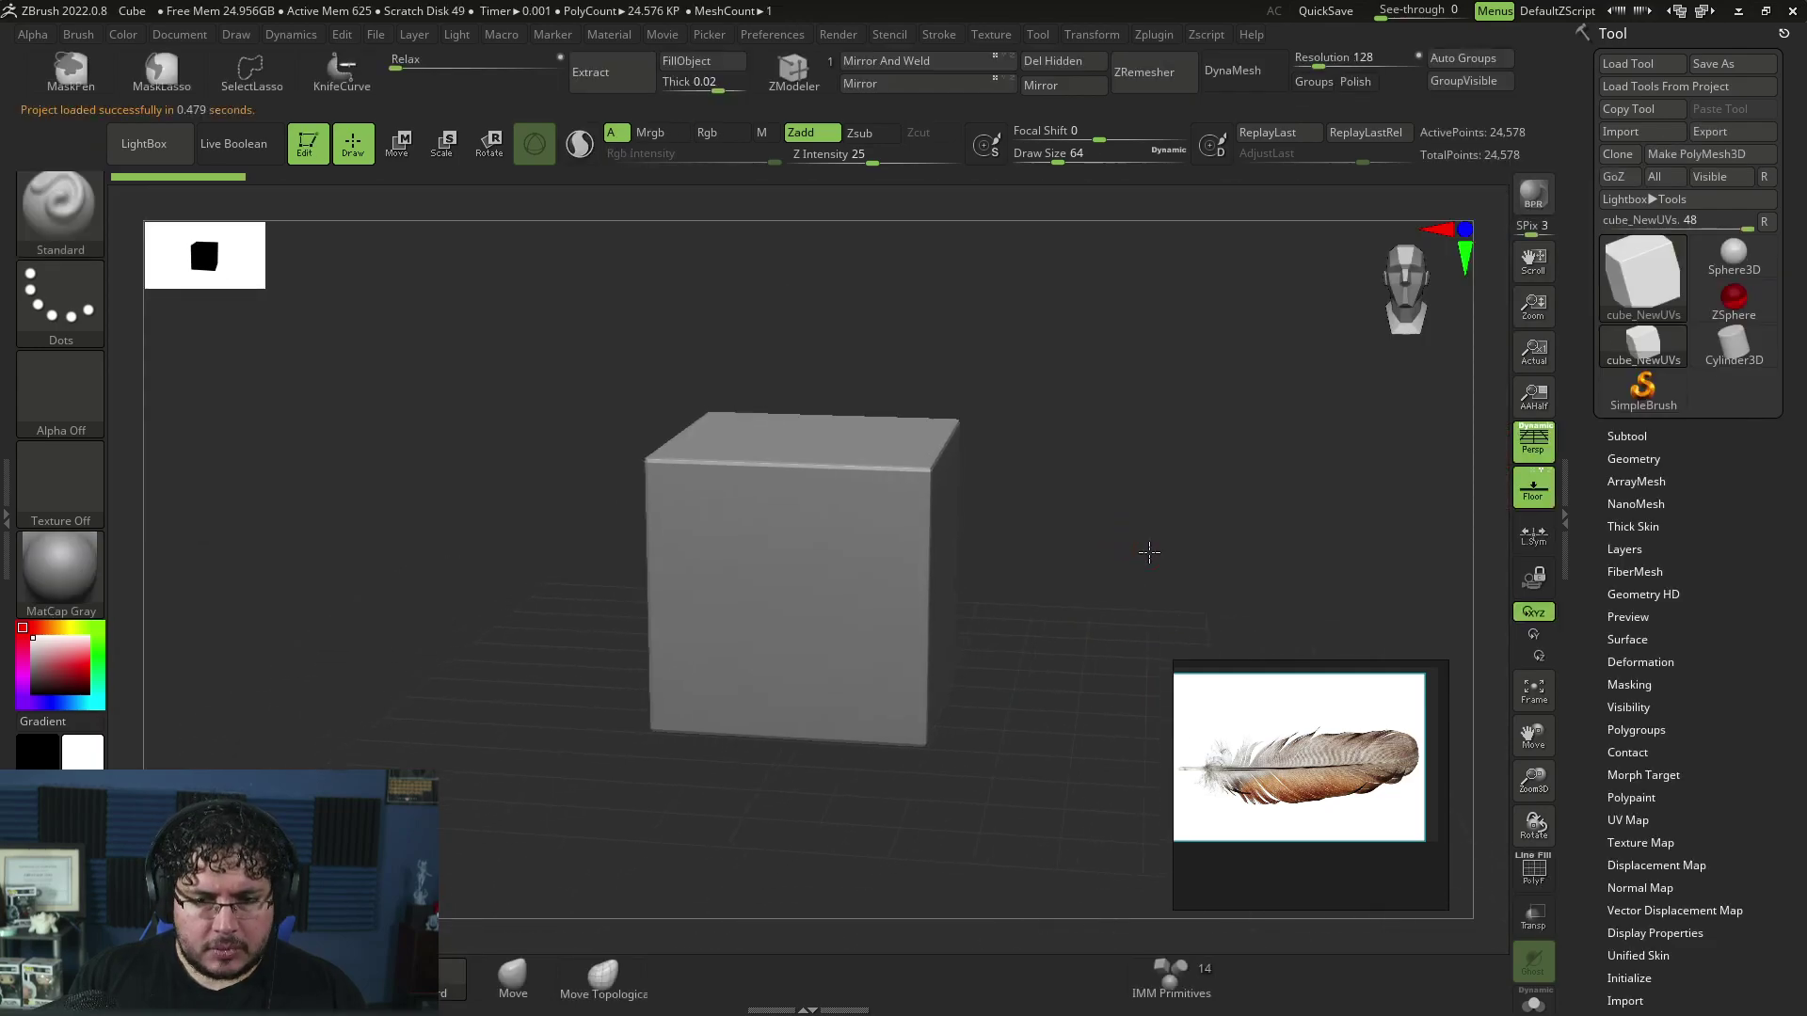
key(r)
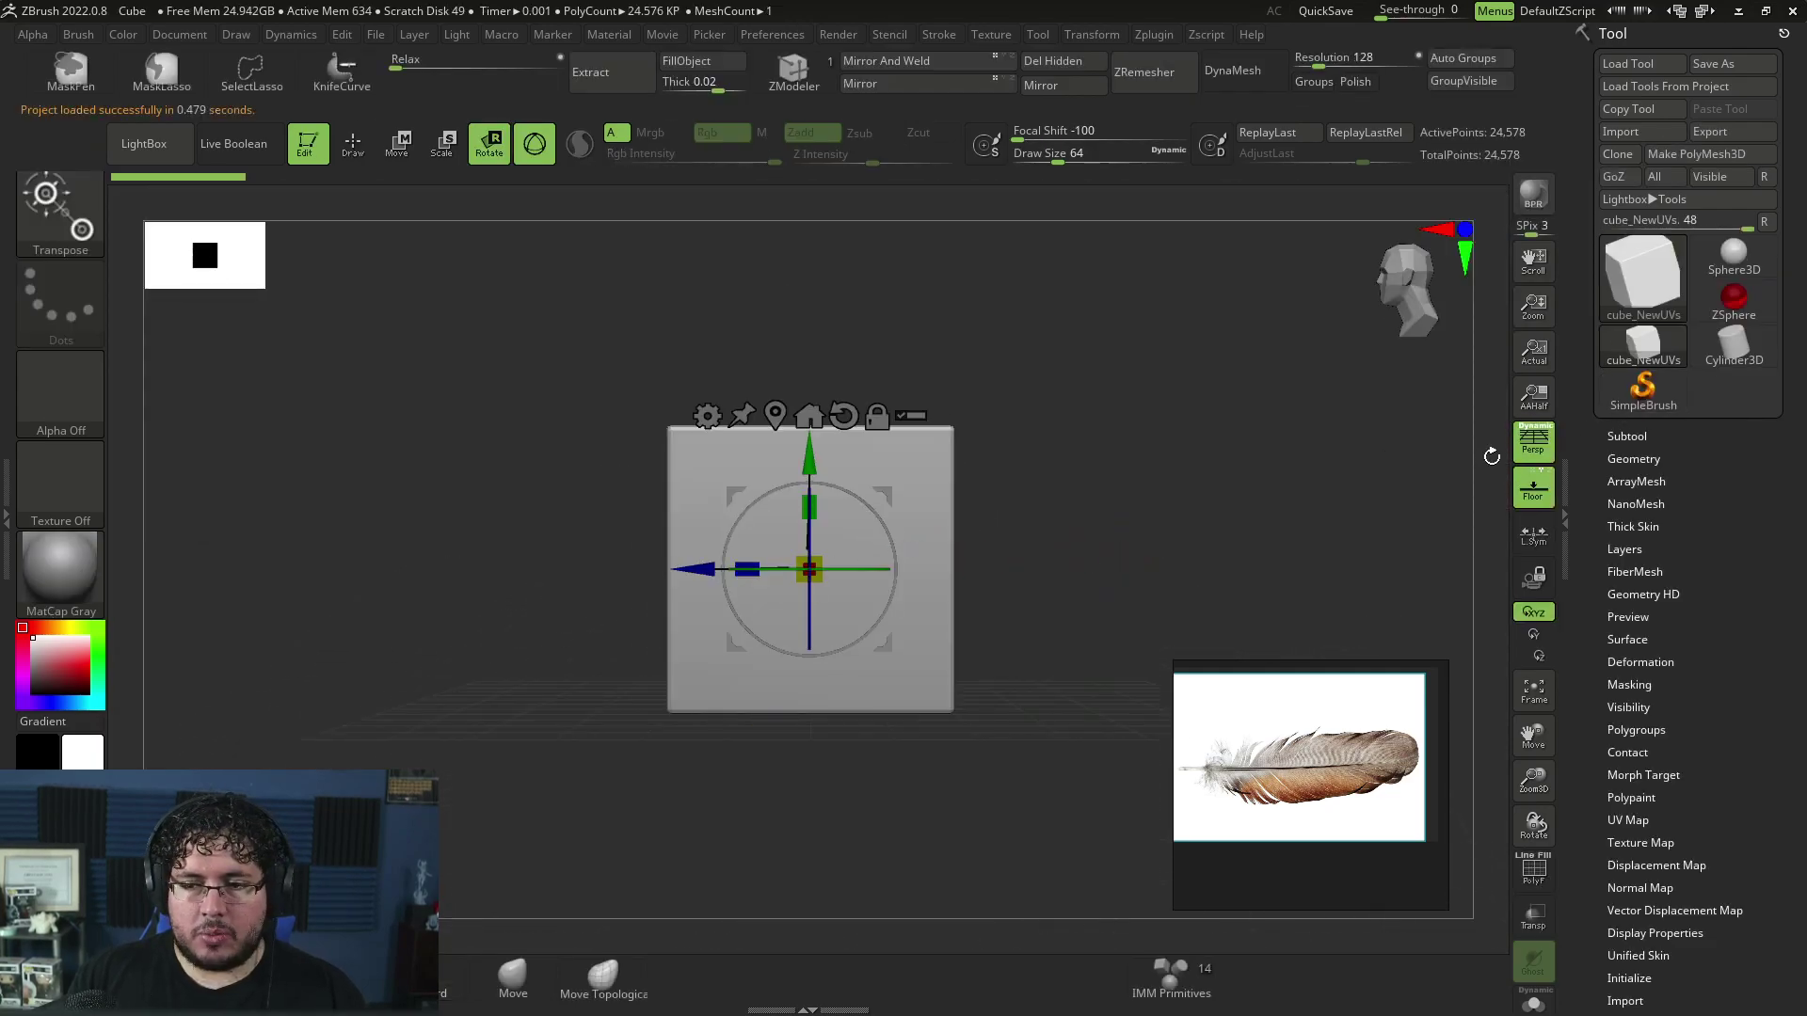
click(1533, 442)
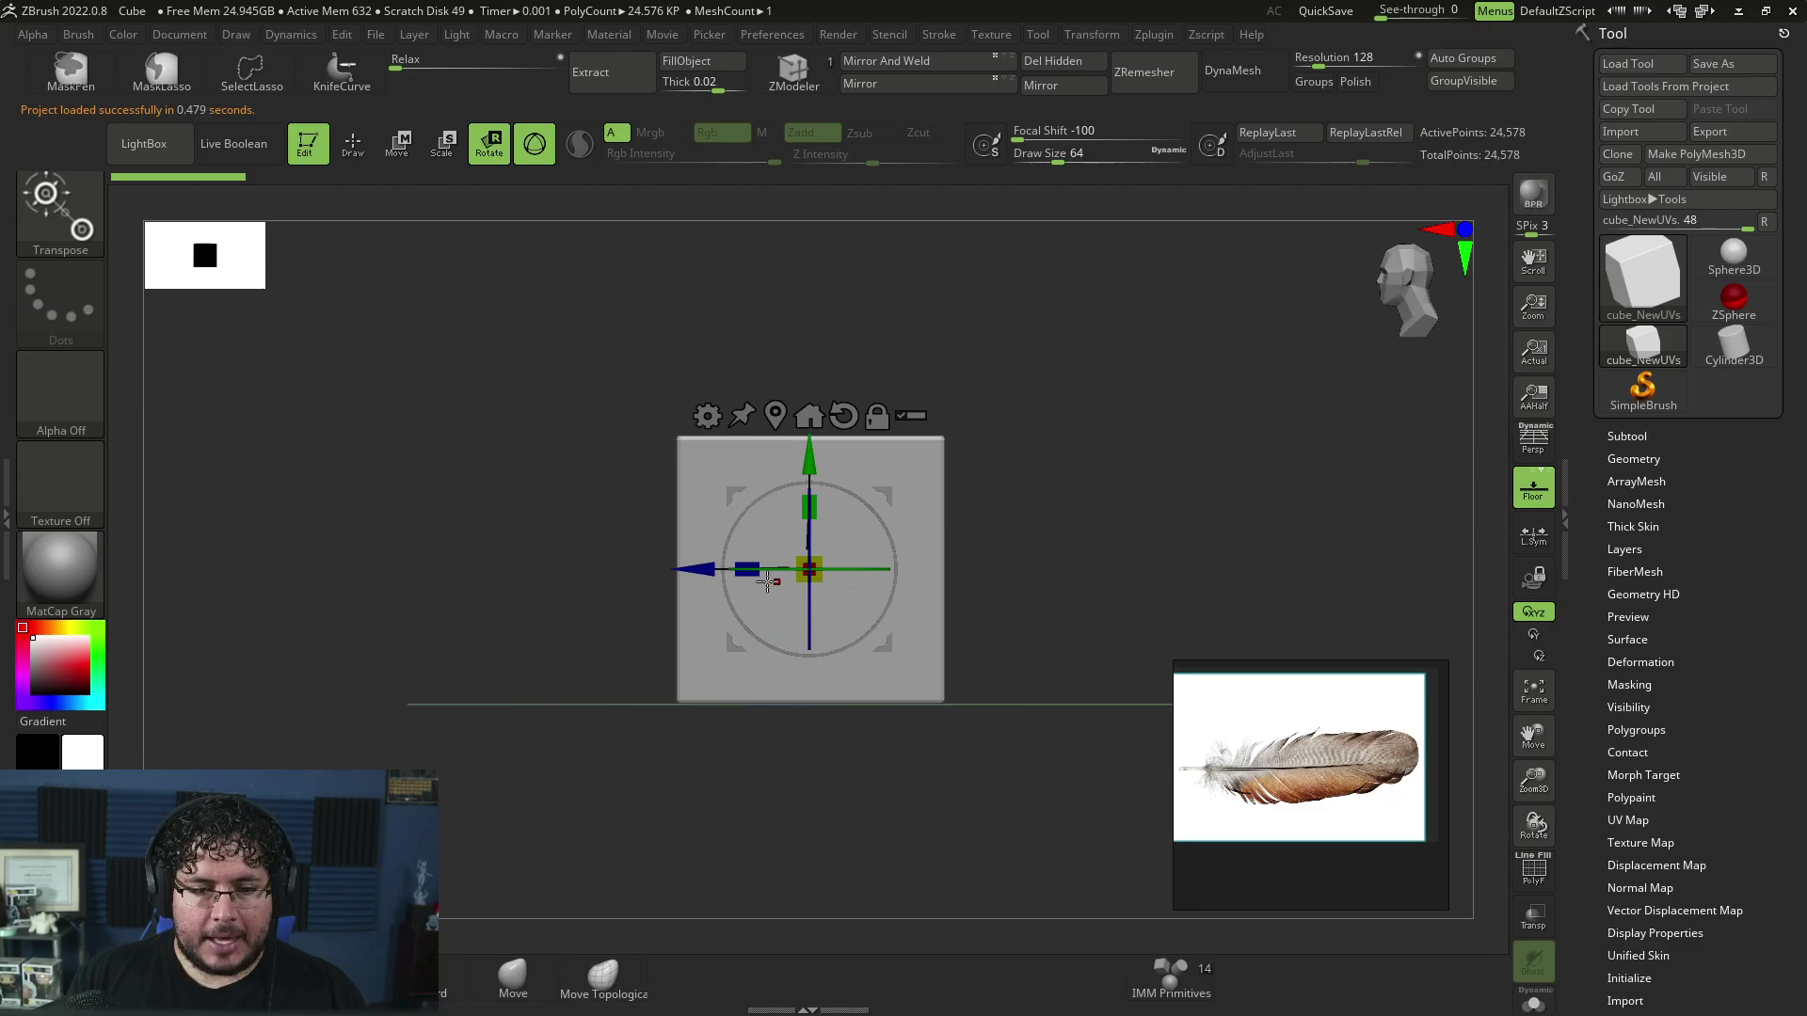
drag(759, 583, 762, 584)
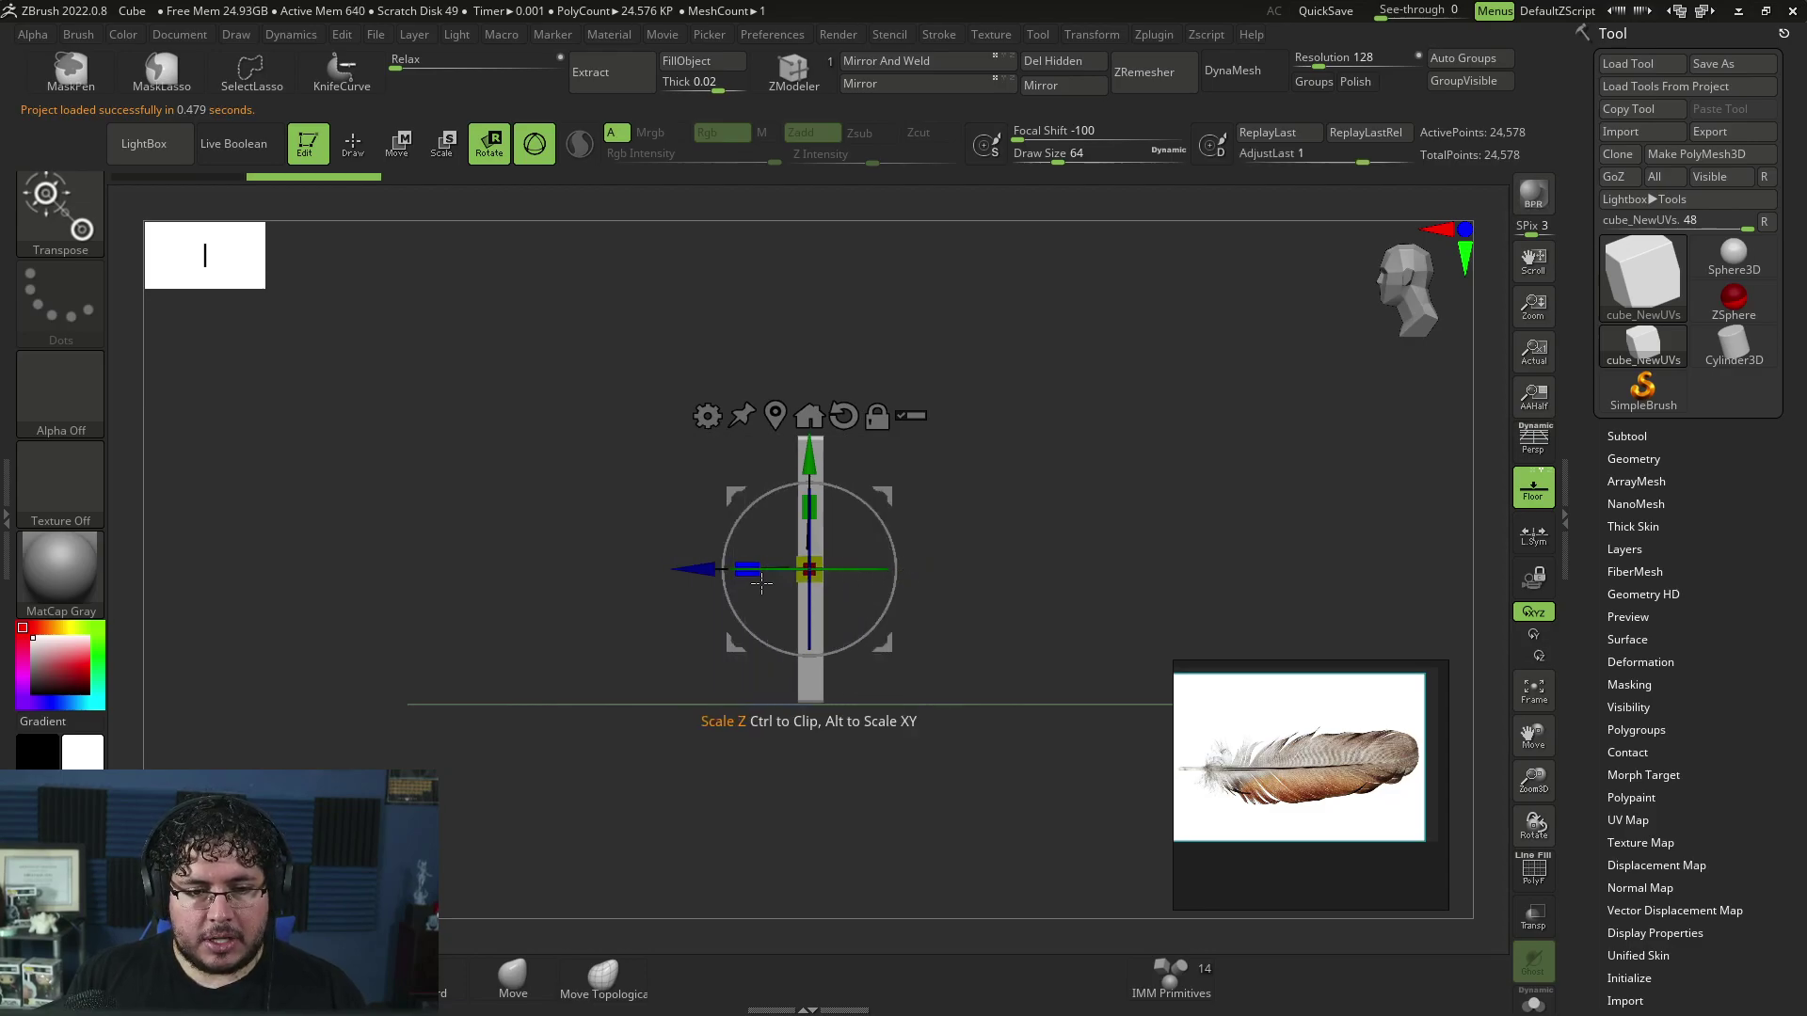
shift+drag(918, 565, 1061, 545)
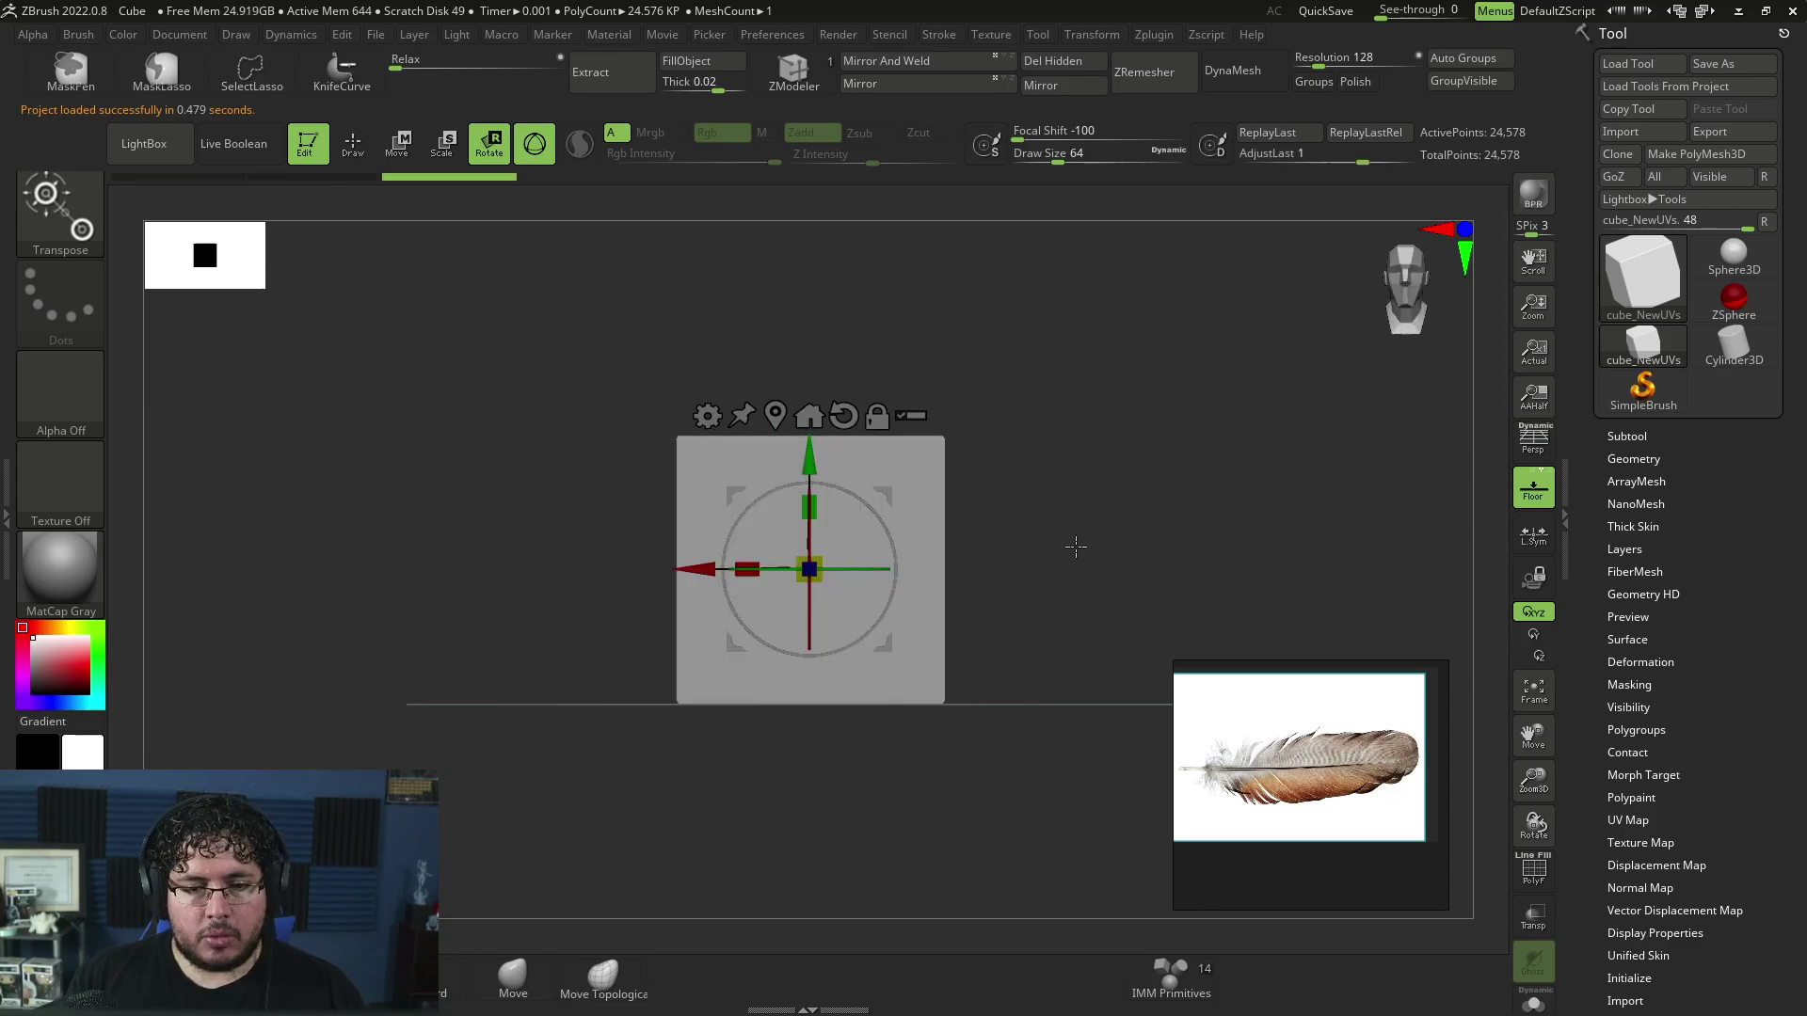
drag(814, 508, 818, 368)
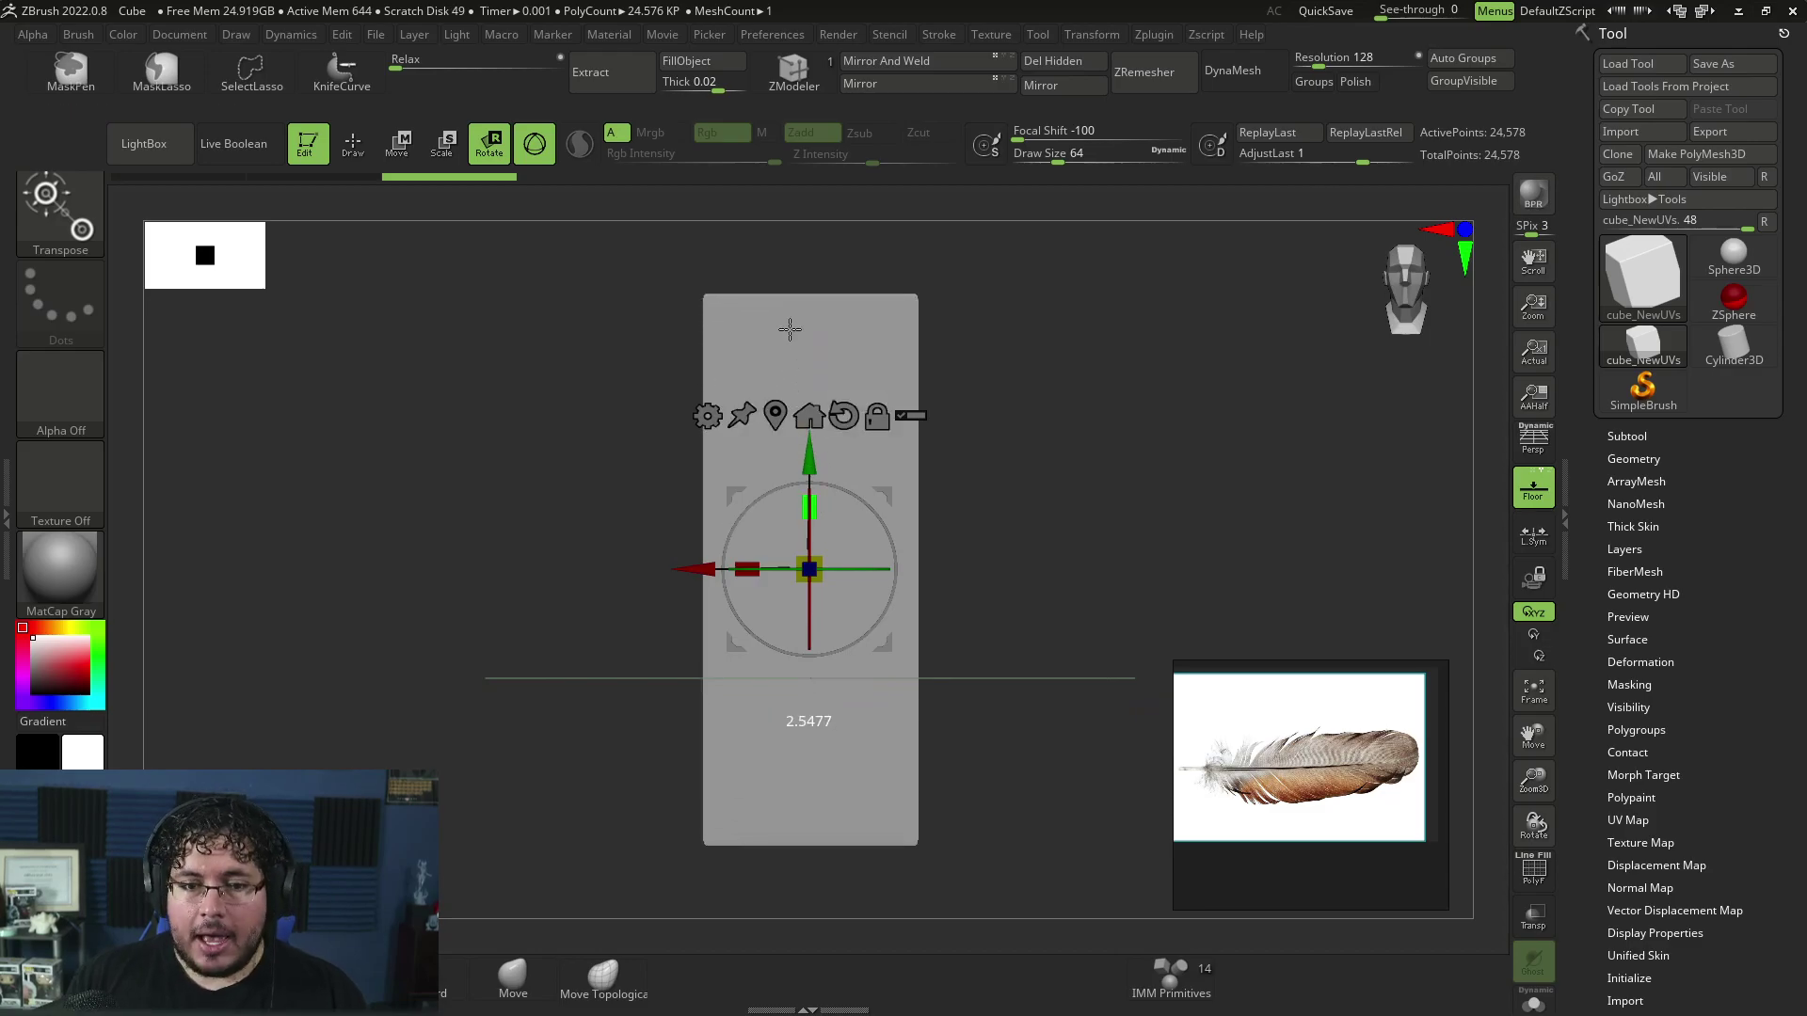
key(q)
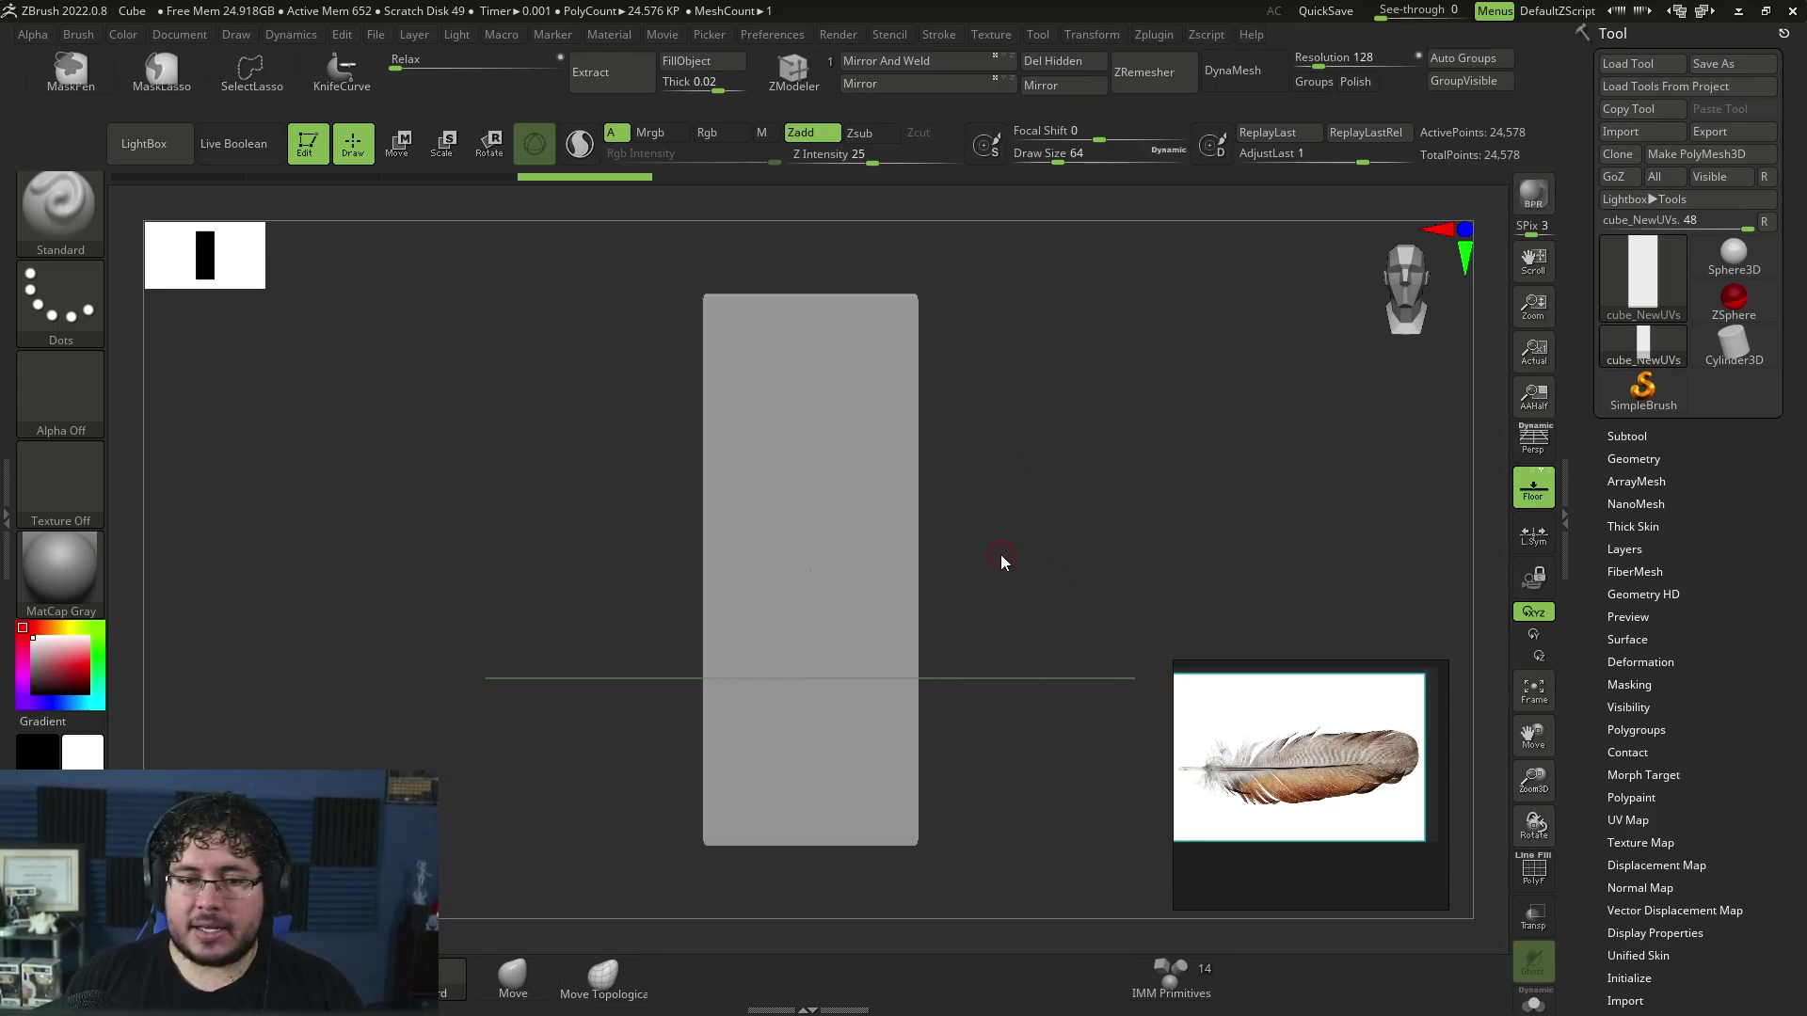
Step: Append a Cylinder3D subtool and make it the active subtool
drag(1001, 556, 1017, 519)
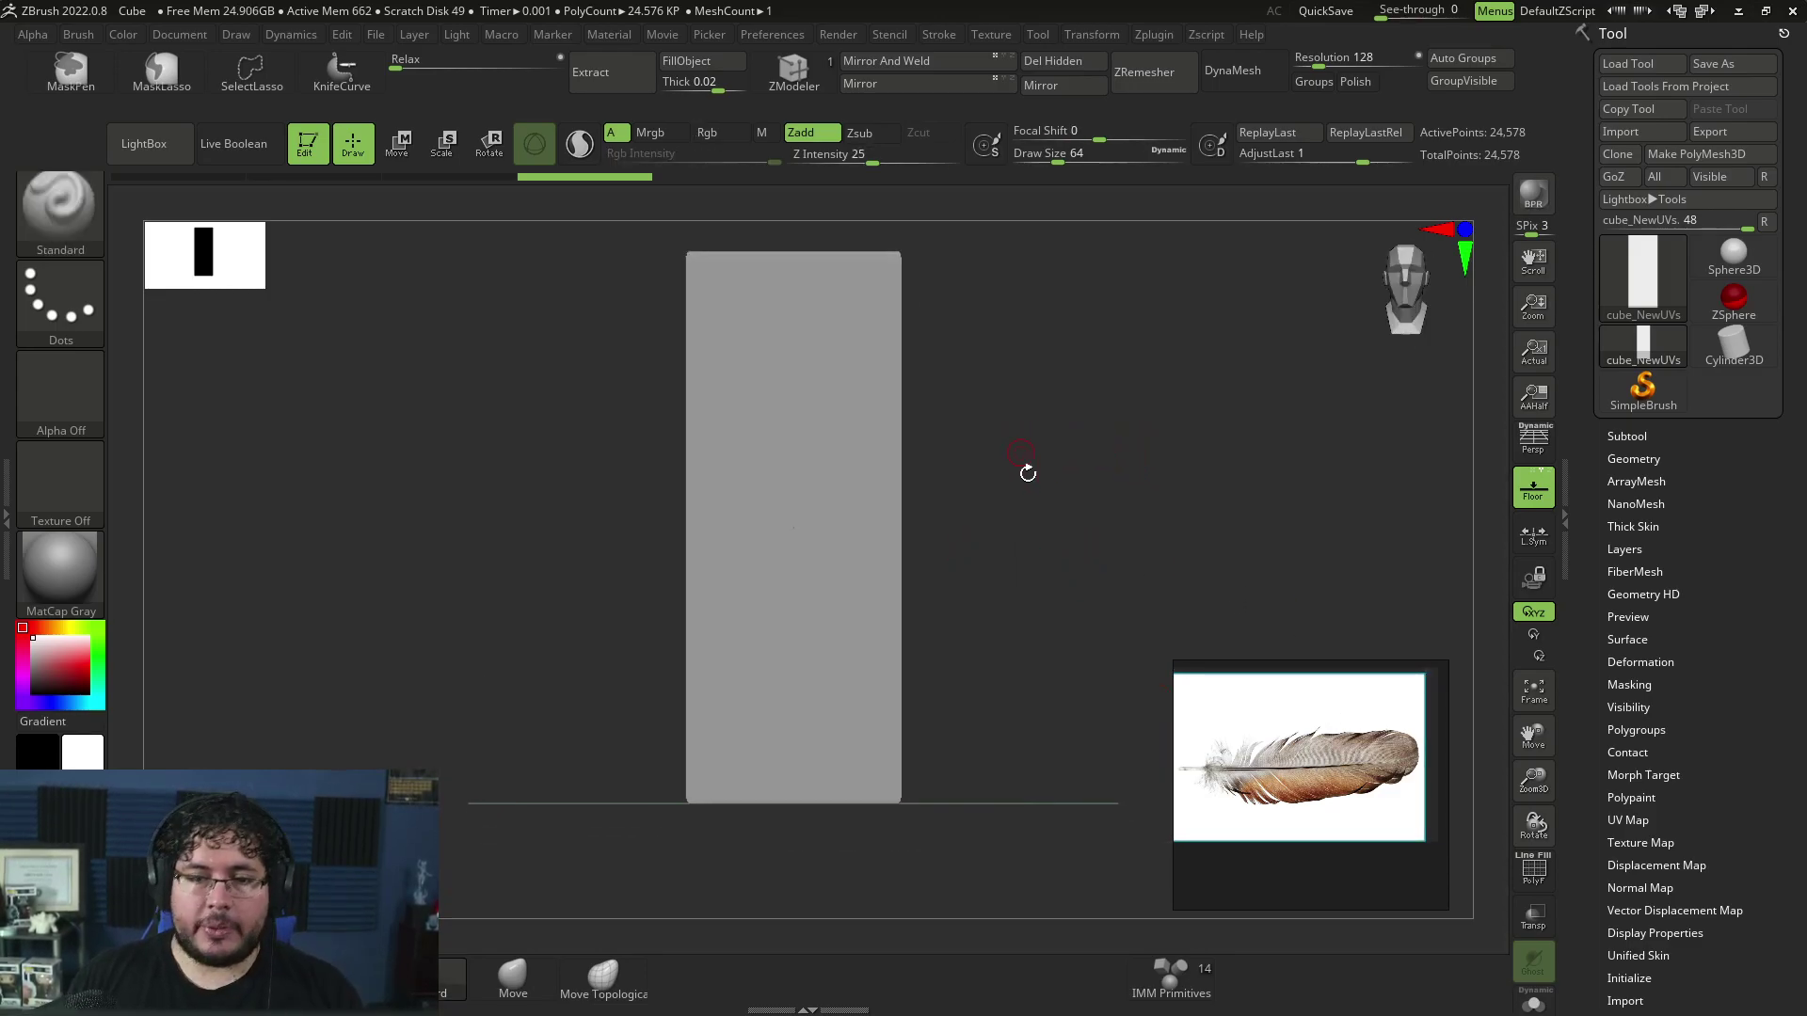
drag(1029, 477, 1058, 419)
click(1623, 434)
click(1737, 696)
click(1256, 635)
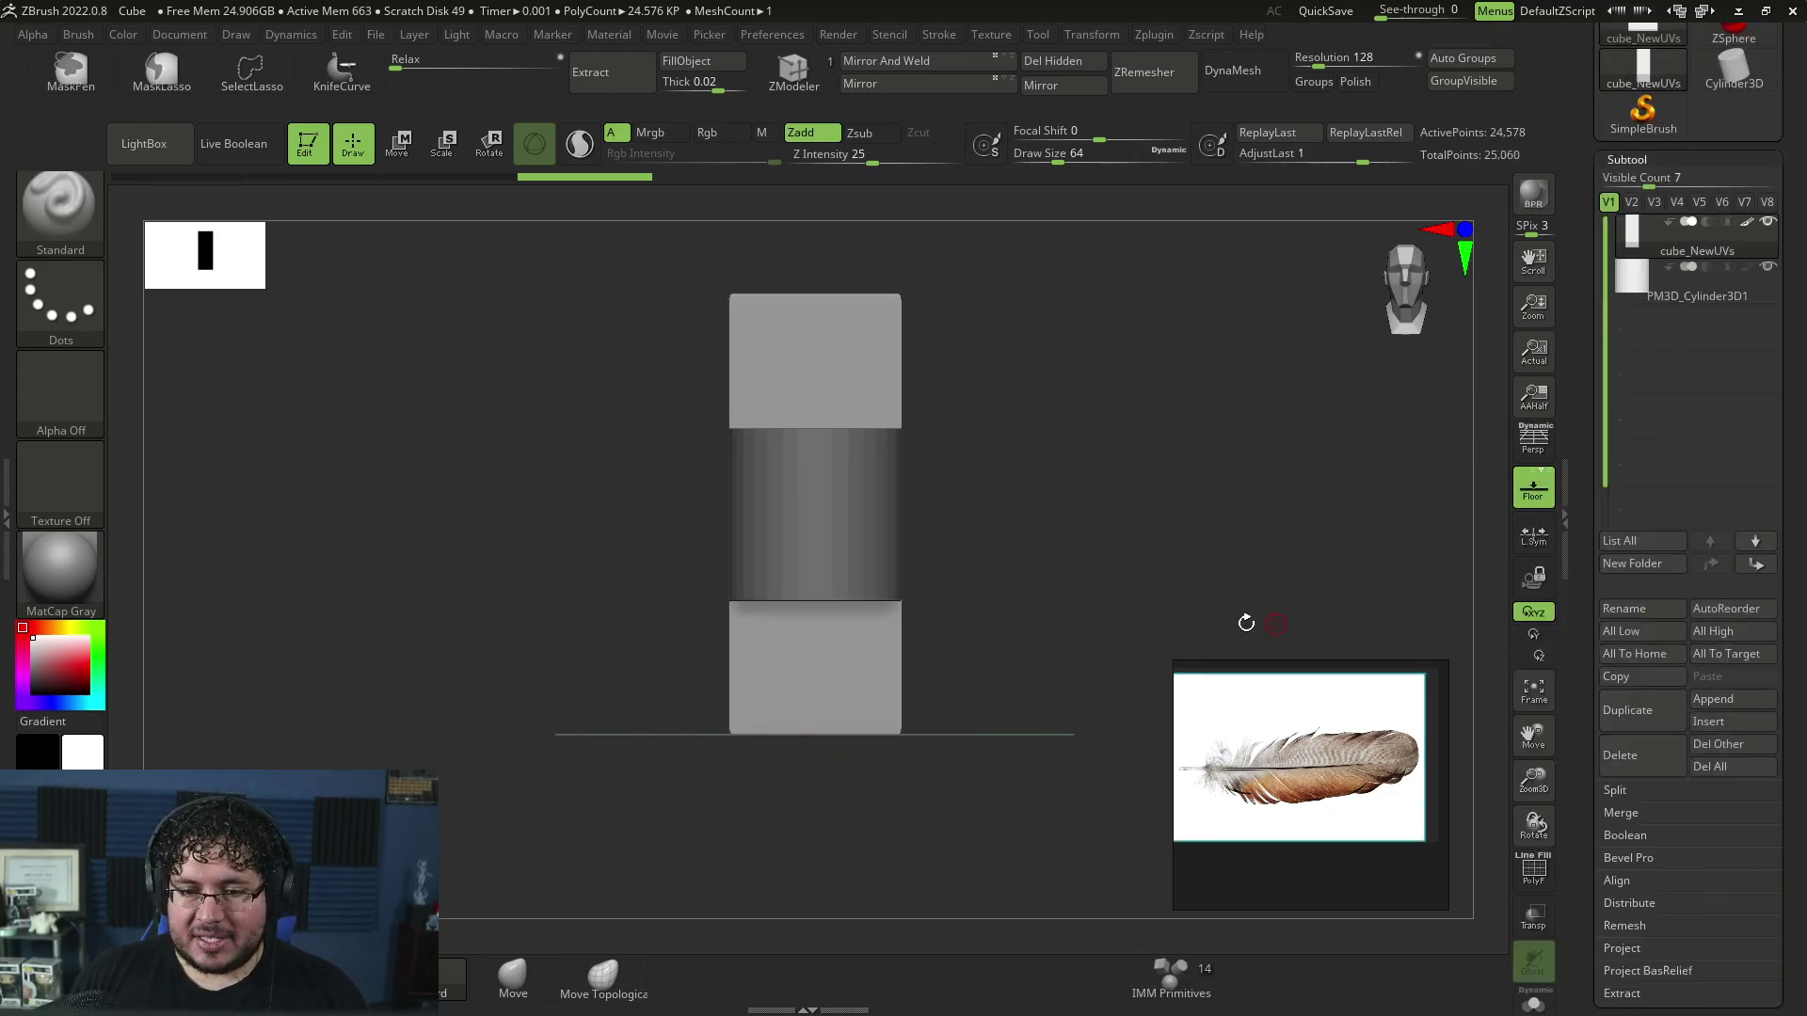
alt+click(889, 551)
Step: Gizmo-scale the cylinder into a thin shaft running tall through the slab
key(r)
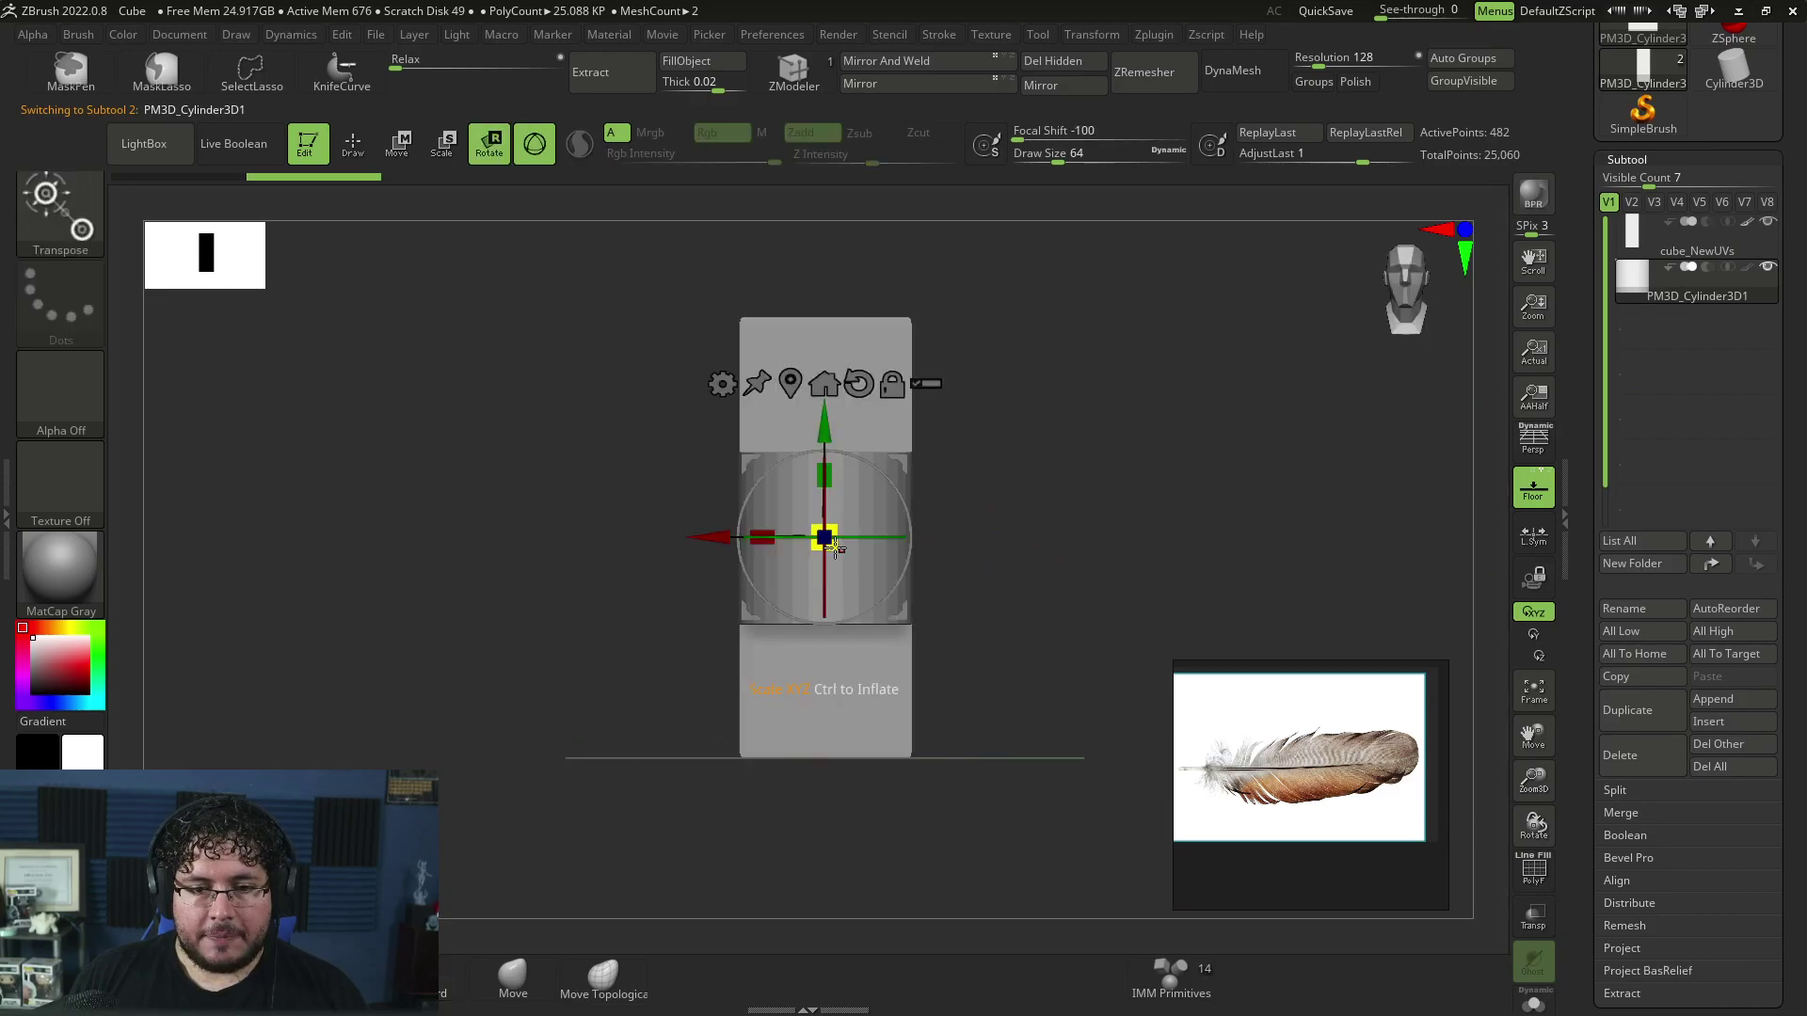
mouse_move(834, 547)
mouse_down()
mouse_move(724, 527)
mouse_move(832, 323)
mouse_up()
drag(843, 540, 808, 503)
drag(826, 421, 825, 413)
mouse_move(1070, 478)
shift+mouse_down()
mouse_move(1036, 449)
mouse_move(842, 520)
mouse_move(855, 584)
shift+mouse_up()
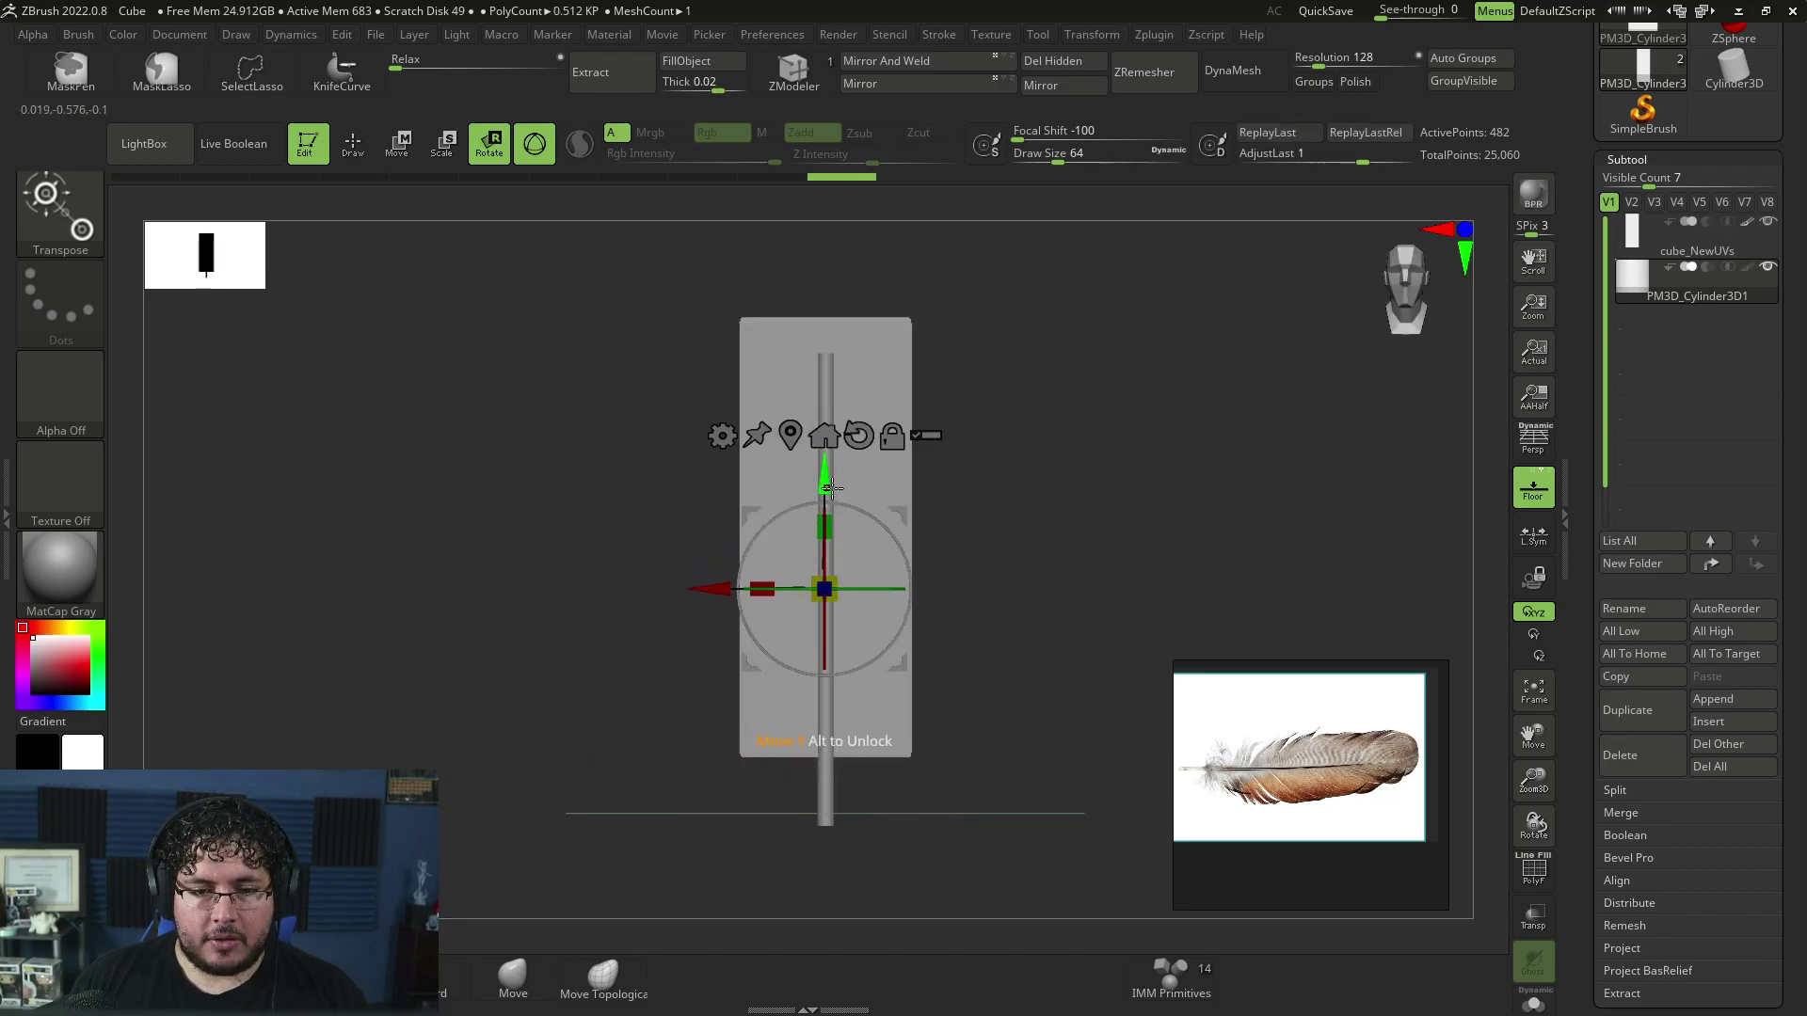
key(q)
mouse_move(931, 537)
mouse_down()
mouse_move(945, 518)
mouse_move(916, 511)
mouse_up()
Step: Apply the gizmo's Taper deformer so the shaft's top narrows to a point
key(w)
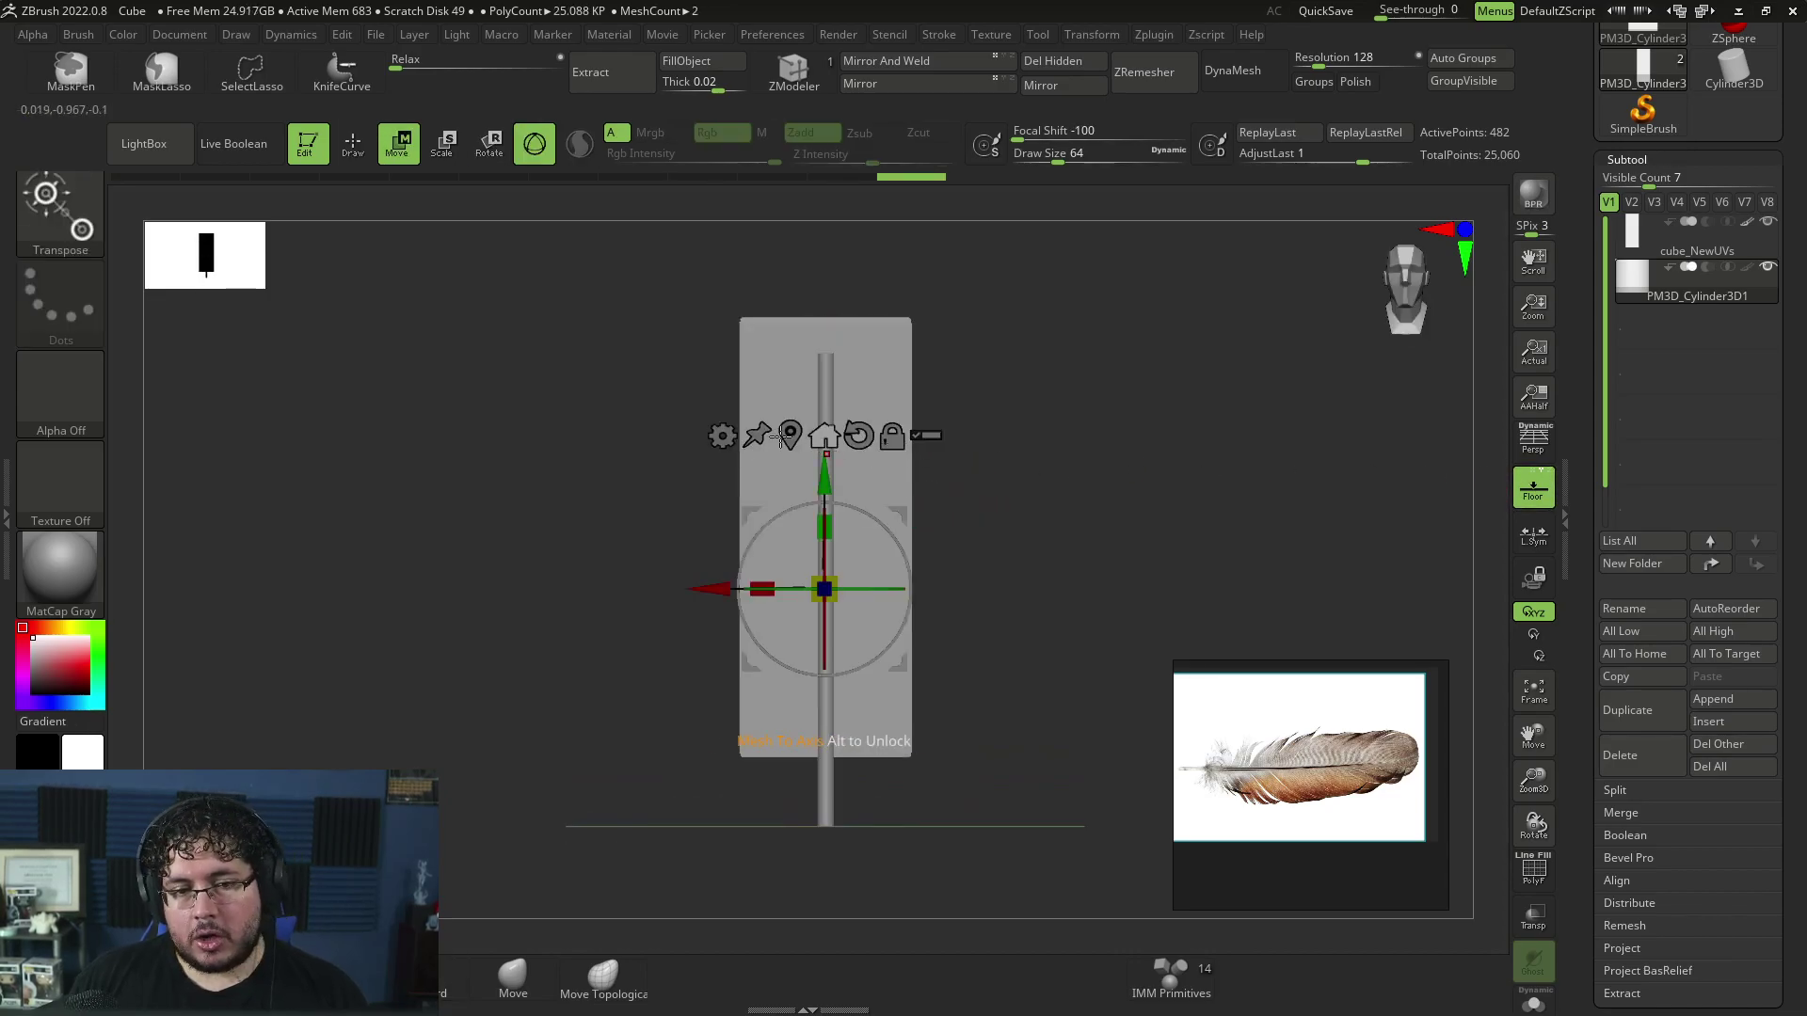
click(722, 435)
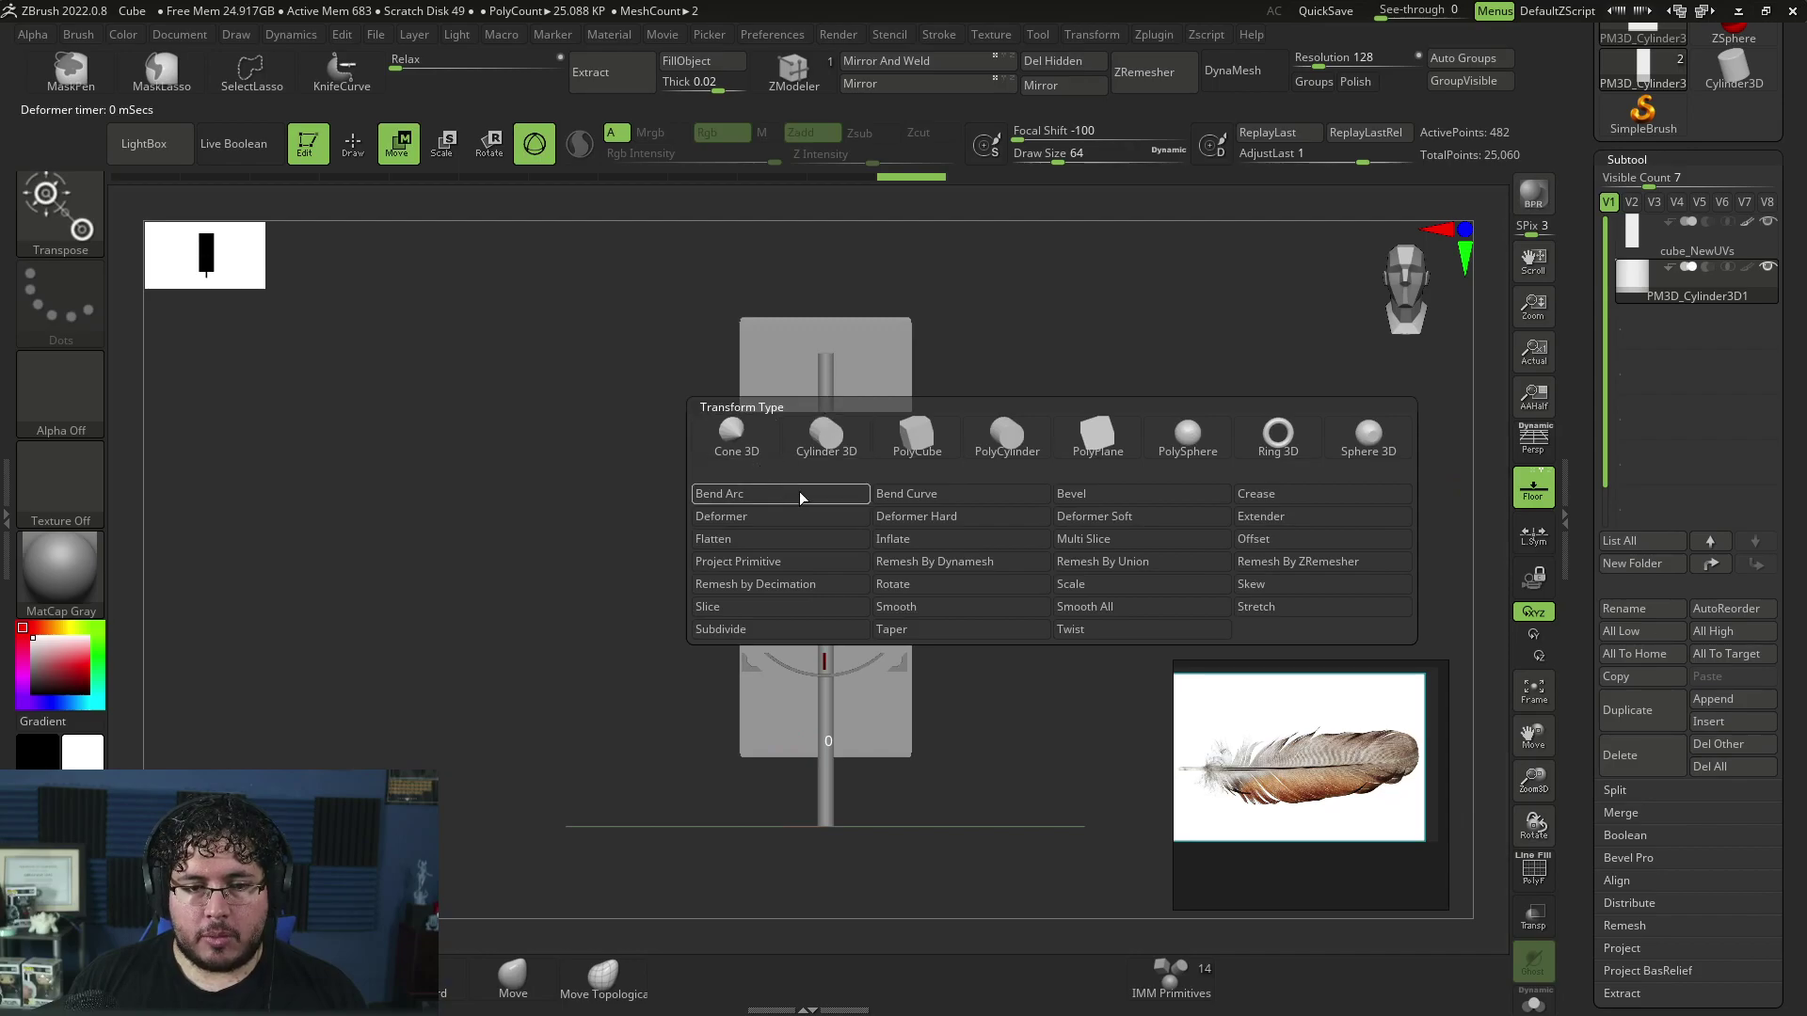
click(927, 631)
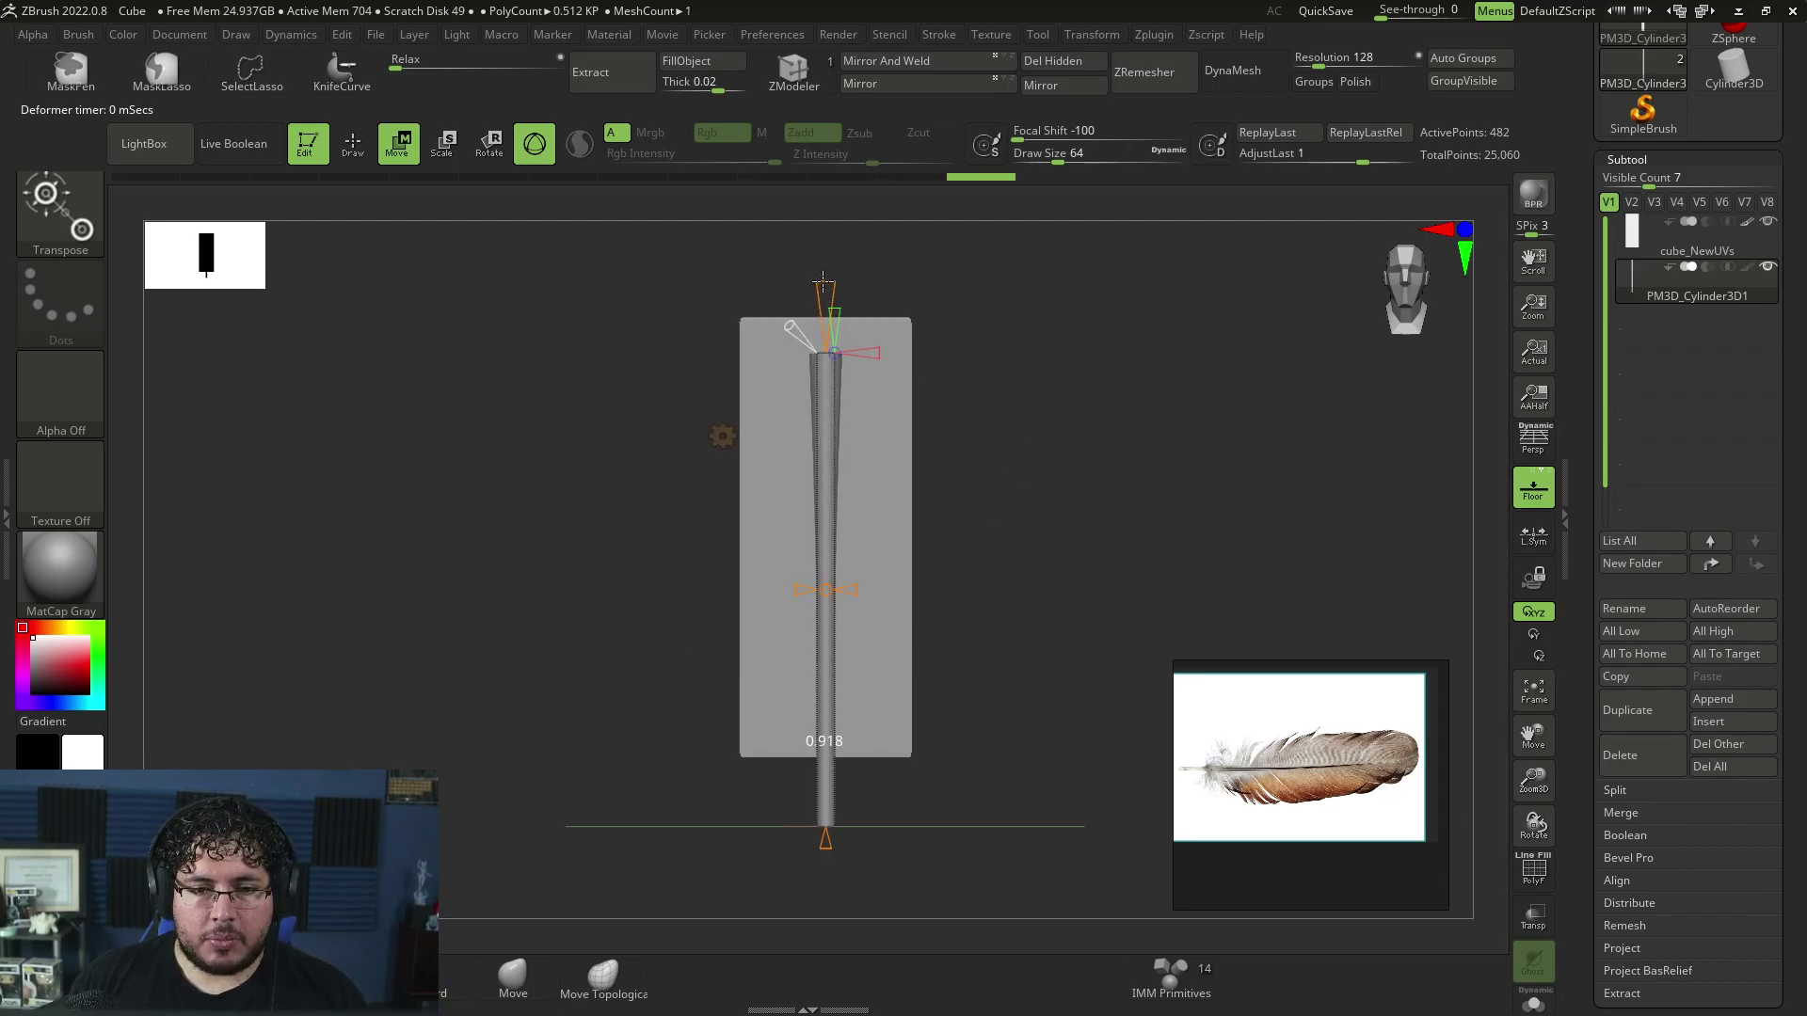
drag(835, 331, 854, 420)
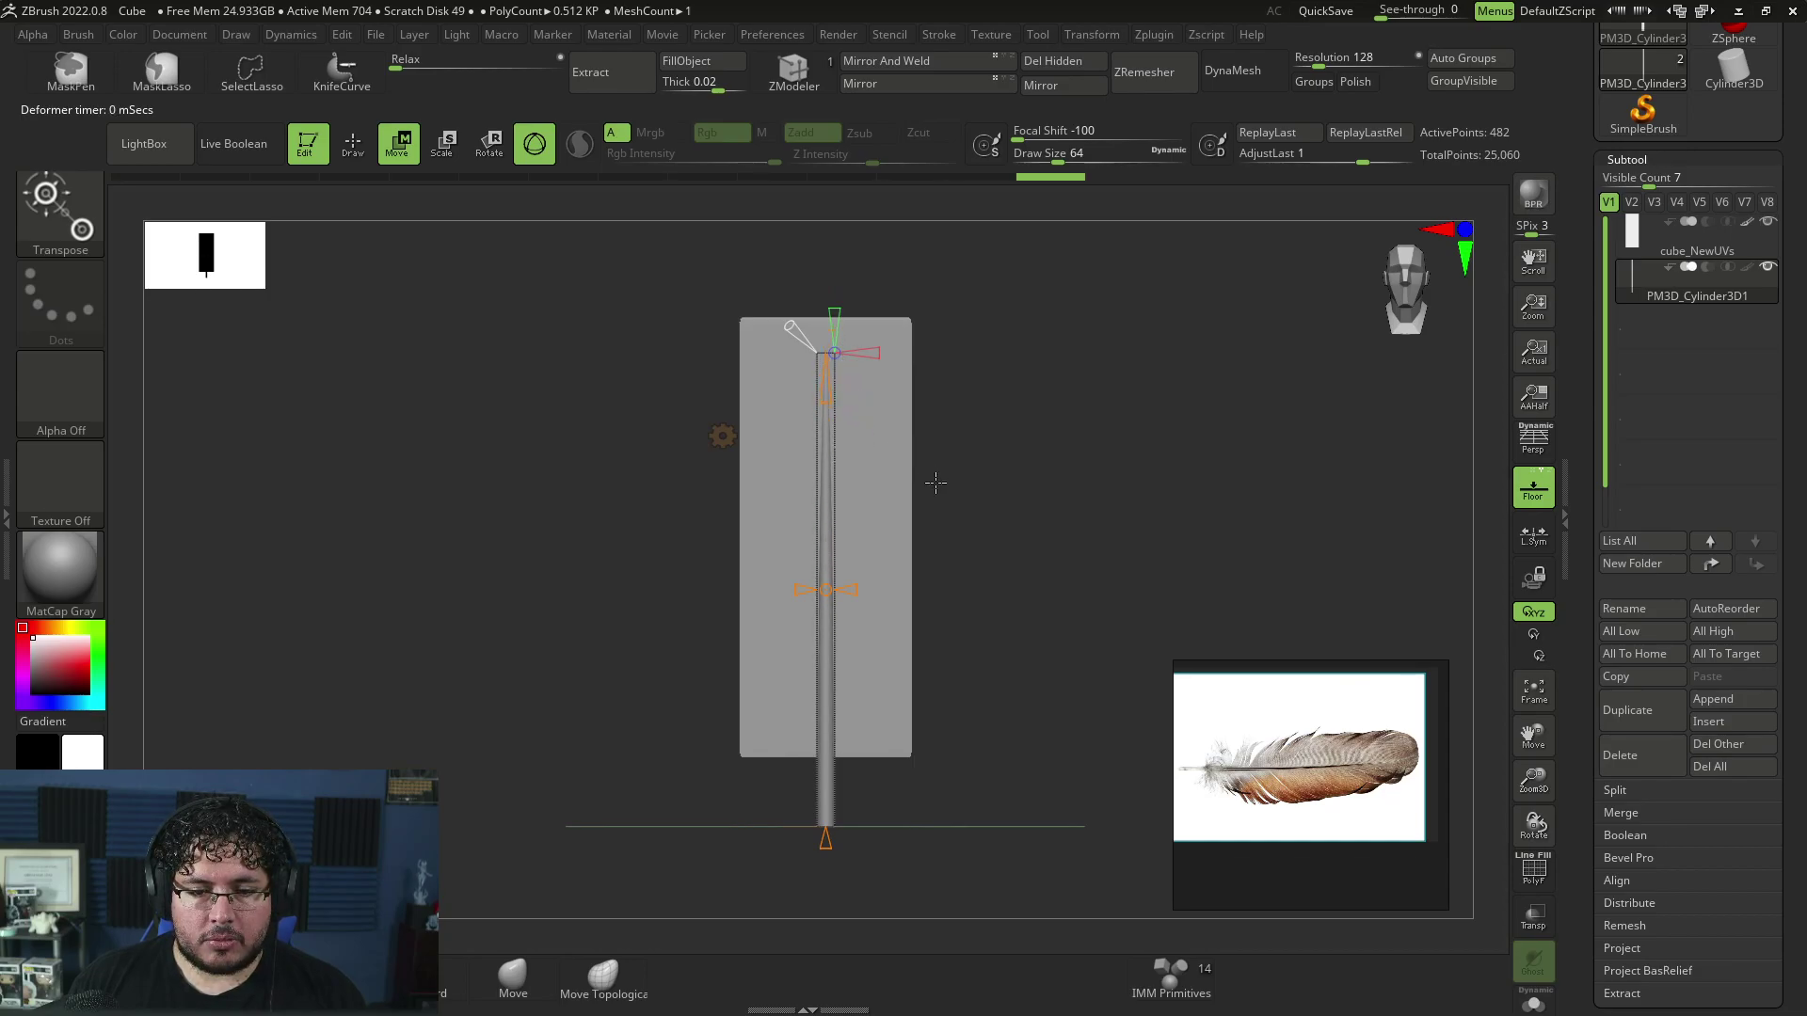
key(q)
drag(1001, 508, 993, 513)
mouse_move(940, 456)
mouse_down()
mouse_move(942, 429)
mouse_move(1081, 471)
mouse_up()
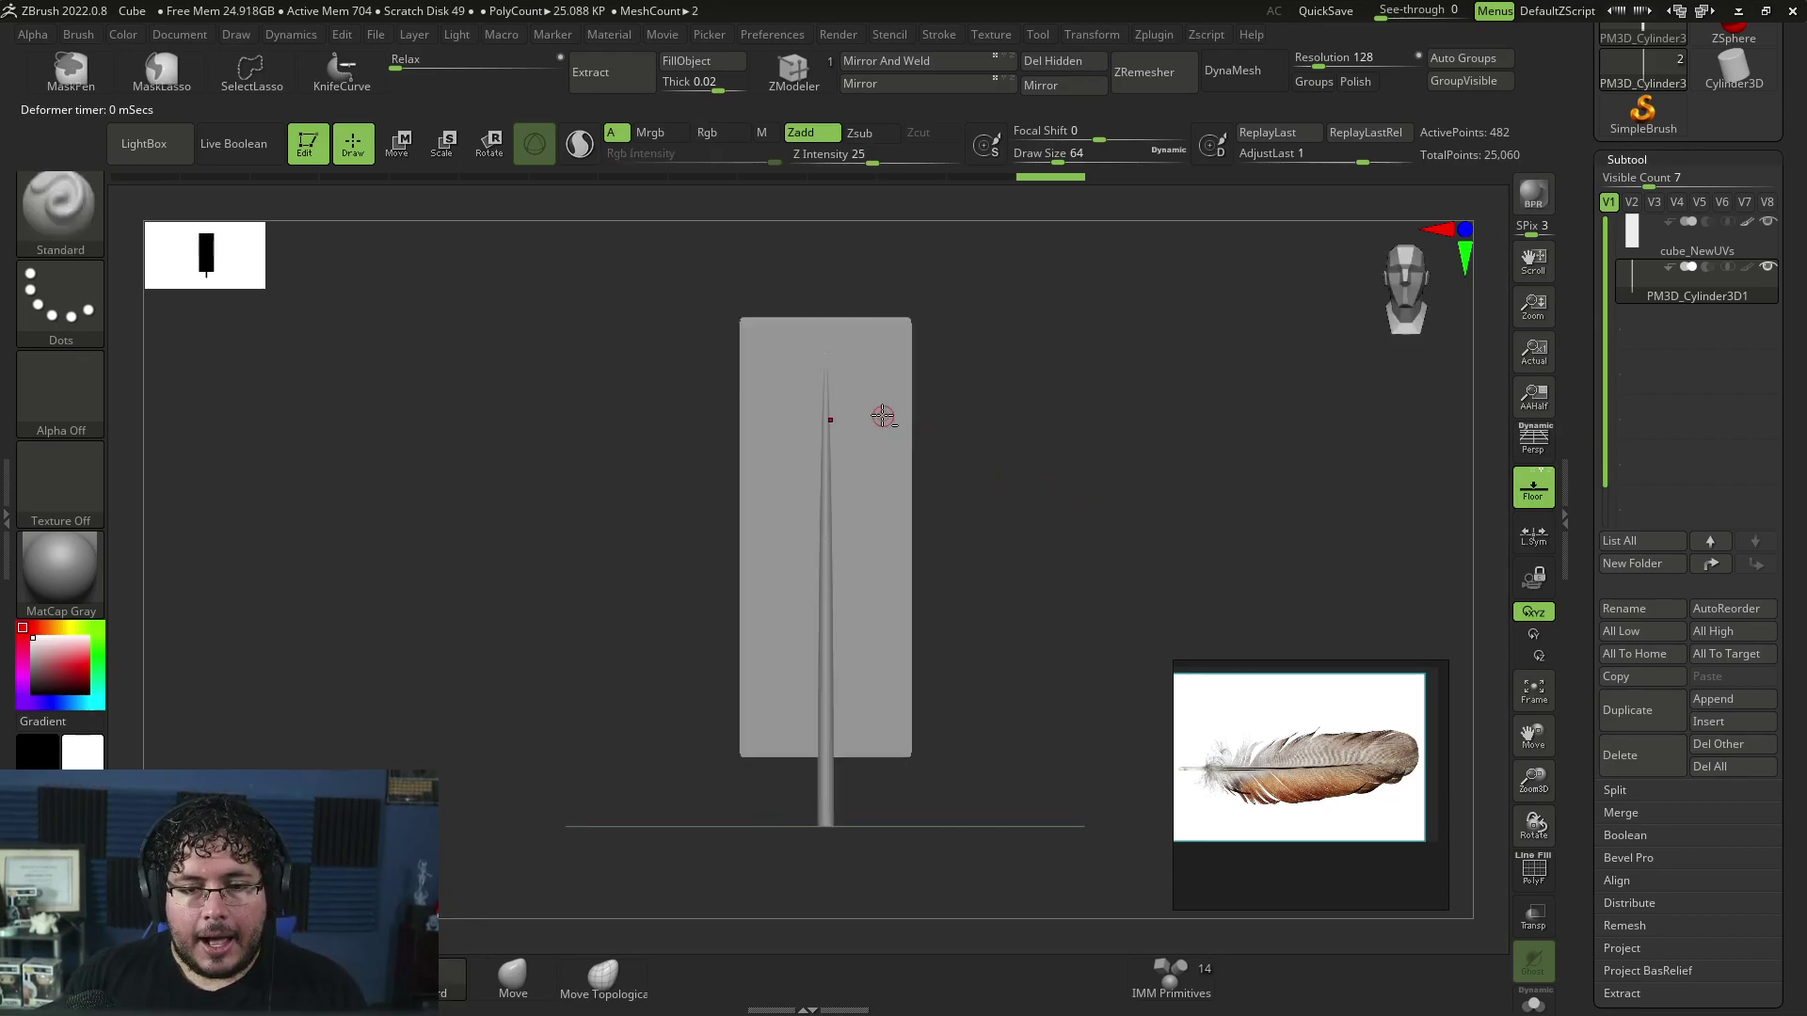
Step: DynaMesh the slab subtool into a denser mesh and check it with PolyF wireframe
alt+click(886, 392)
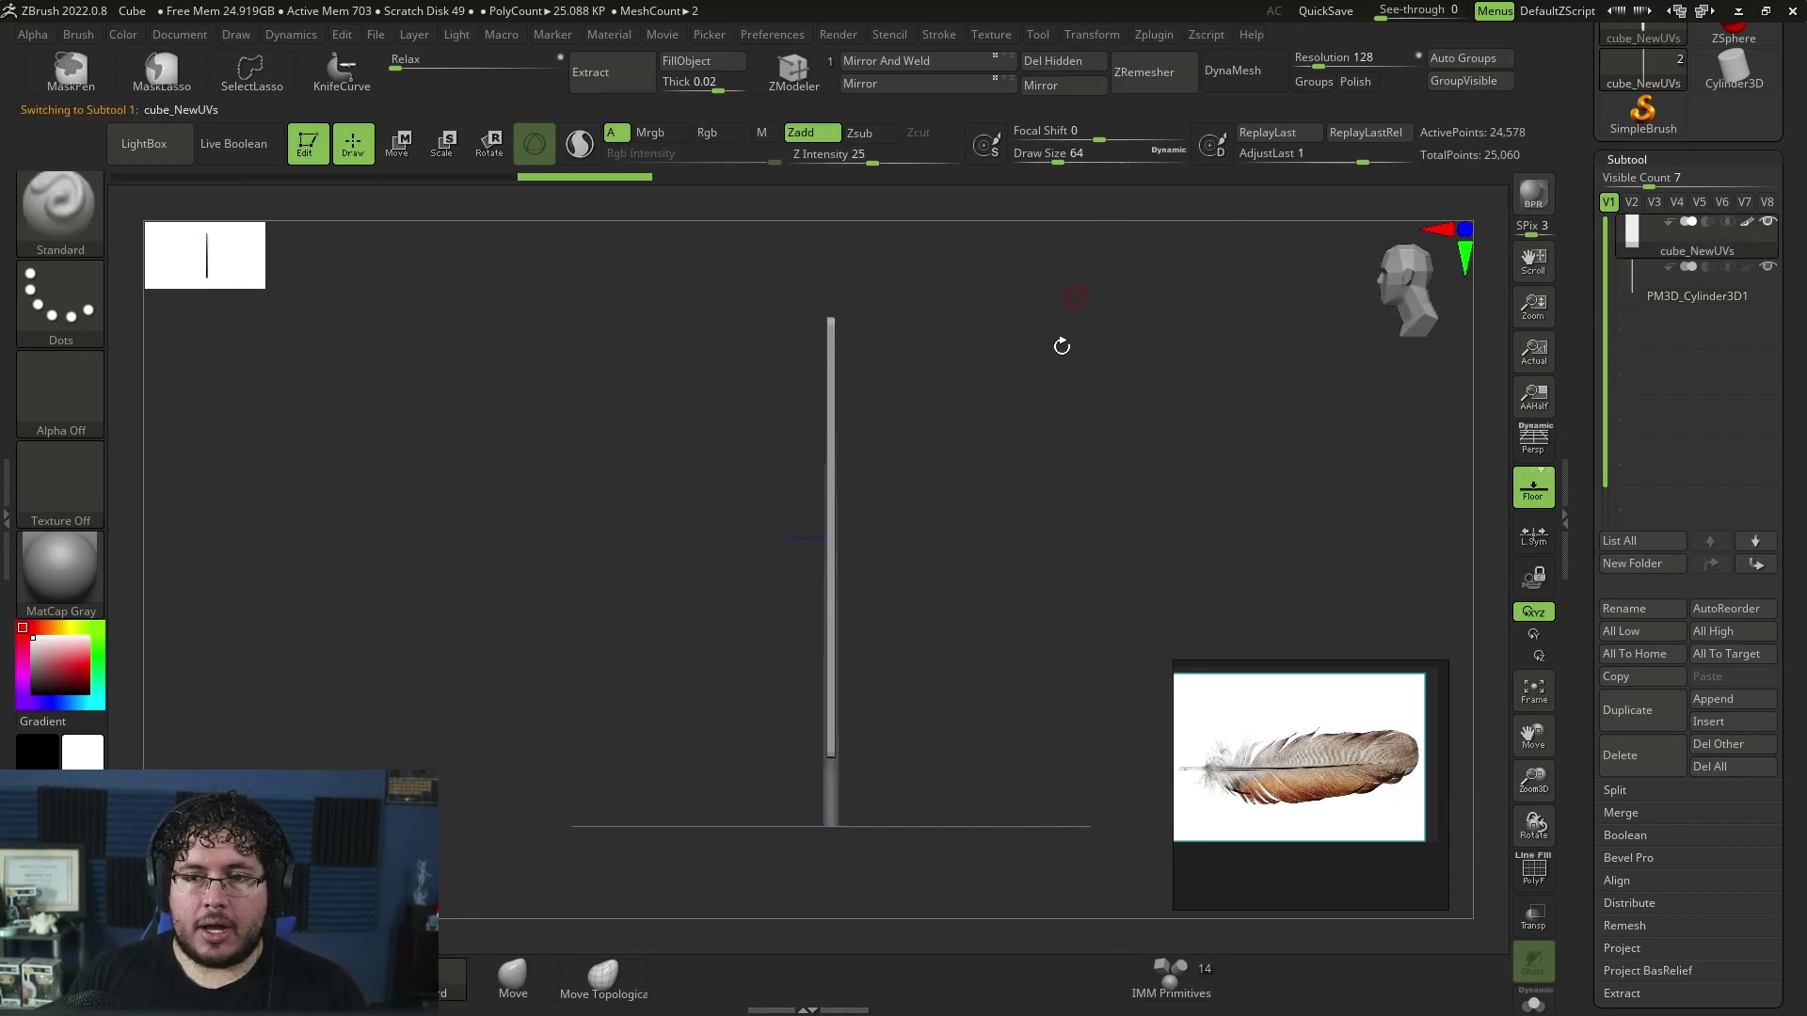
click(1233, 69)
click(1152, 110)
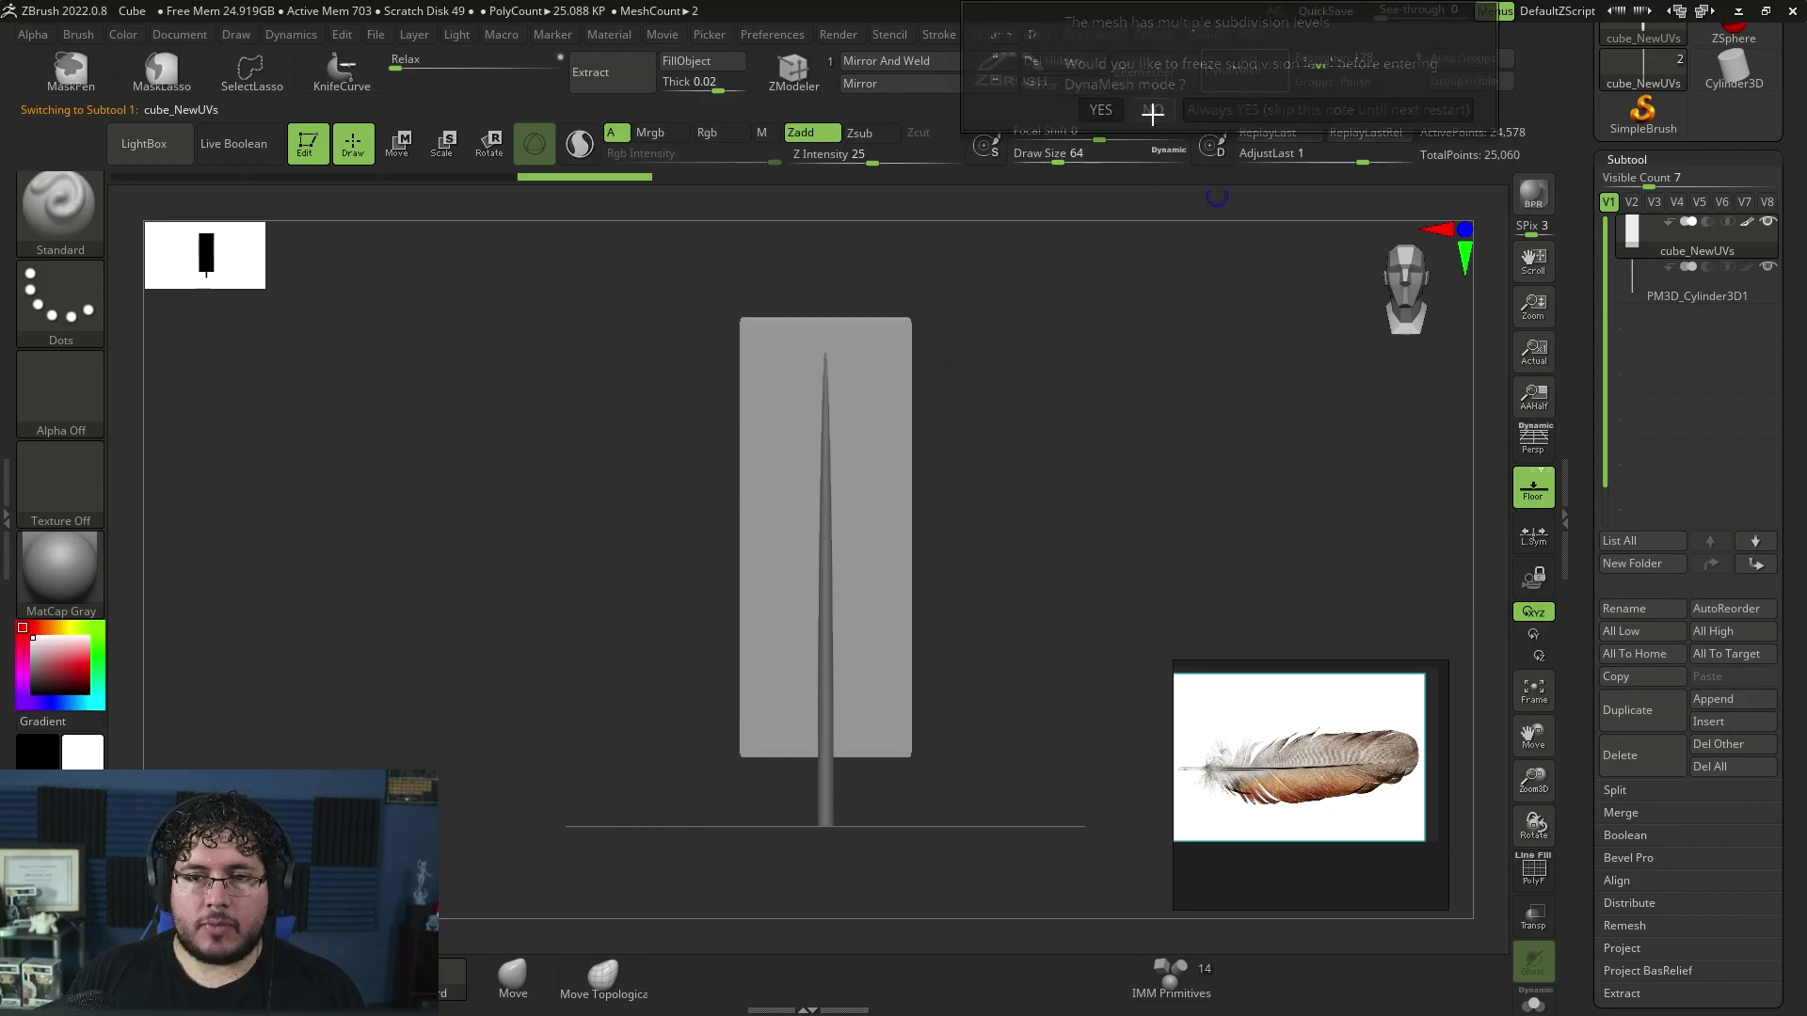
click(1532, 871)
mouse_move(1077, 553)
mouse_down()
mouse_move(1133, 513)
mouse_move(1451, 827)
mouse_up()
click(1519, 861)
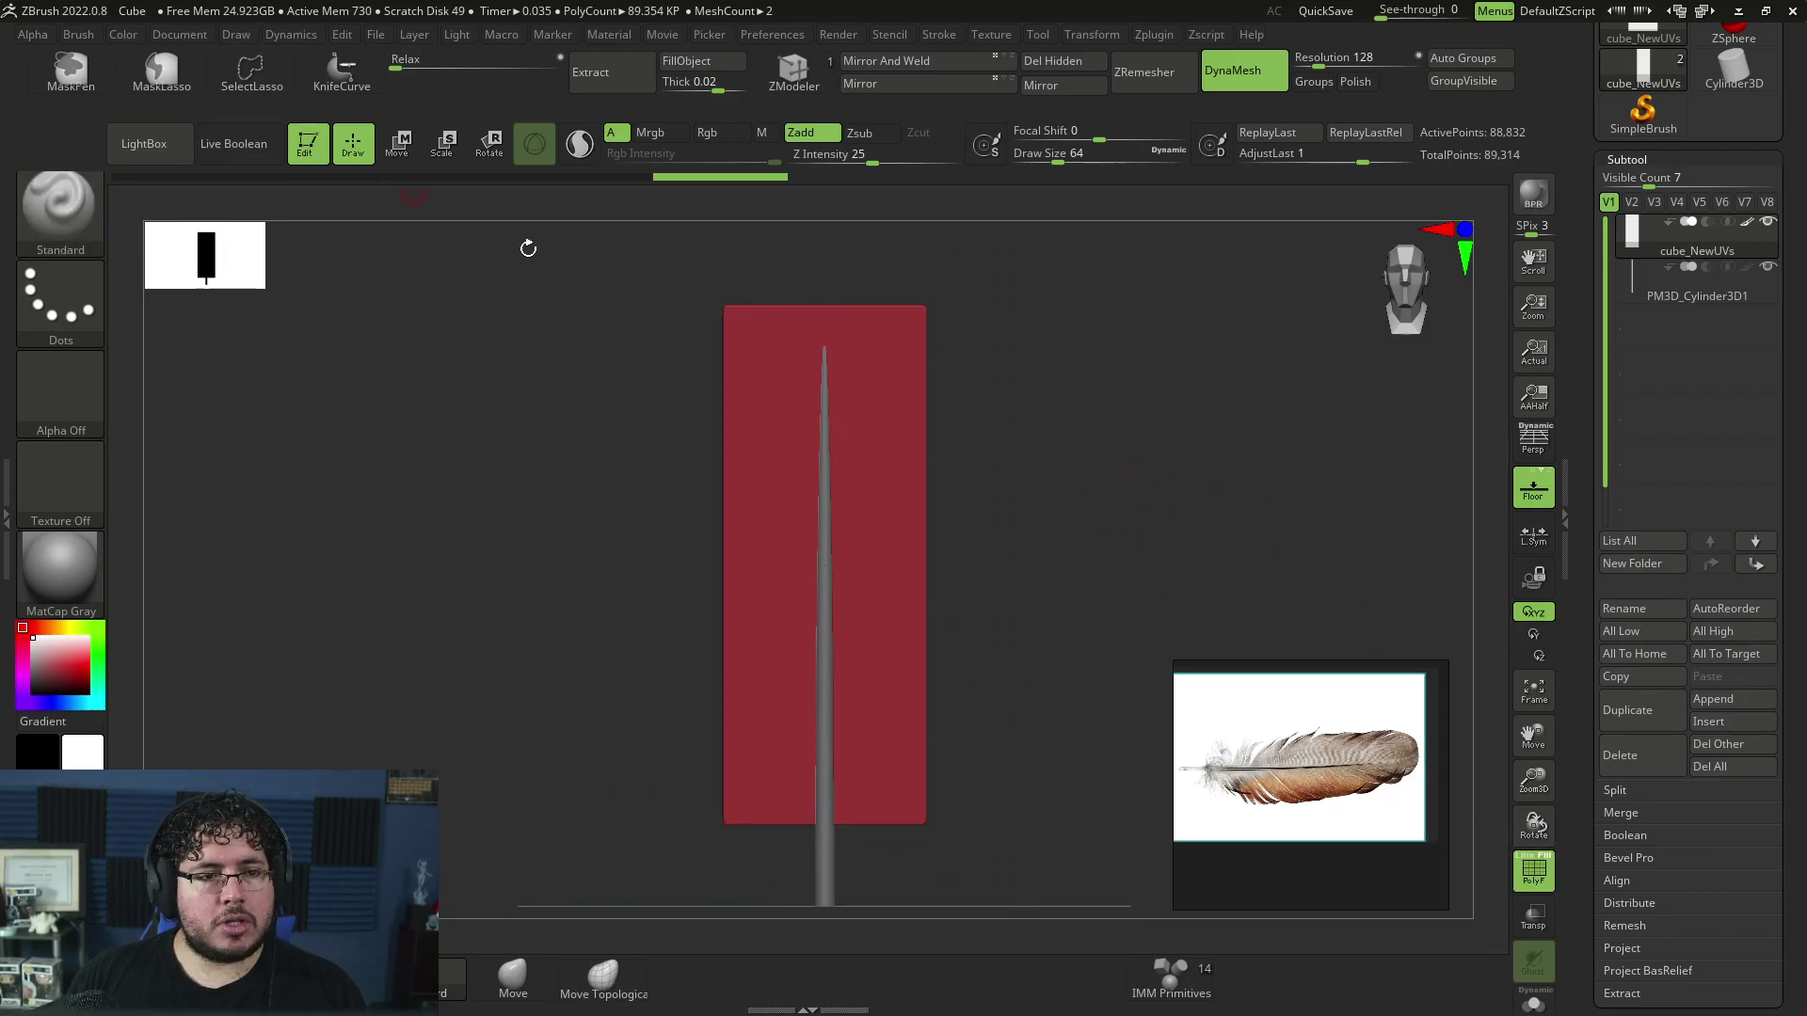
click(1532, 866)
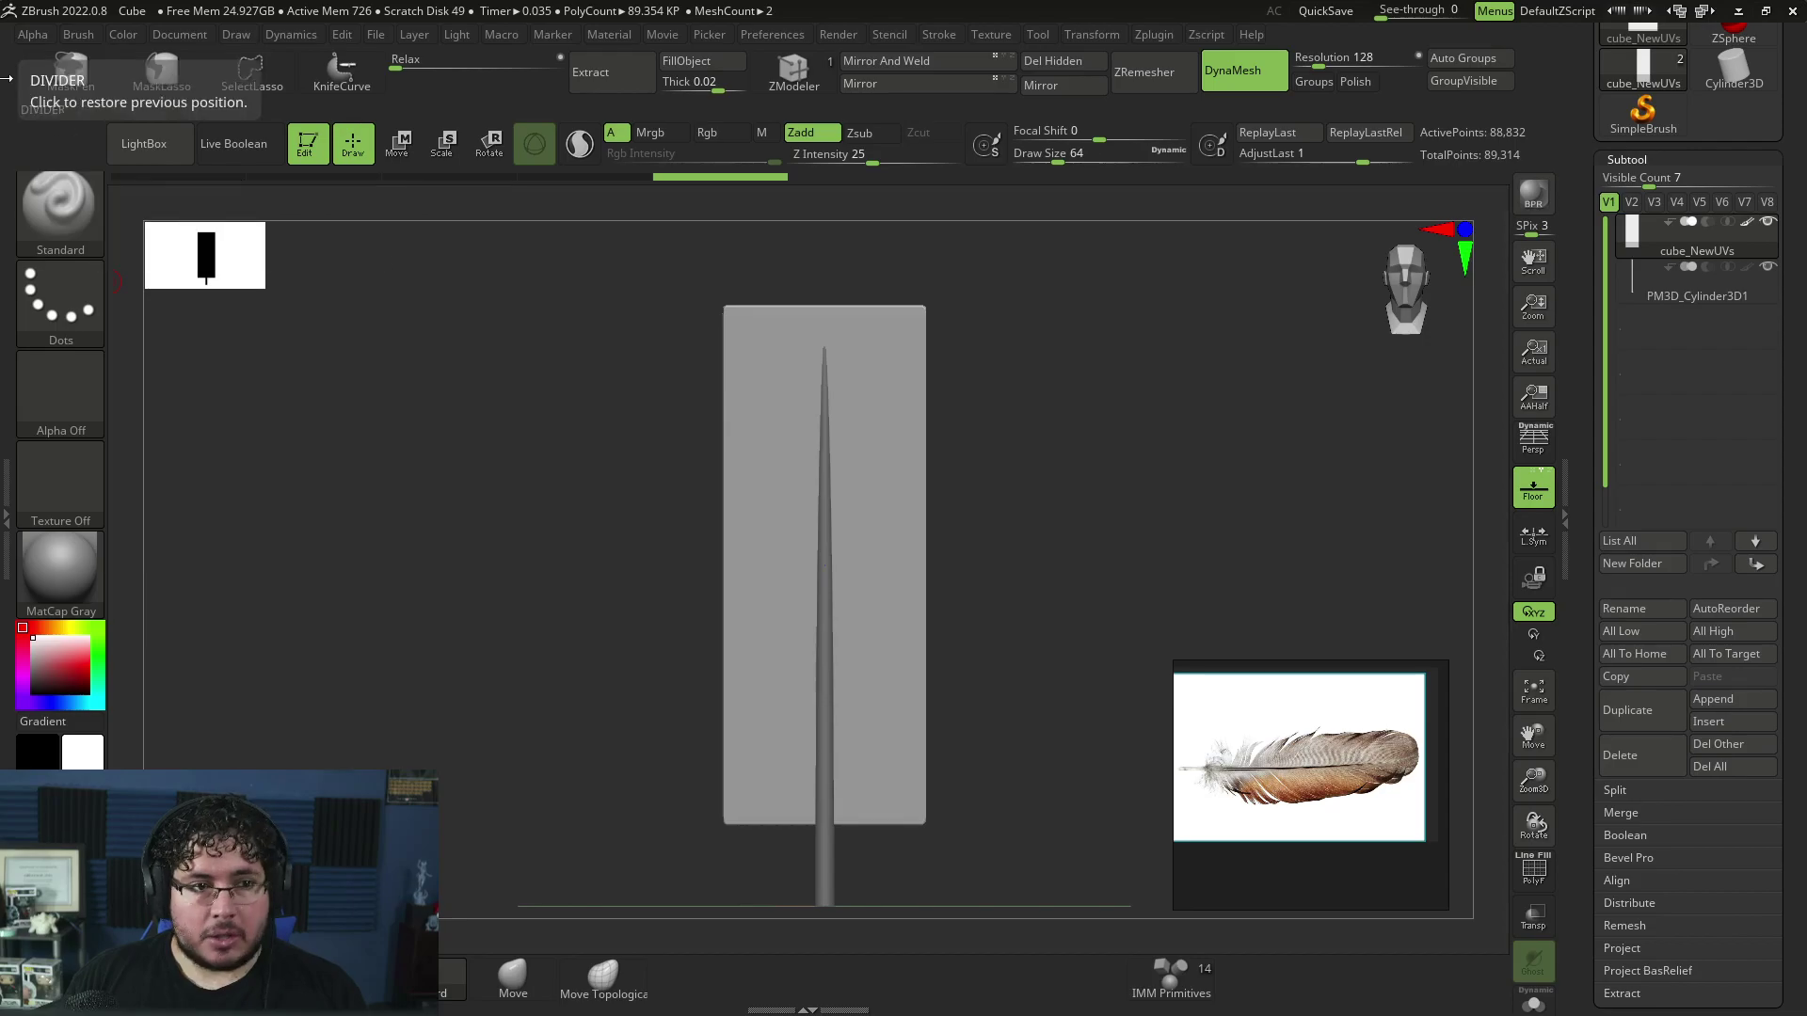
Step: Make KnifeCurve the active cutting brush from the selection brush palette
click(340, 71)
click(293, 132)
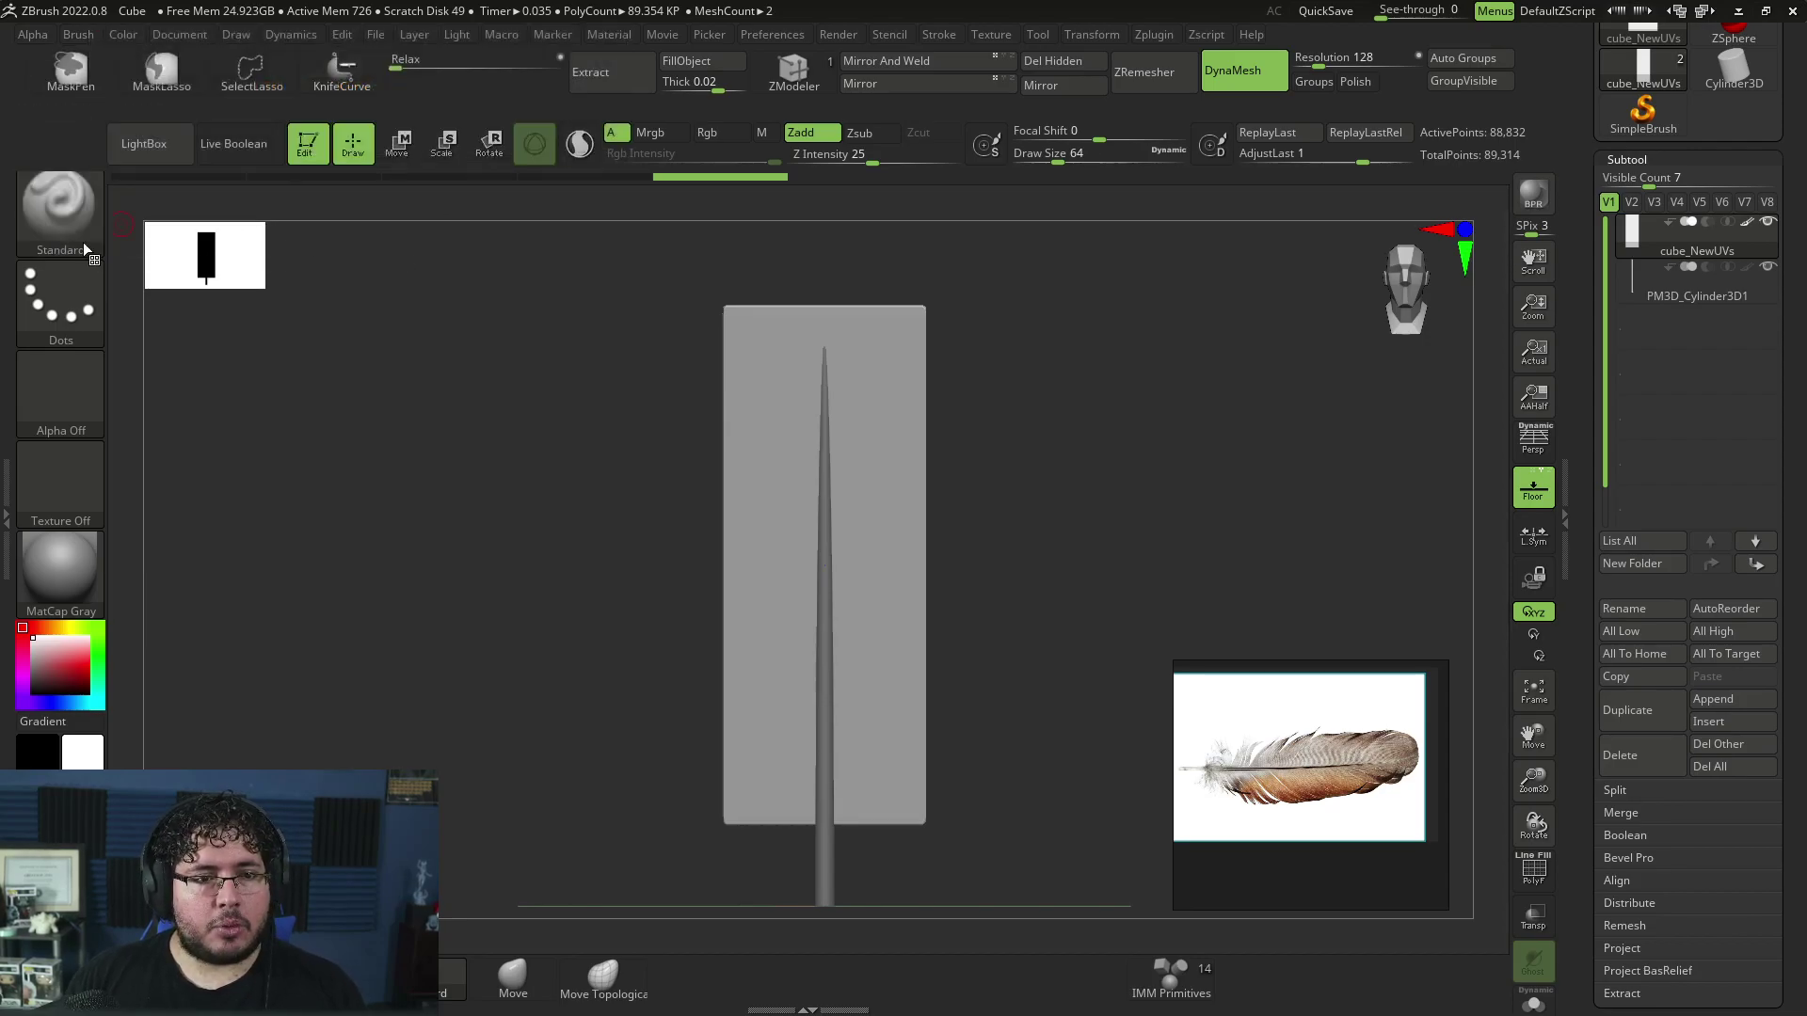
ctrl+shift+click(43, 197)
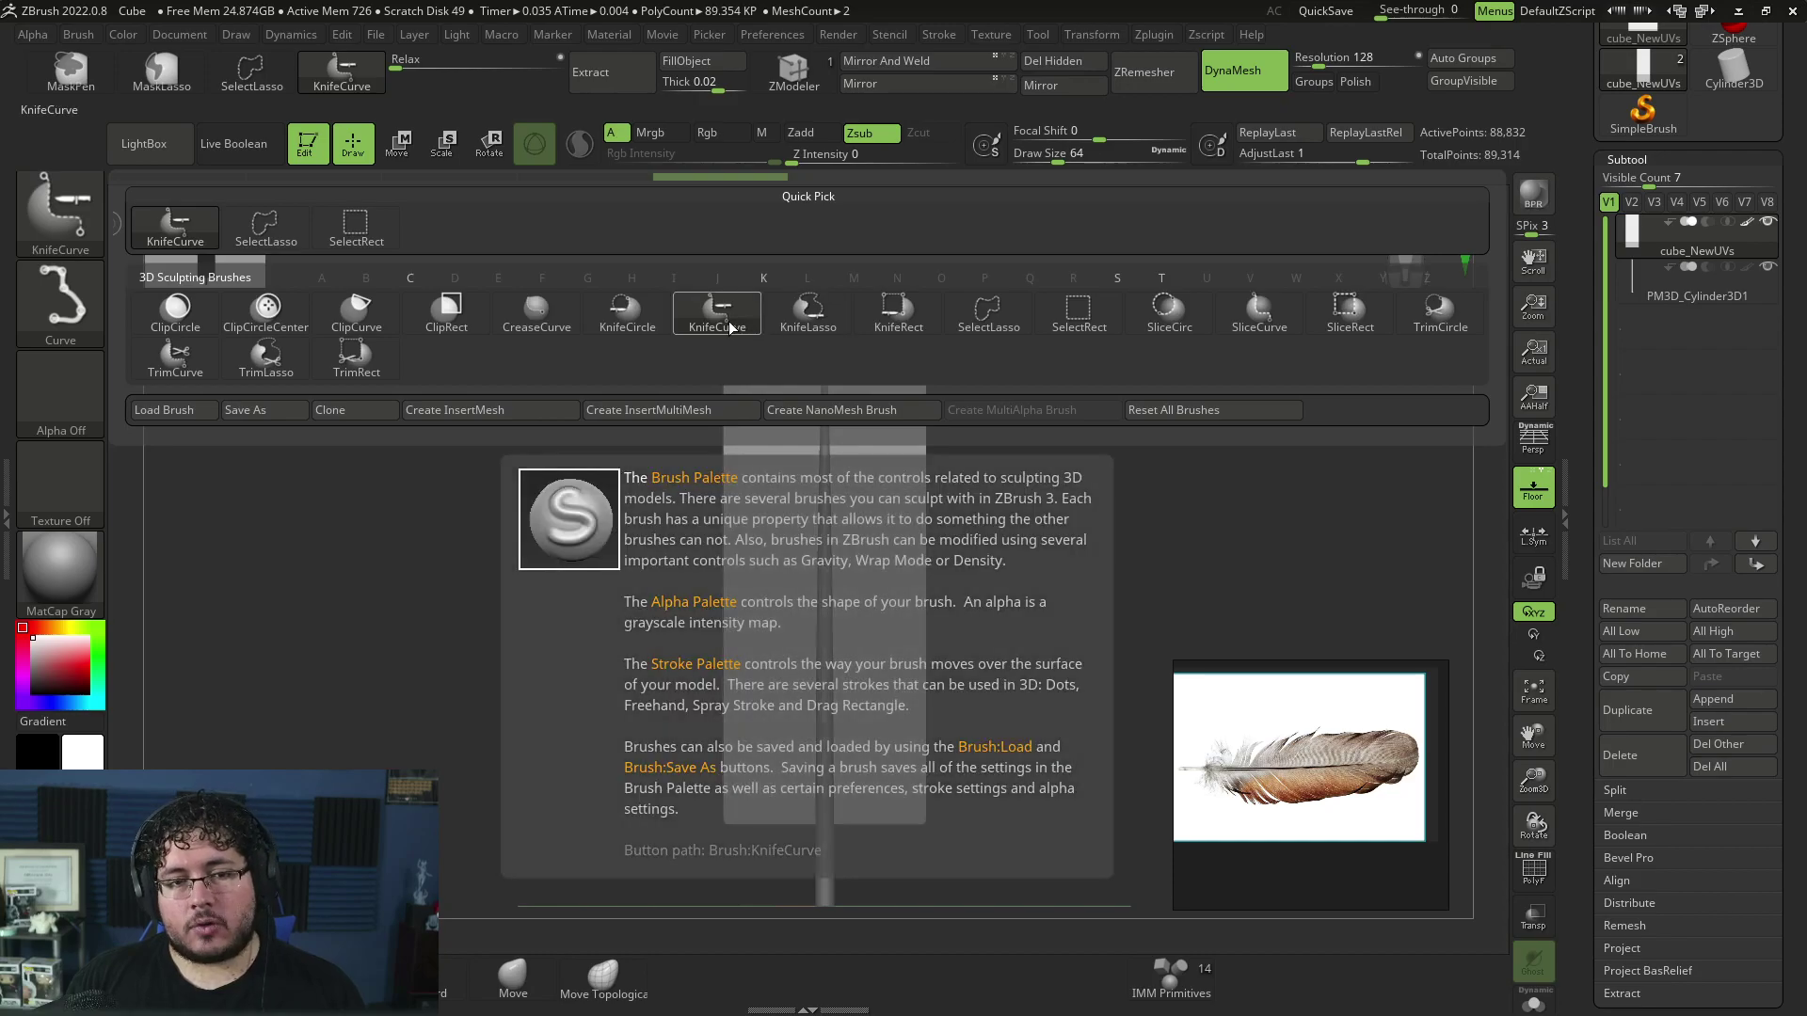
Step: Knife off the slab's top corners and slice down its right edge
drag(837, 236, 1044, 563)
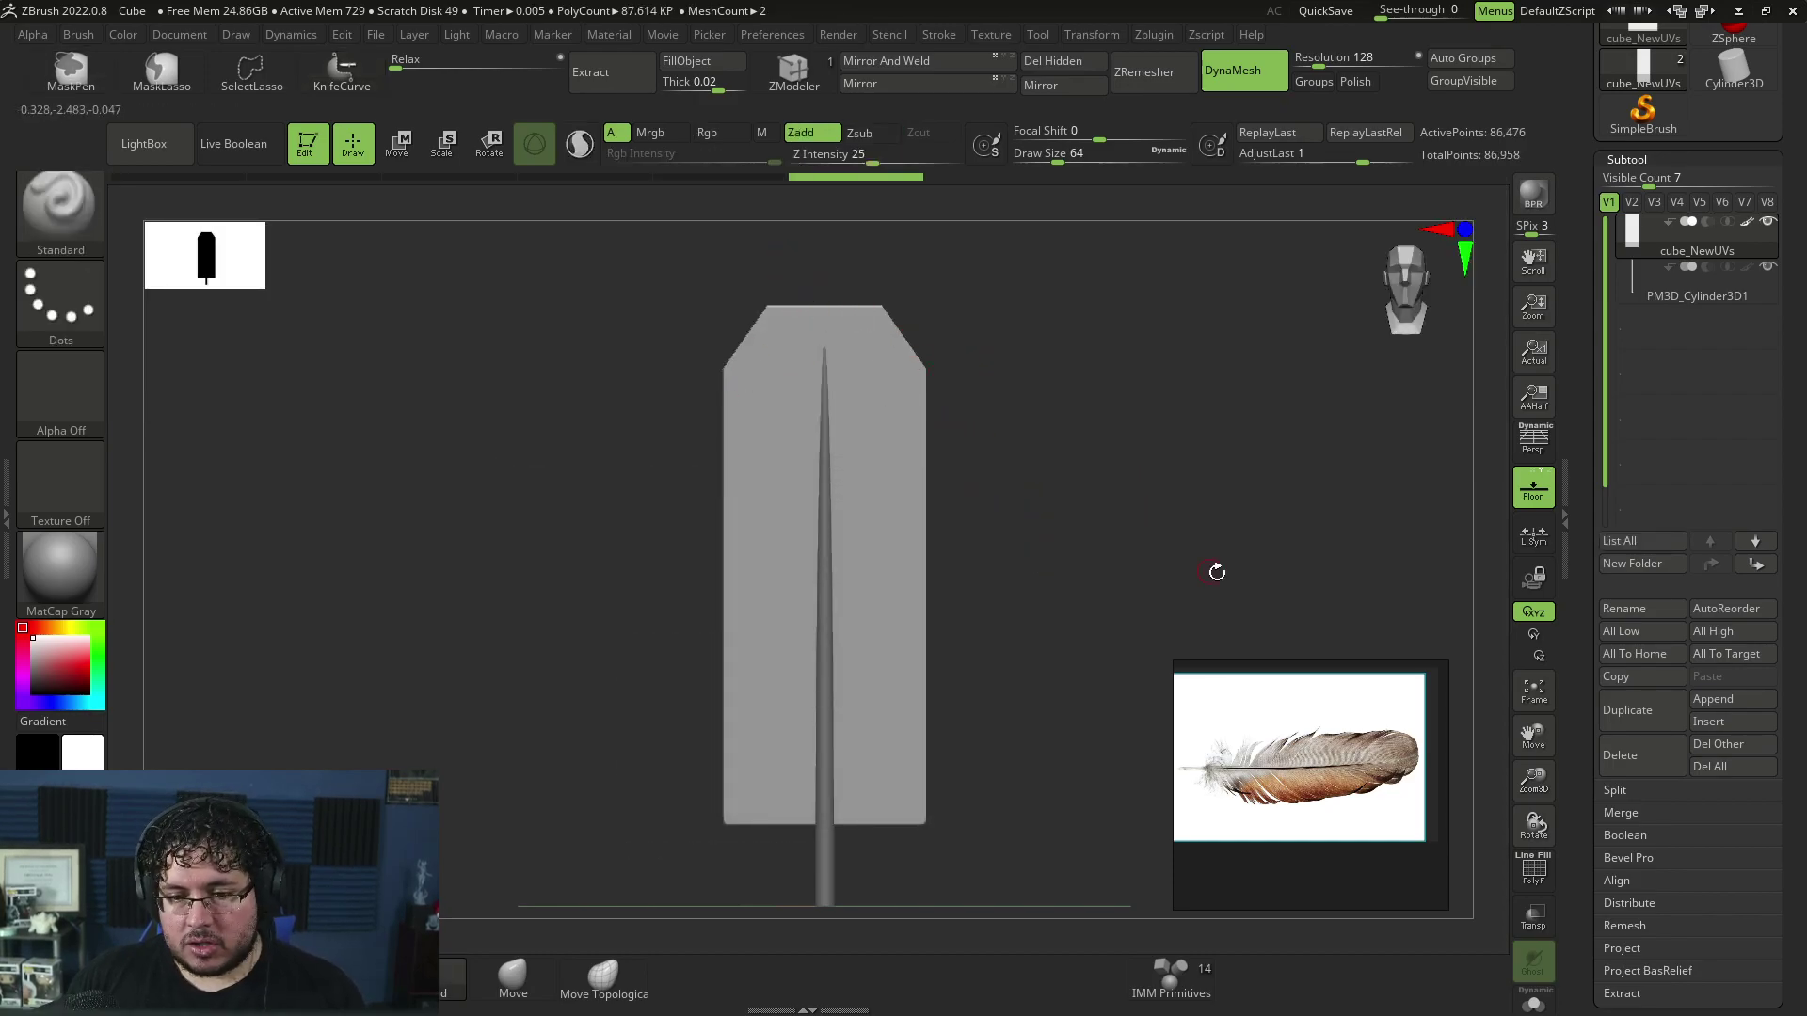
alt+drag(1210, 568, 997, 372)
key(ctrl+shift)
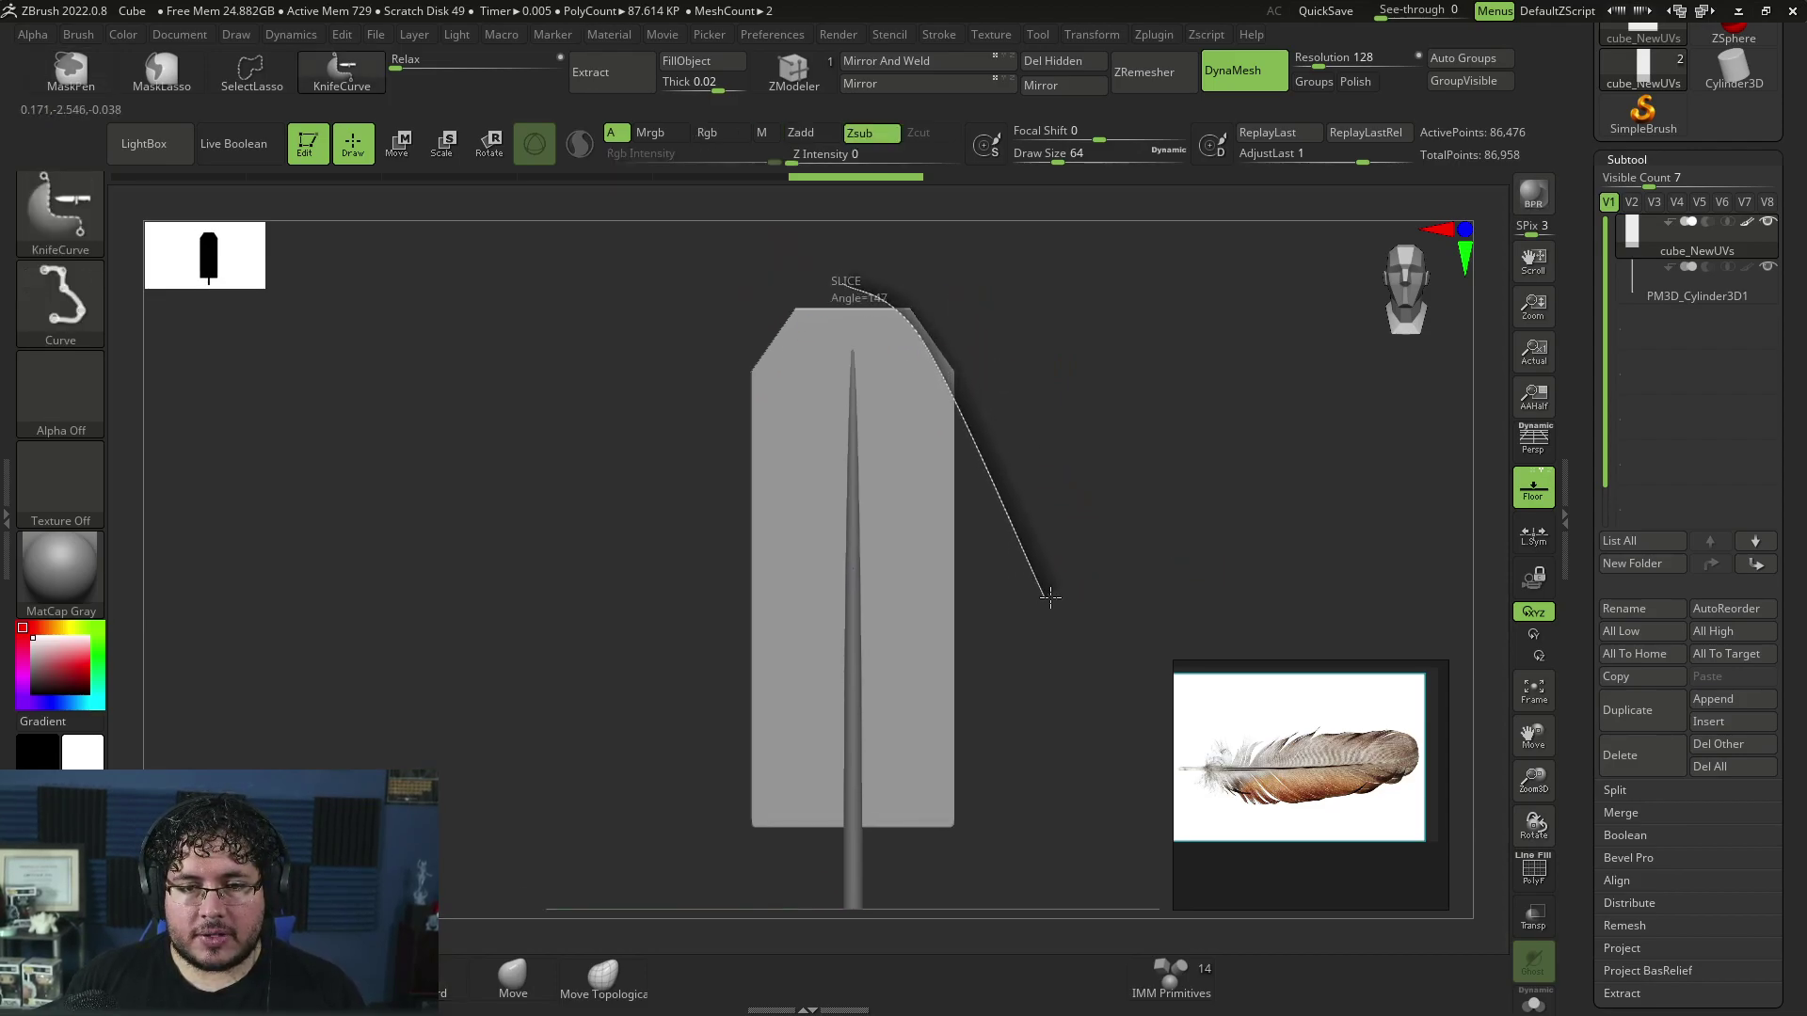
ctrl+shift+drag(1048, 595, 1049, 594)
ctrl+shift+drag(926, 261, 1010, 565)
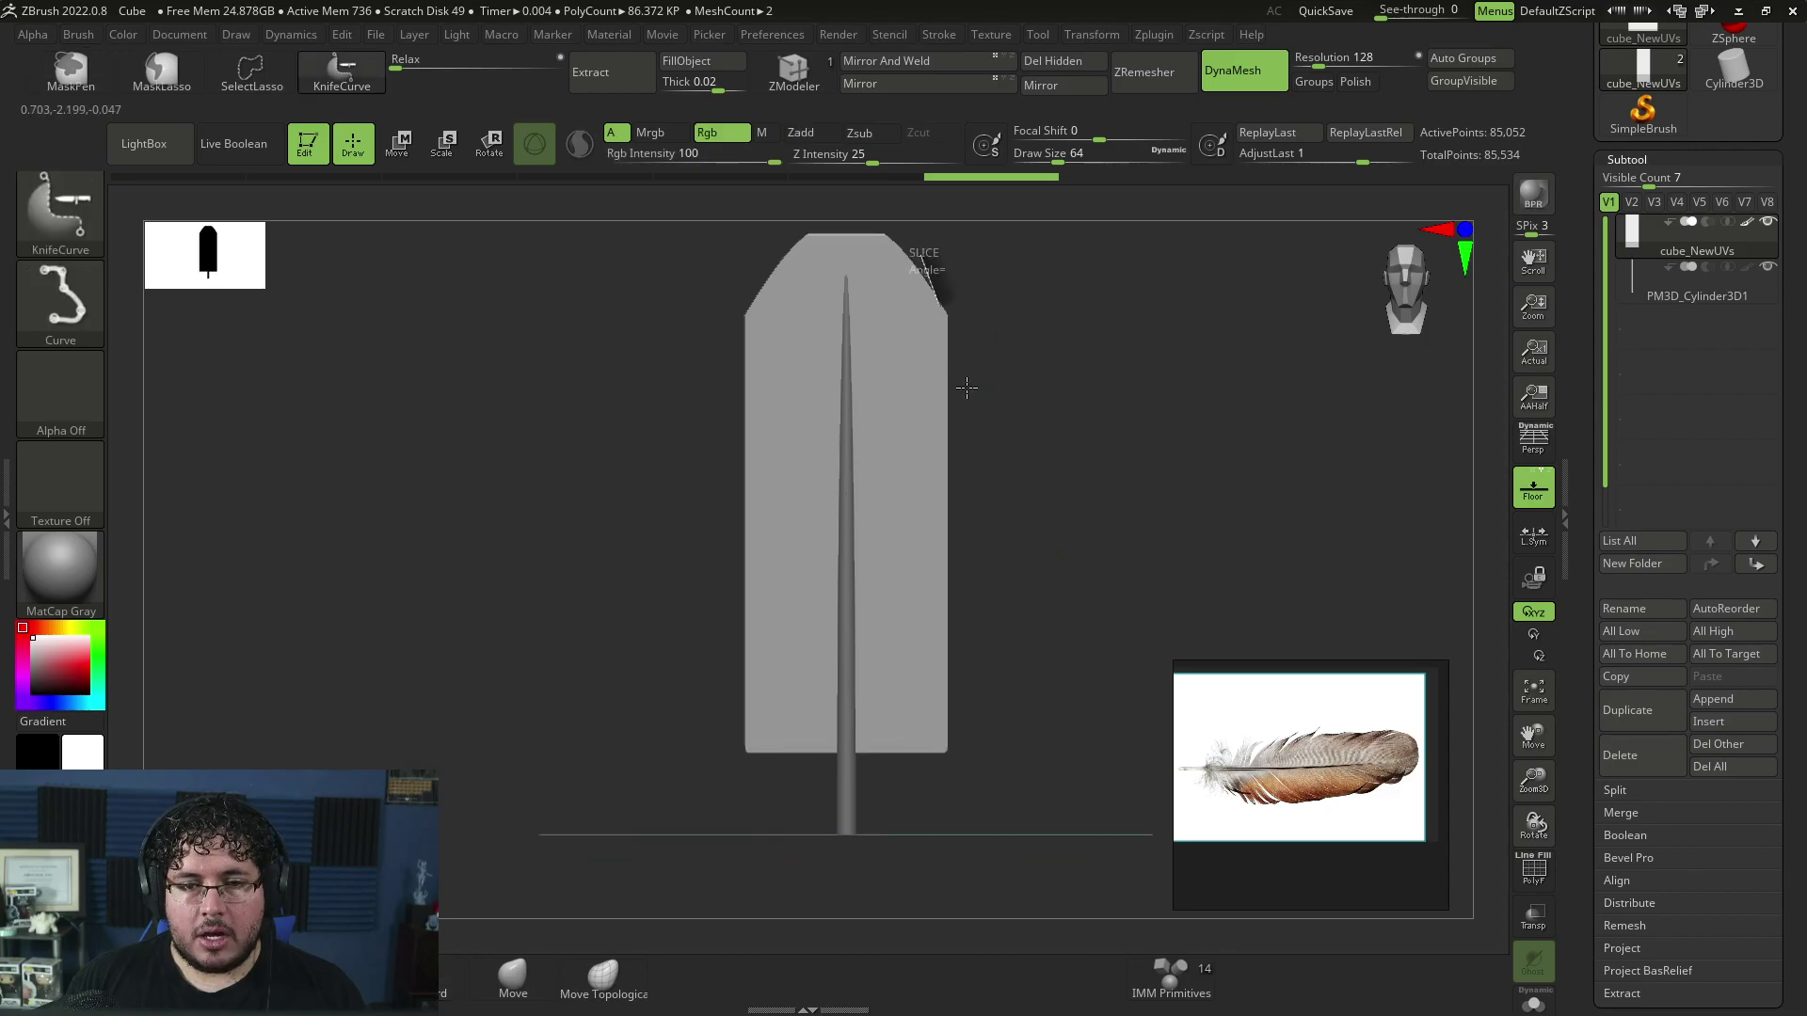
alt+drag(968, 379, 985, 376)
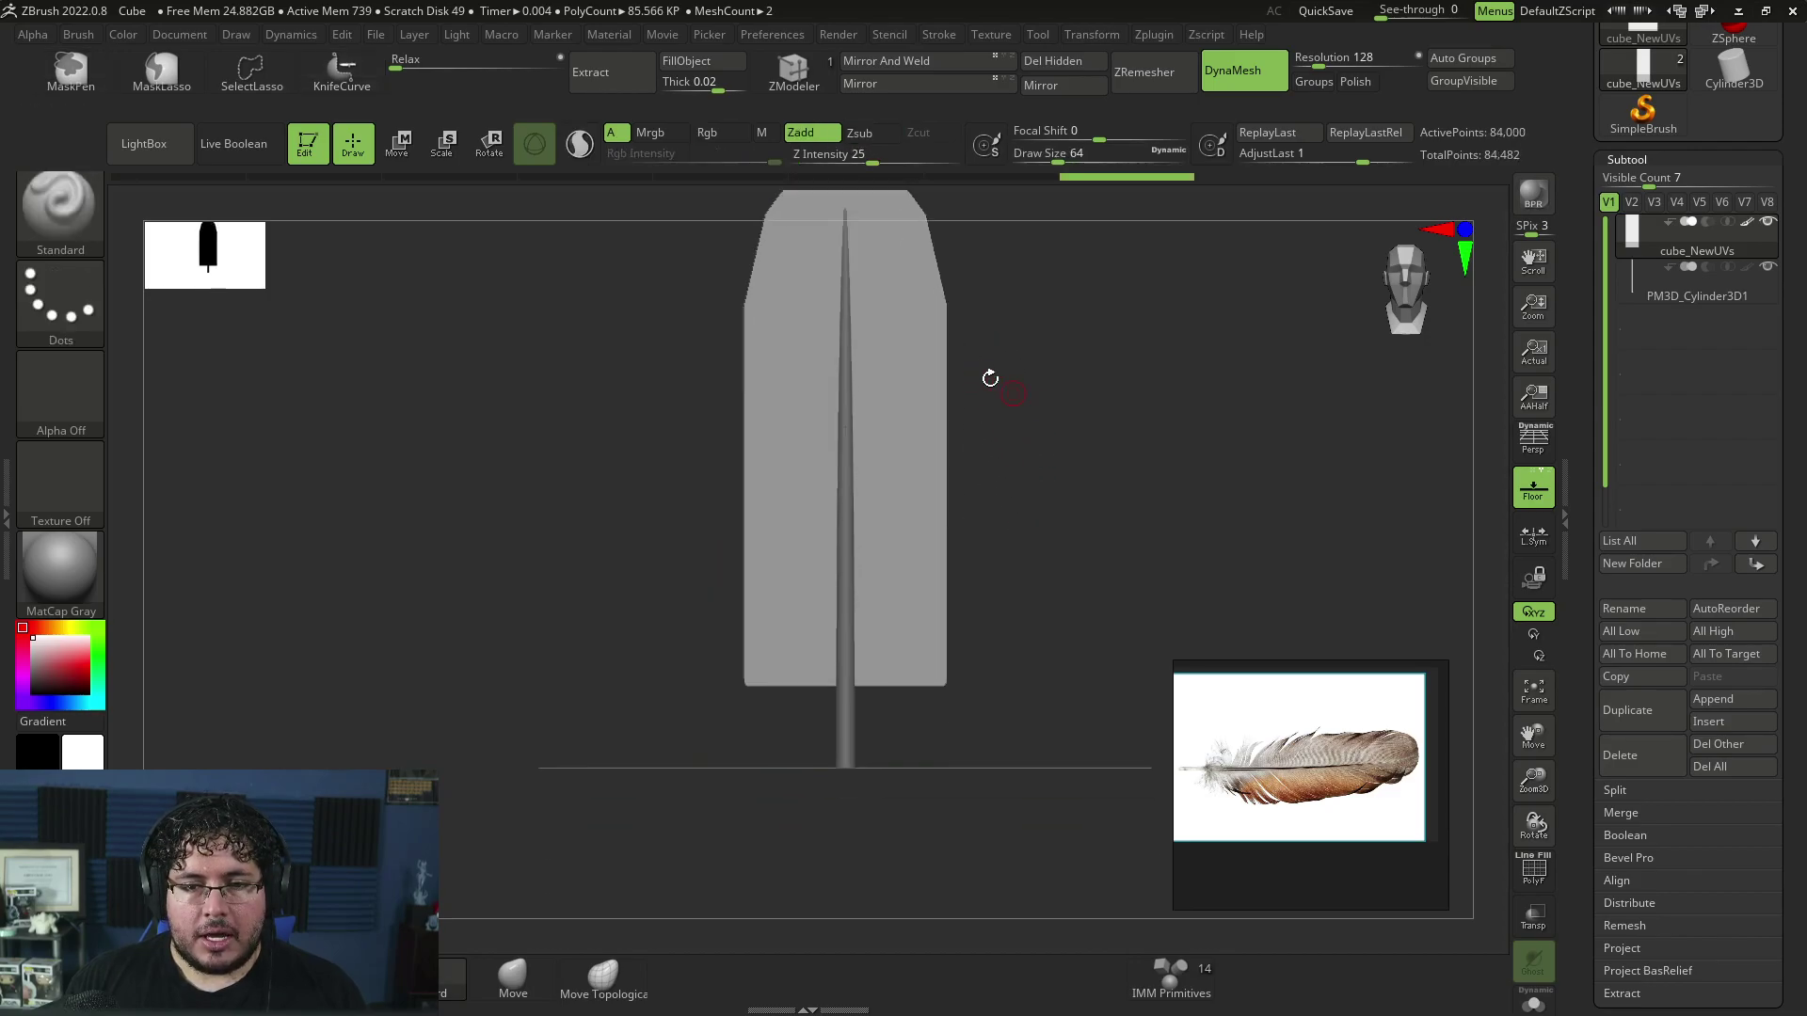
key(ctrl+shift)
ctrl+shift+drag(942, 455, 949, 471)
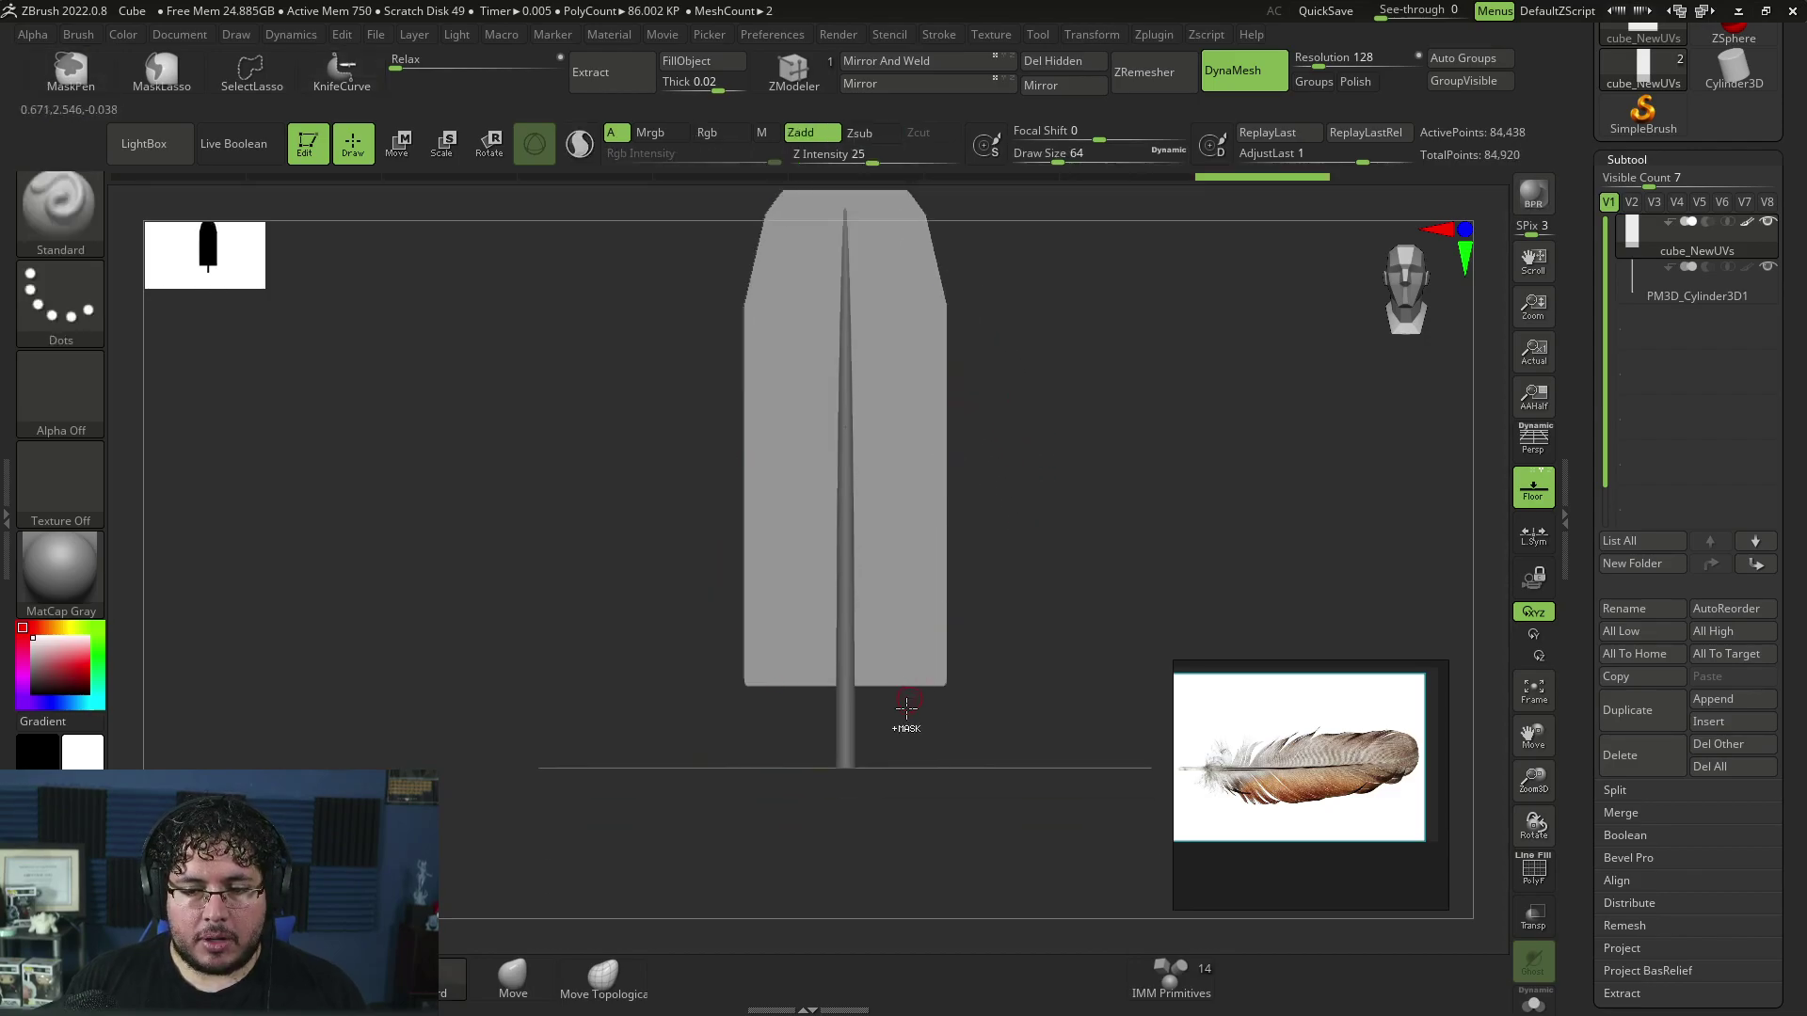
mouse_move(866, 702)
ctrl+shift+mouse_down()
mouse_move(988, 611)
mouse_move(959, 671)
ctrl+shift+mouse_up()
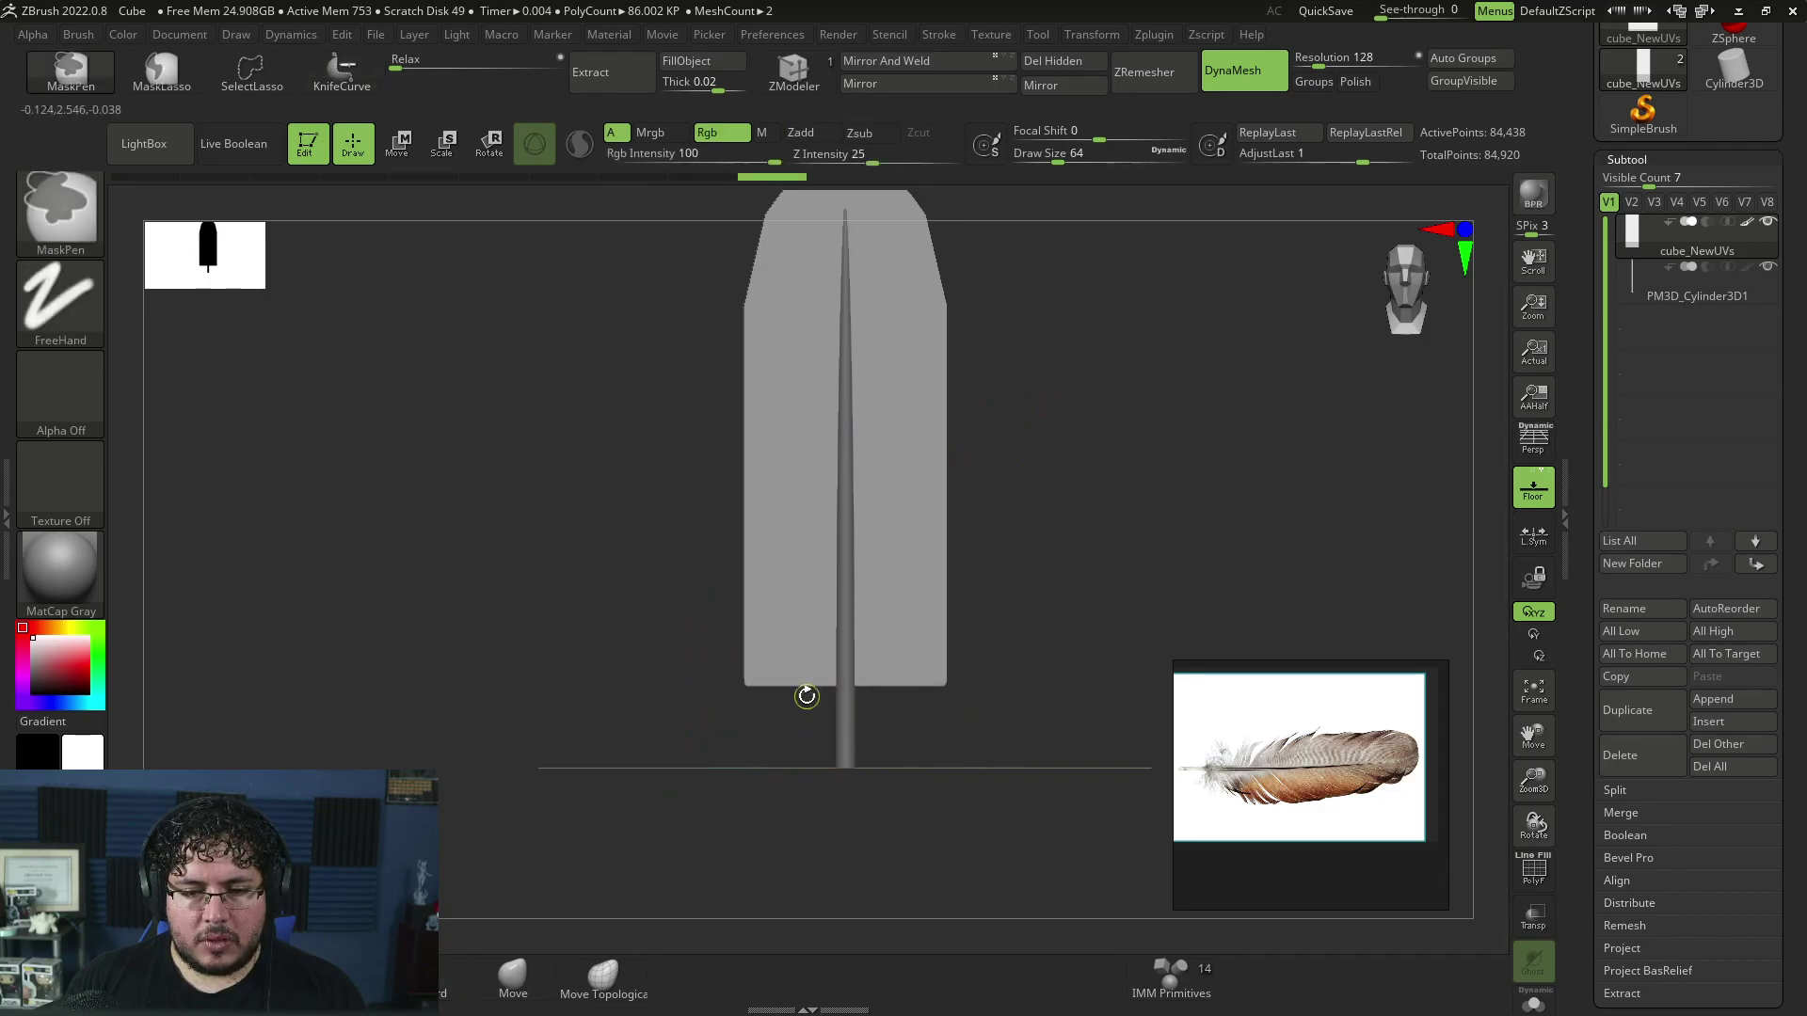
Step: Slice the left and right edges into a tall tapered feather outline
ctrl+shift+drag(683, 464, 741, 676)
ctrl+shift+drag(564, 476, 896, 624)
ctrl+shift+drag(940, 392, 1109, 590)
ctrl+shift+drag(989, 345, 936, 473)
ctrl+shift+drag(960, 370, 946, 526)
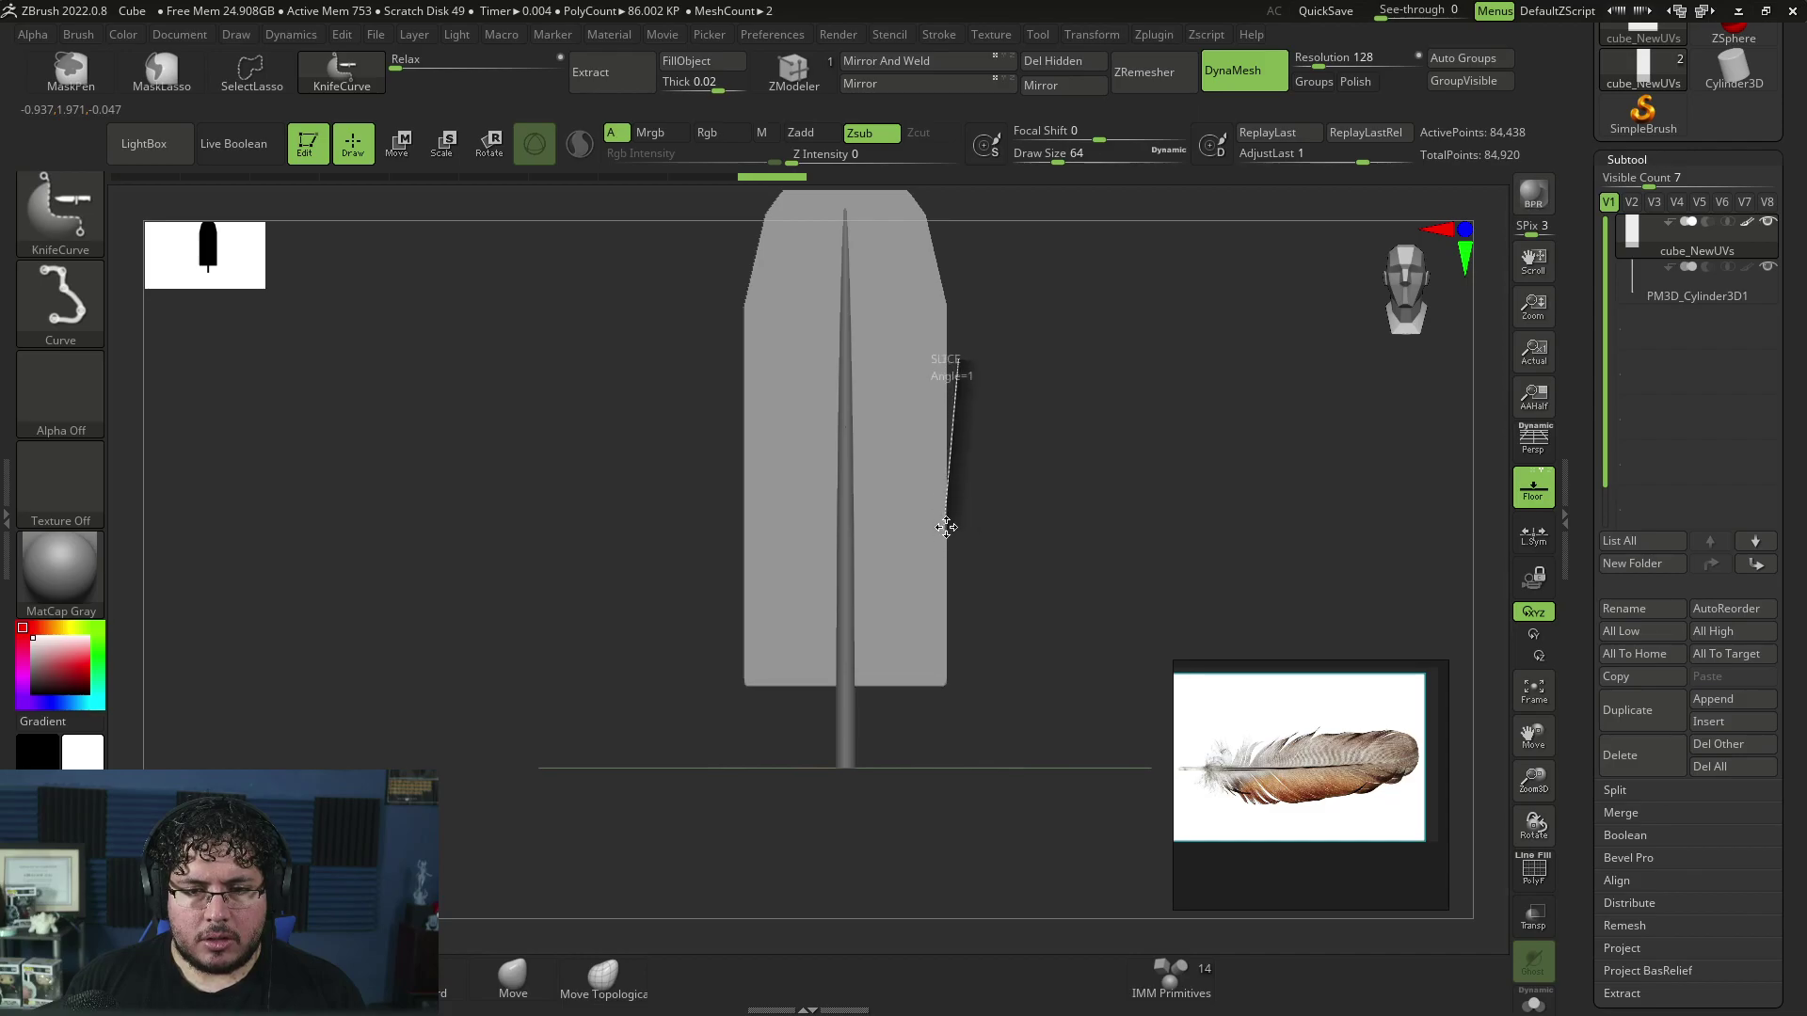
ctrl+shift+drag(936, 589, 876, 791)
drag(1037, 613, 984, 520)
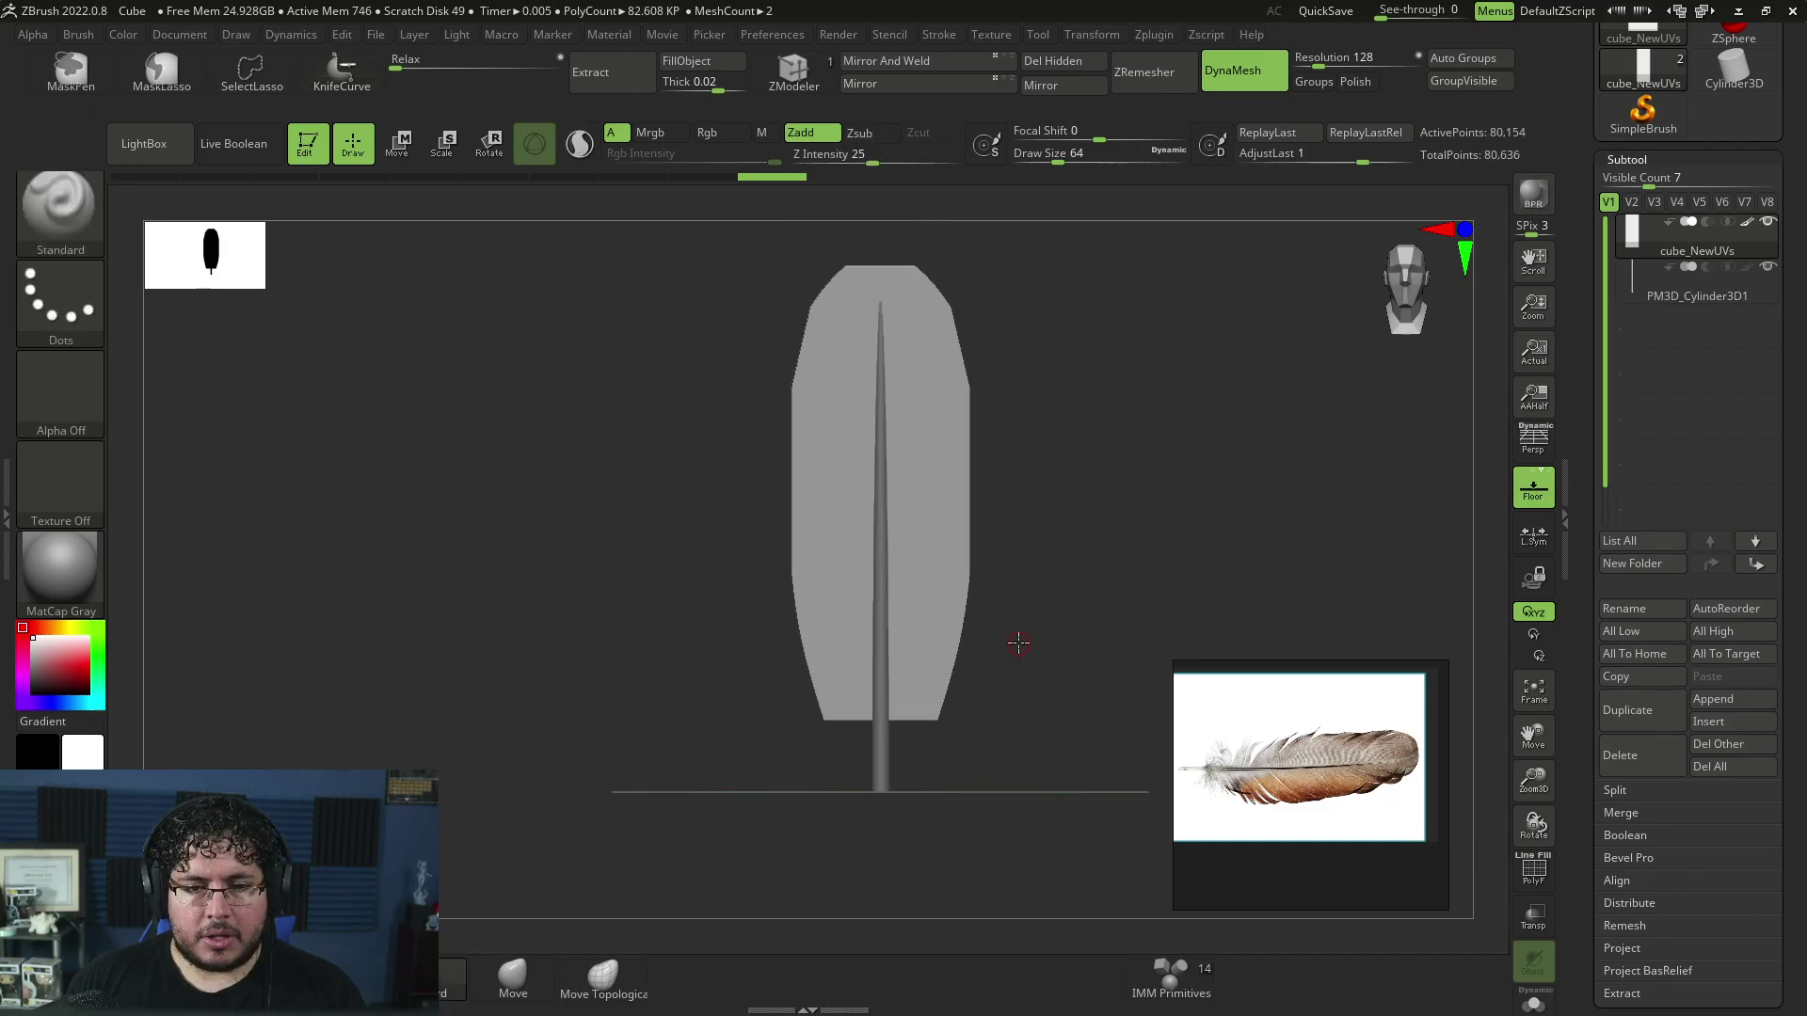
Step: Rotate the feather into a narrower profile and zoom in on it
key(r)
drag(805, 484, 931, 481)
key(q)
mouse_move(1027, 423)
alt+mouse_down()
mouse_move(1044, 443)
mouse_move(934, 378)
alt+mouse_up()
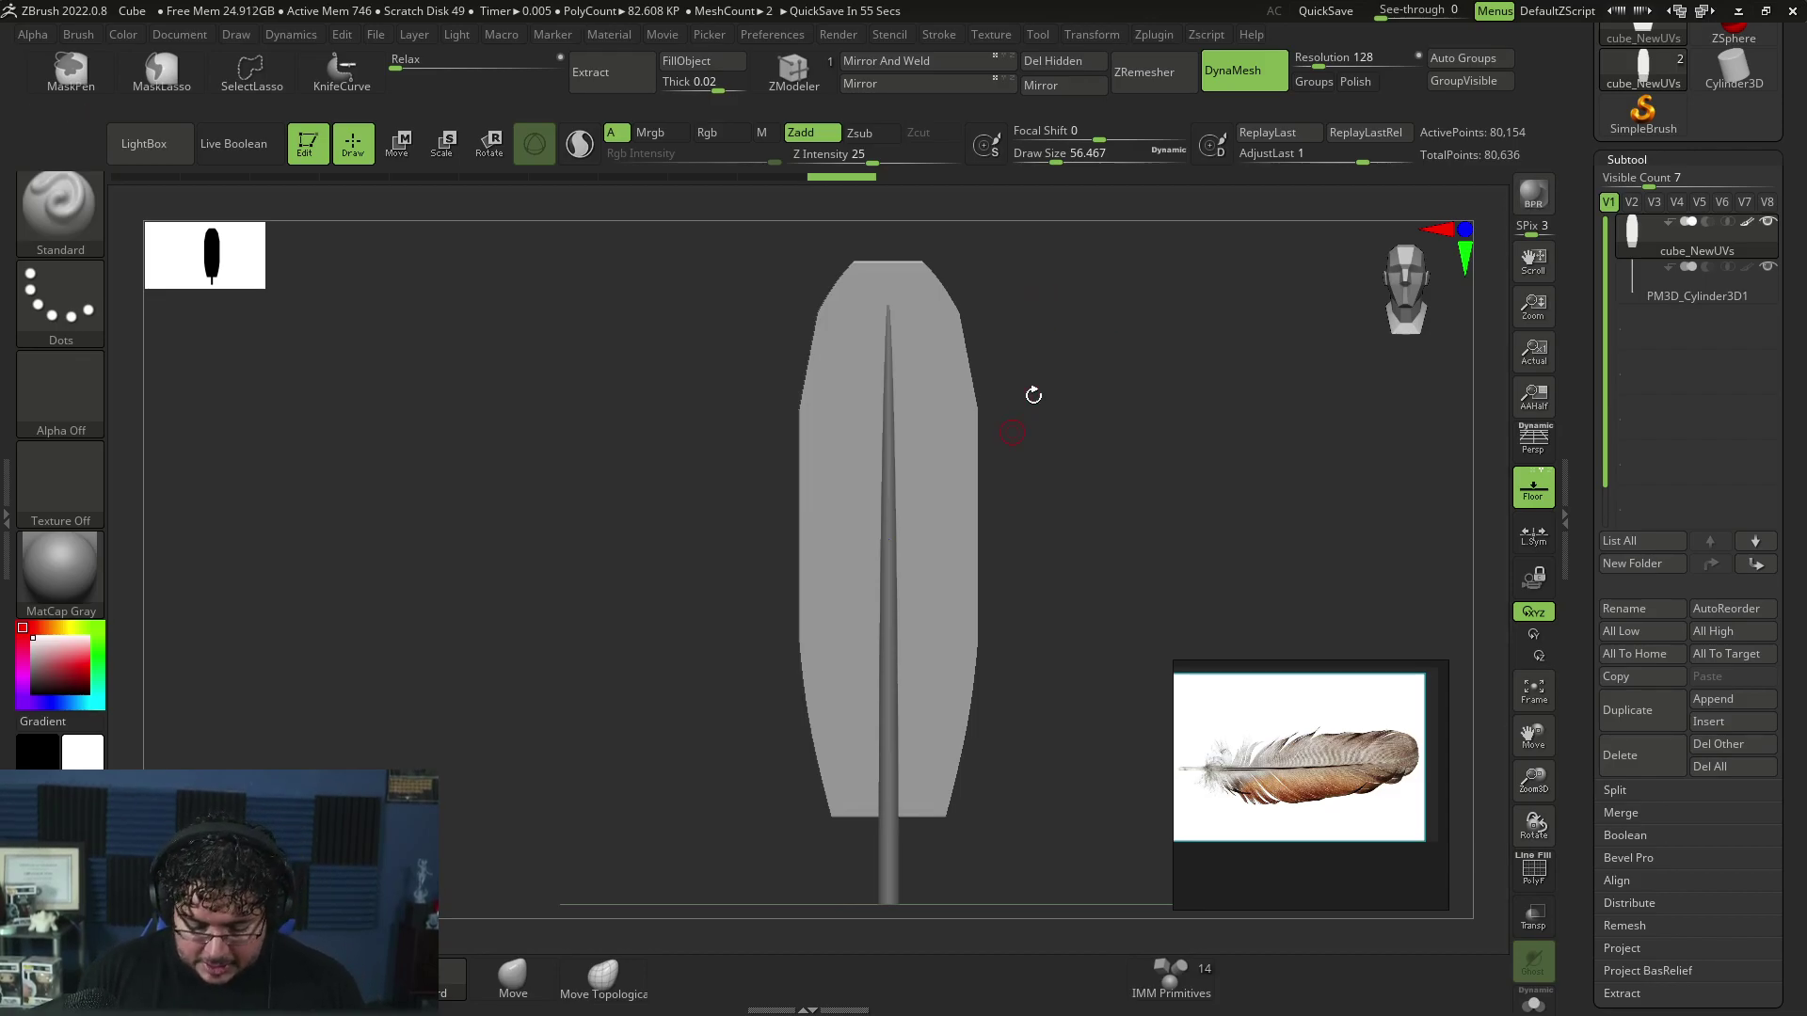
Step: Select ClayBuildup with Alpha 12 and enable Z symmetry across the shaft
key(b)
key(c)
key(b)
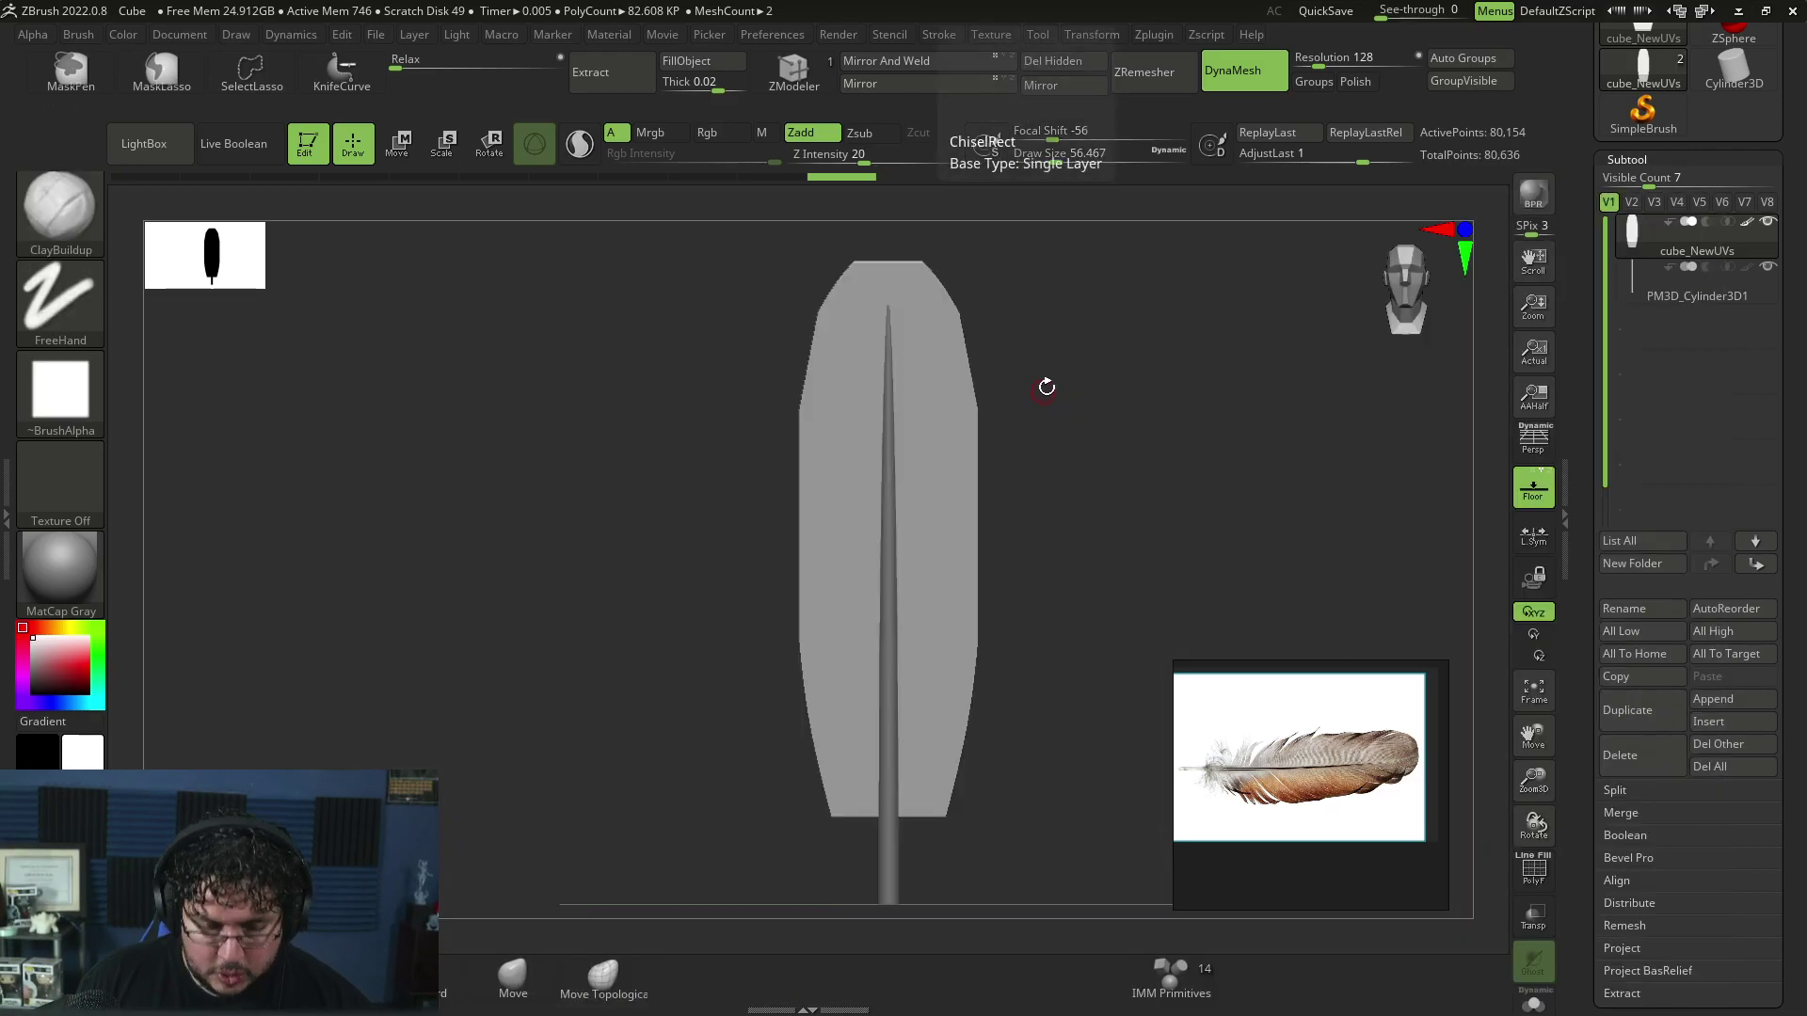
key(space)
alt+drag(1102, 417, 1012, 398)
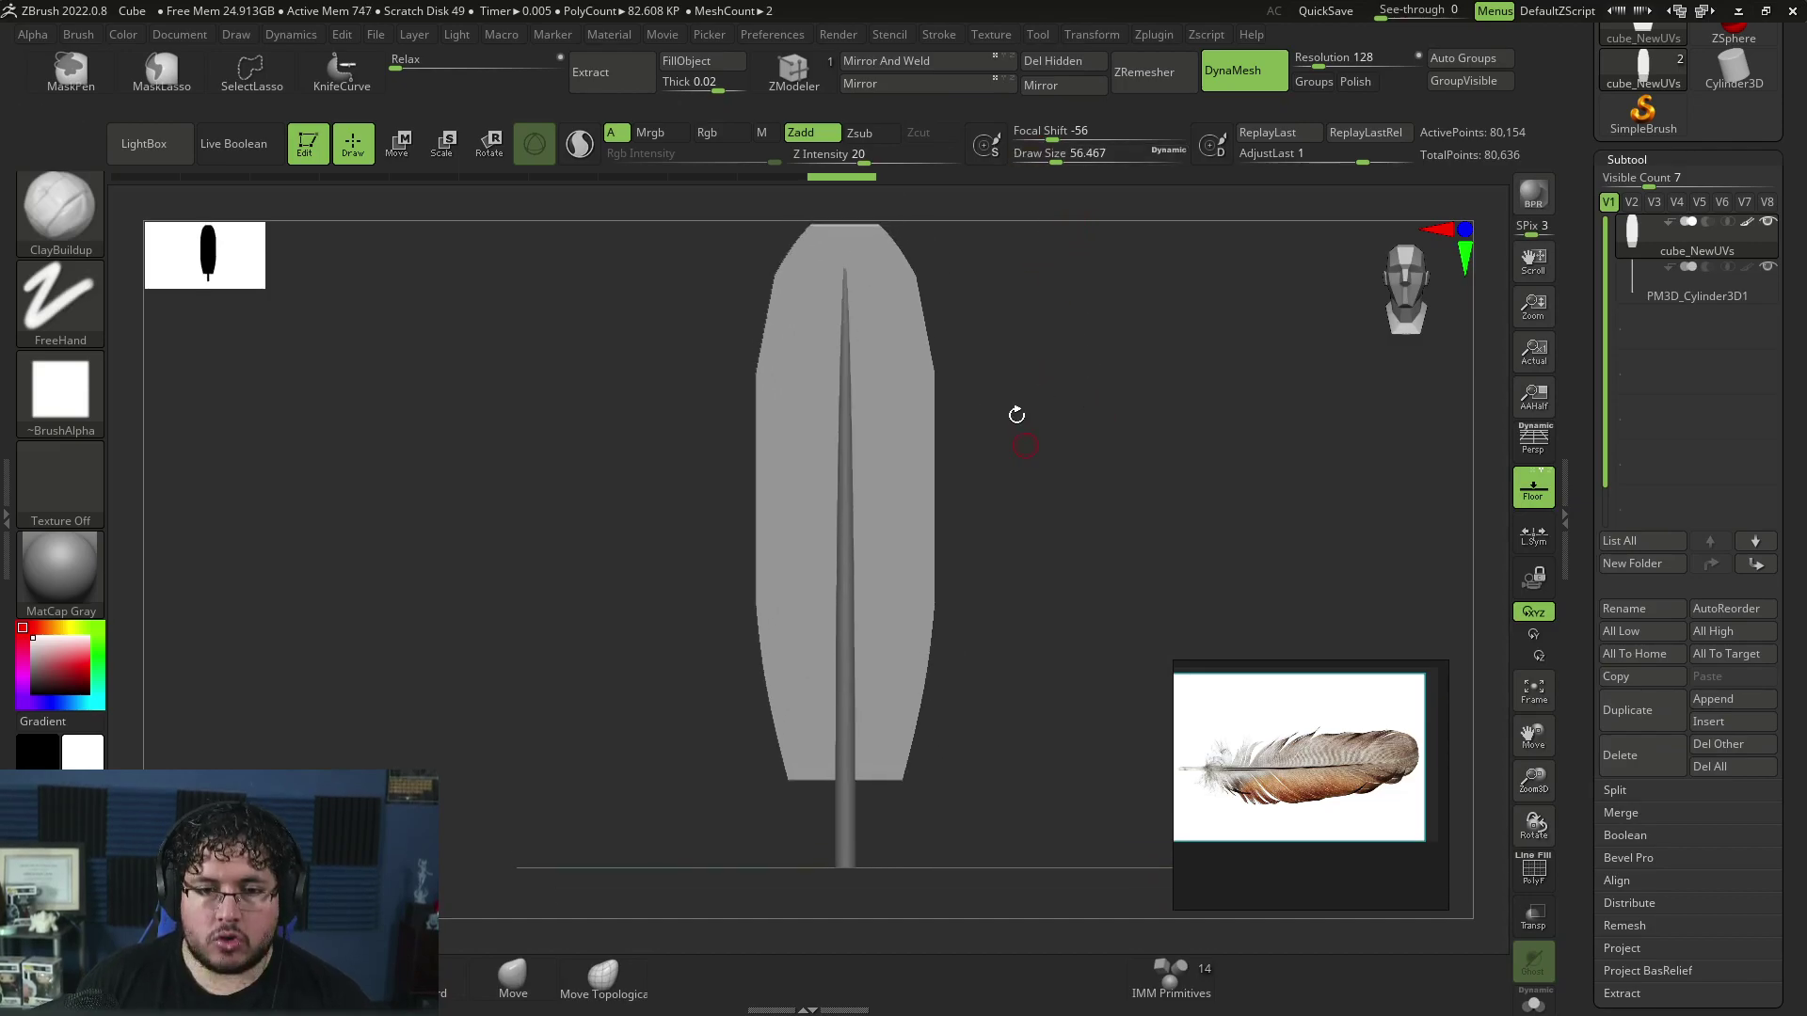
mouse_move(976, 269)
mouse_down()
mouse_move(916, 354)
mouse_move(969, 392)
mouse_move(1031, 372)
mouse_move(1019, 421)
mouse_up()
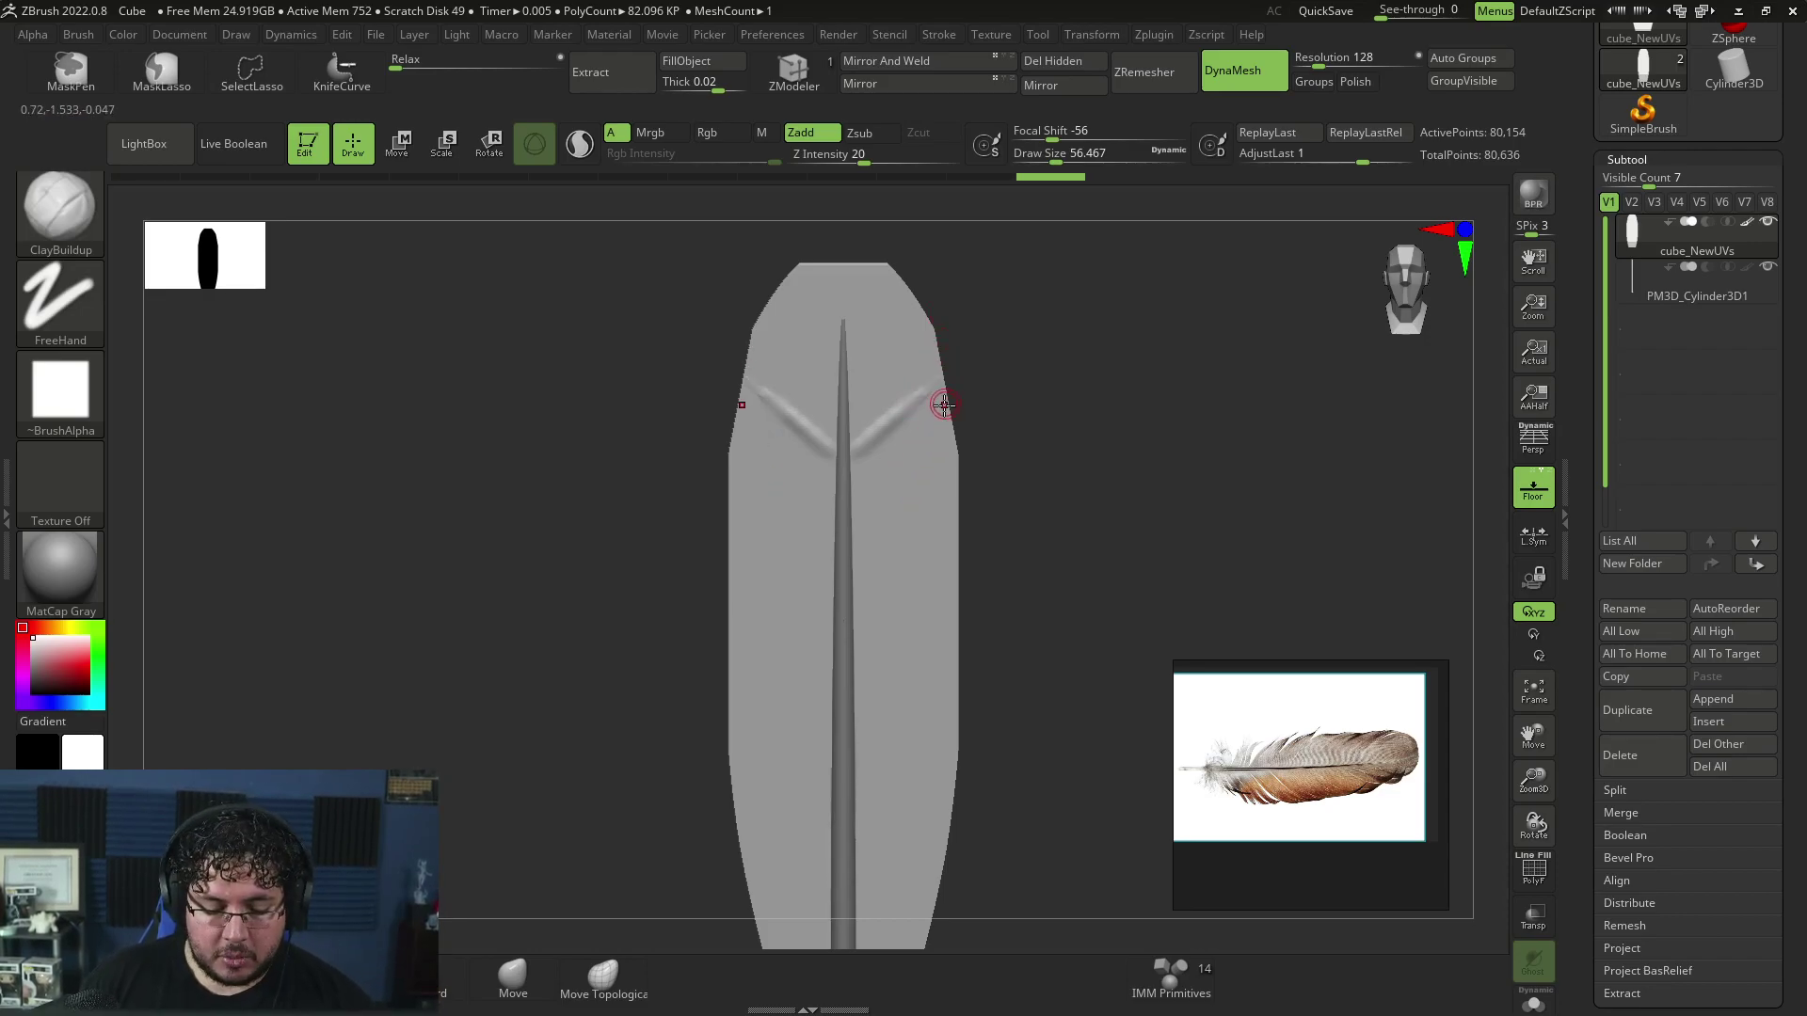
key(ctrl+z)
key(ctrl+z)
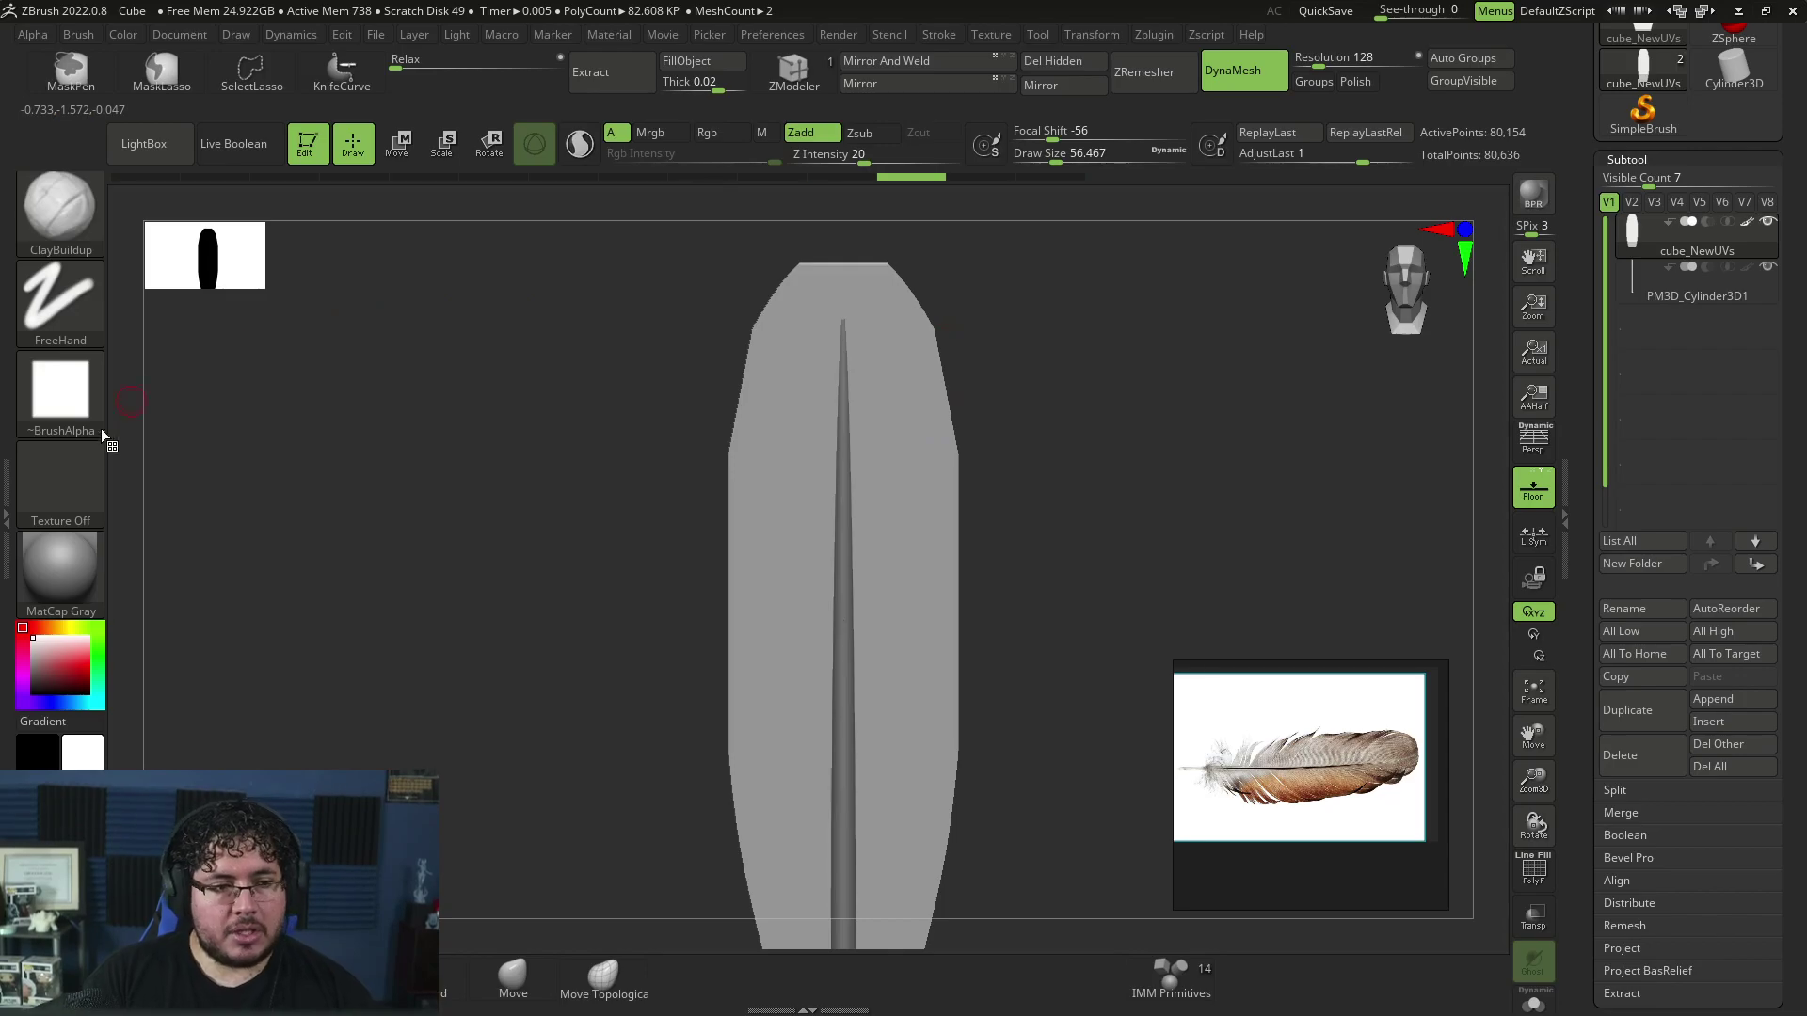
click(95, 395)
click(262, 525)
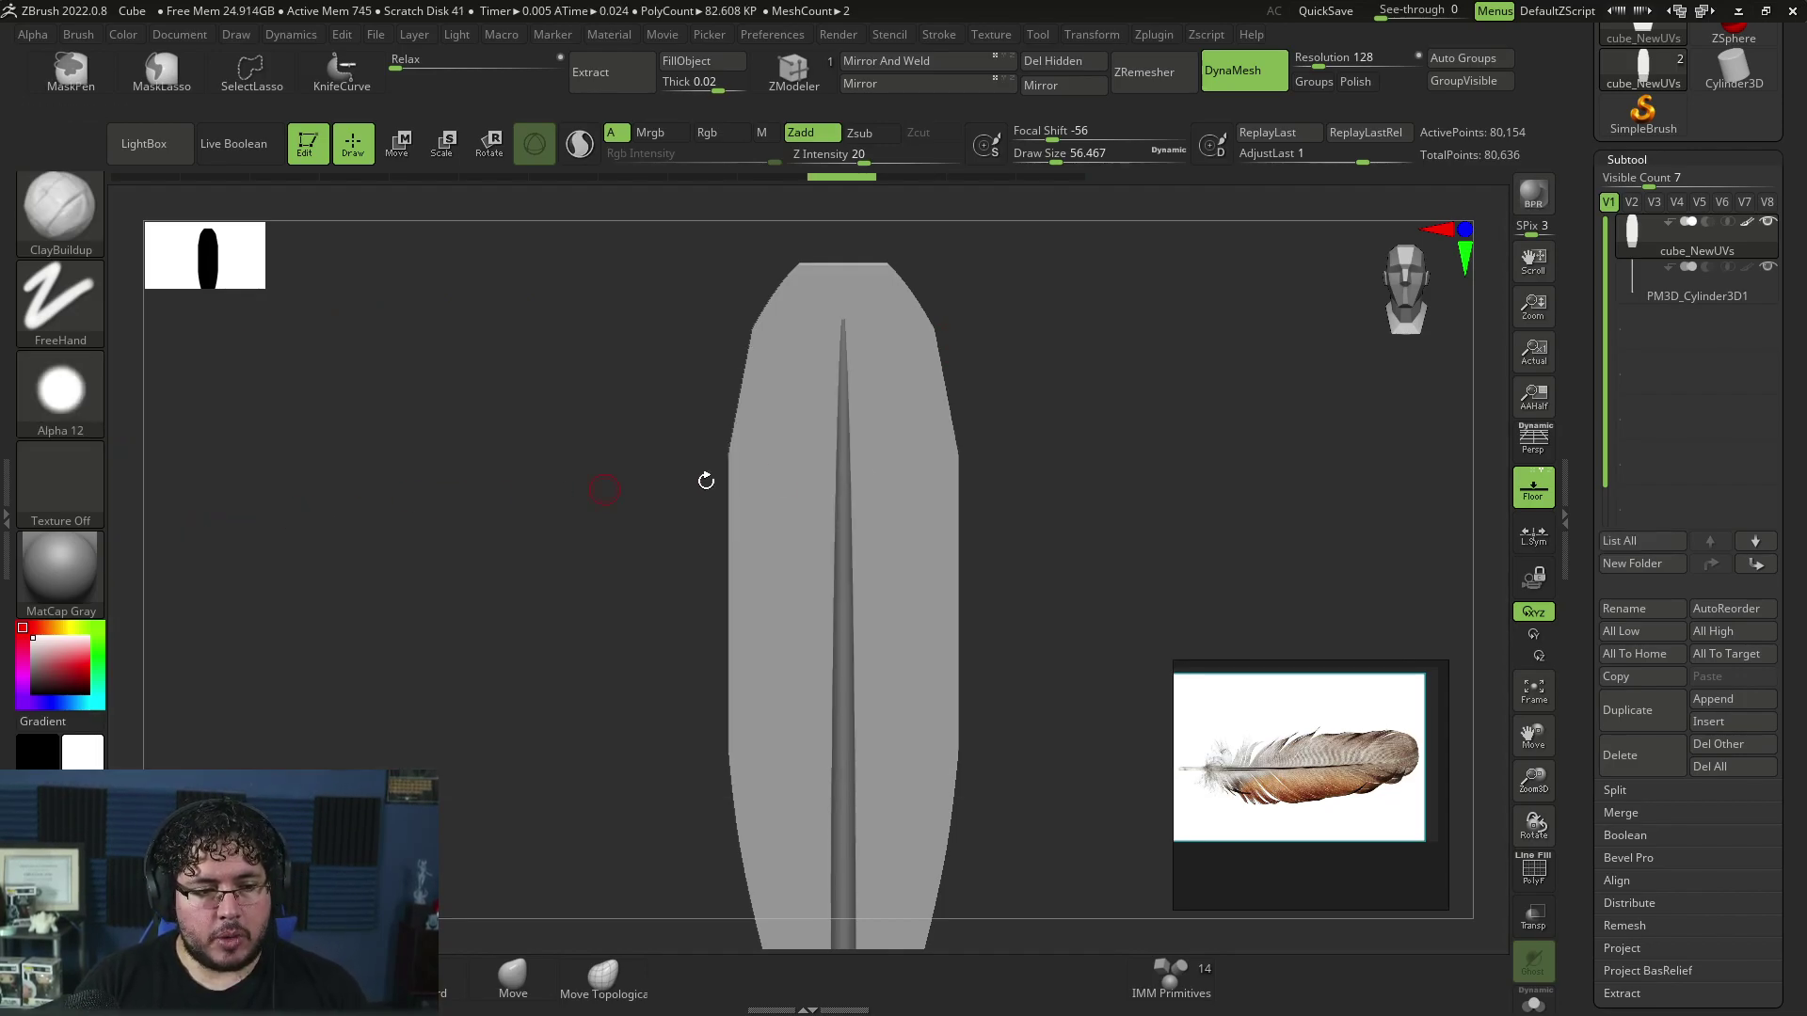
click(1084, 33)
scroll(1268, 510, down, 2)
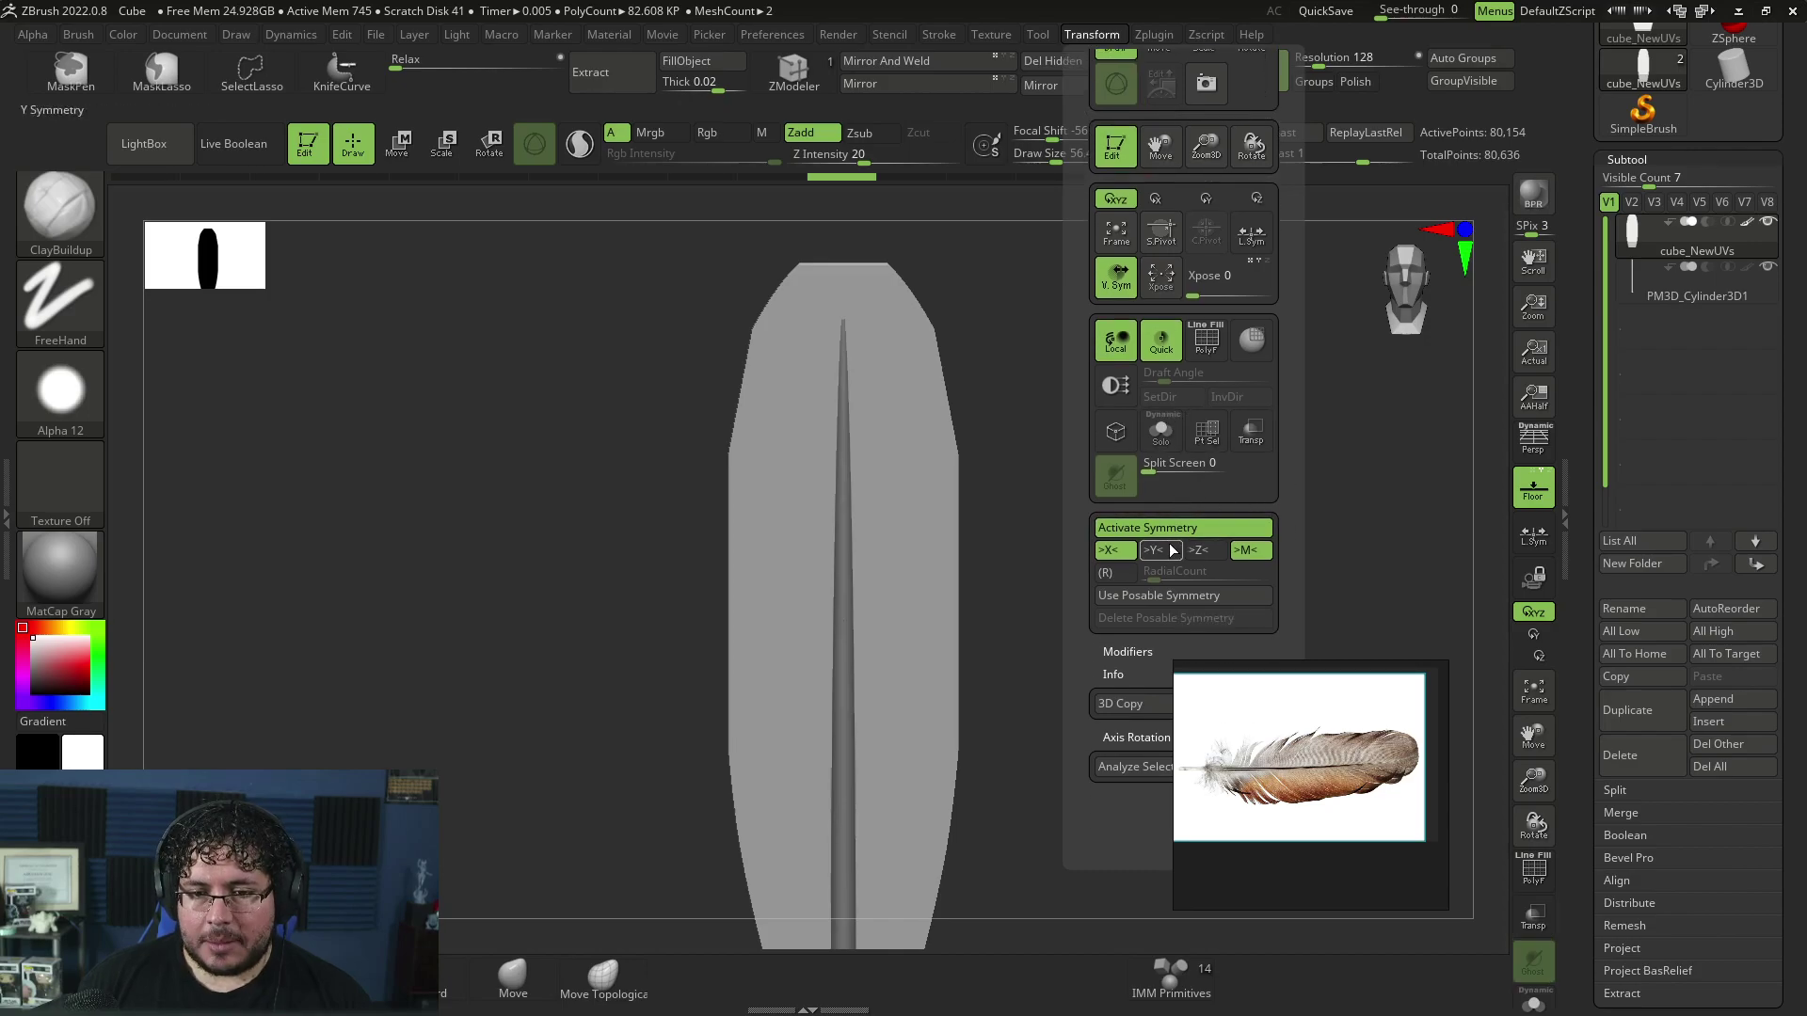
click(1200, 553)
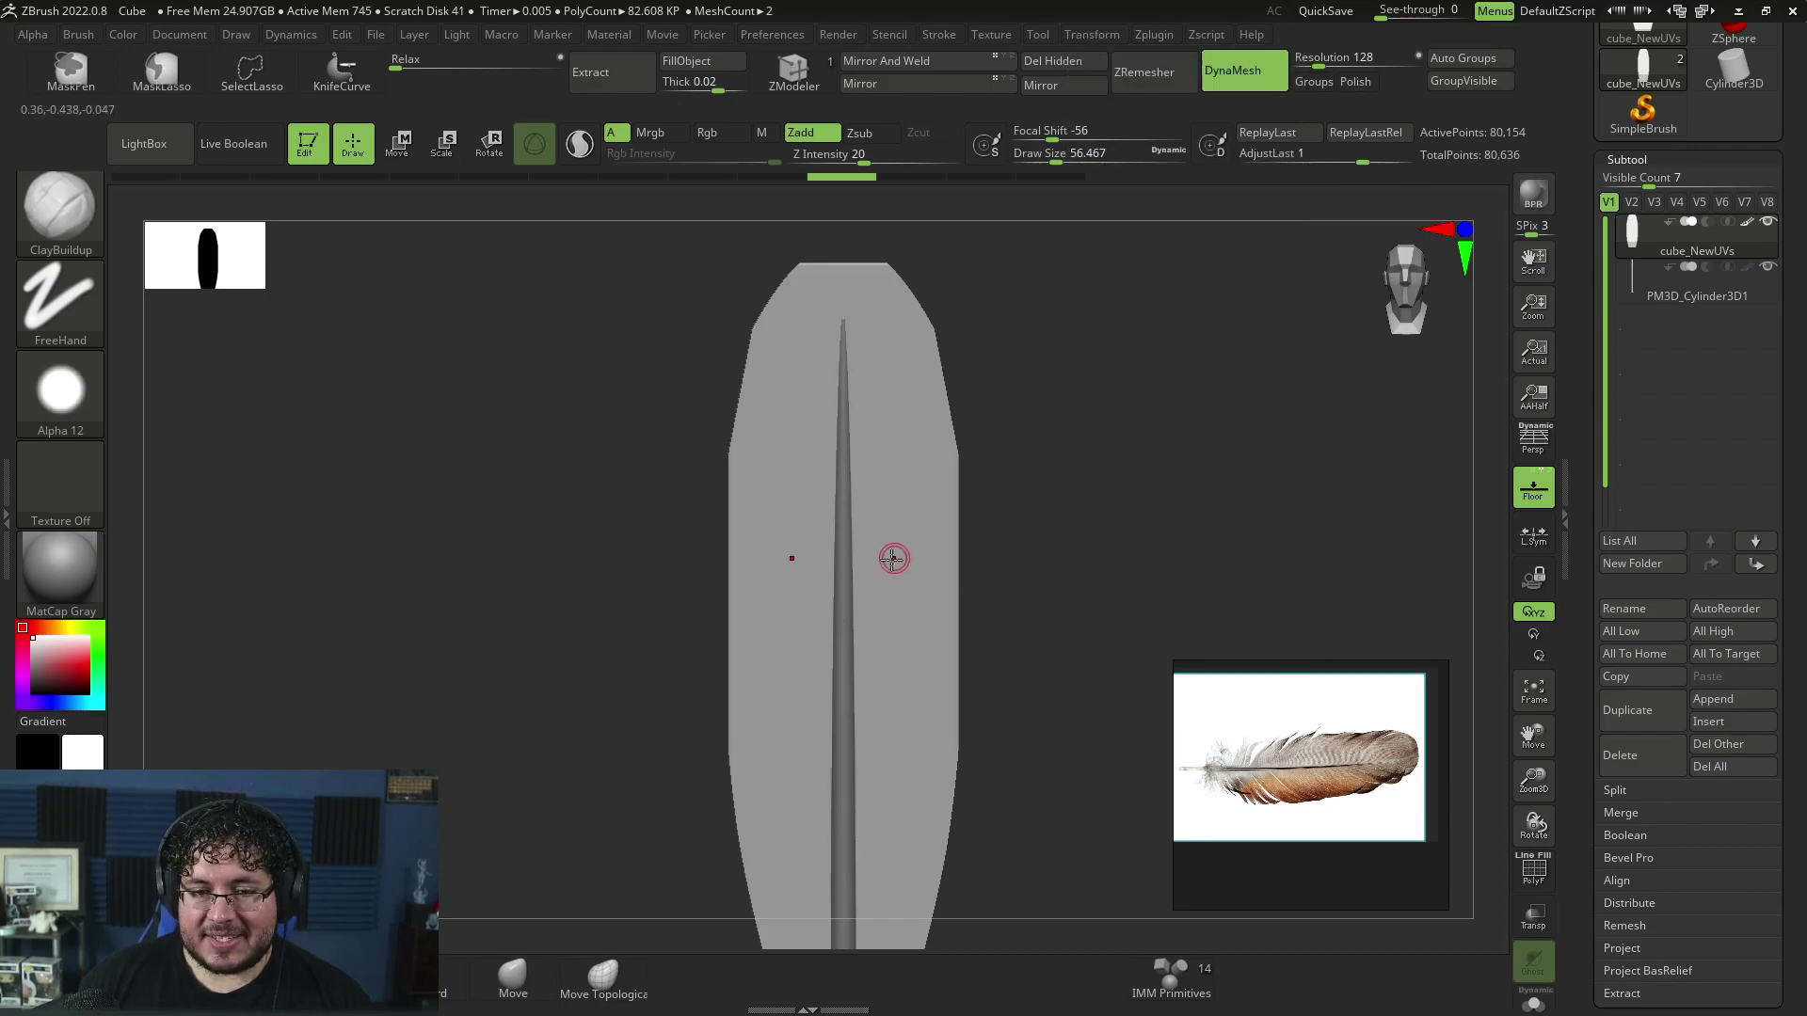
Step: Sculpt mirrored diagonal barb grooves from mid-vane up to the feather's top
mouse_move(861, 593)
mouse_down()
mouse_move(936, 518)
mouse_move(824, 568)
mouse_move(1133, 422)
mouse_move(1021, 485)
mouse_move(960, 448)
mouse_up()
mouse_move(859, 580)
mouse_down()
mouse_move(949, 497)
mouse_move(919, 491)
mouse_move(954, 442)
mouse_up()
drag(856, 526, 944, 413)
drag(854, 495, 947, 393)
mouse_move(977, 370)
mouse_down()
mouse_move(1018, 342)
mouse_move(1002, 335)
mouse_up()
mouse_move(853, 437)
mouse_down()
mouse_move(940, 350)
mouse_move(934, 322)
mouse_up()
drag(847, 383, 938, 290)
mouse_move(847, 346)
mouse_down()
mouse_move(892, 238)
mouse_move(847, 323)
mouse_up()
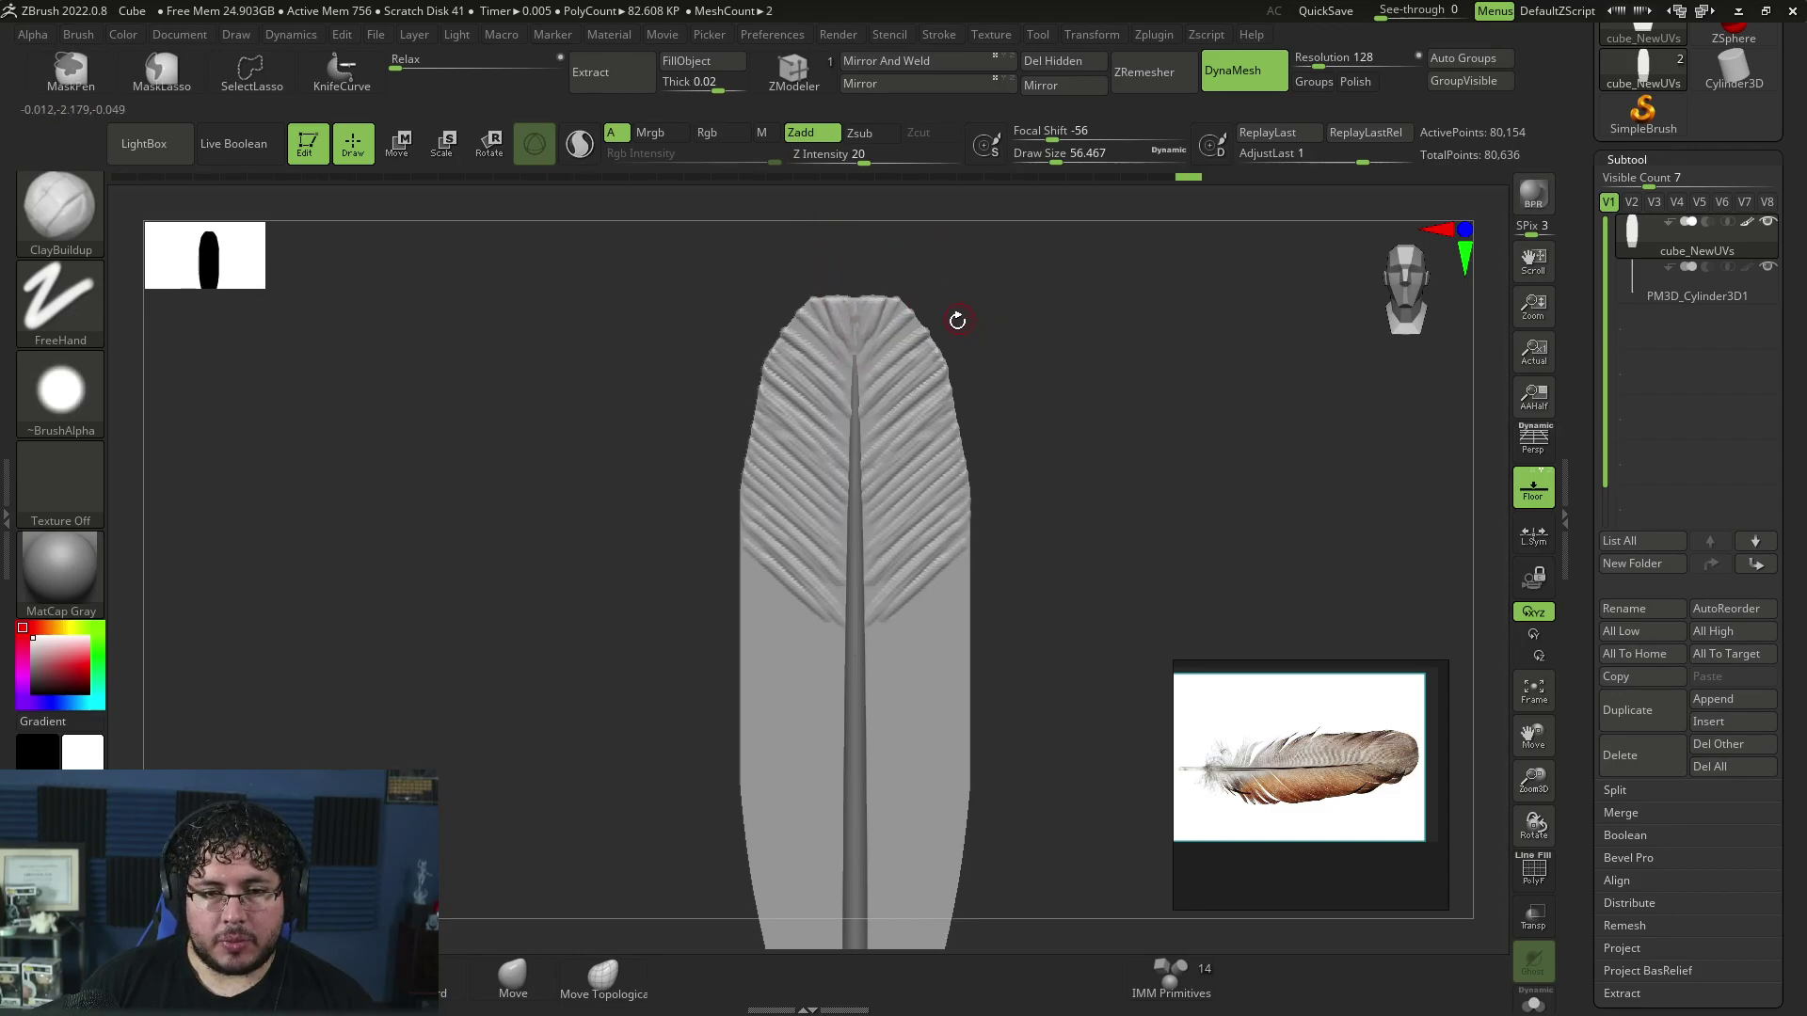
Step: Reshape the feather tip rounder with an enlarged Move brush
key(b)
key(m)
key(v)
key(space)
key(space)
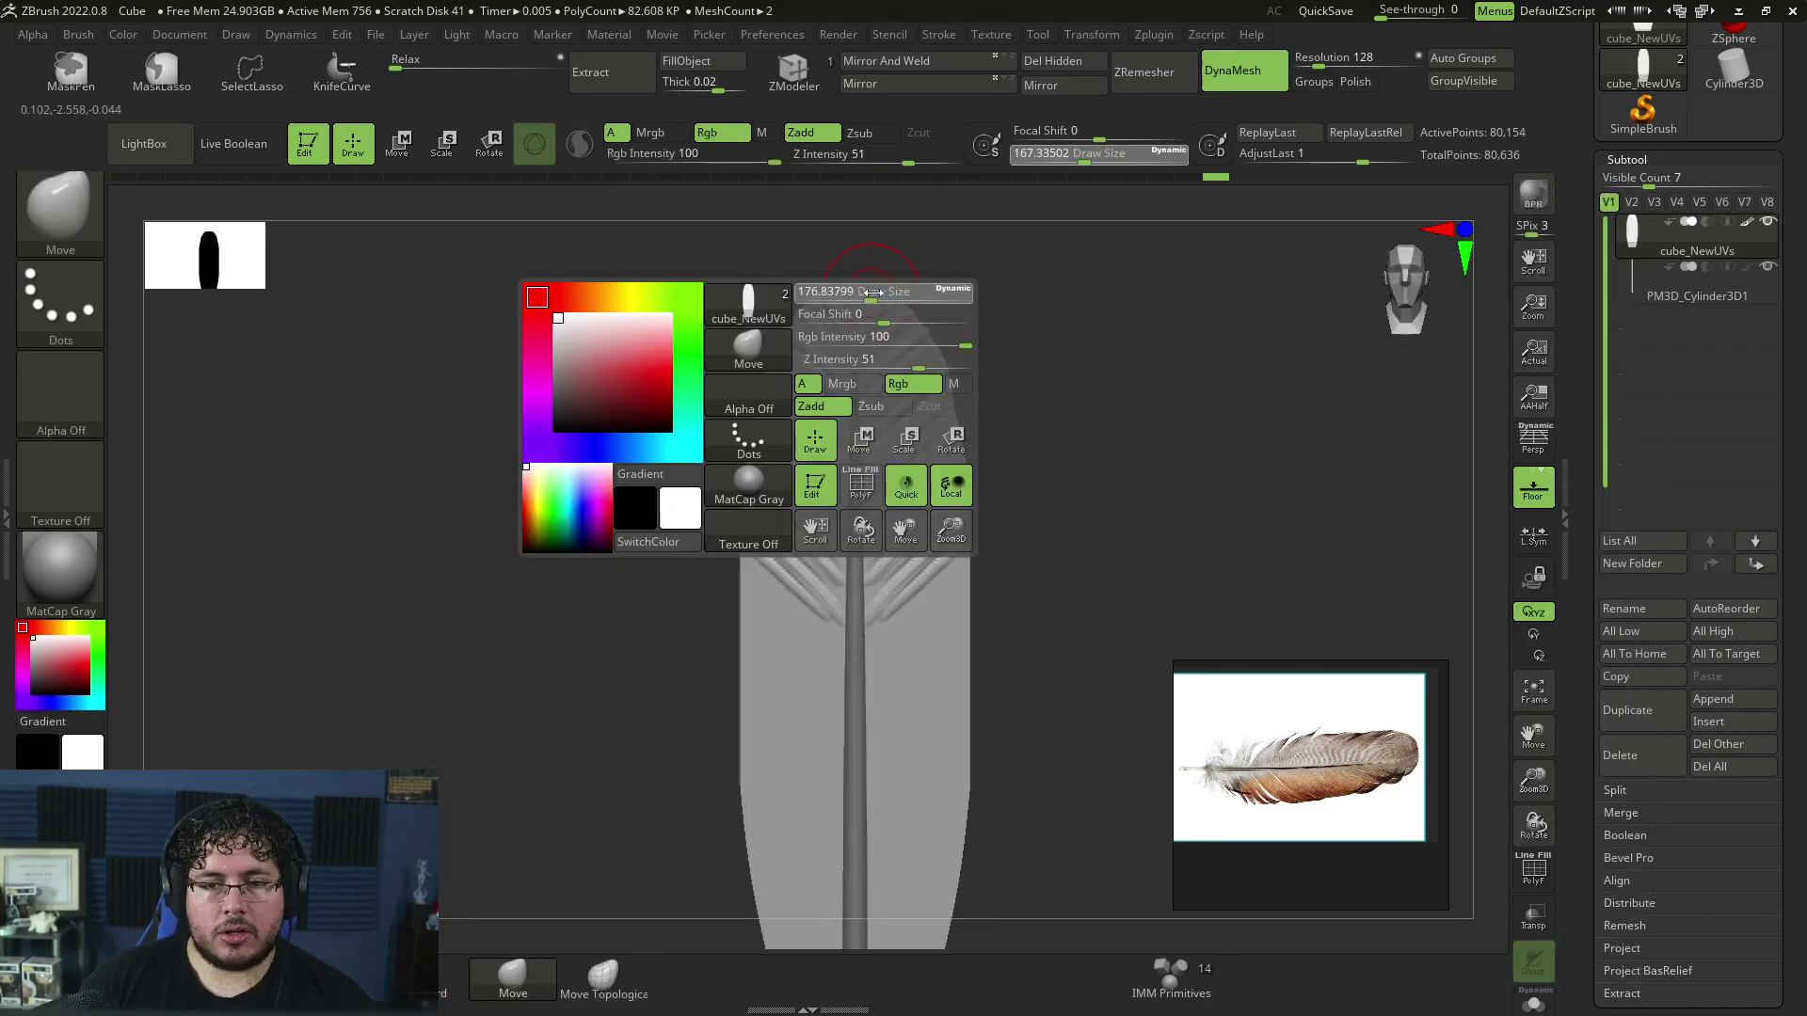
mouse_move(862, 290)
mouse_down()
mouse_move(904, 290)
mouse_move(867, 303)
mouse_move(953, 327)
mouse_move(1020, 311)
mouse_up()
key(space)
mouse_move(889, 283)
mouse_down()
mouse_move(908, 306)
mouse_move(862, 312)
mouse_up()
Step: Back on ClayBuildup, add barb ridges down to the feather's bottom and inspect it
key(b)
key(c)
key(b)
key(space)
key(space)
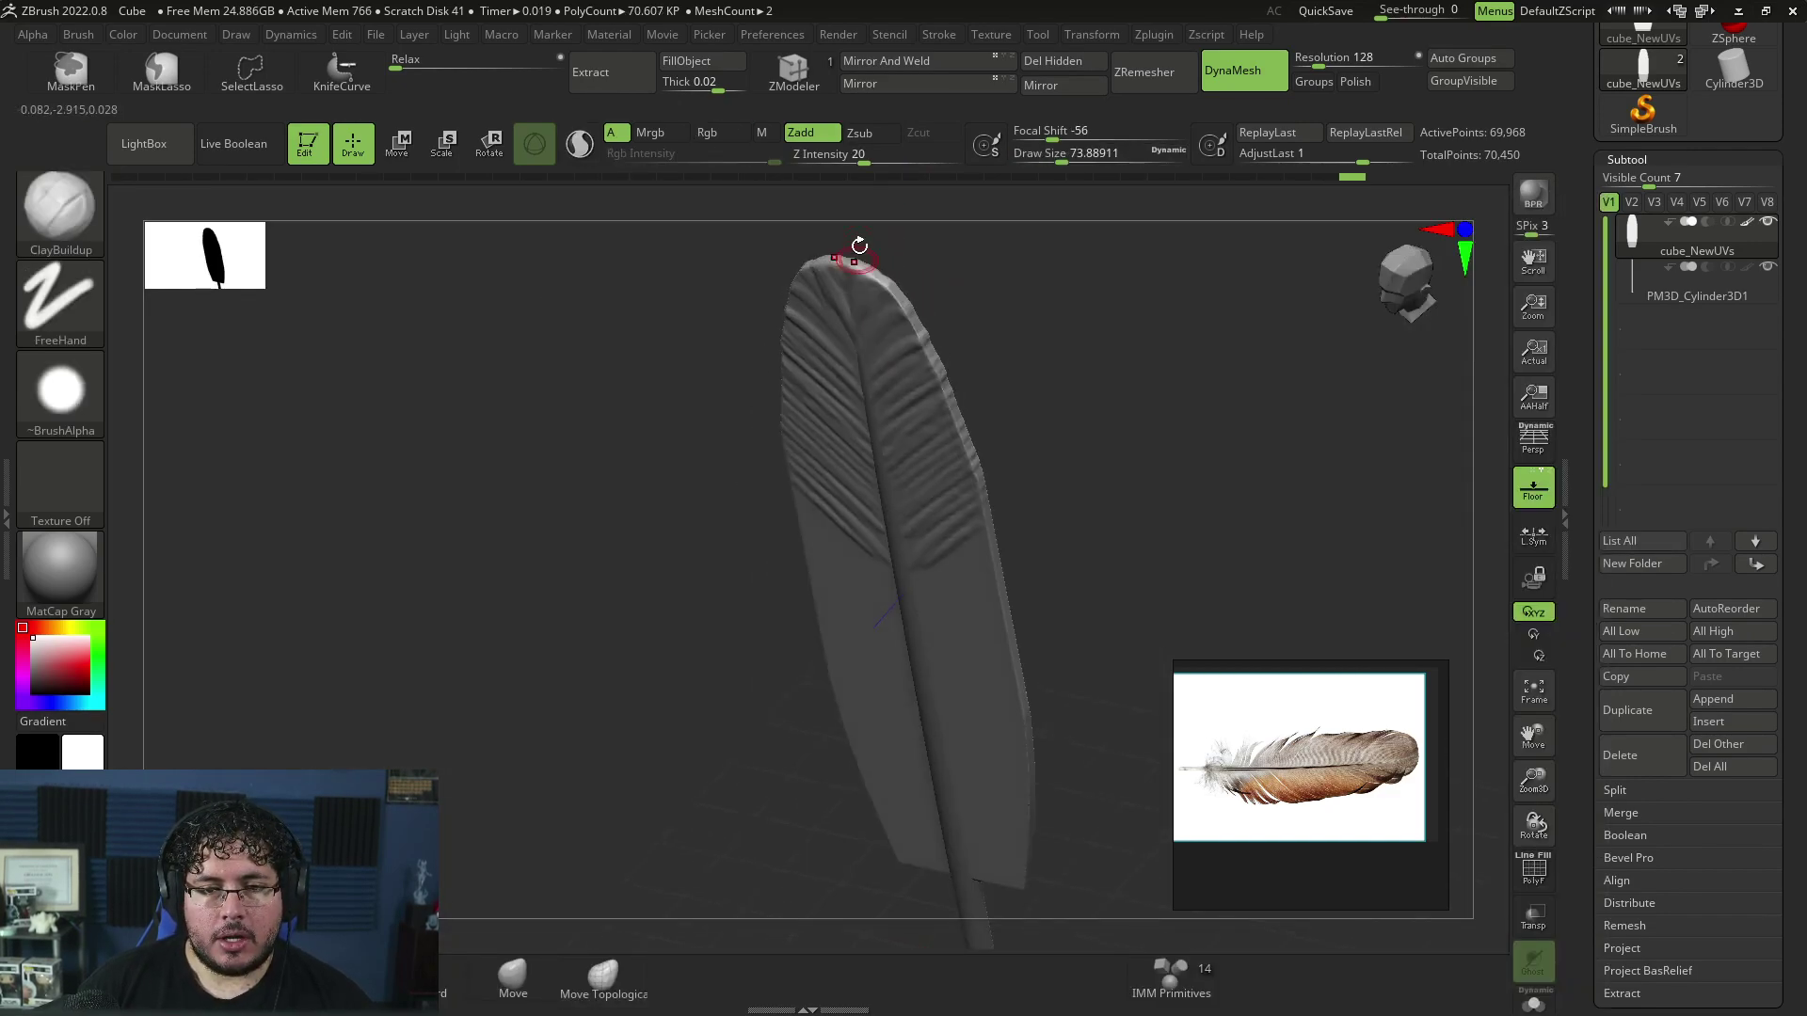
mouse_move(883, 220)
mouse_down()
mouse_move(940, 231)
mouse_move(855, 331)
mouse_move(861, 217)
mouse_move(799, 319)
mouse_up()
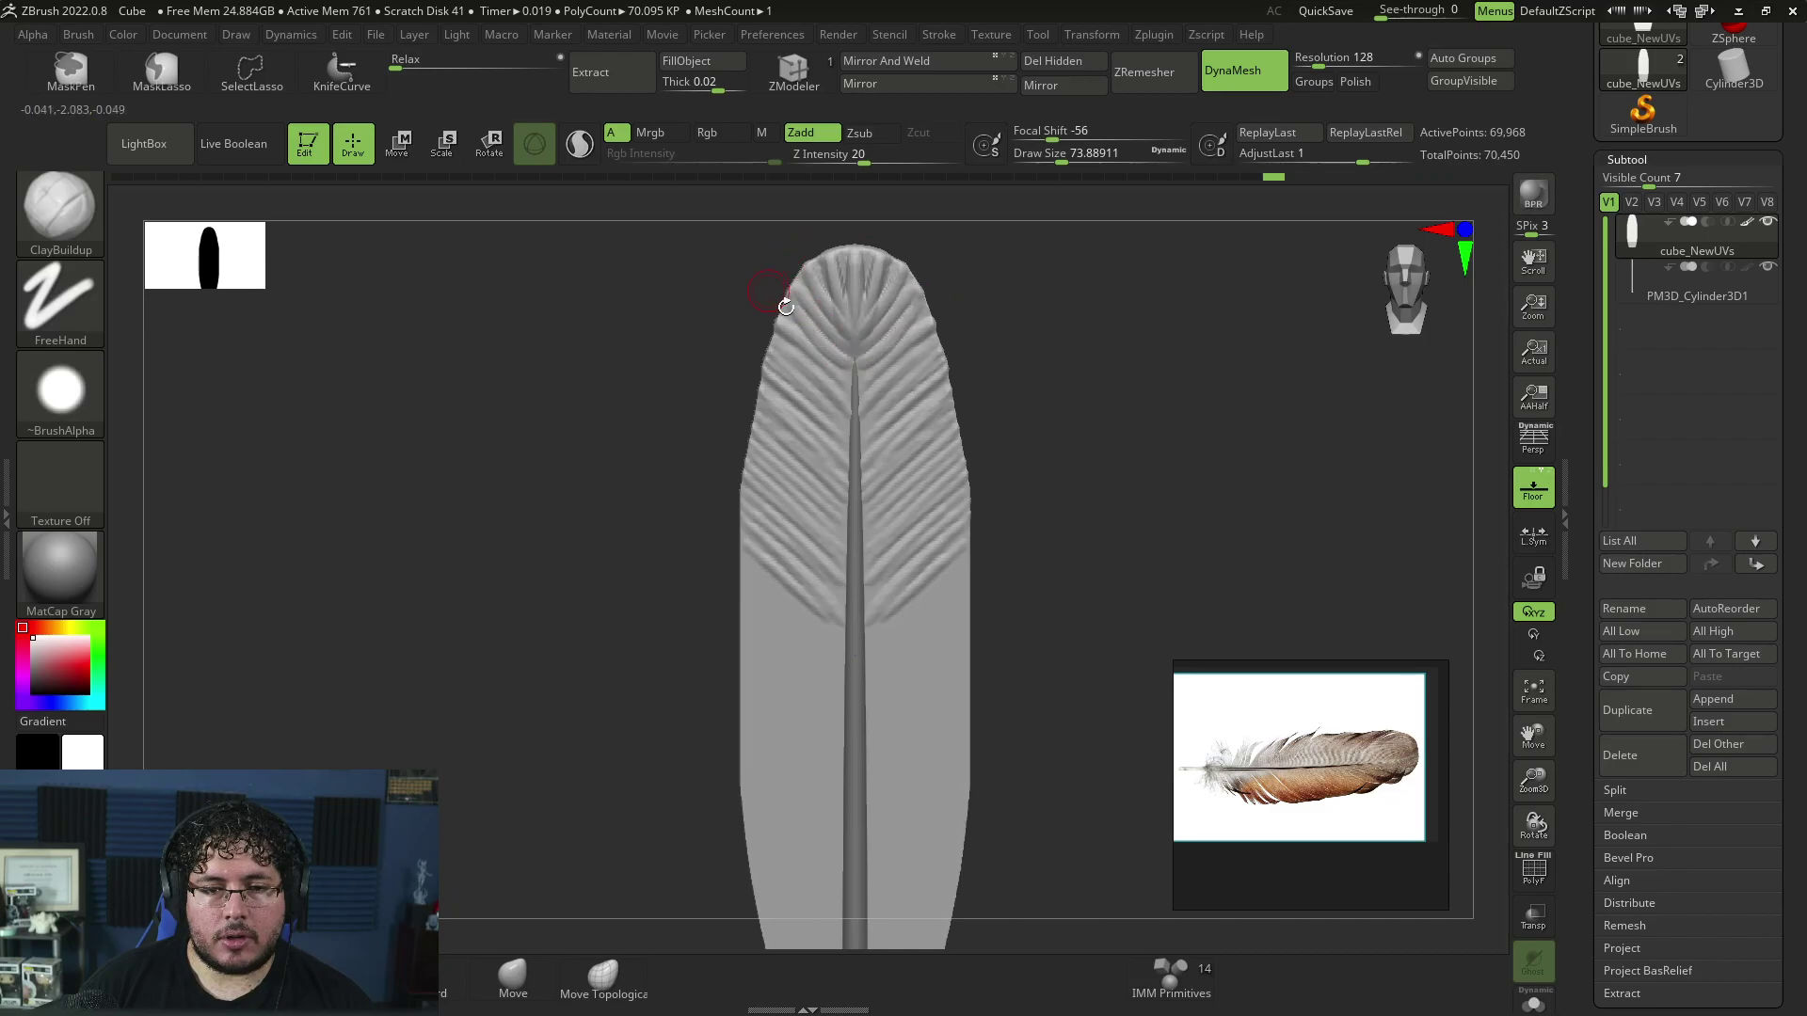
mouse_move(1029, 373)
alt+mouse_down()
mouse_move(882, 339)
mouse_move(935, 314)
alt+mouse_up()
mouse_move(864, 381)
mouse_down()
mouse_move(931, 325)
mouse_move(918, 366)
mouse_up()
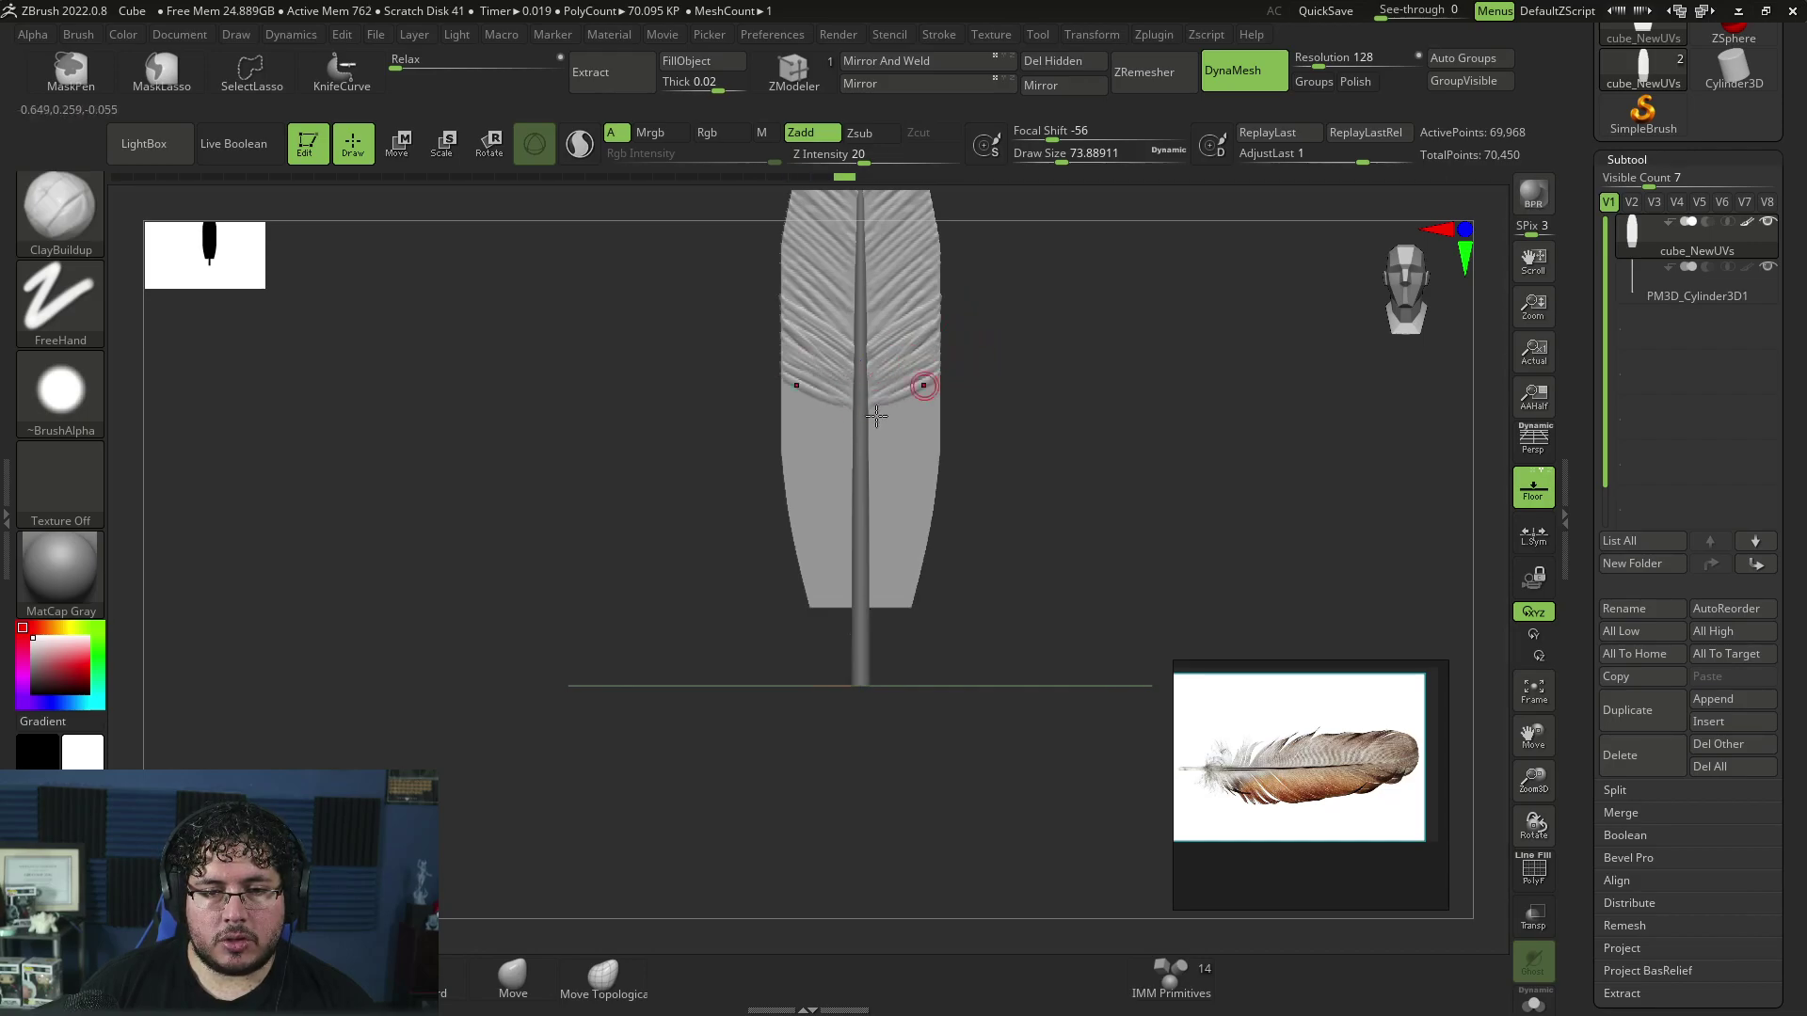
drag(864, 421, 959, 404)
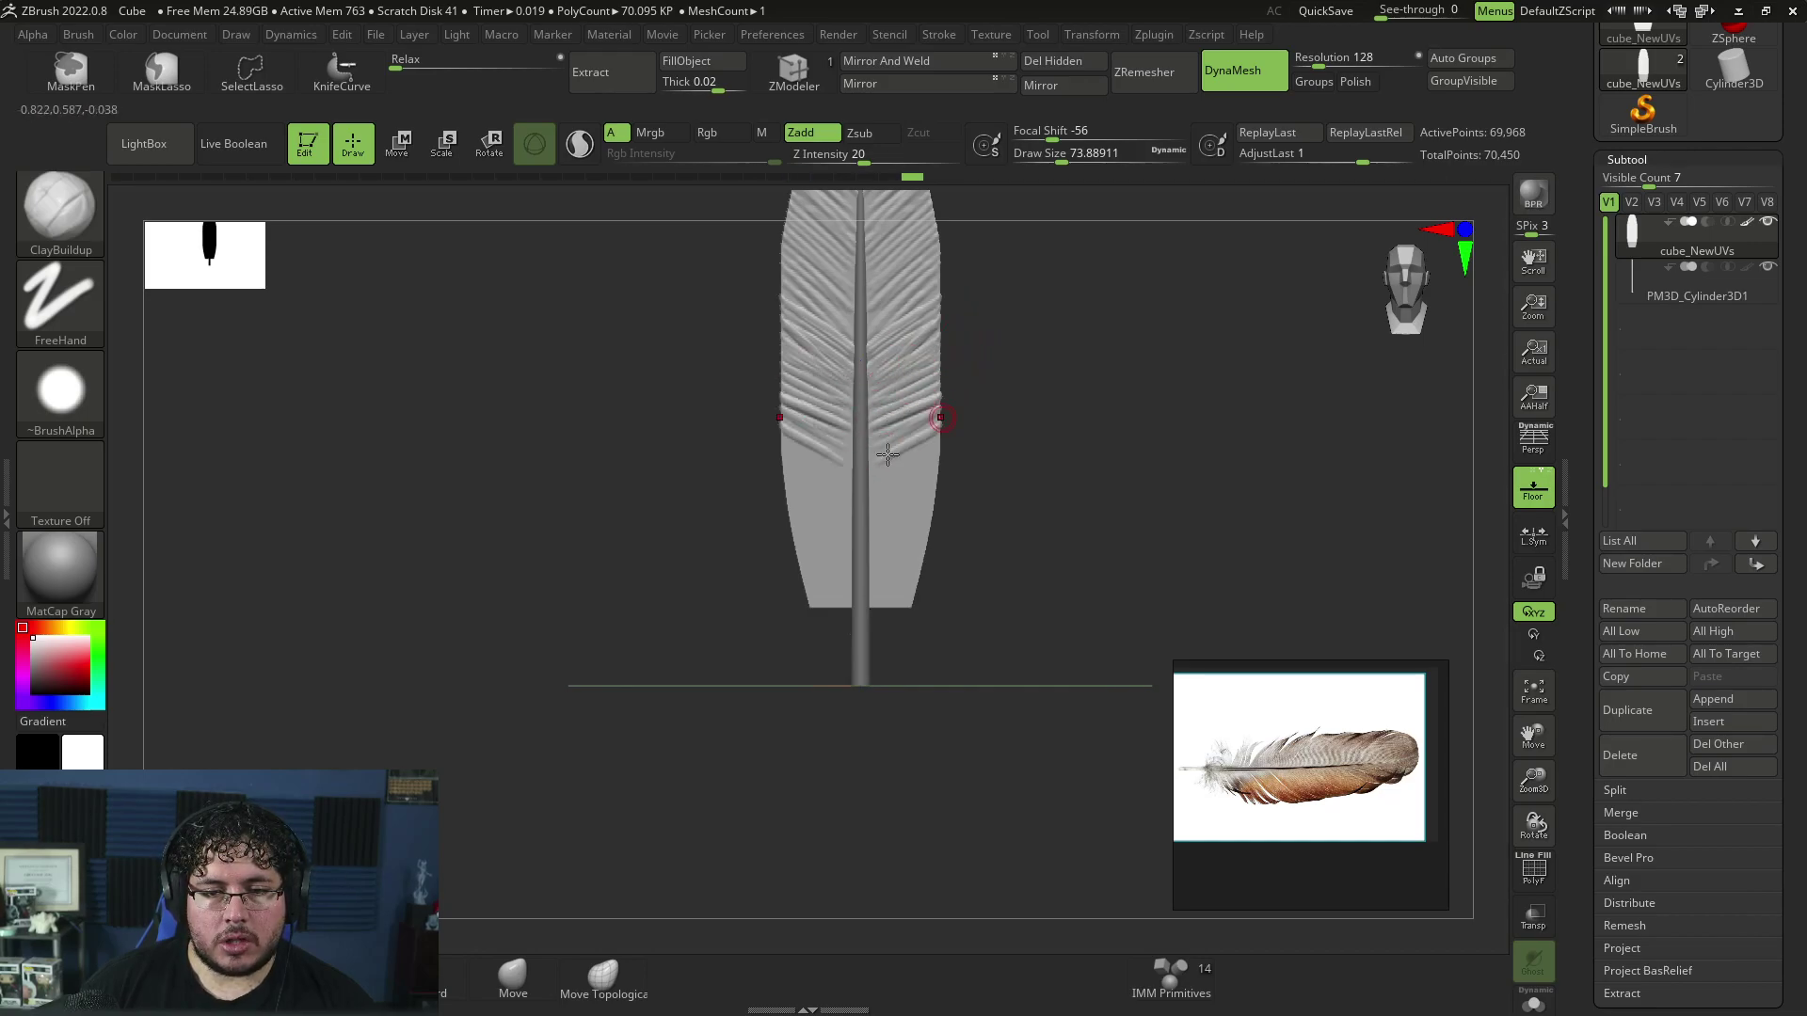
drag(876, 470, 939, 430)
drag(867, 508, 942, 445)
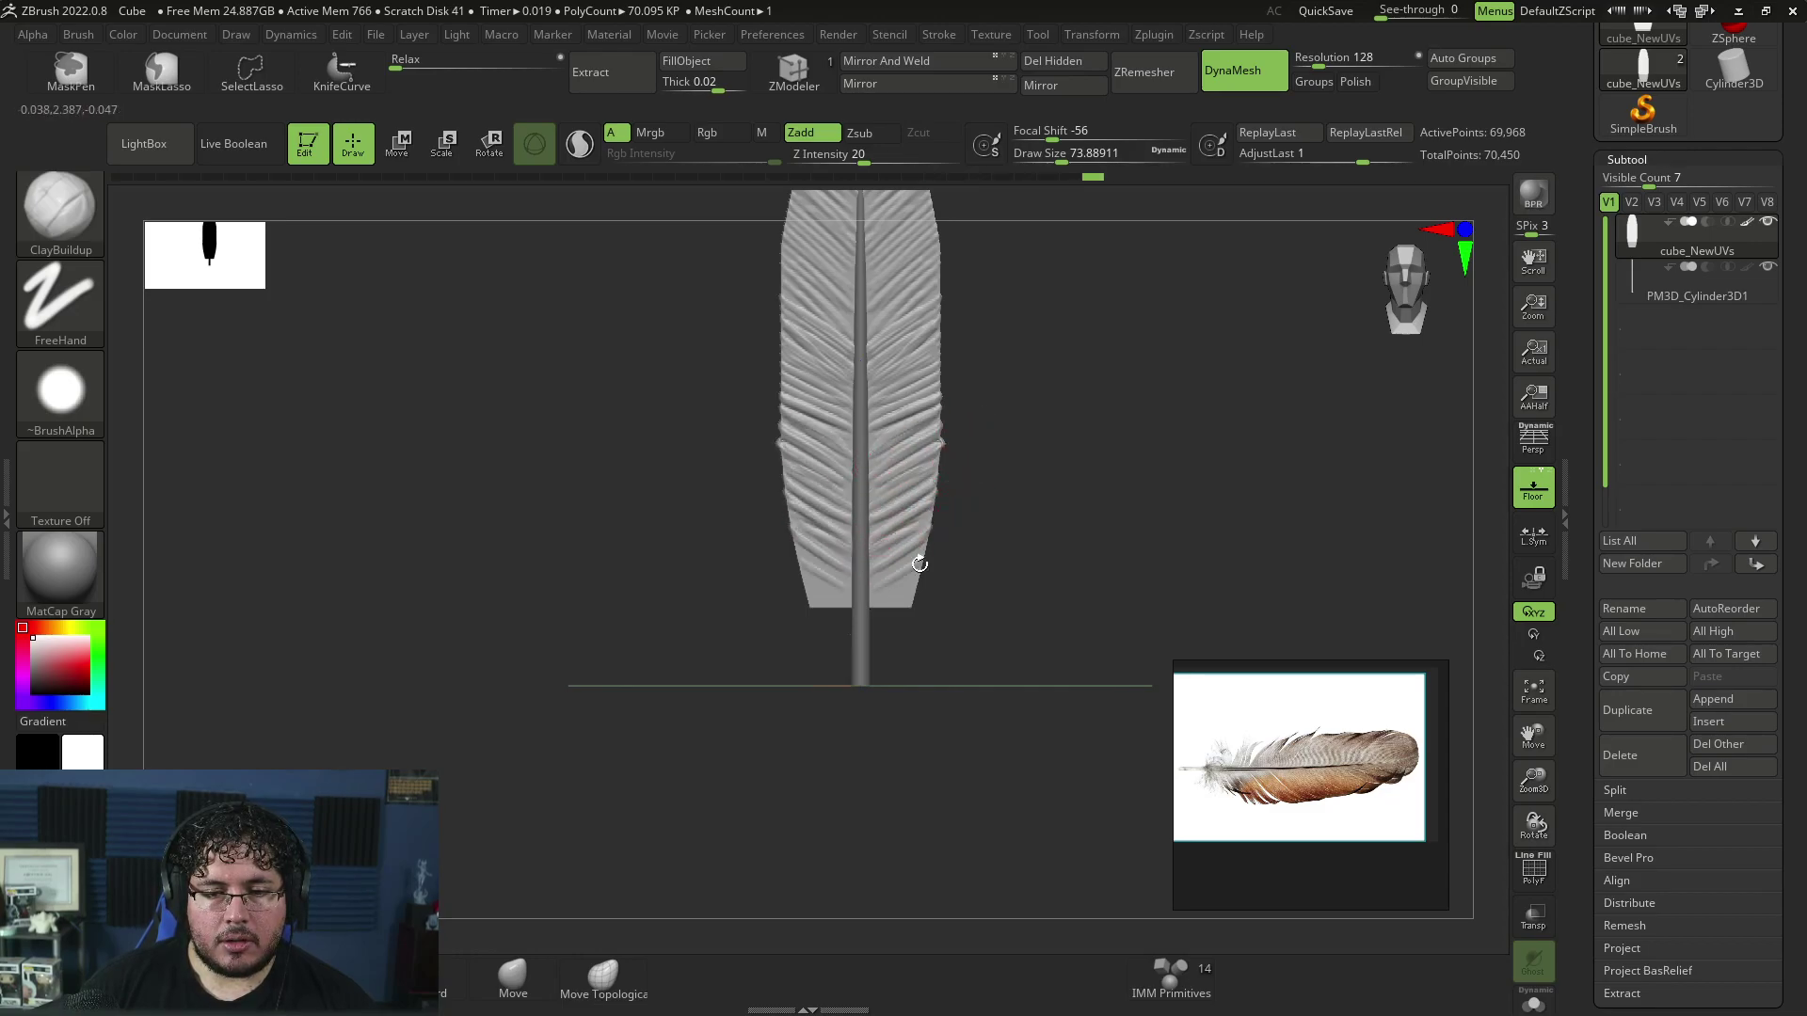
drag(899, 609, 896, 664)
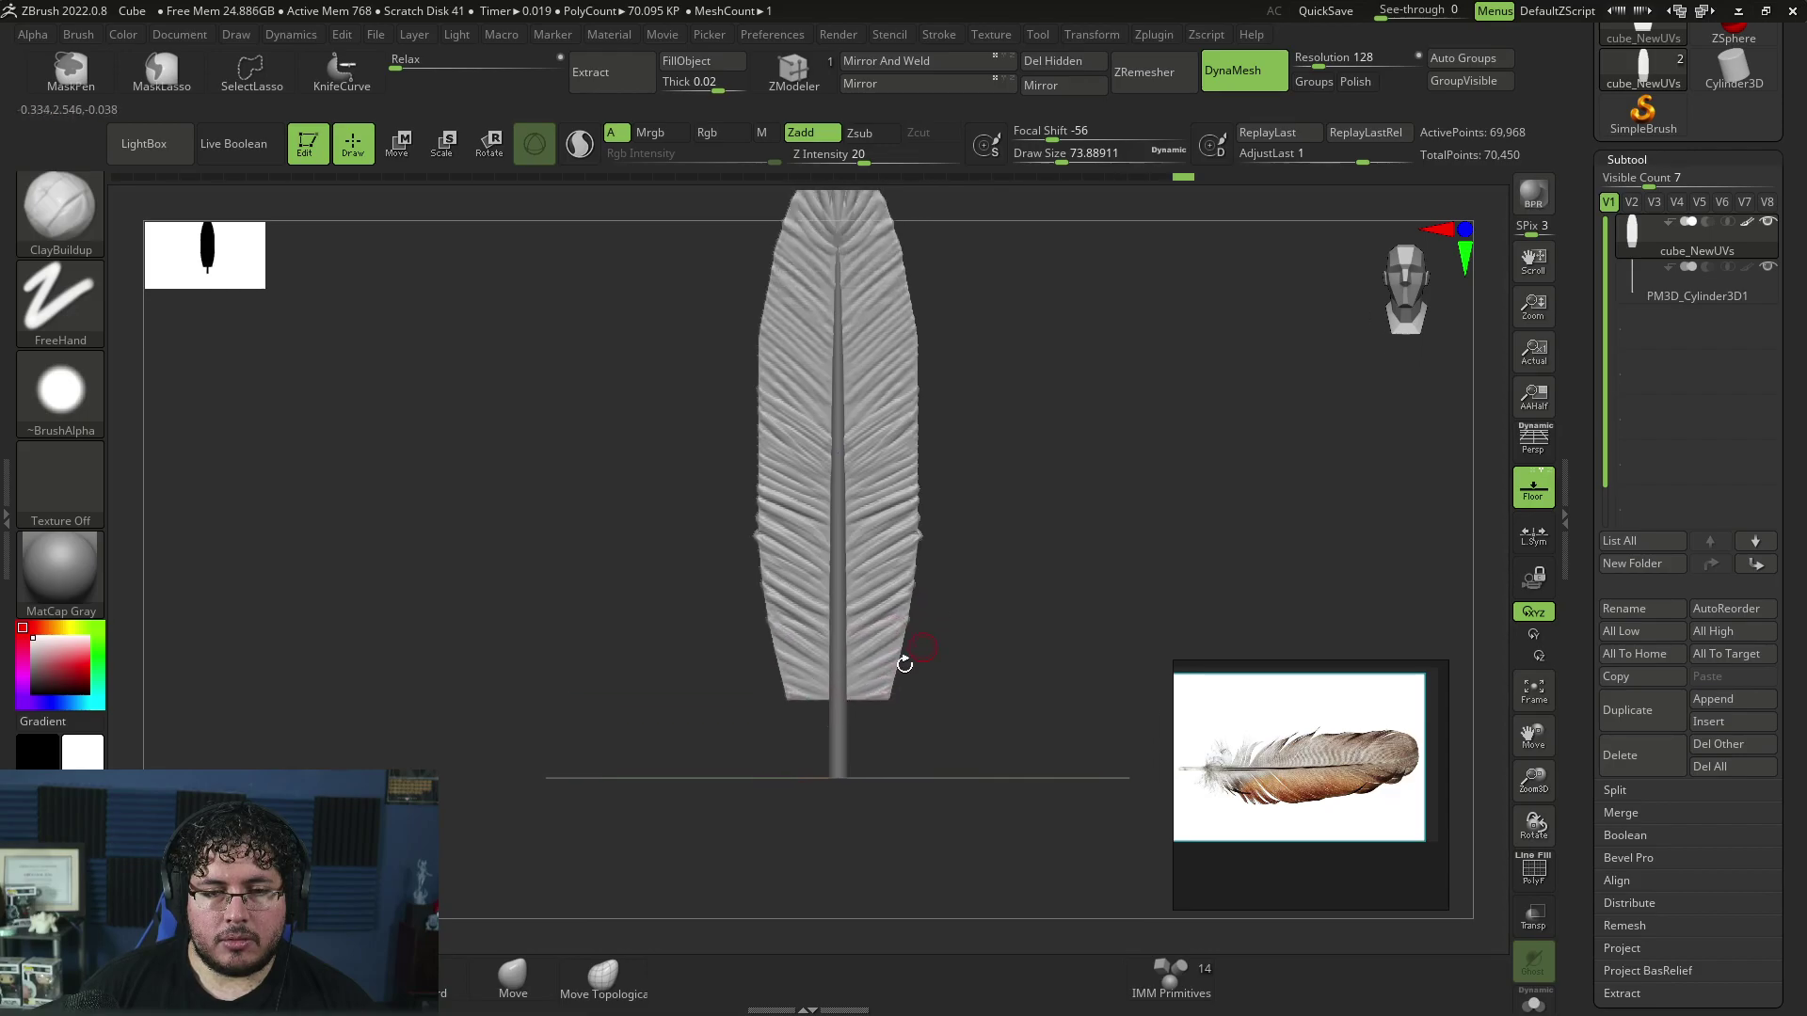
drag(963, 426, 954, 448)
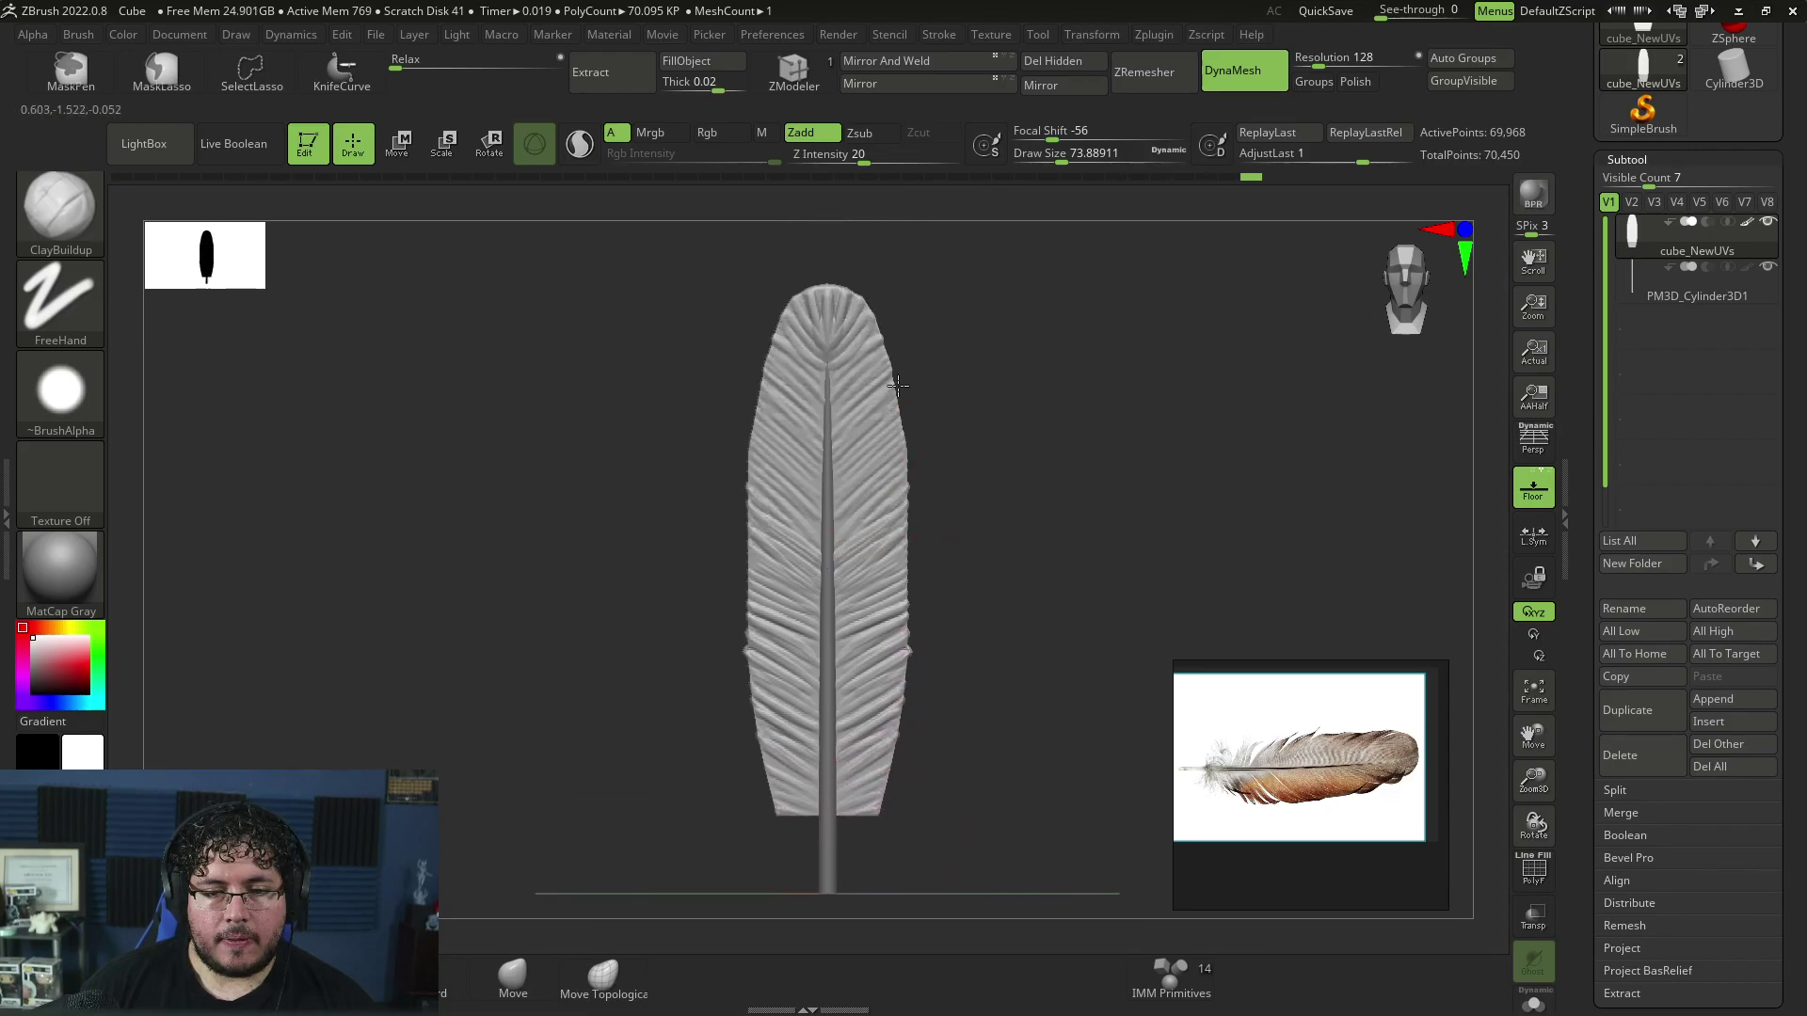
mouse_move(888, 390)
mouse_down()
mouse_move(956, 391)
mouse_move(956, 460)
mouse_move(963, 438)
mouse_up()
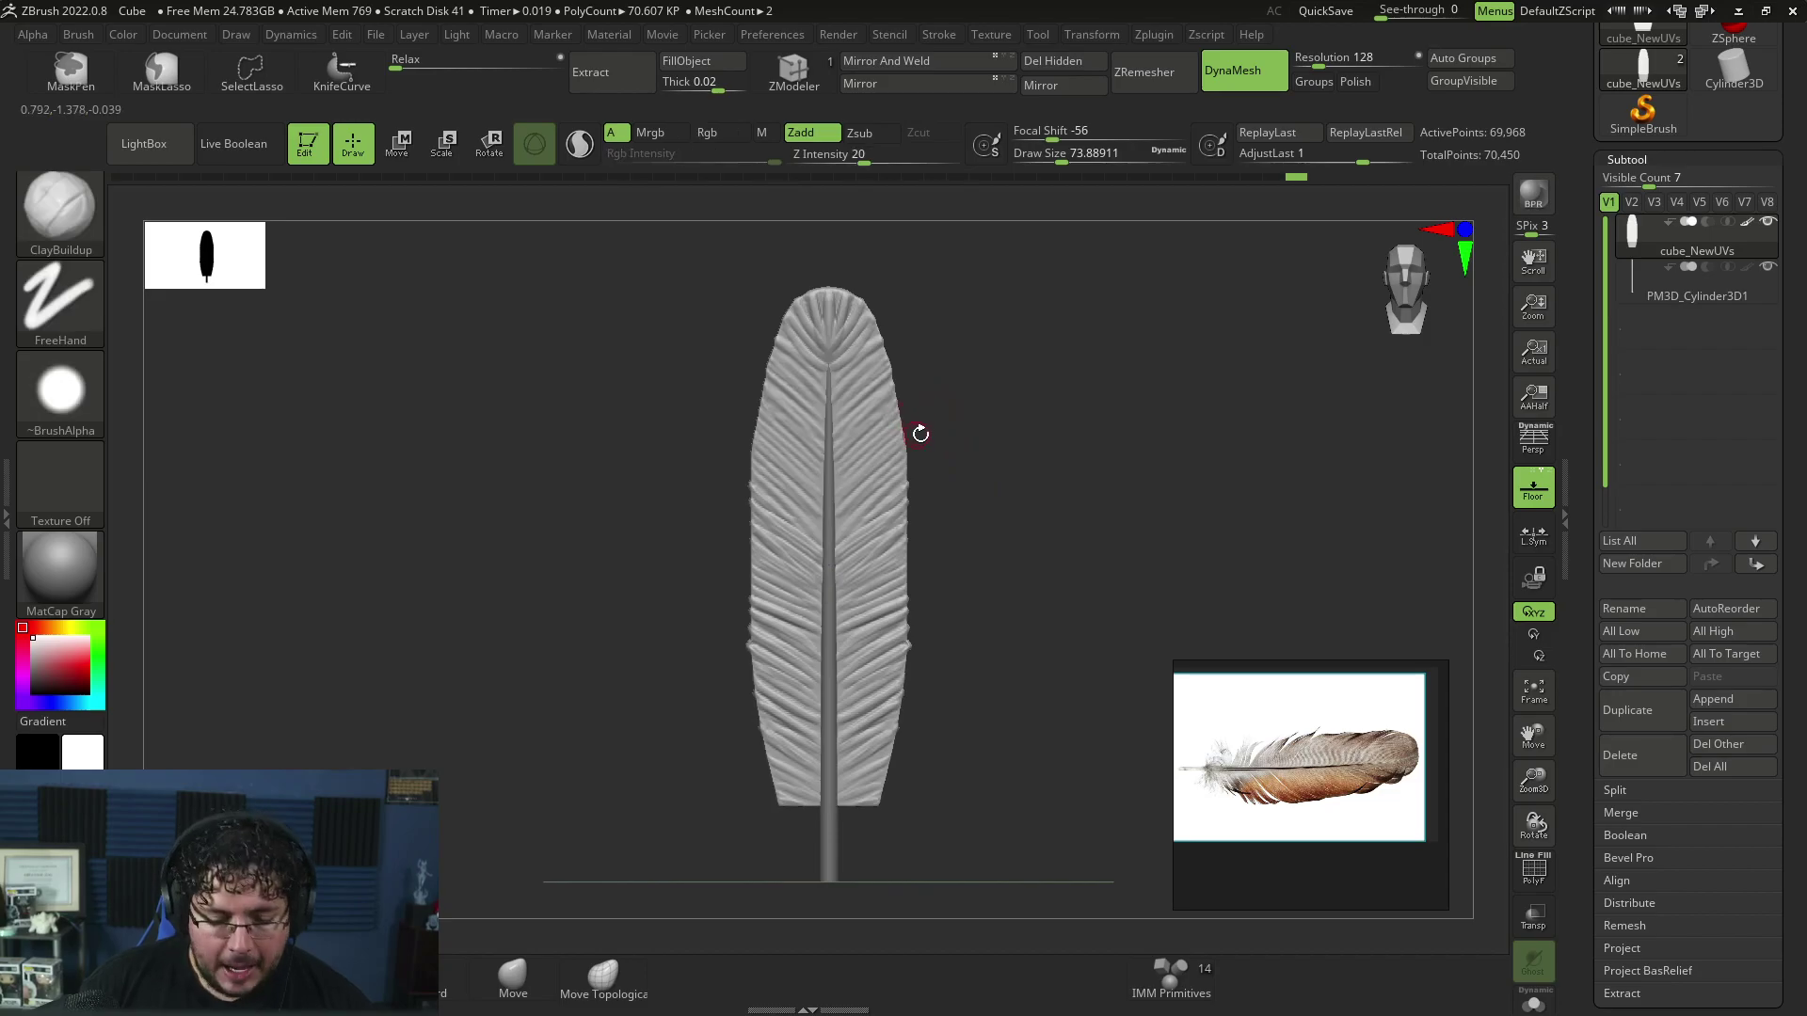
Step: Flatten the tip and left vane with TrimDynamic, then return to a straight front view
key(b)
key(t)
key(d)
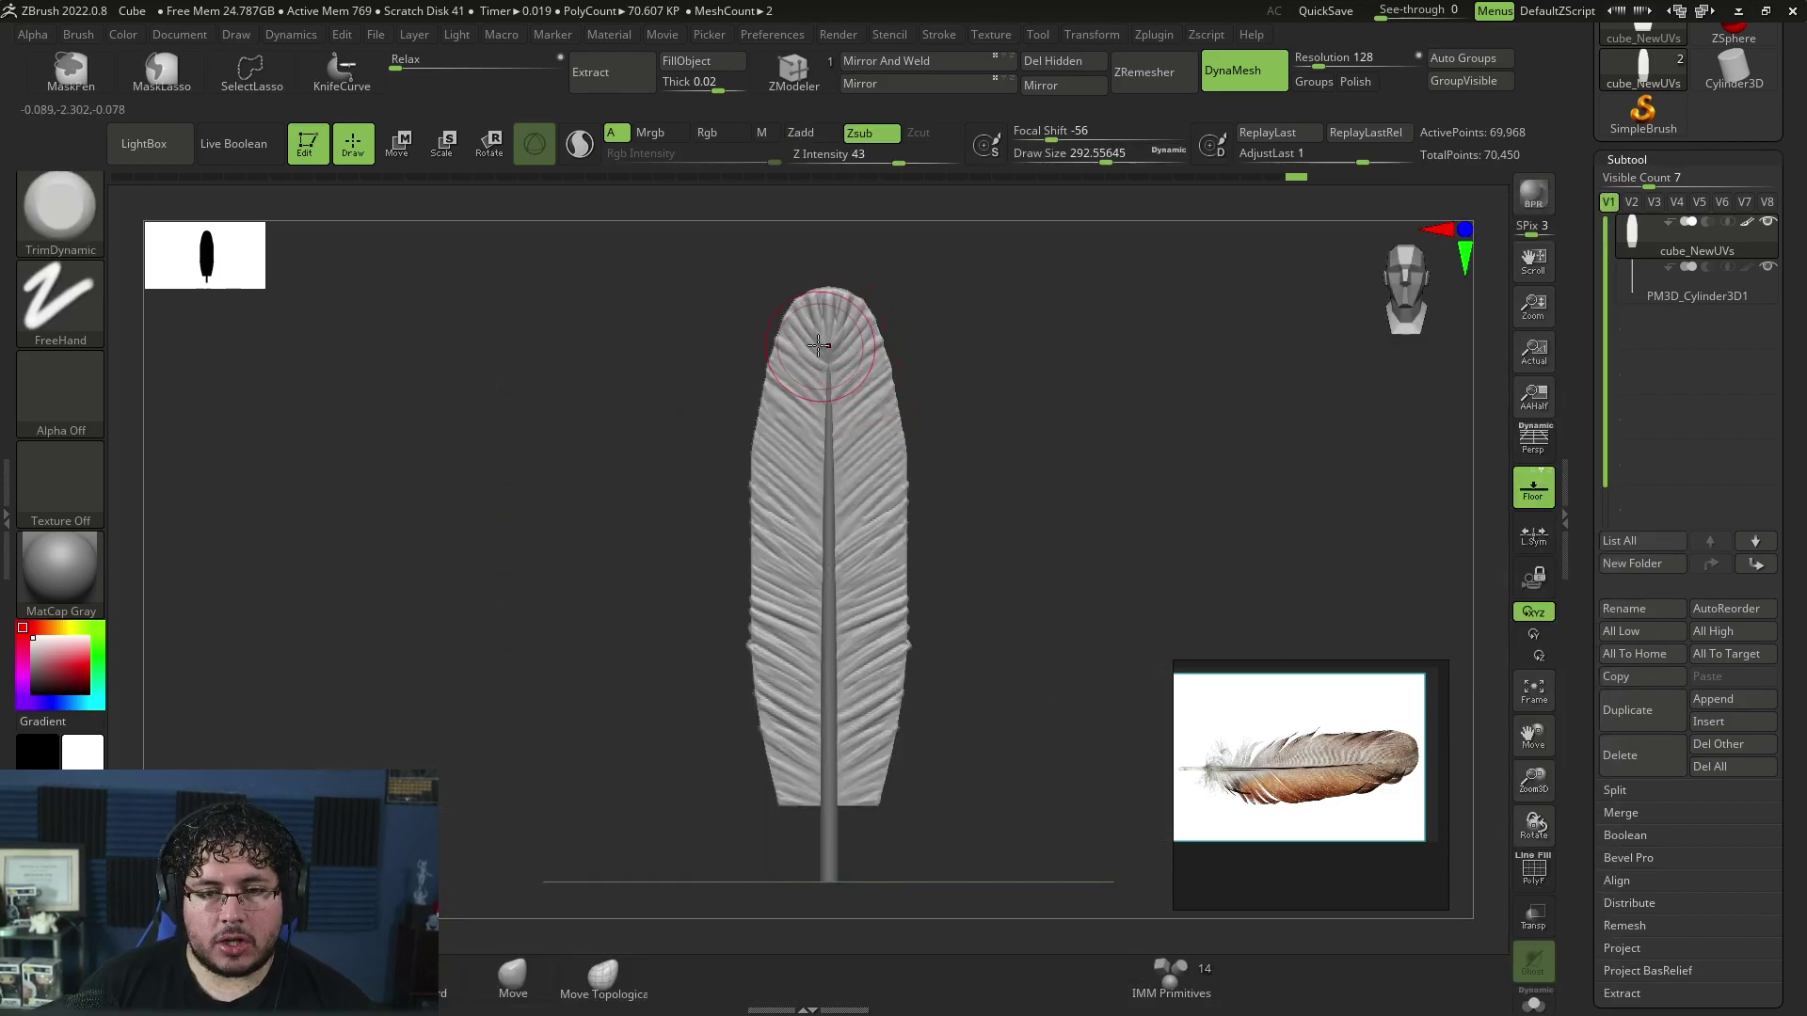
drag(813, 328, 786, 505)
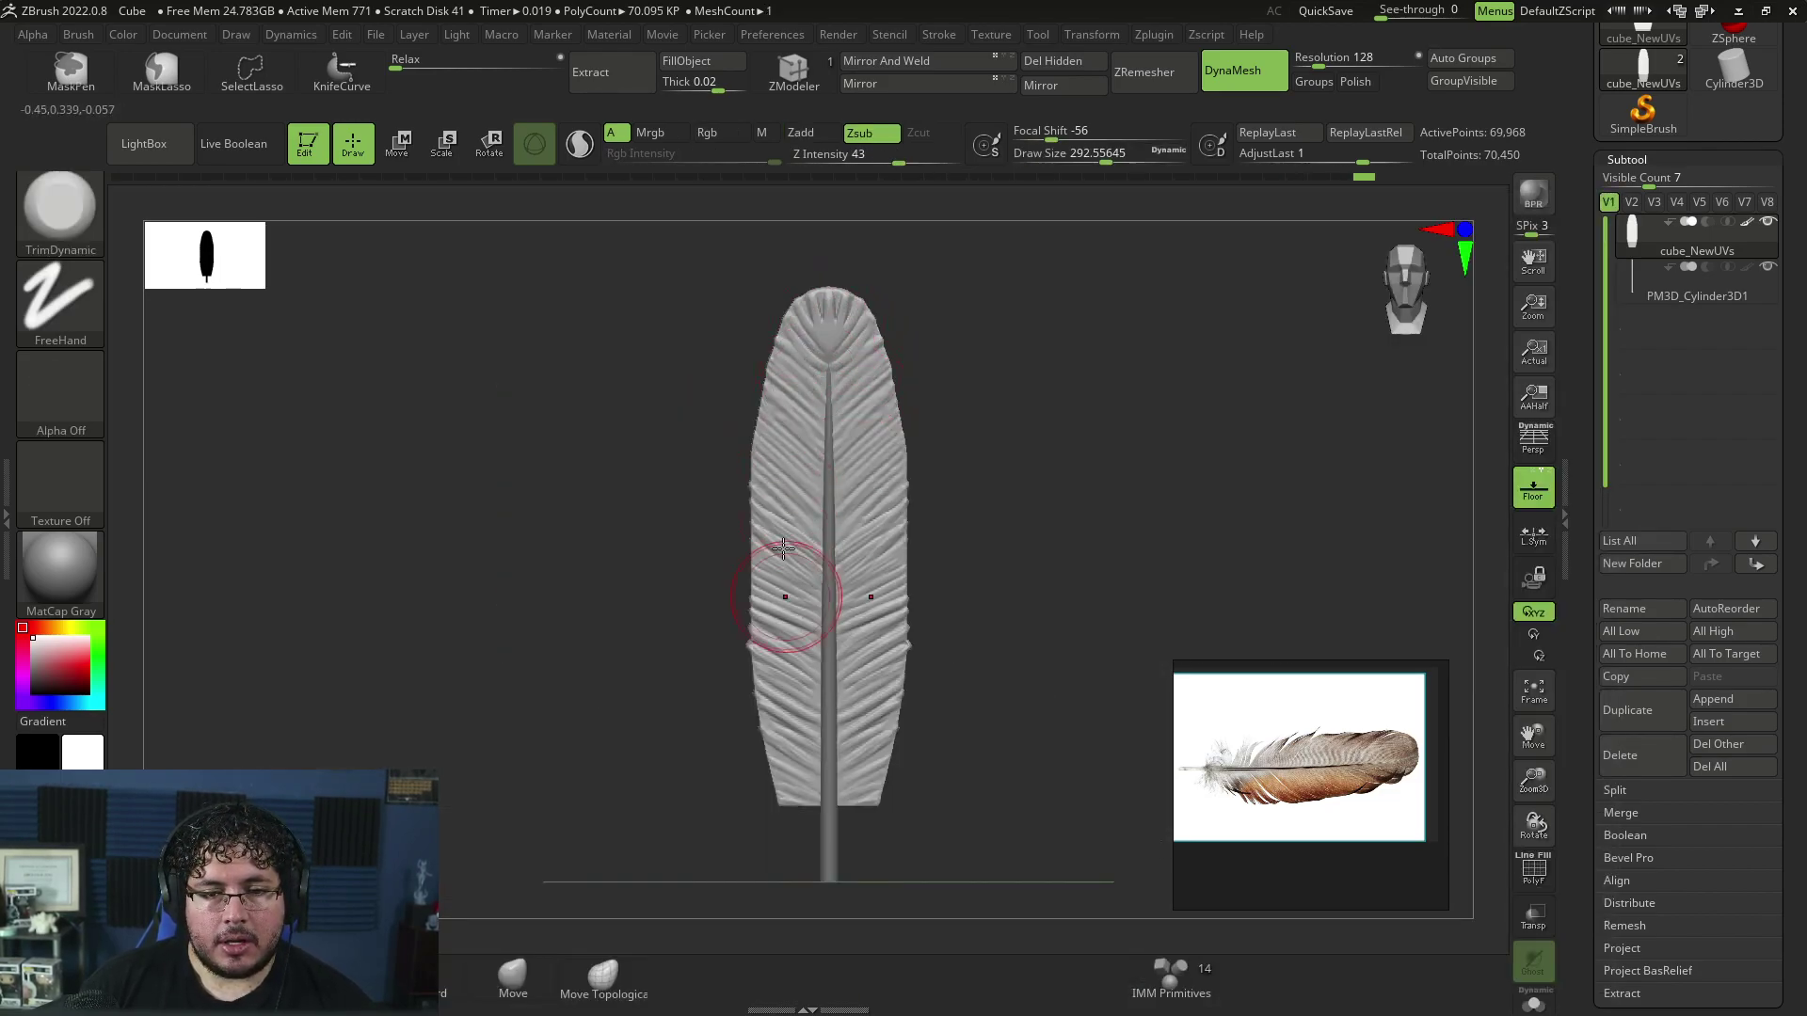
drag(786, 605, 975, 420)
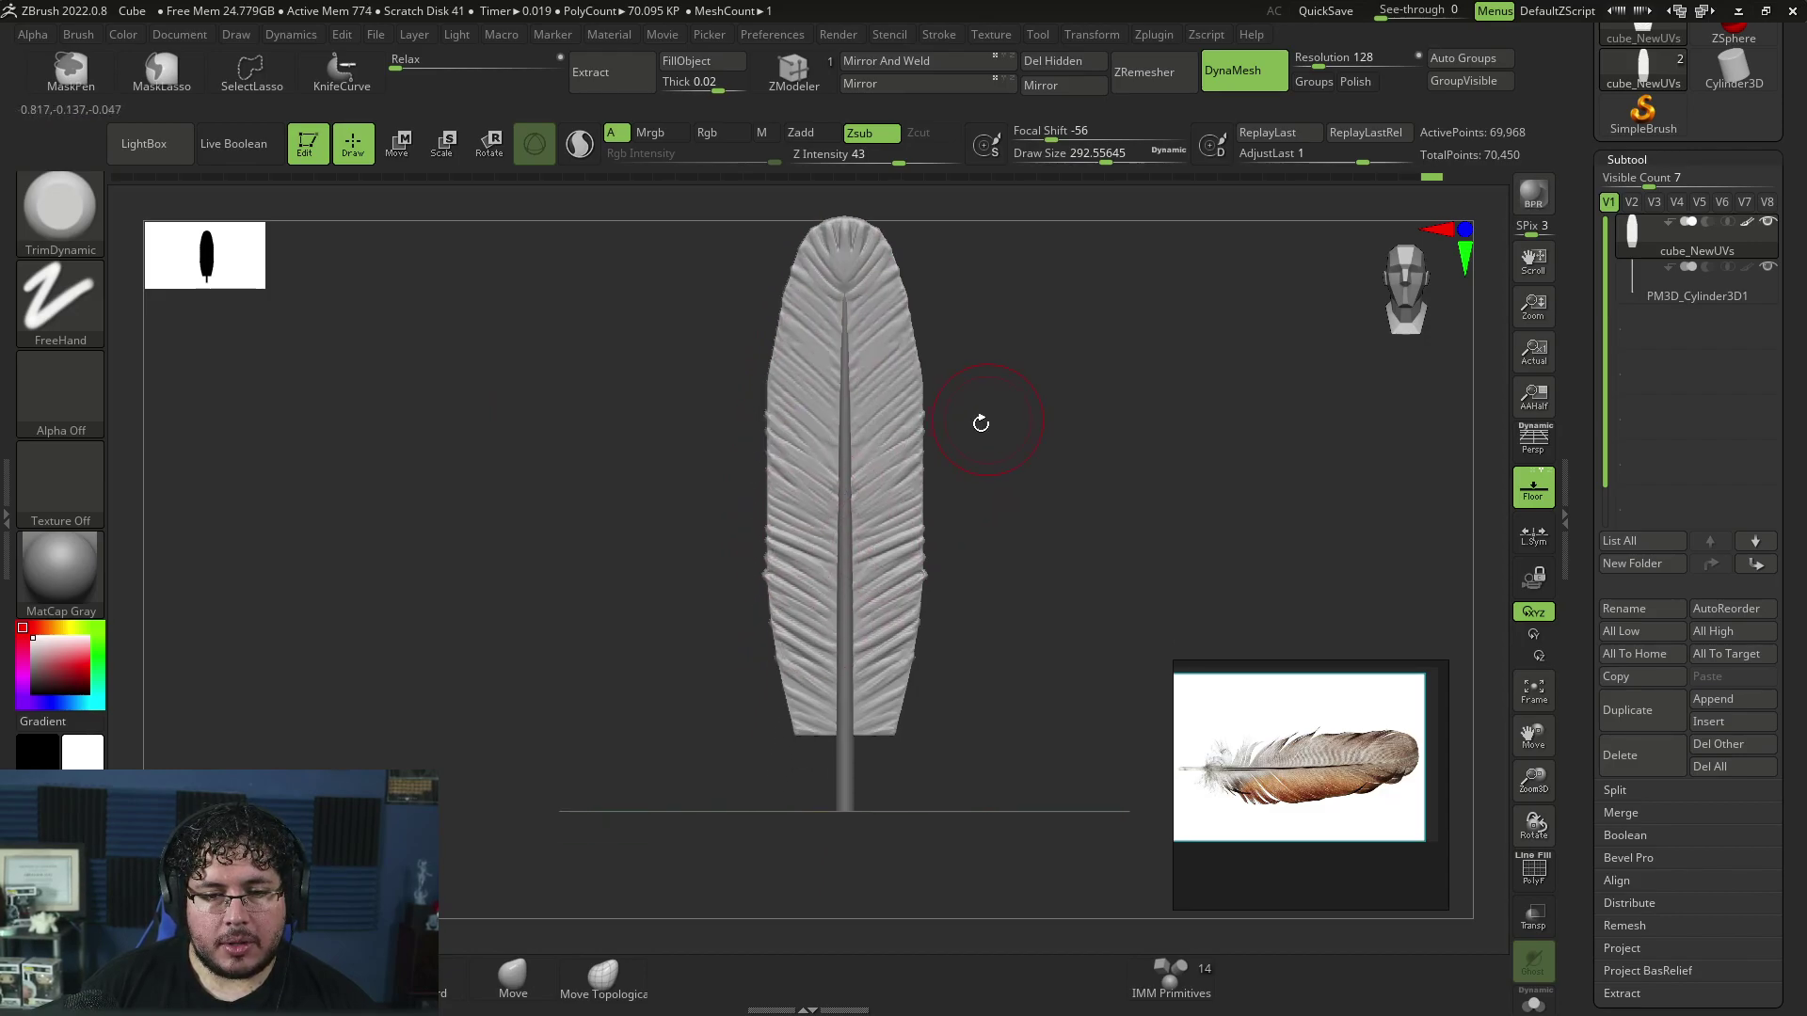
drag(806, 644, 859, 516)
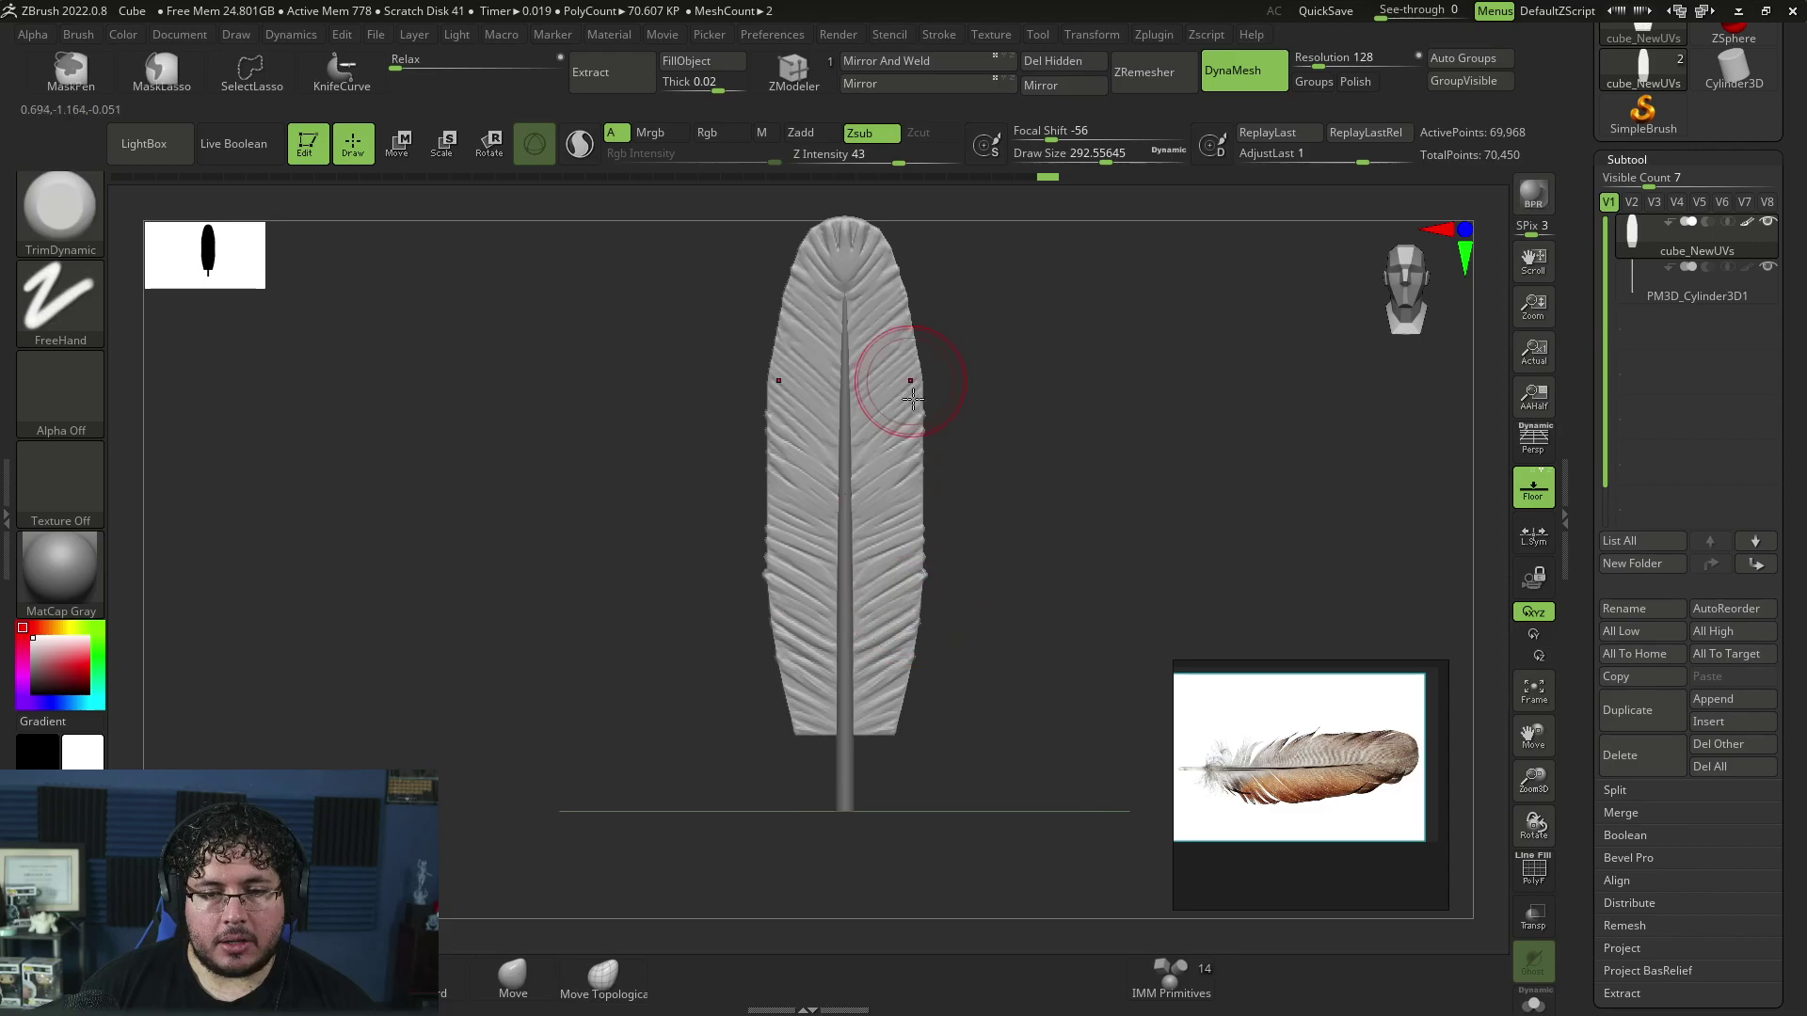
shift+drag(955, 465, 914, 412)
drag(822, 503, 1017, 395)
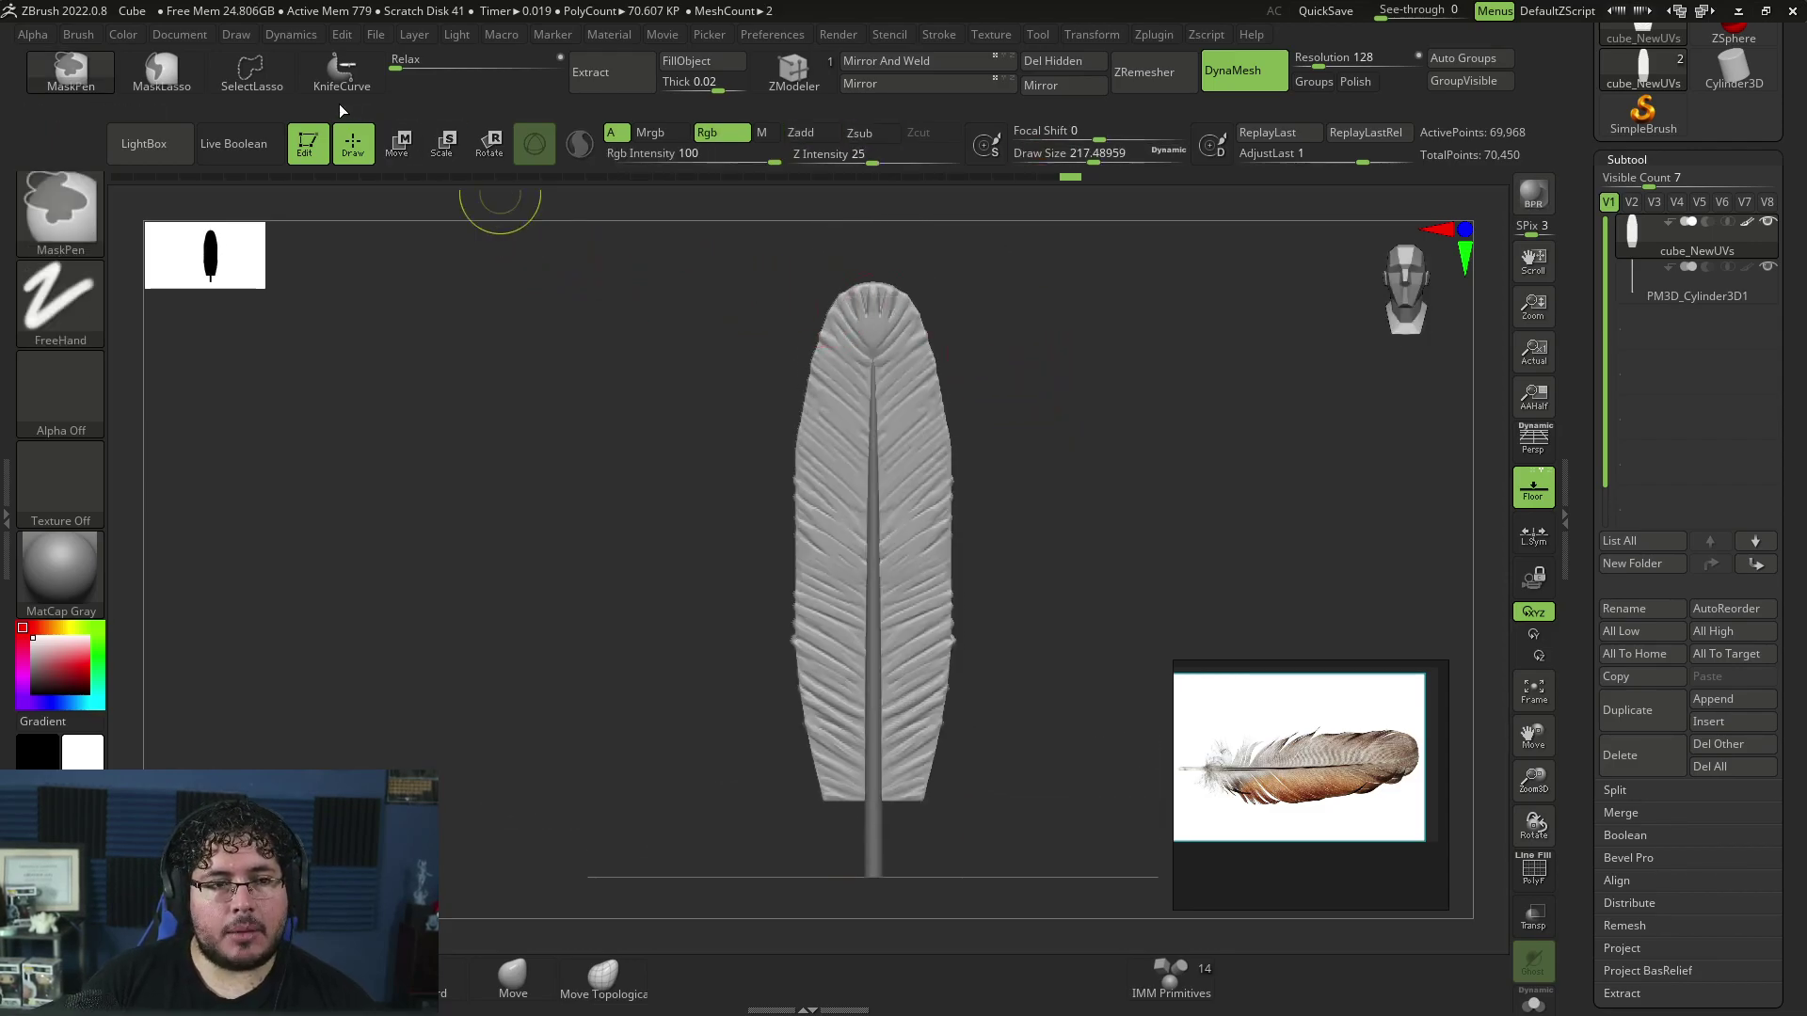
Step: Knife V-shaped notches into the feather's upper right and upper left edges
key(space)
key(ctrl+shift)
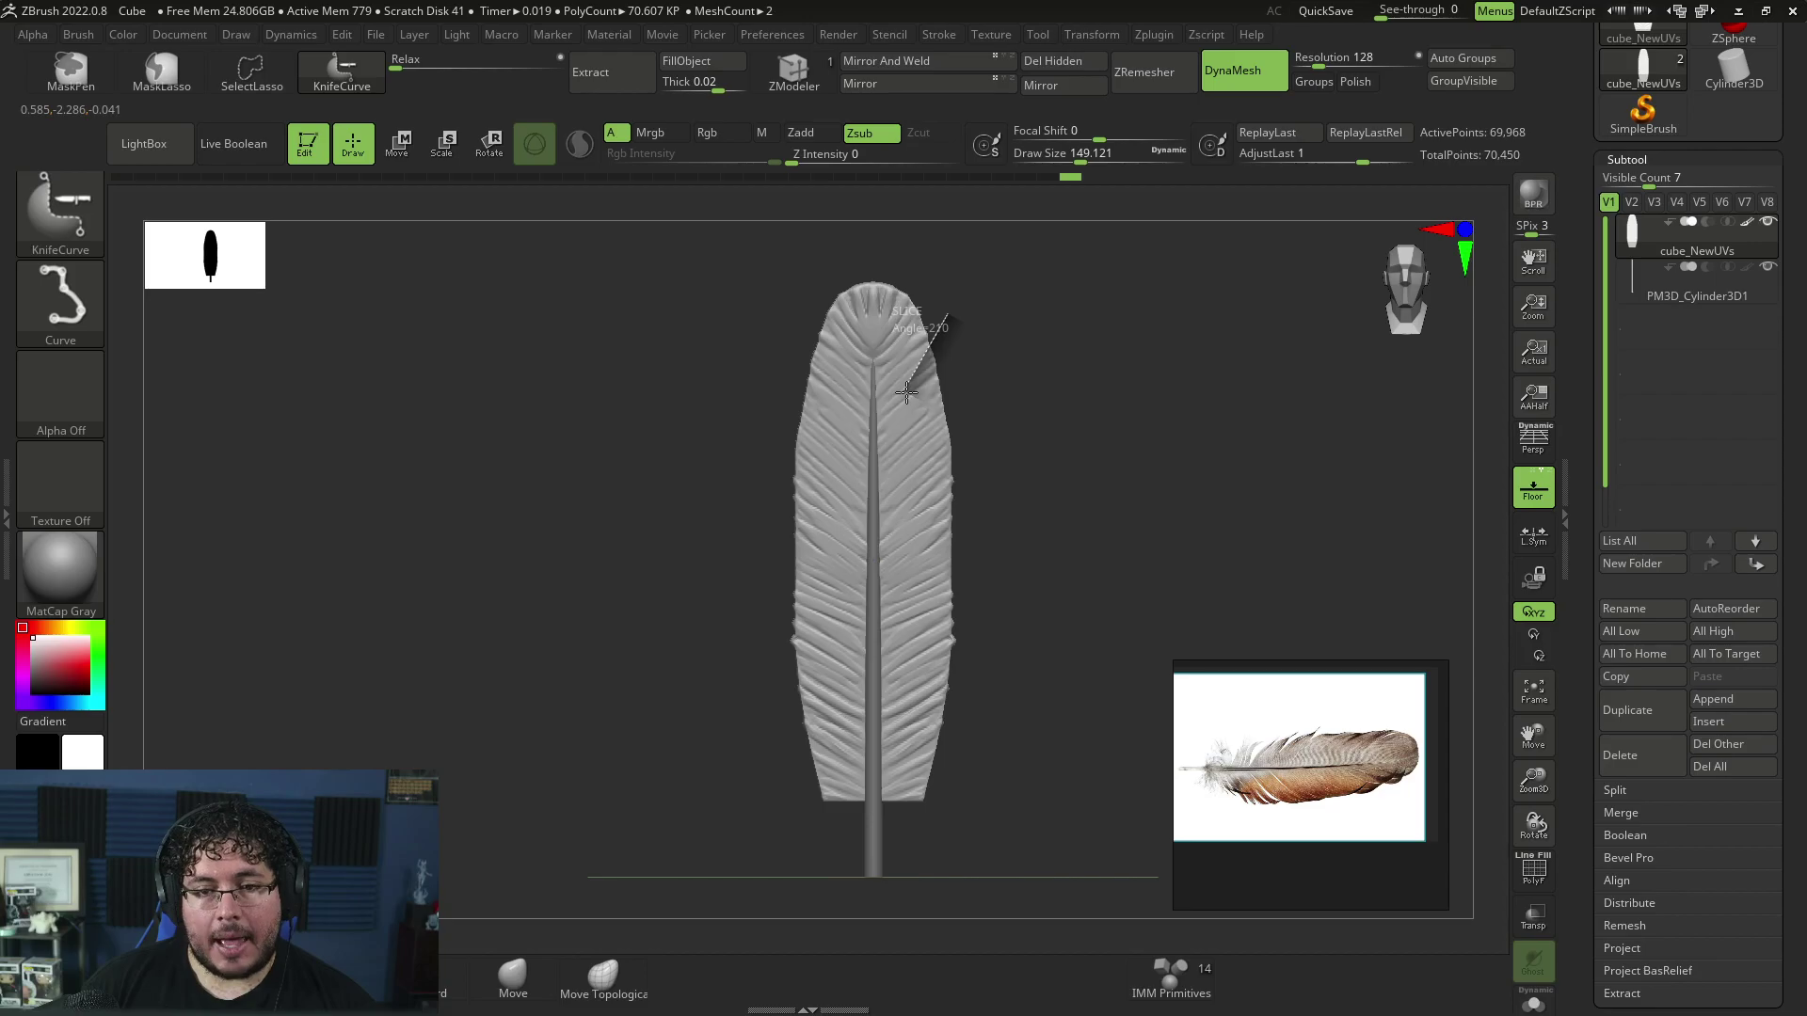
mouse_move(974, 329)
mouse_down()
mouse_move(980, 306)
mouse_move(953, 284)
mouse_up()
key(ctrl+shift)
mouse_move(995, 378)
ctrl+shift+mouse_down()
mouse_move(930, 463)
mouse_move(943, 459)
ctrl+shift+mouse_up()
alt+drag(1041, 400, 888, 404)
ctrl+shift+drag(847, 280, 885, 328)
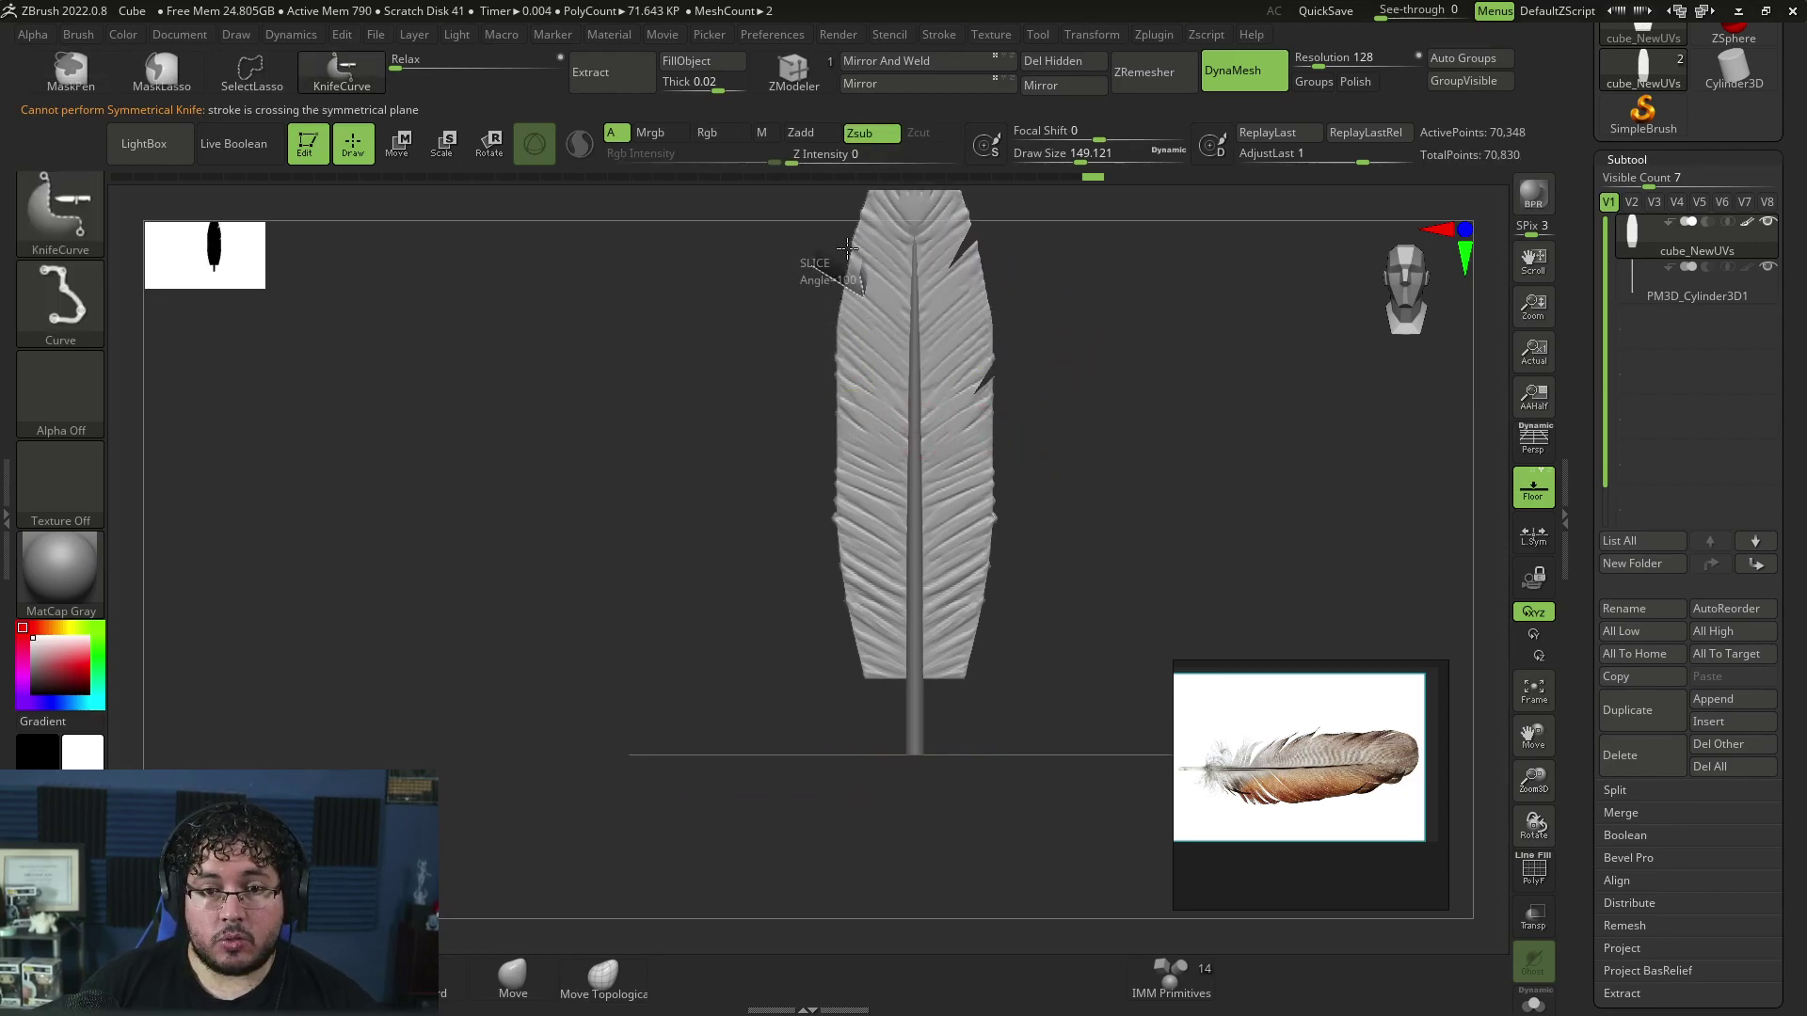
drag(844, 248, 848, 251)
alt+drag(795, 436, 785, 376)
ctrl+shift+drag(775, 426, 851, 455)
Step: Cut further notches down both sides of the vane and zoom the feather to fill the canvas
mouse_move(1008, 391)
ctrl+shift+mouse_down()
mouse_move(953, 479)
mouse_move(1062, 399)
ctrl+shift+mouse_up()
mouse_move(969, 569)
alt+mouse_down()
mouse_move(1001, 476)
mouse_move(958, 488)
mouse_move(1007, 476)
alt+mouse_up()
mouse_move(880, 516)
ctrl+shift+mouse_down()
mouse_move(906, 492)
mouse_move(858, 485)
mouse_move(878, 474)
ctrl+shift+mouse_up()
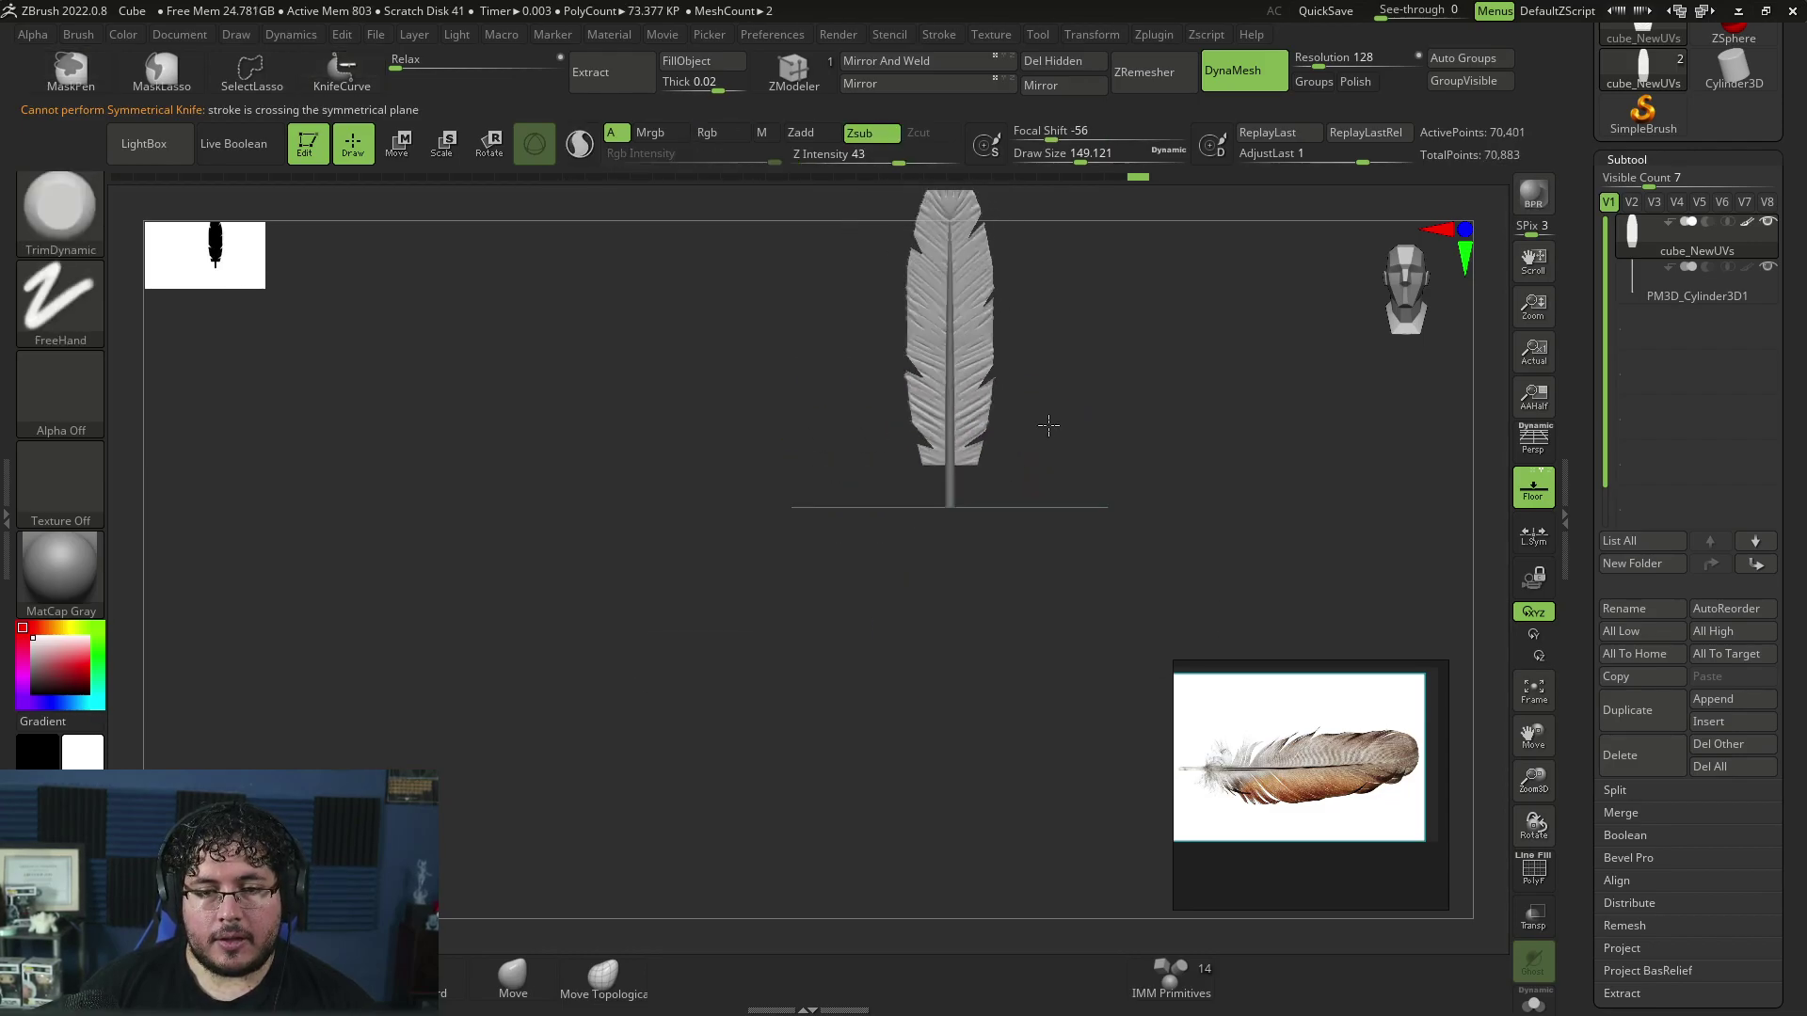
alt+right_drag(1040, 409, 909, 471)
key(ctrl+shift)
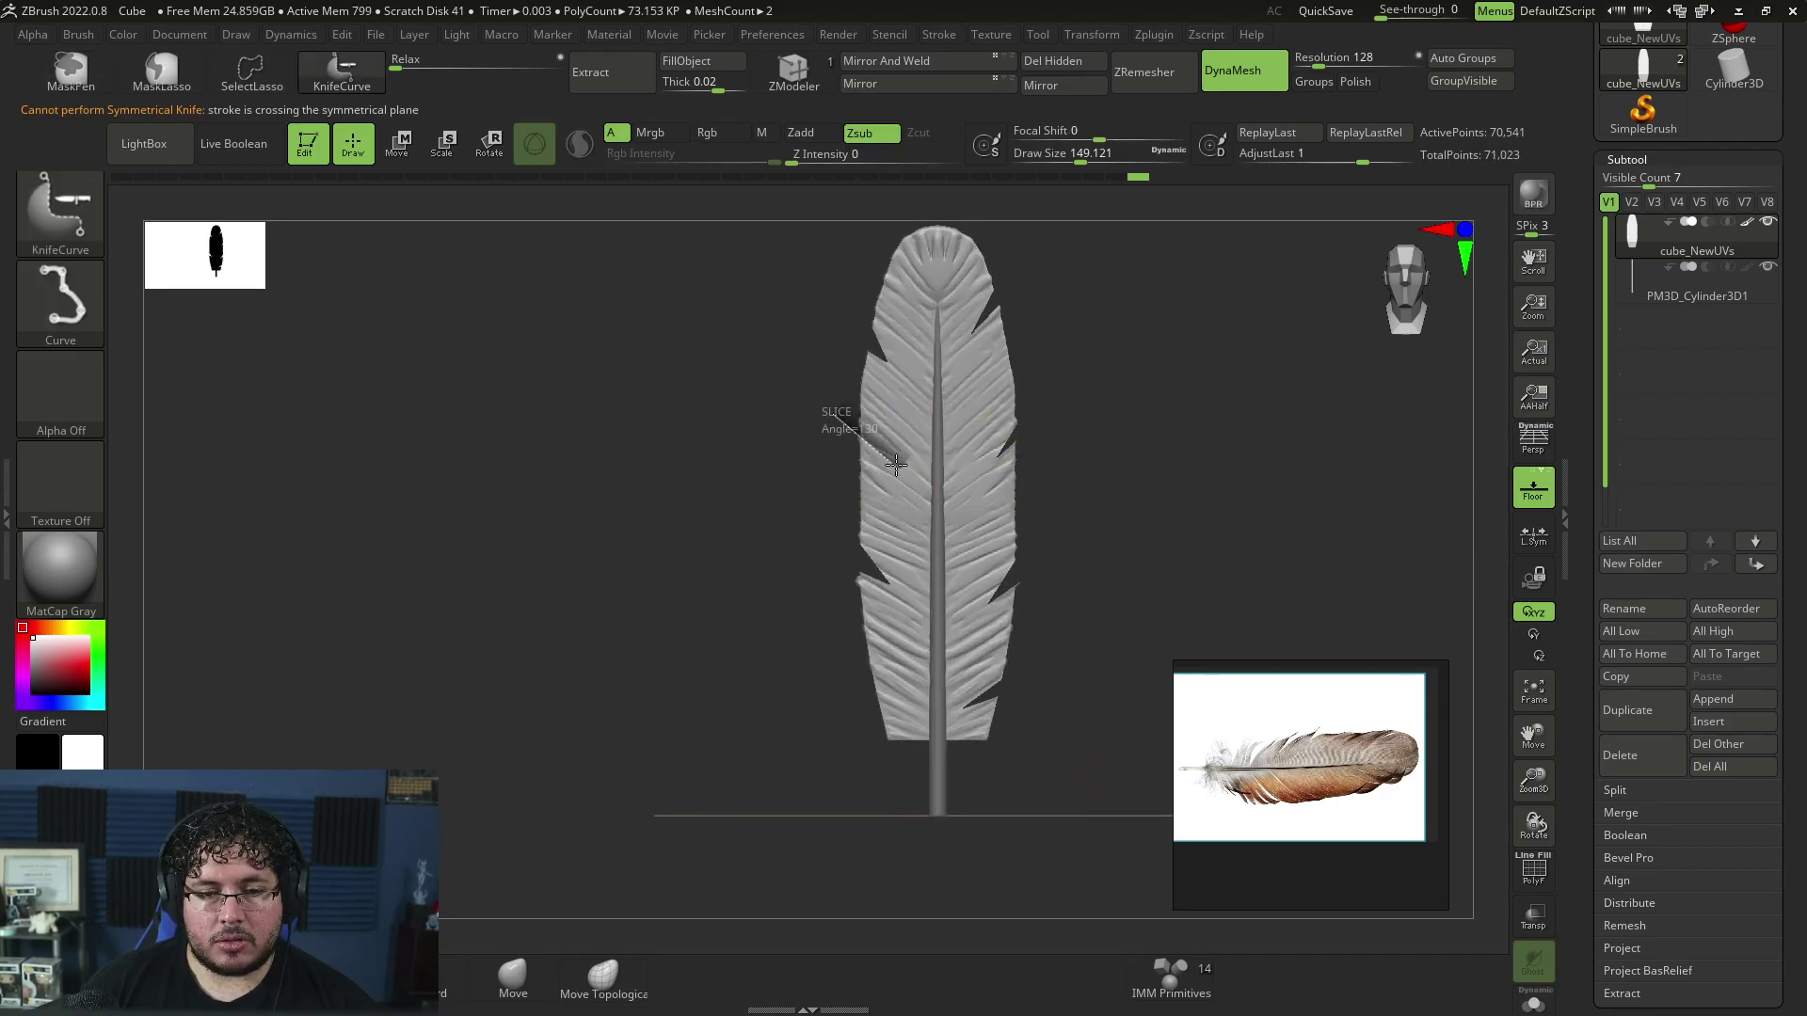
ctrl+shift+drag(911, 477, 835, 390)
mouse_move(794, 485)
alt+right_down()
mouse_move(1109, 420)
mouse_move(1030, 465)
alt+right_up()
key(shift)
key(shift)
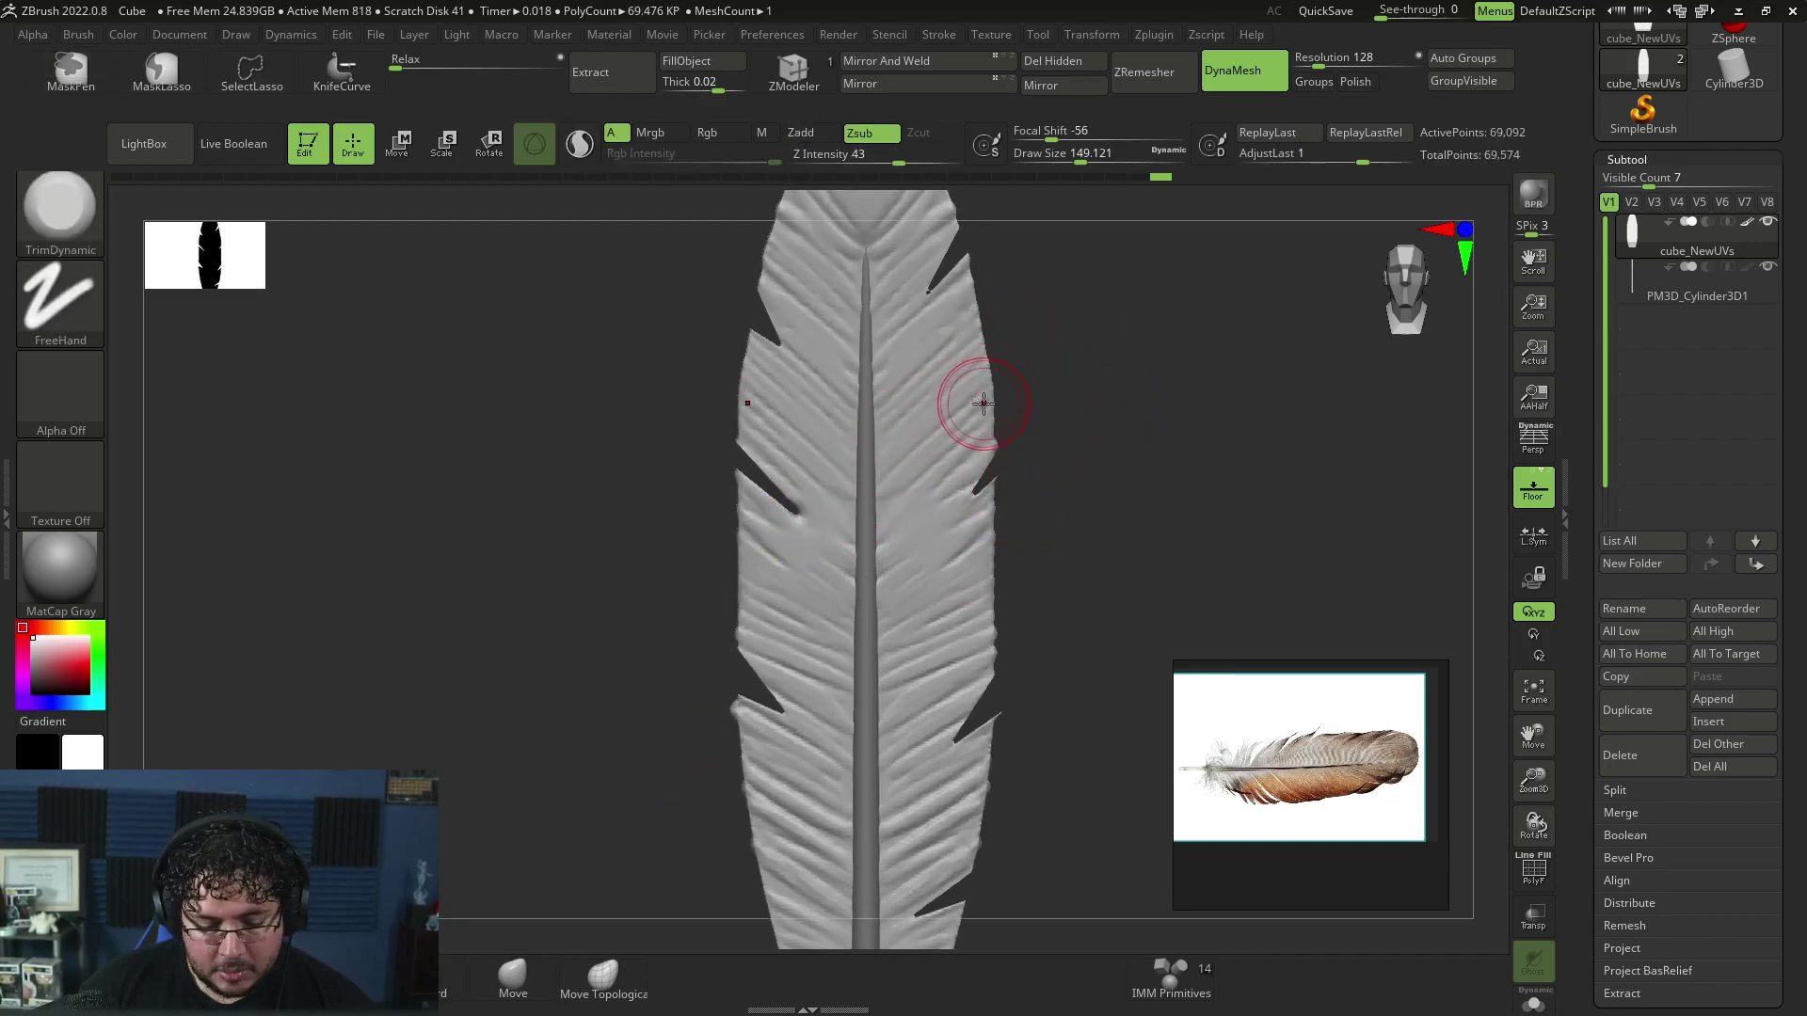
Step: With SnakeHook and Sculptris Pro on, pull the feather's right edge into ragged split strands
key(b)
key(s)
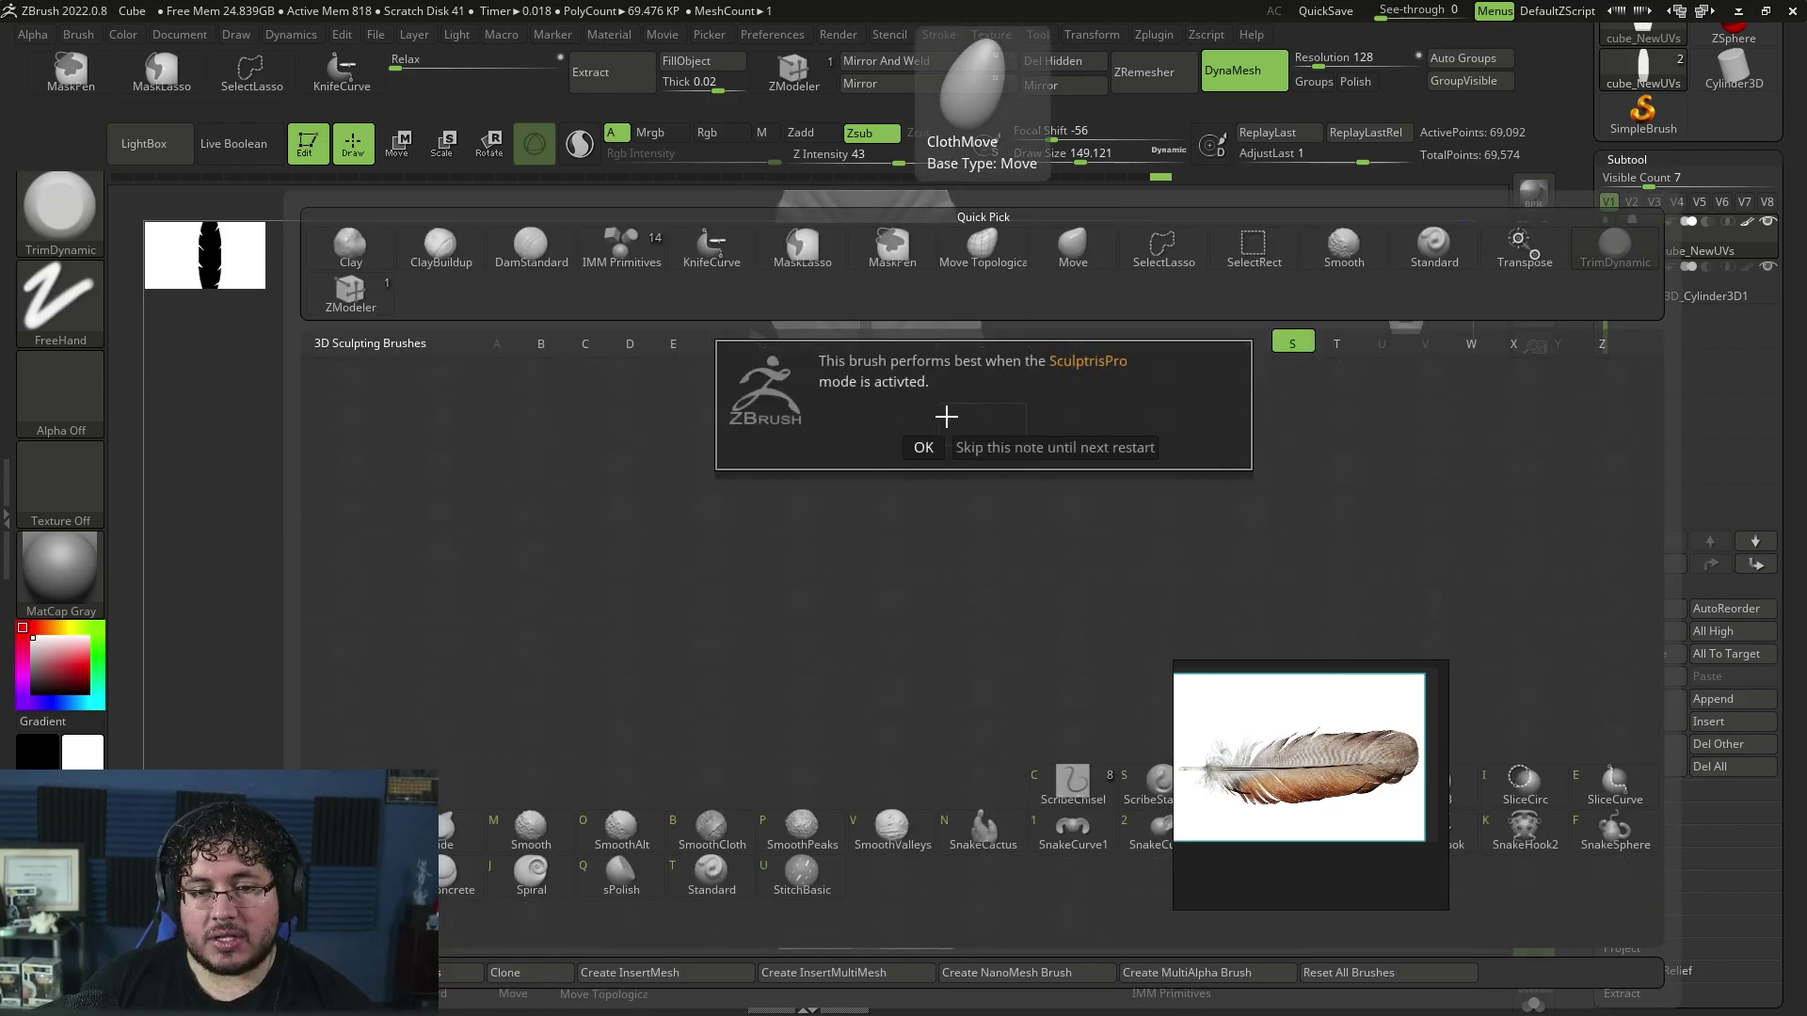
key(h)
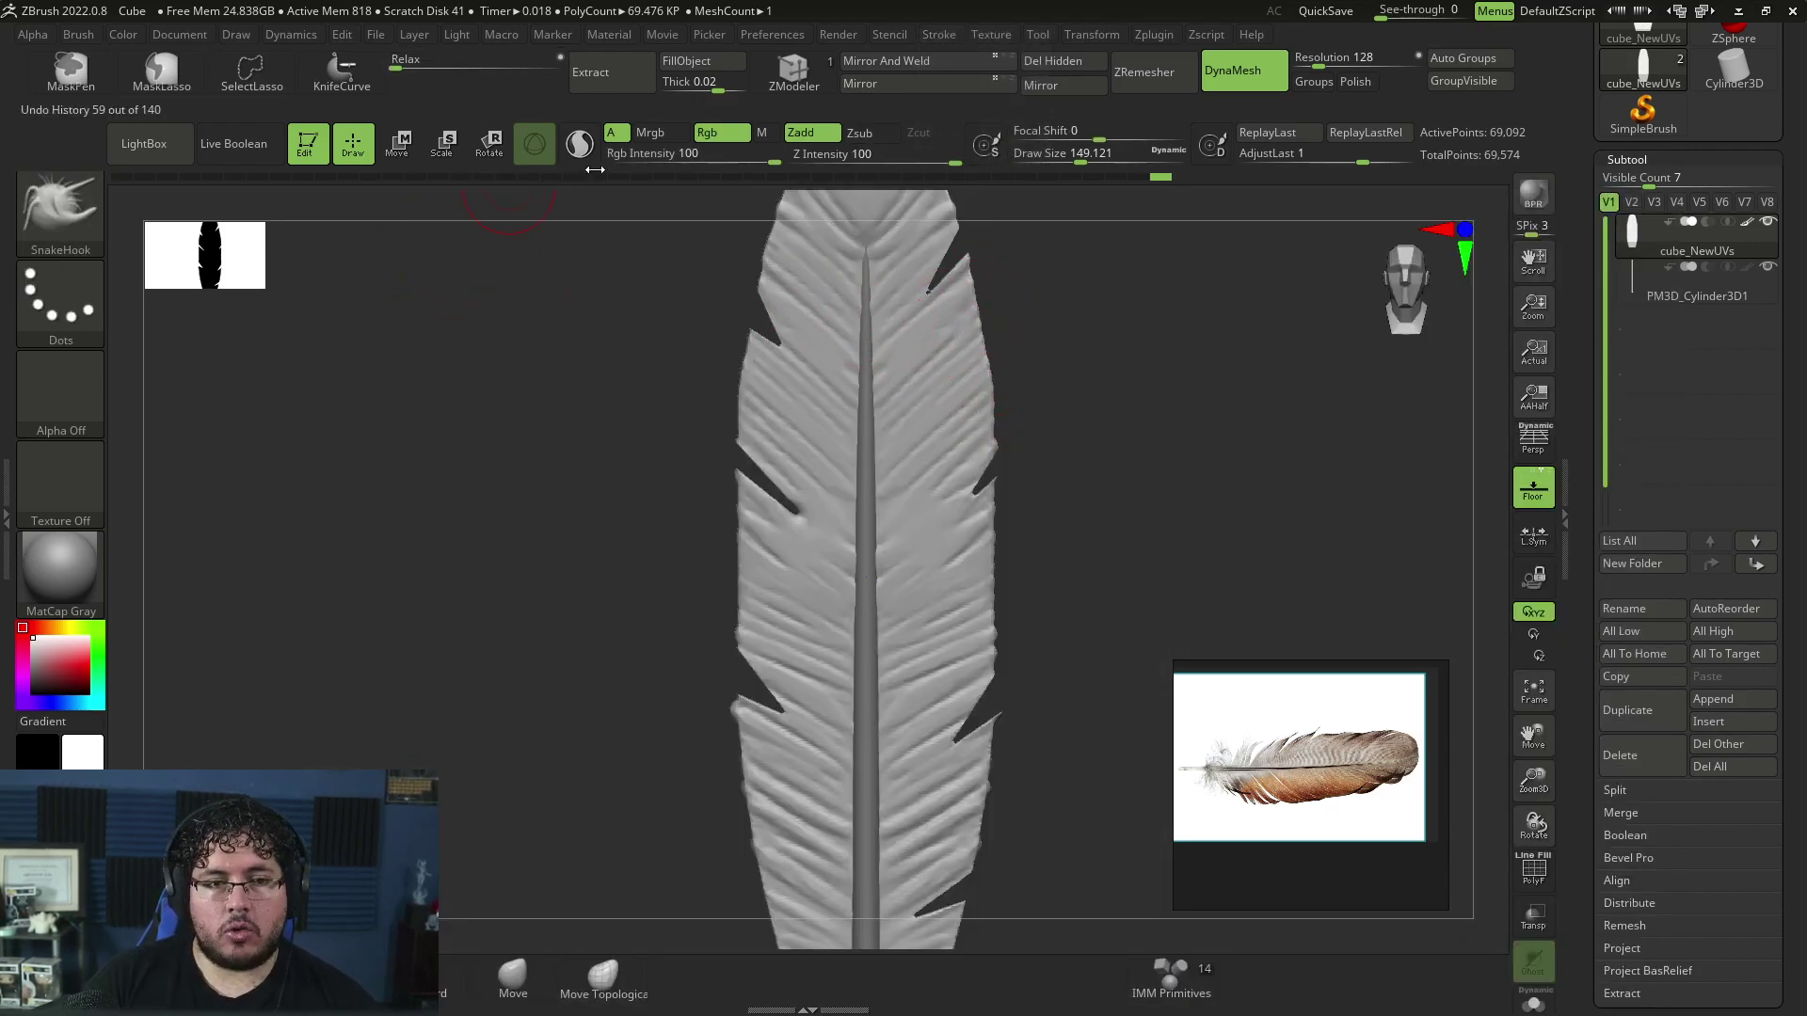
click(533, 146)
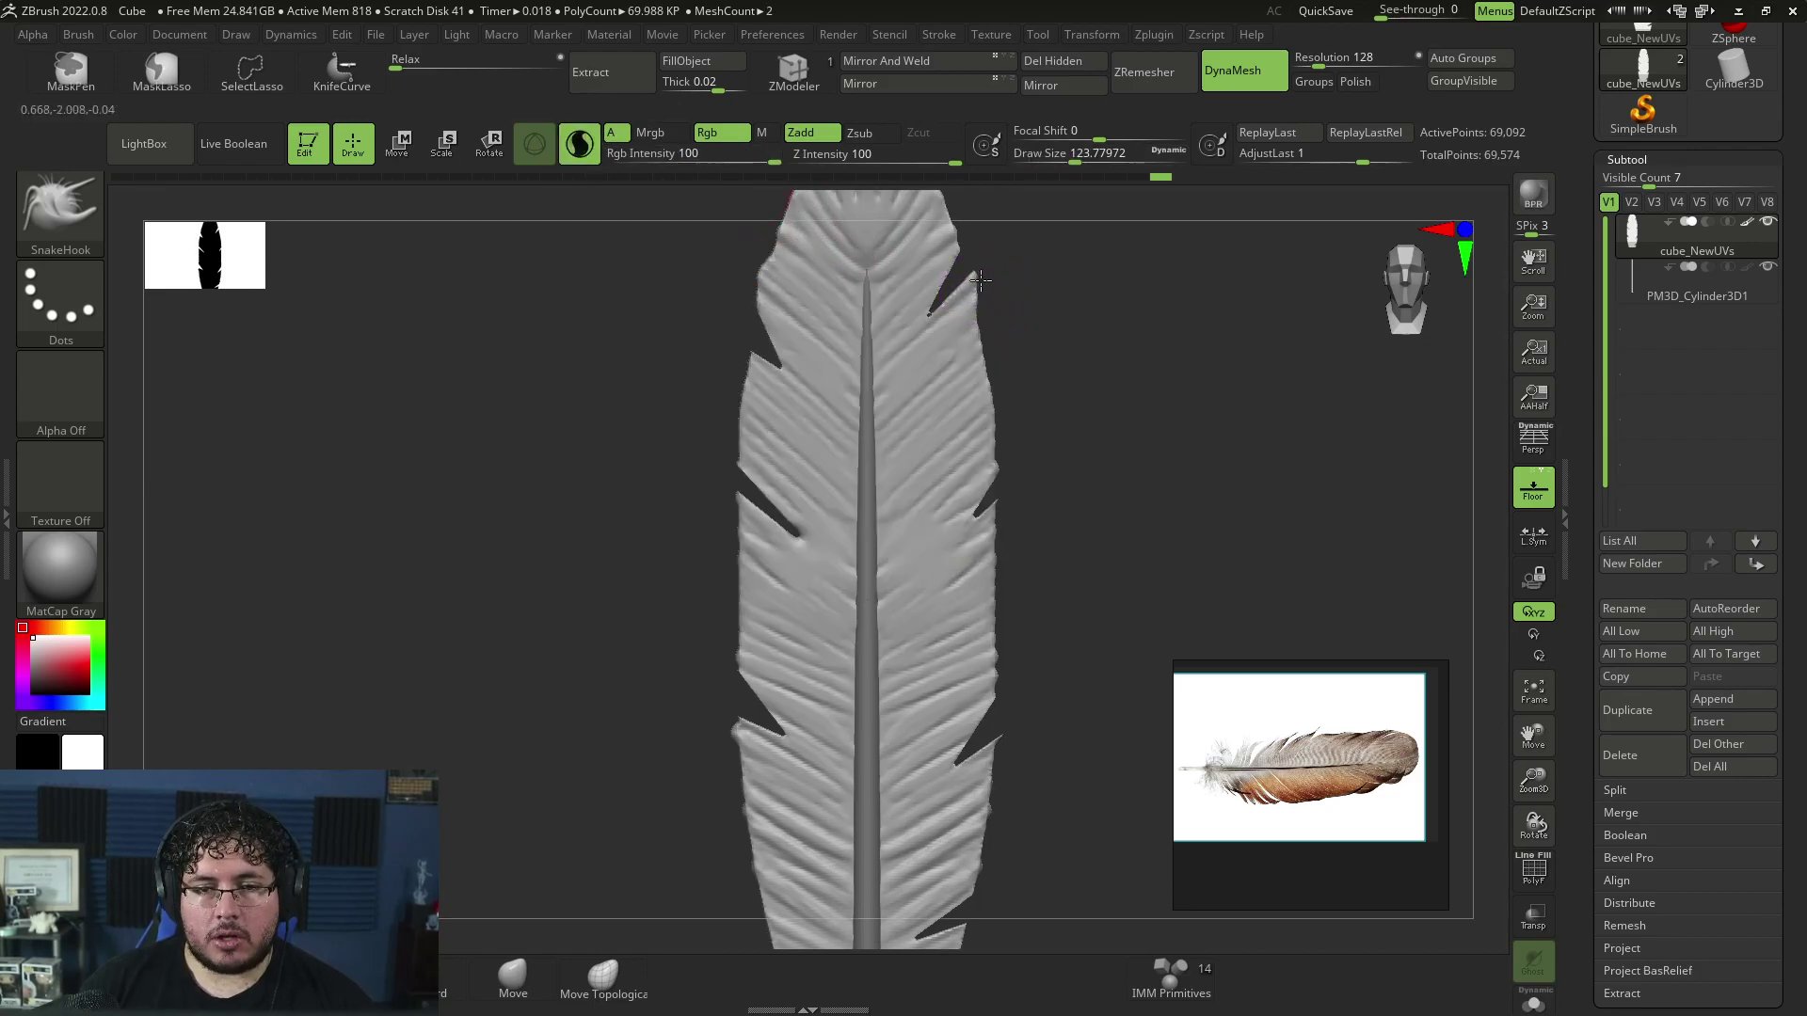
key(space)
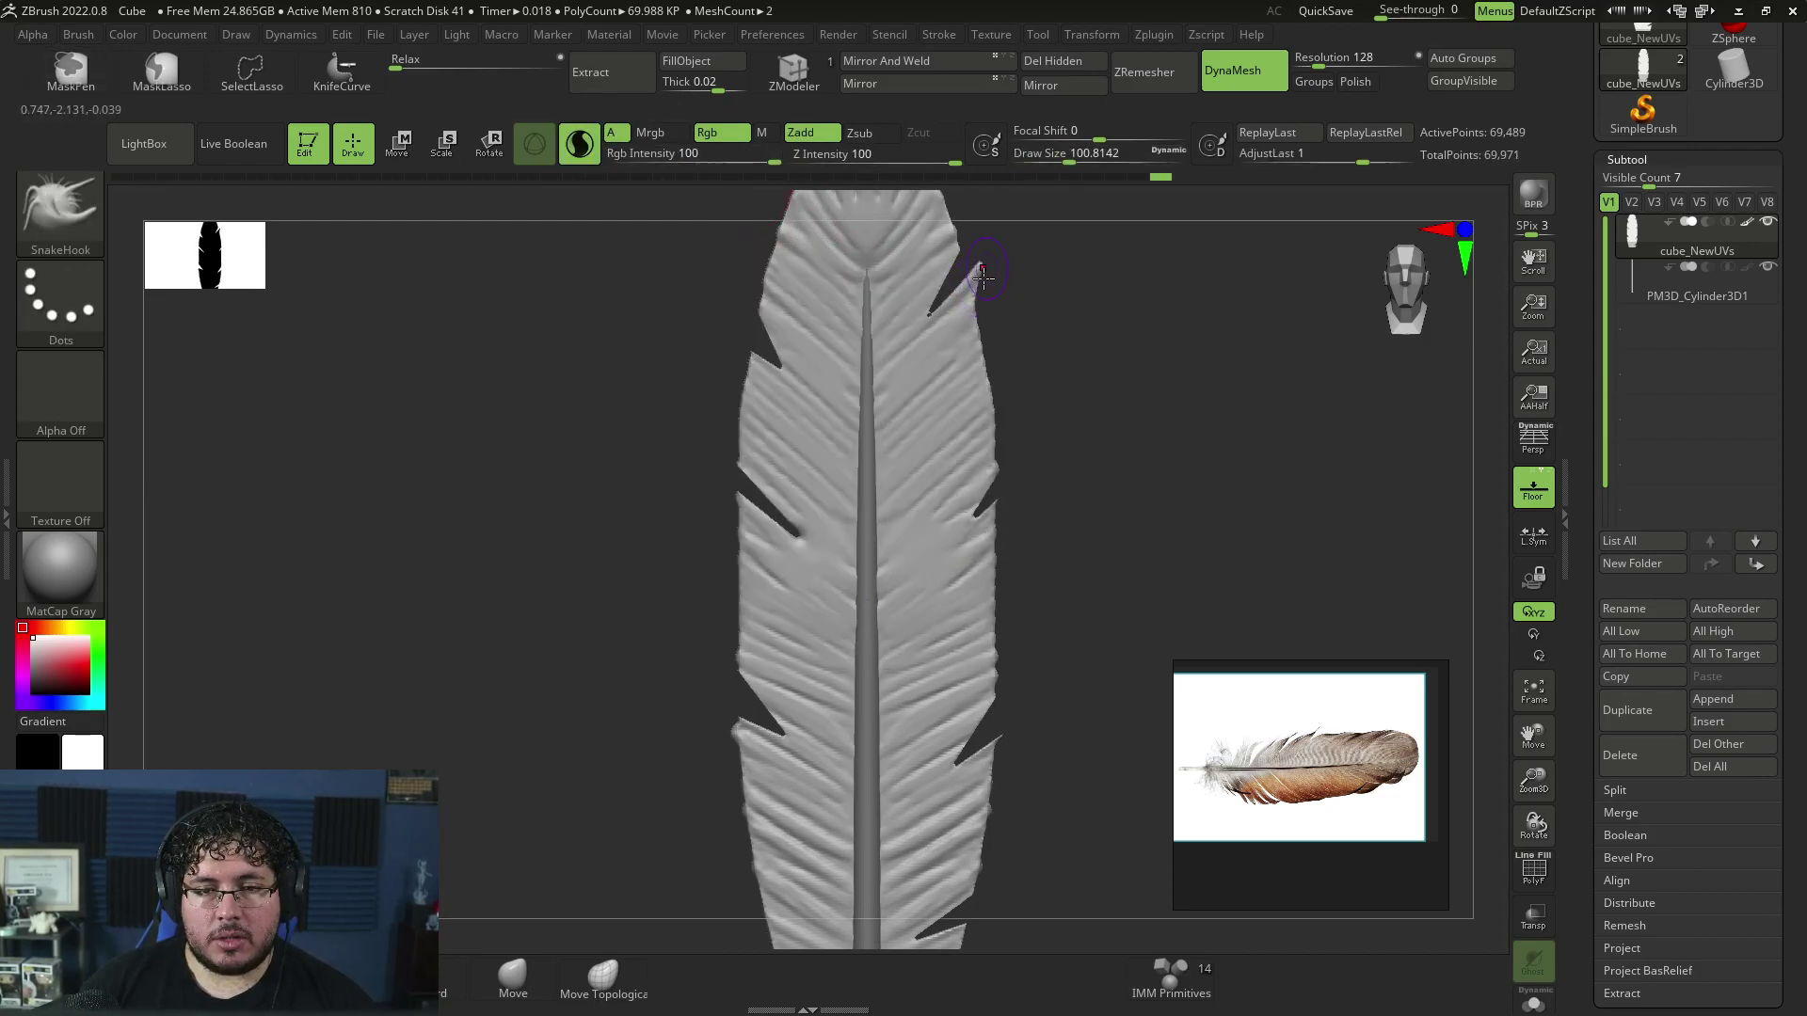
drag(977, 317, 975, 322)
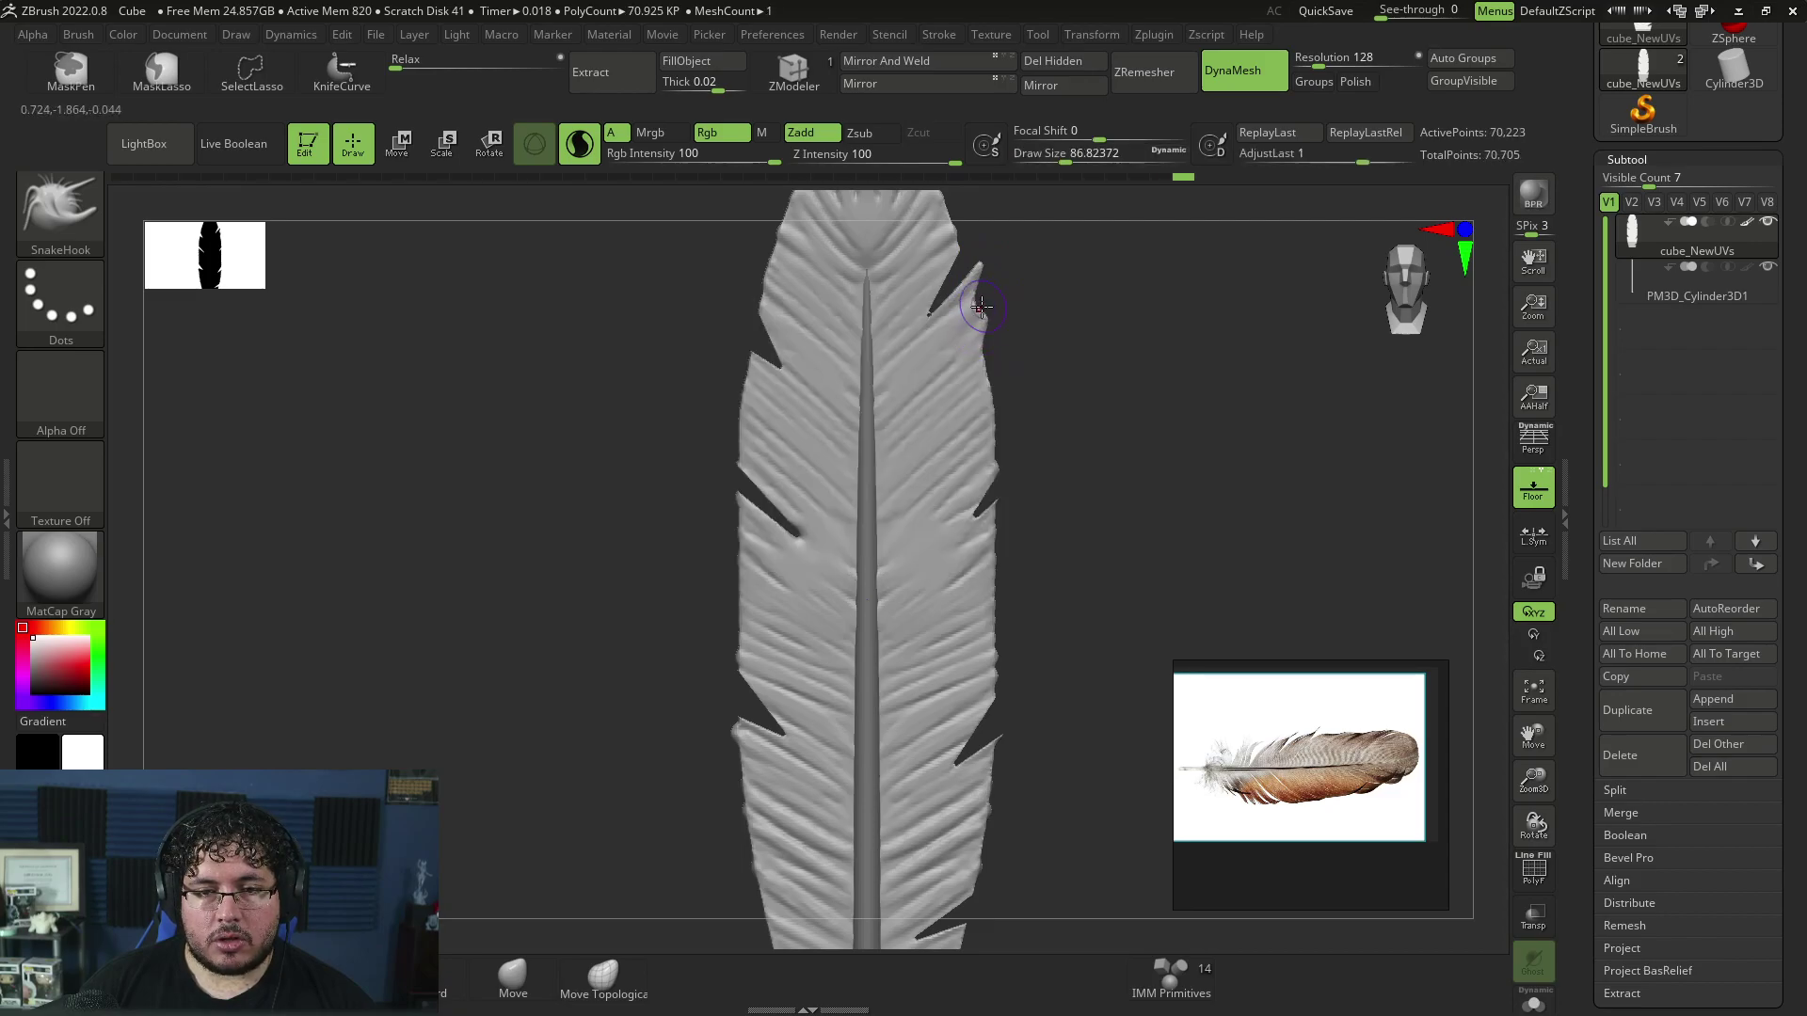
drag(987, 372, 990, 461)
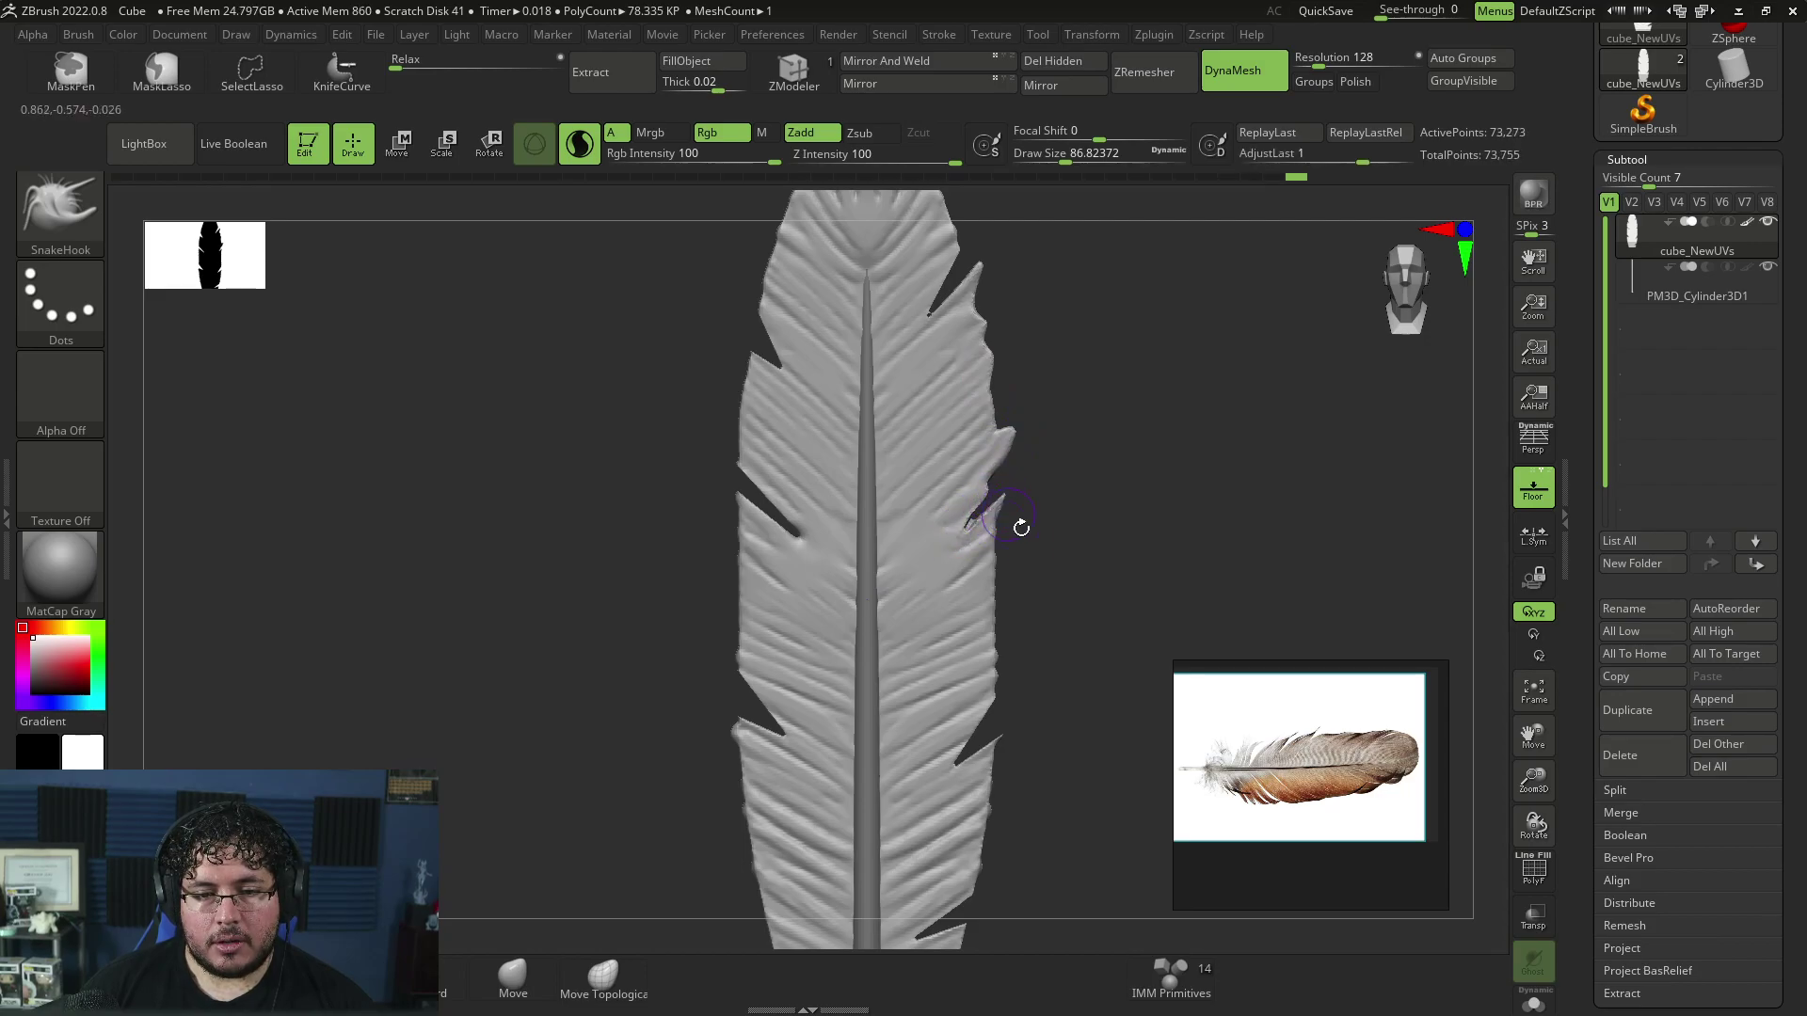
drag(1024, 535, 974, 545)
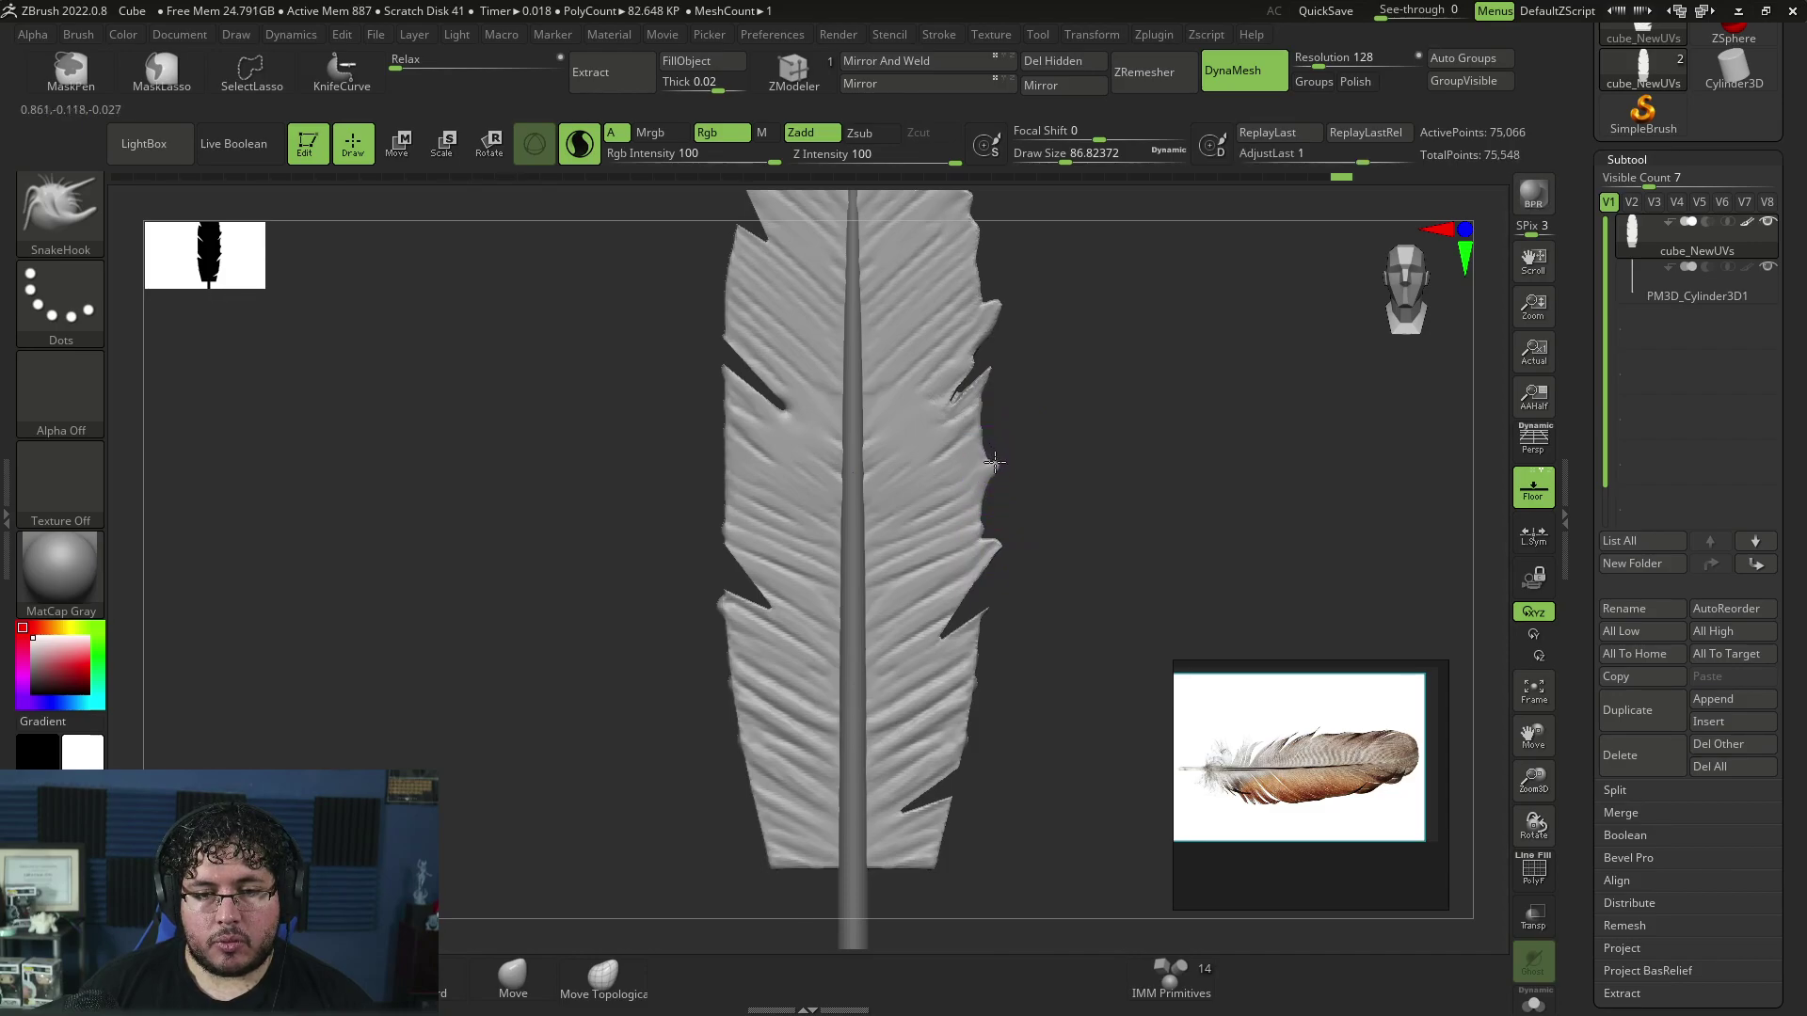
mouse_move(989, 453)
mouse_down()
mouse_move(1065, 376)
mouse_move(1017, 403)
mouse_up()
key(ctrl)
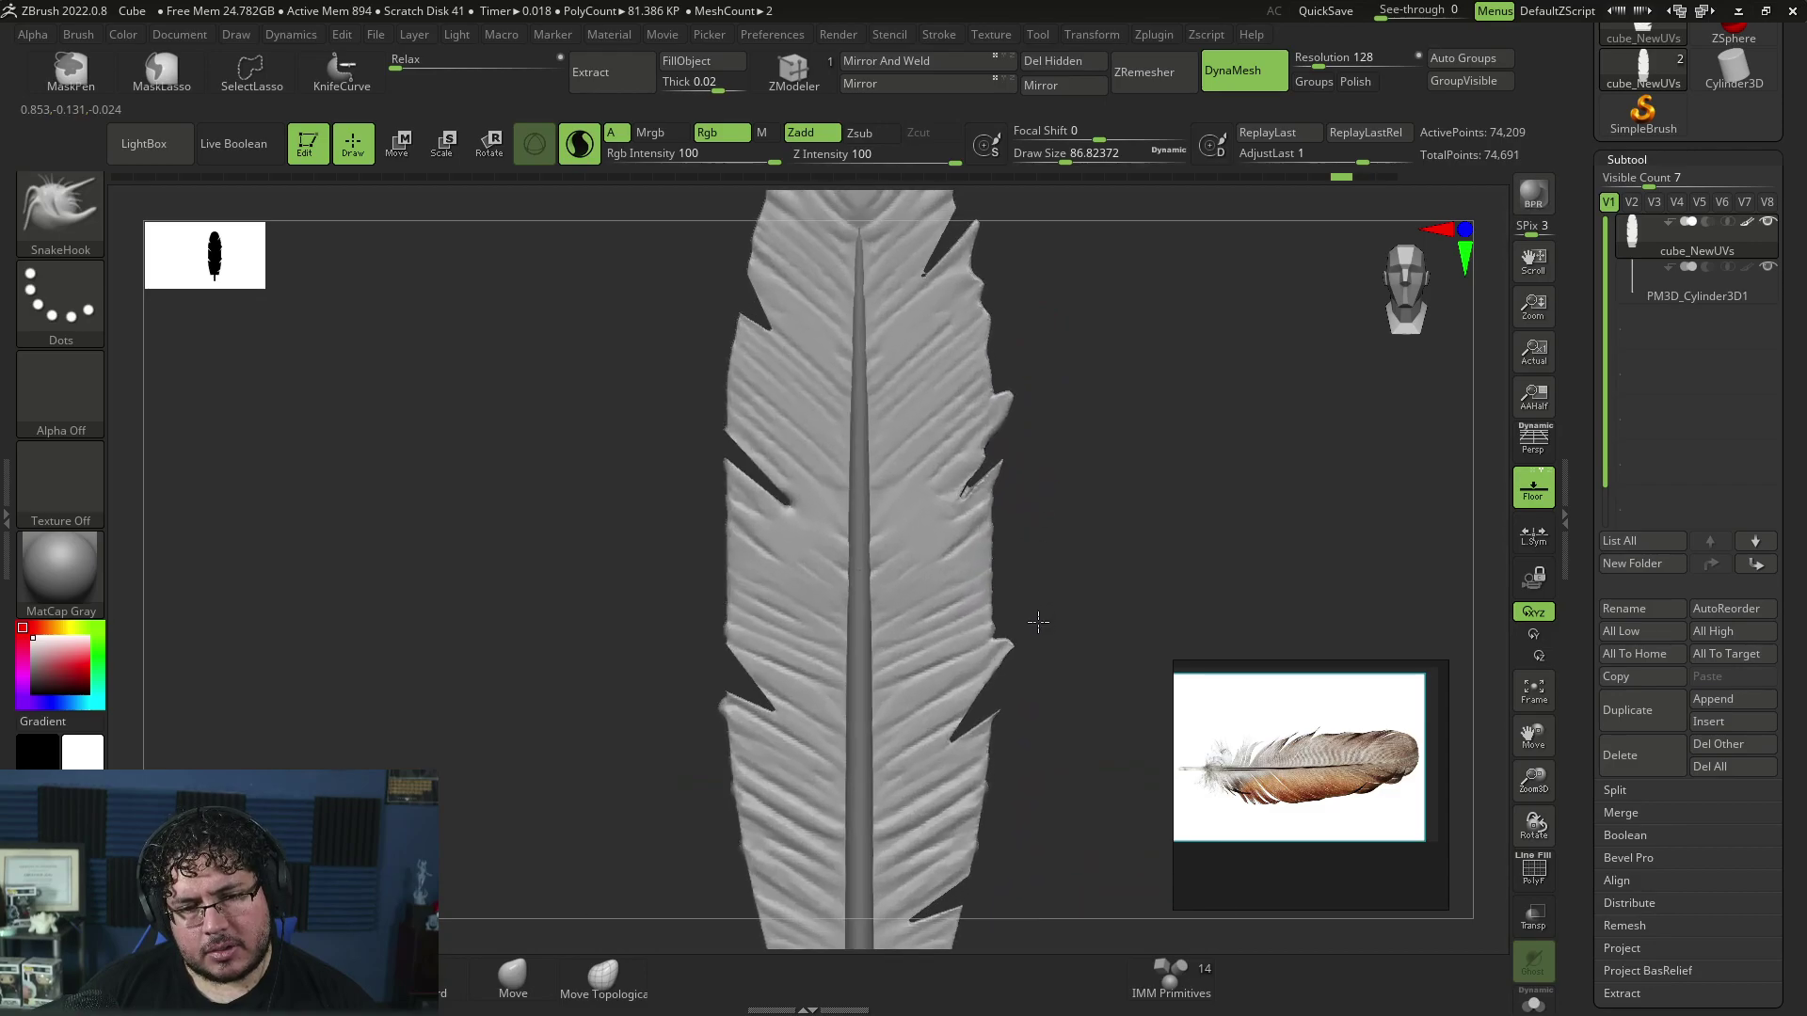
Step: Switch to the Move brush with a smaller Draw Size to nudge the notched edges
key(b)
key(m)
key(v)
key(space)
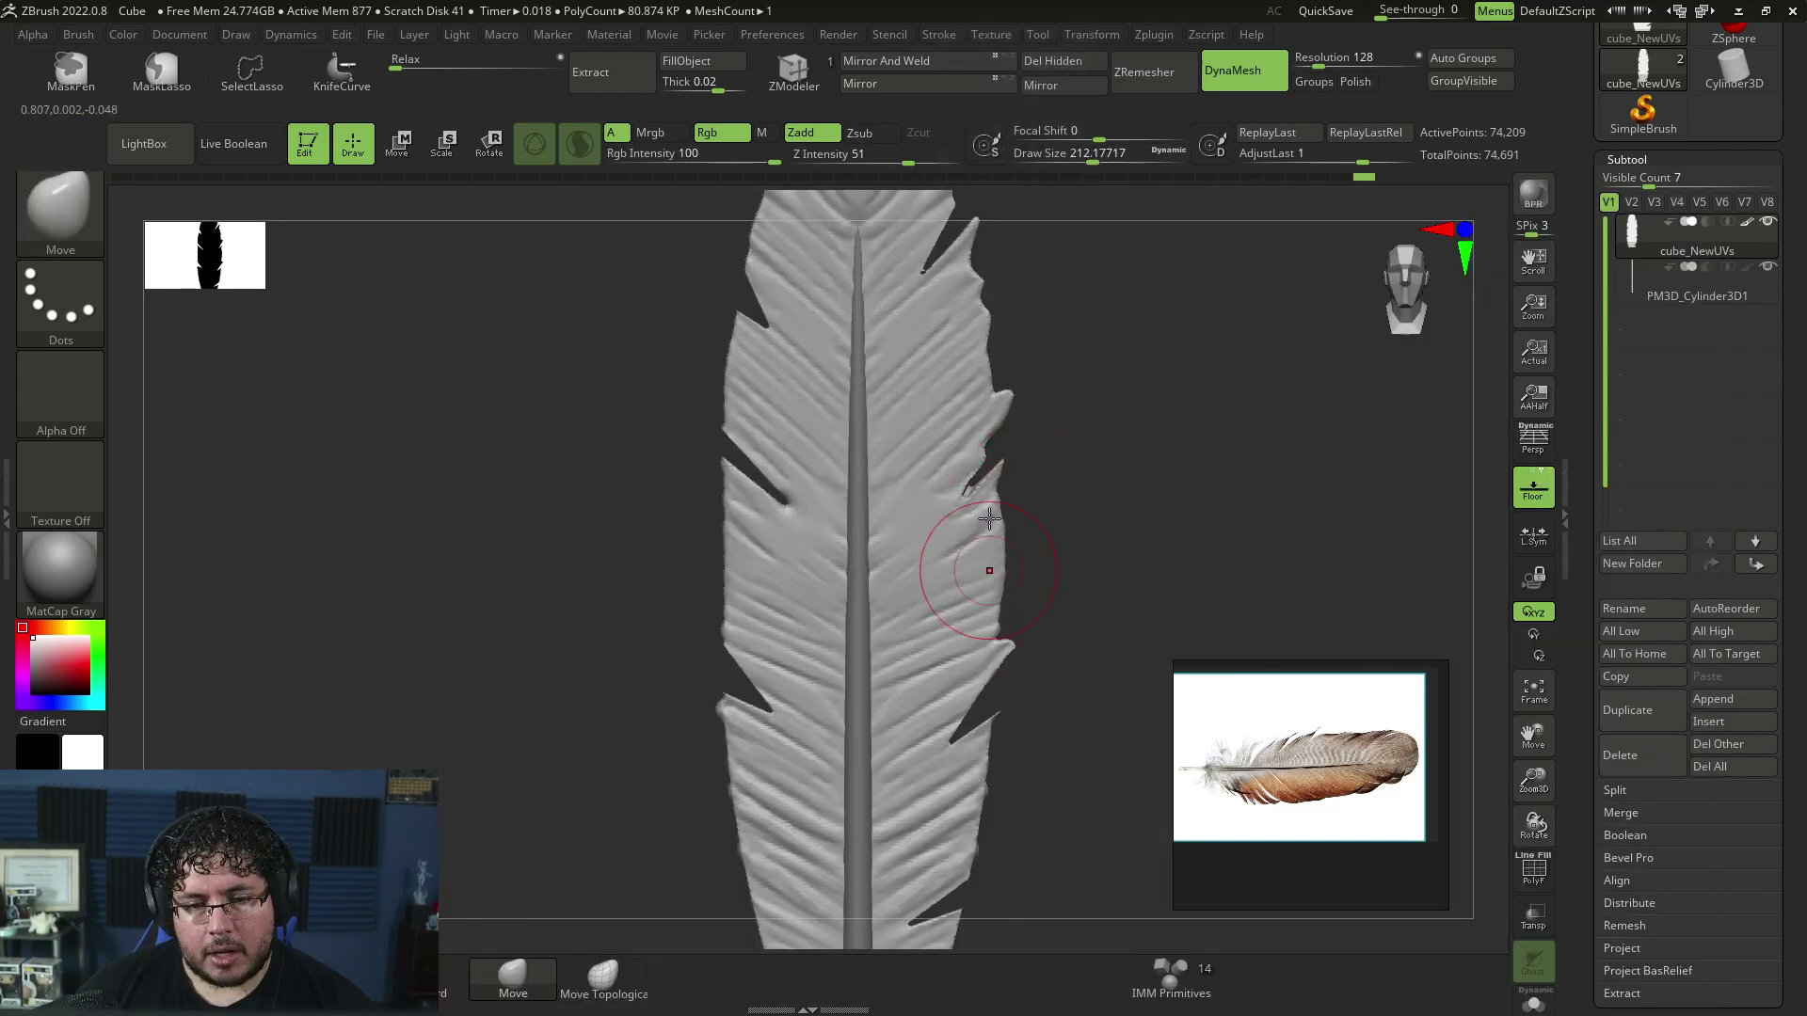
key(space)
drag(1006, 498, 1000, 492)
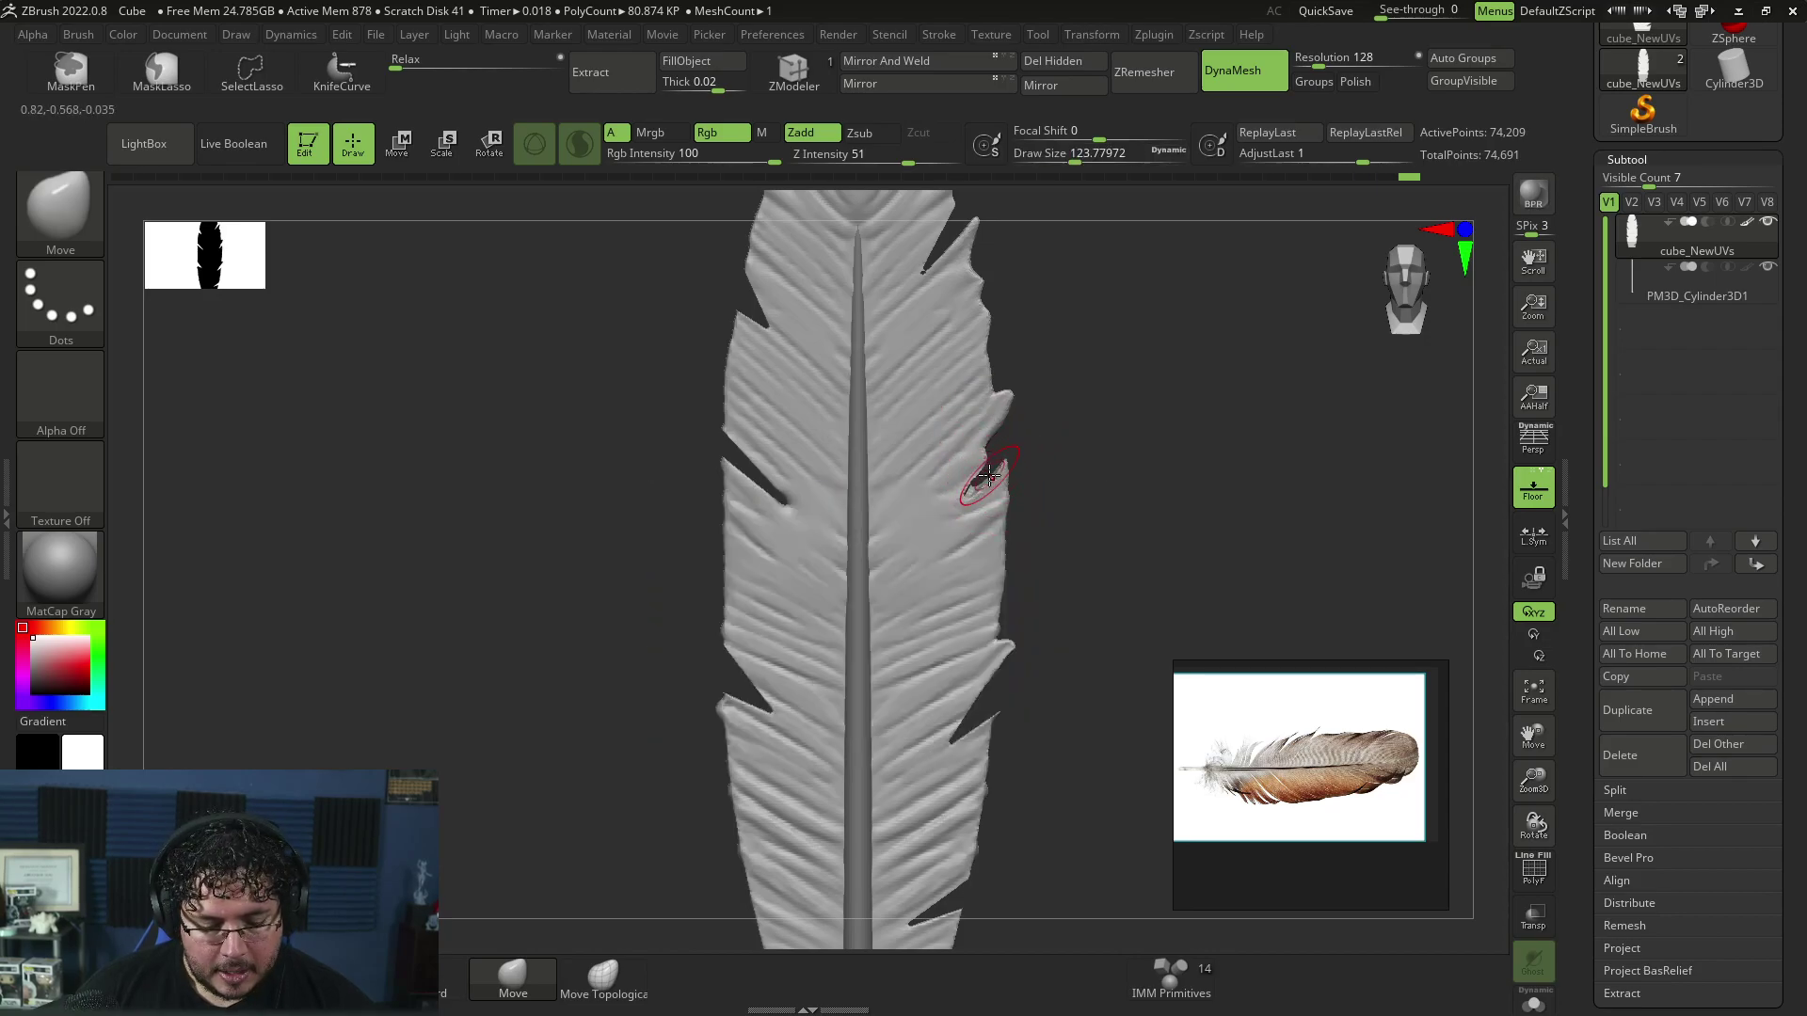
Step: Carve fine creases beside the notches with a small DamStandard brush, undoing stray strokes
key(b)
key(d)
key(s)
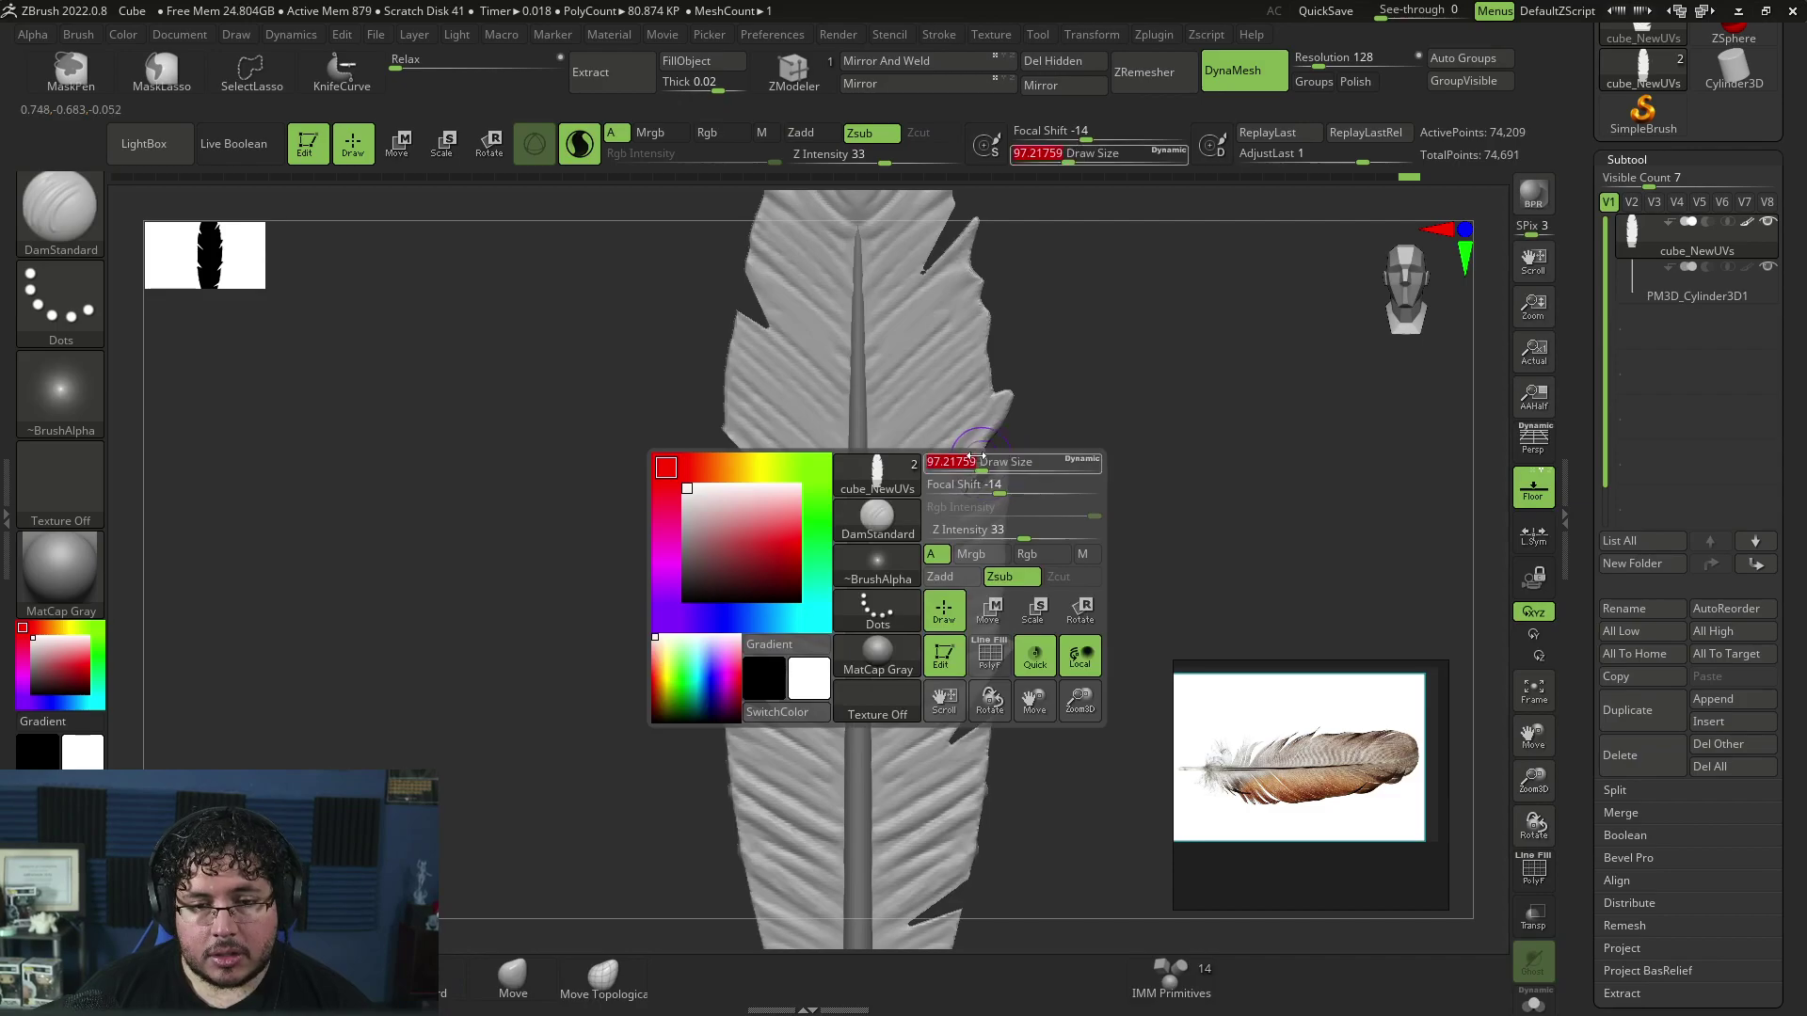
key(space)
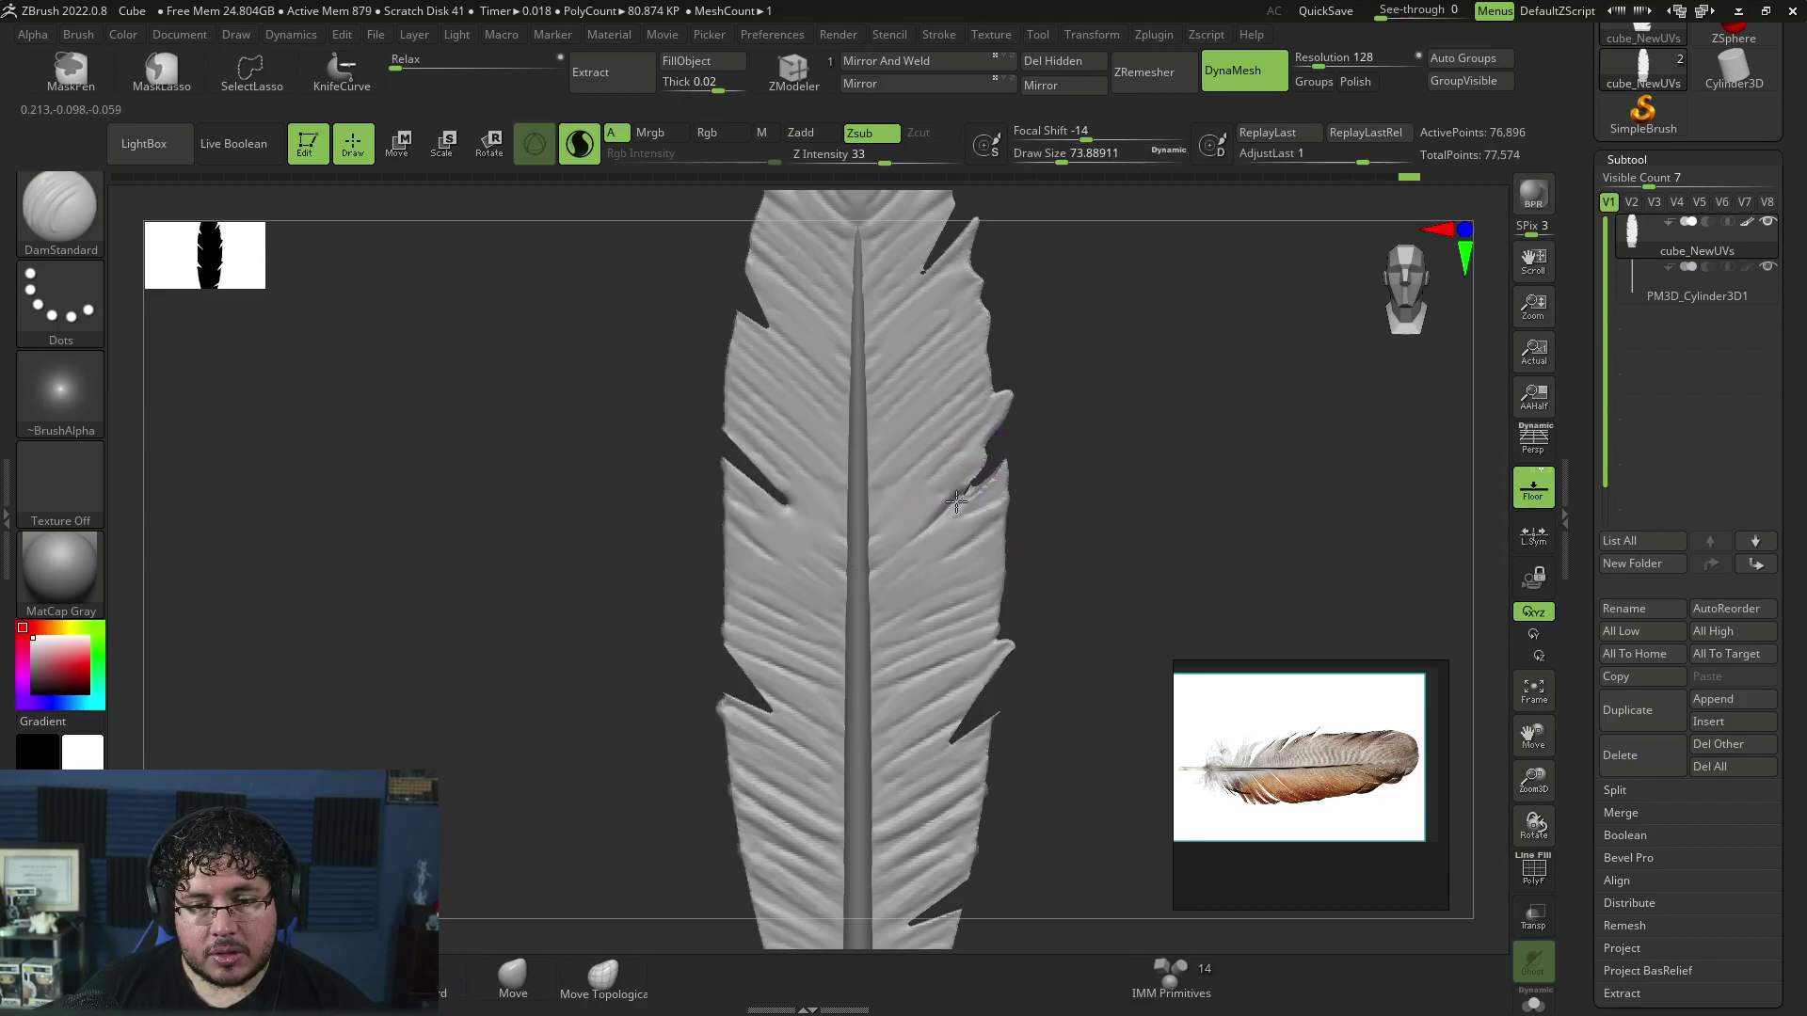
key(space)
drag(891, 506, 815, 514)
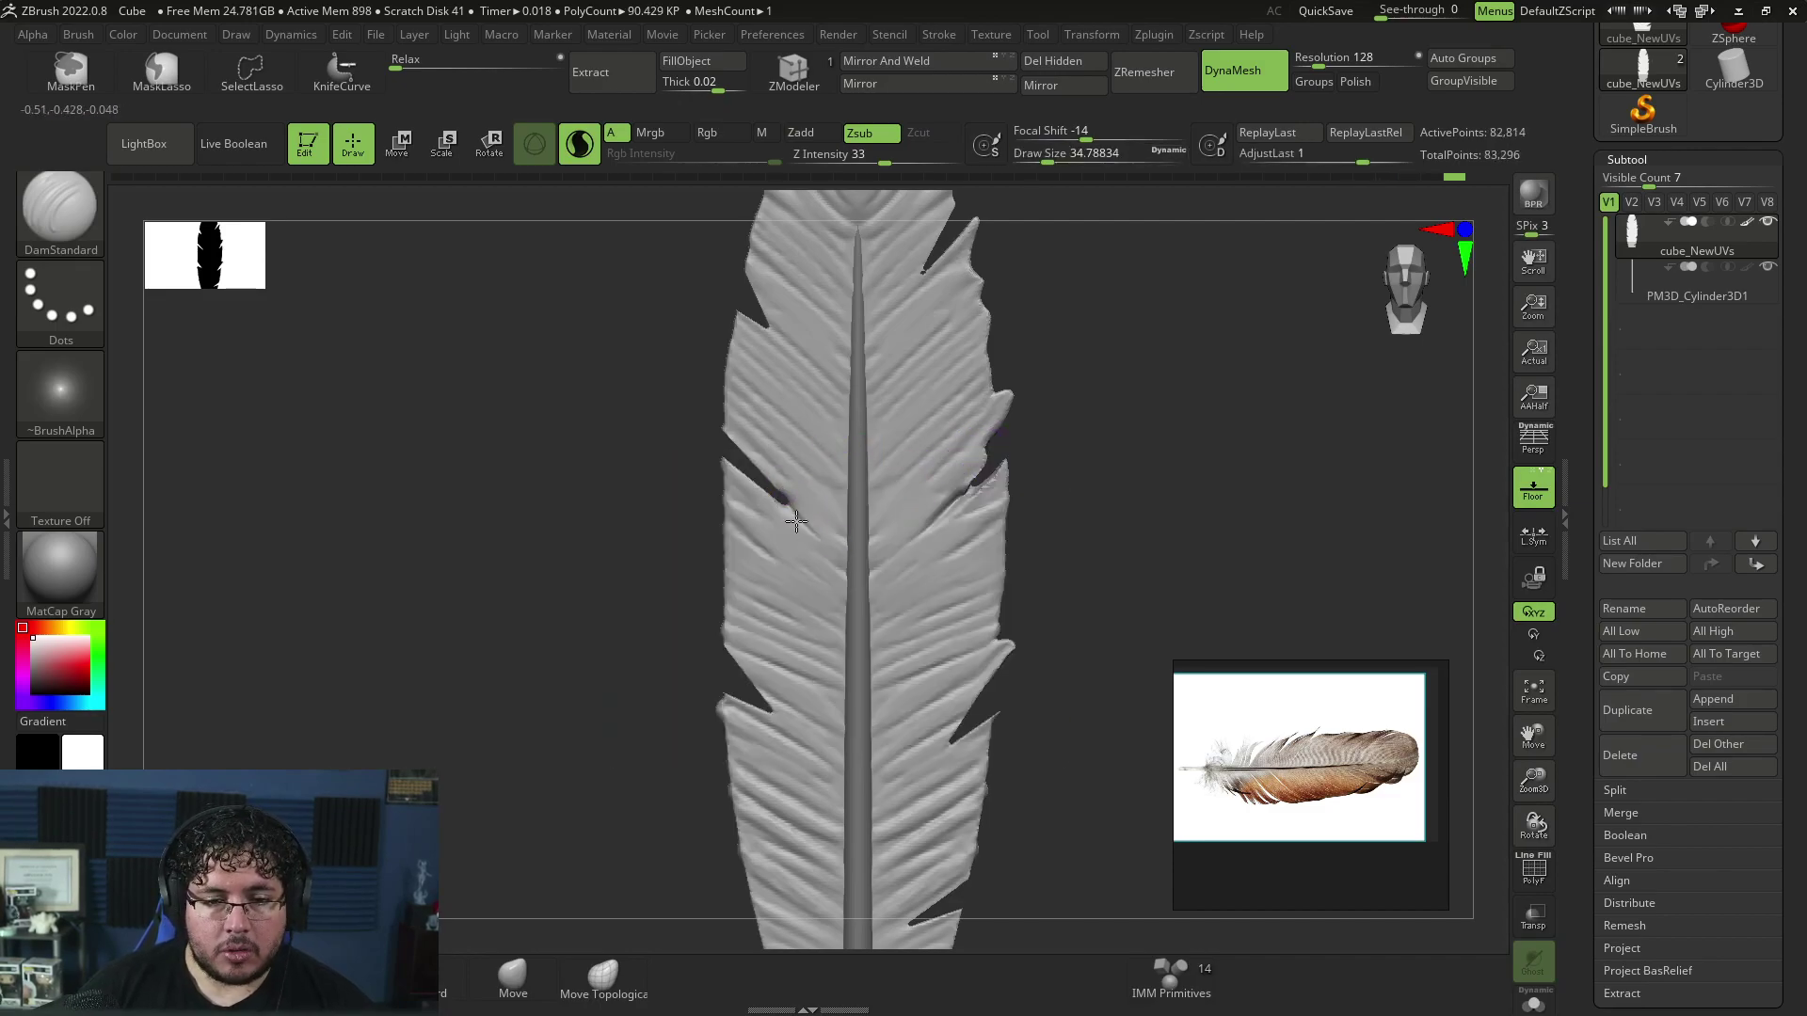
key(ctrl+z)
key(ctrl+z)
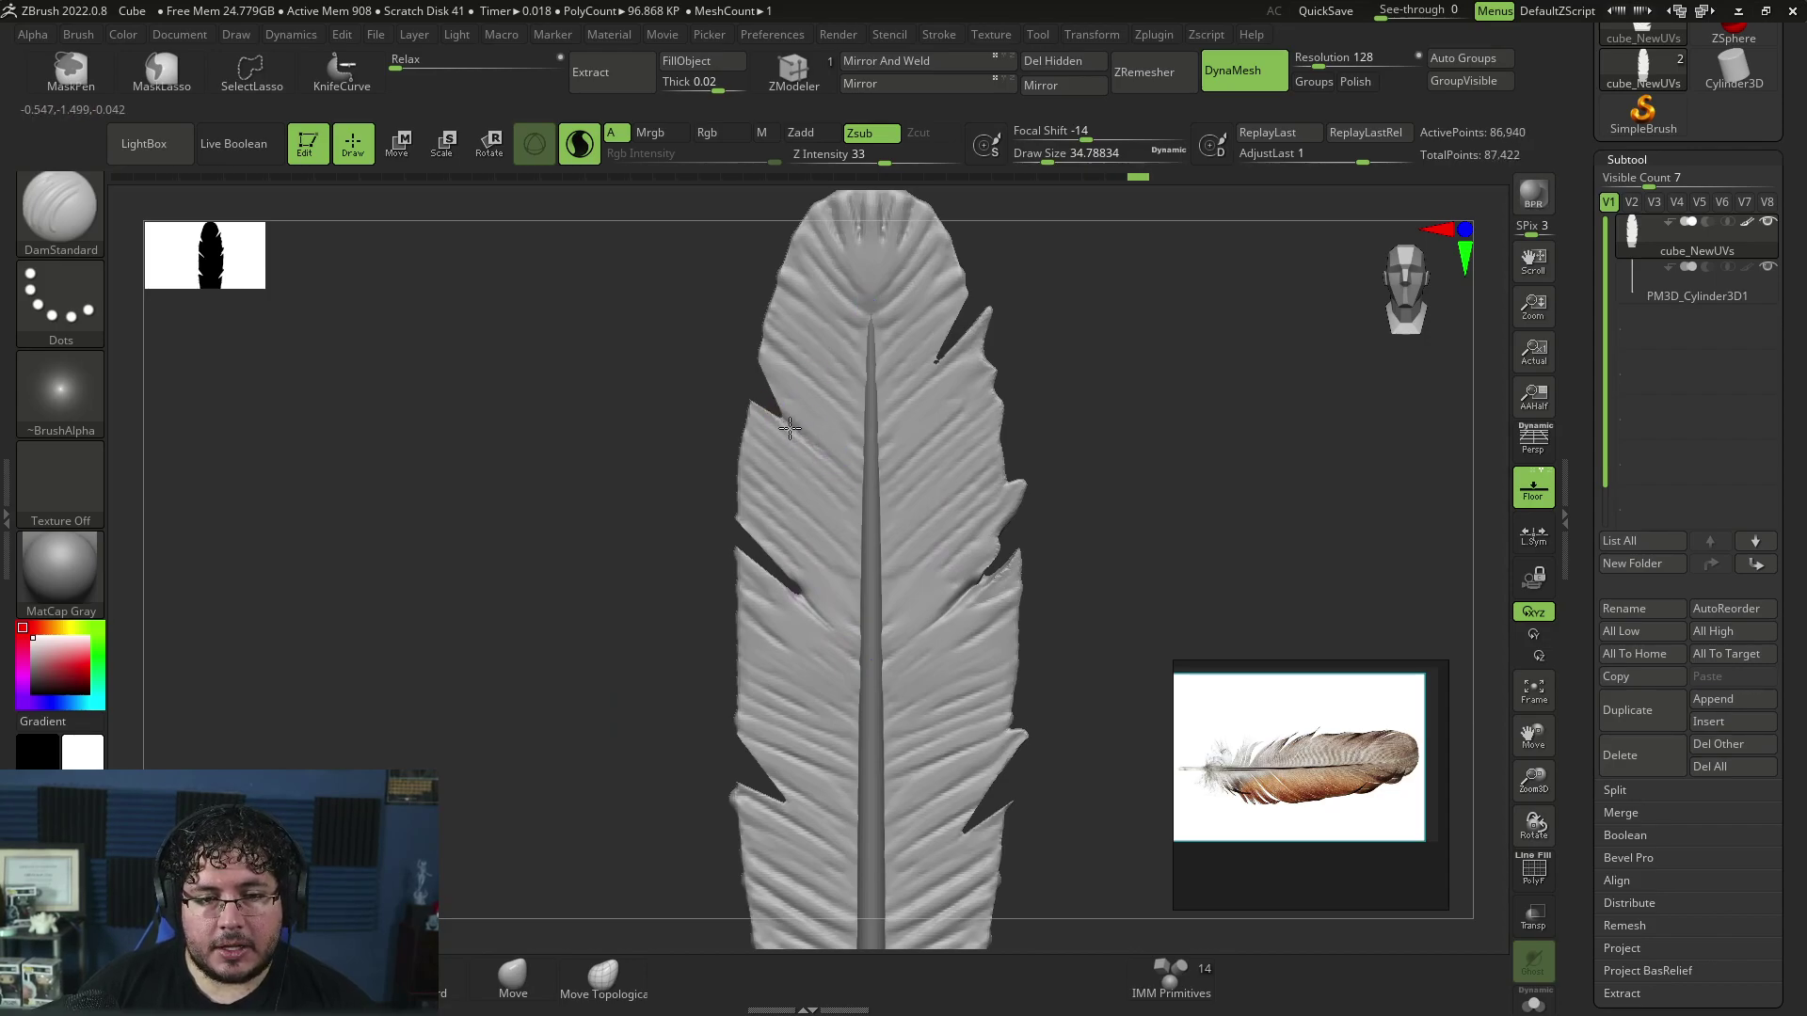
Step: Pick ClayBuildup and redo forward through history to the latest feather shape
key(b)
key(c)
key(b)
key(ctrl+z)
key(ctrl+shift+z)
key(ctrl+shift+z)
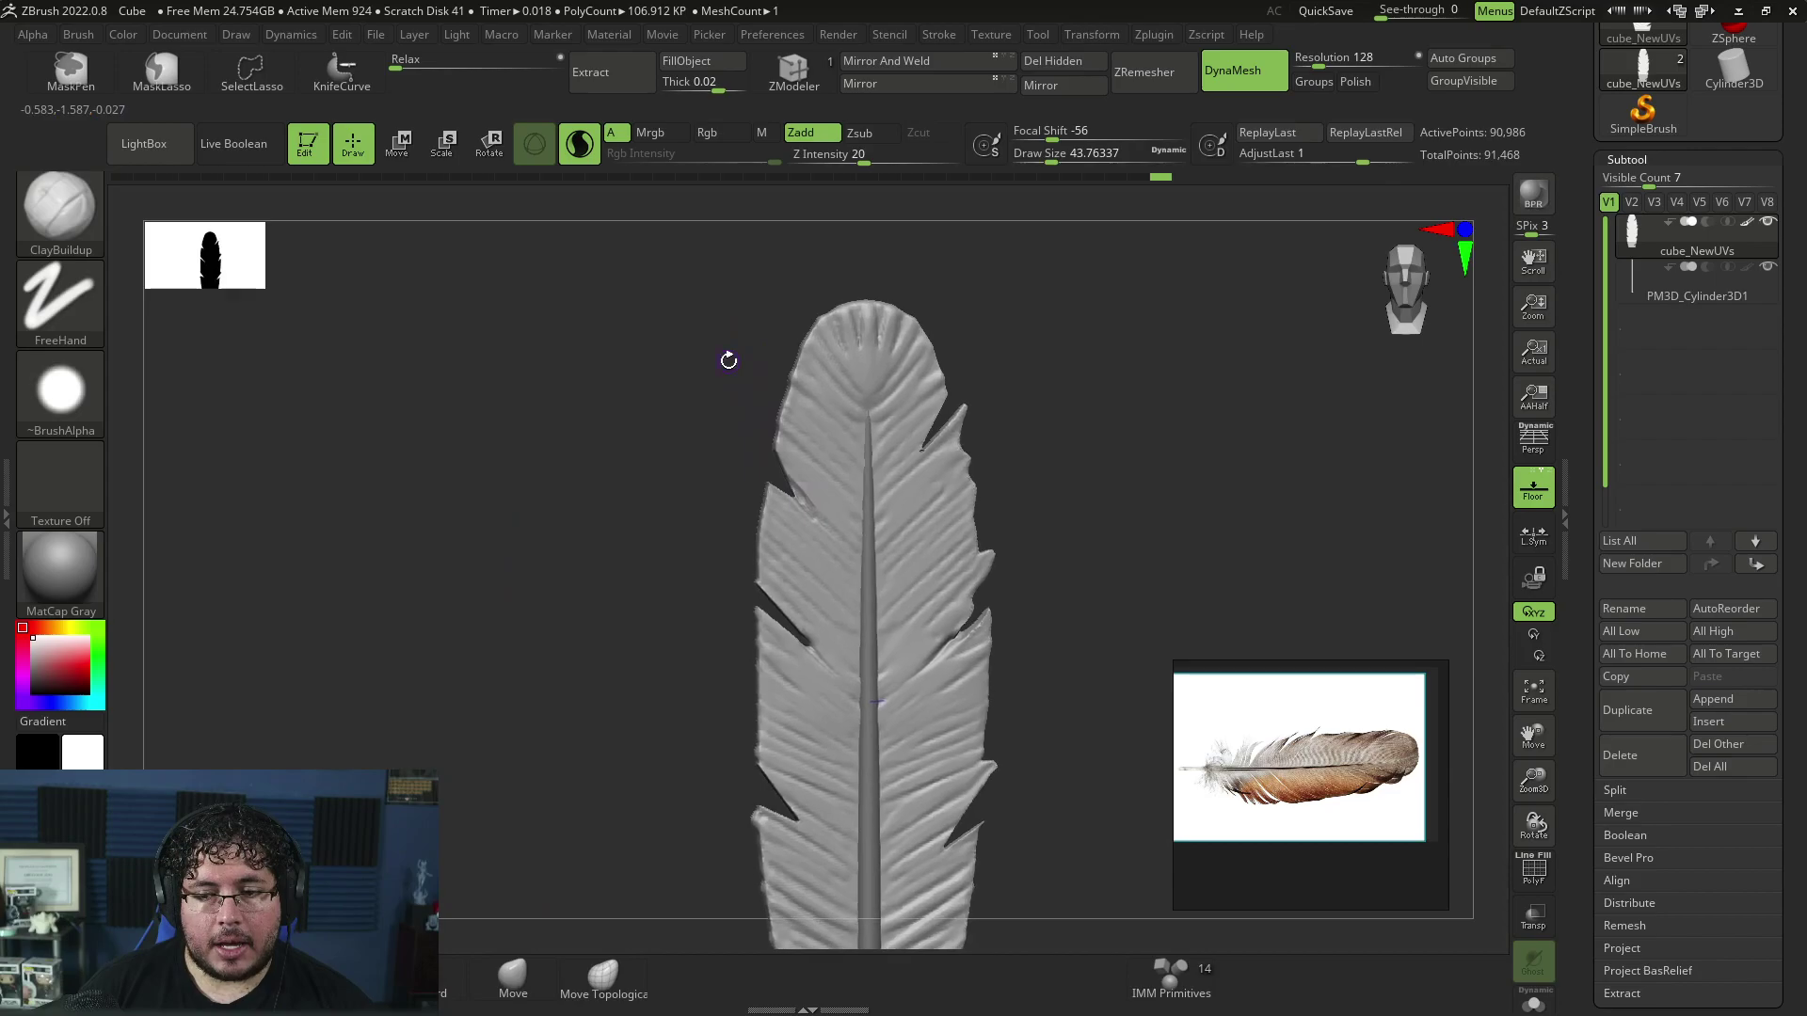
key(ctrl+shift+z)
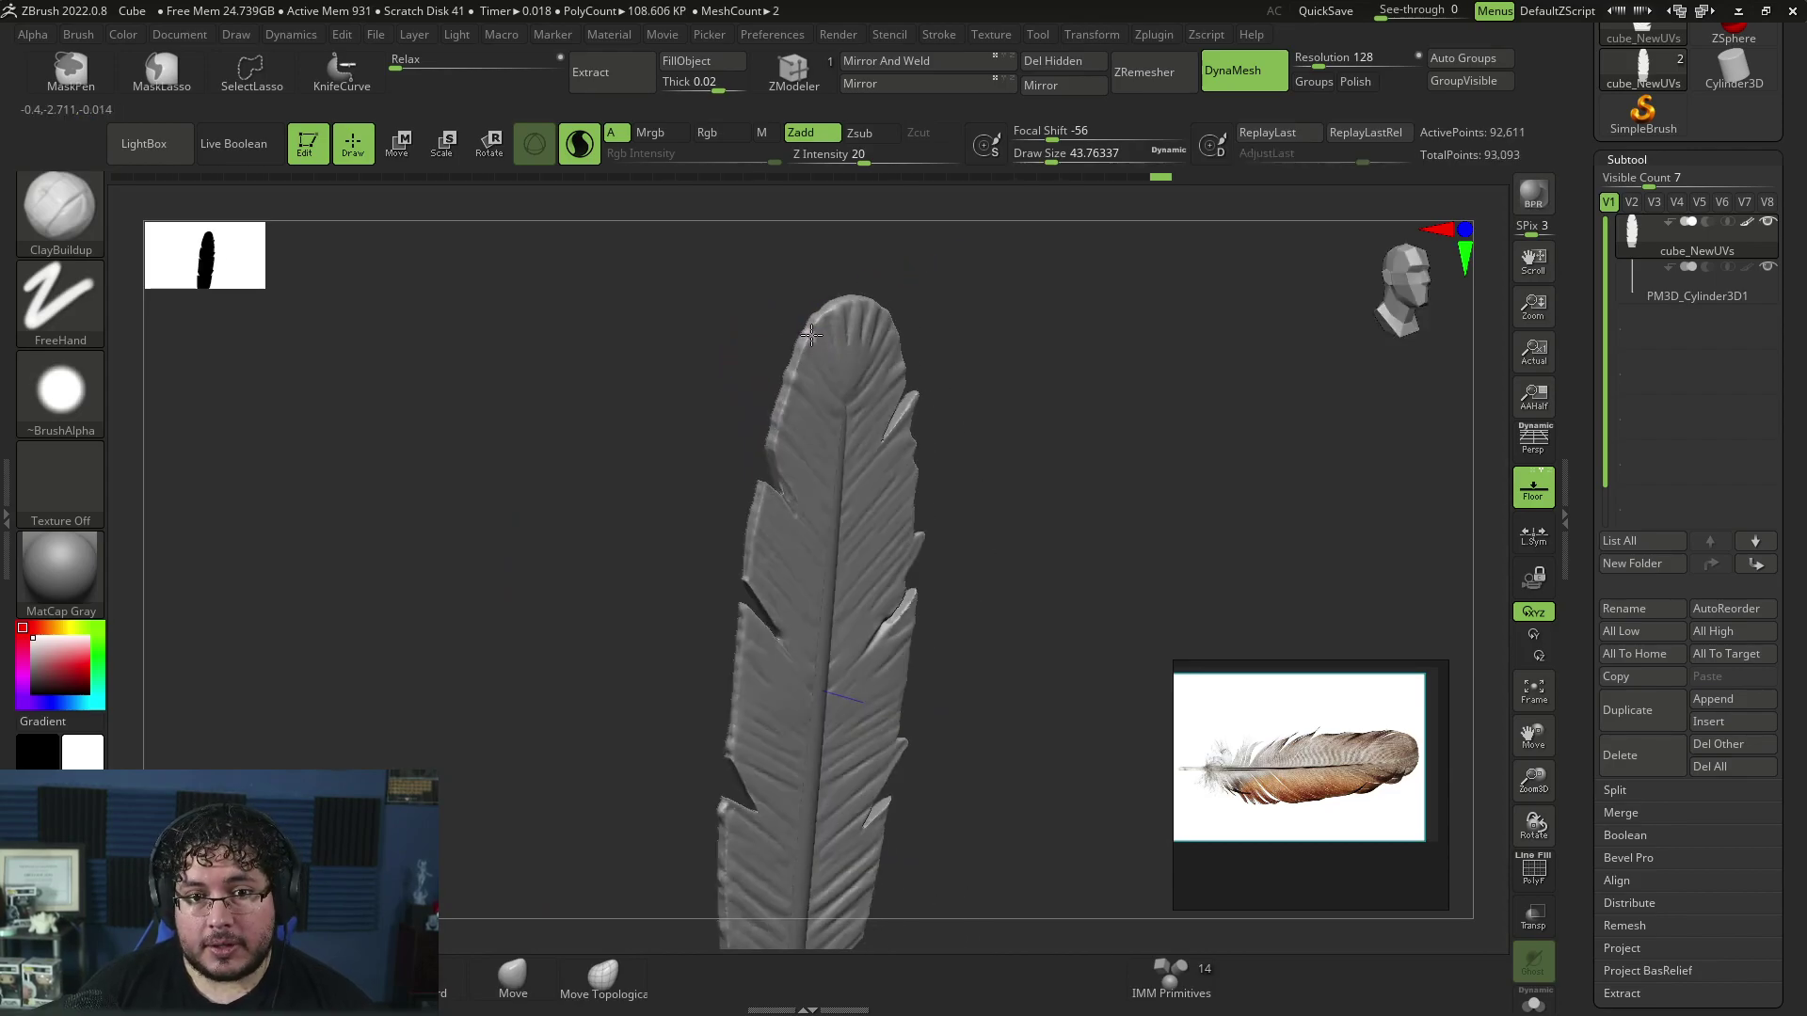
key(ctrl+shift+z)
key(ctrl+shift+z)
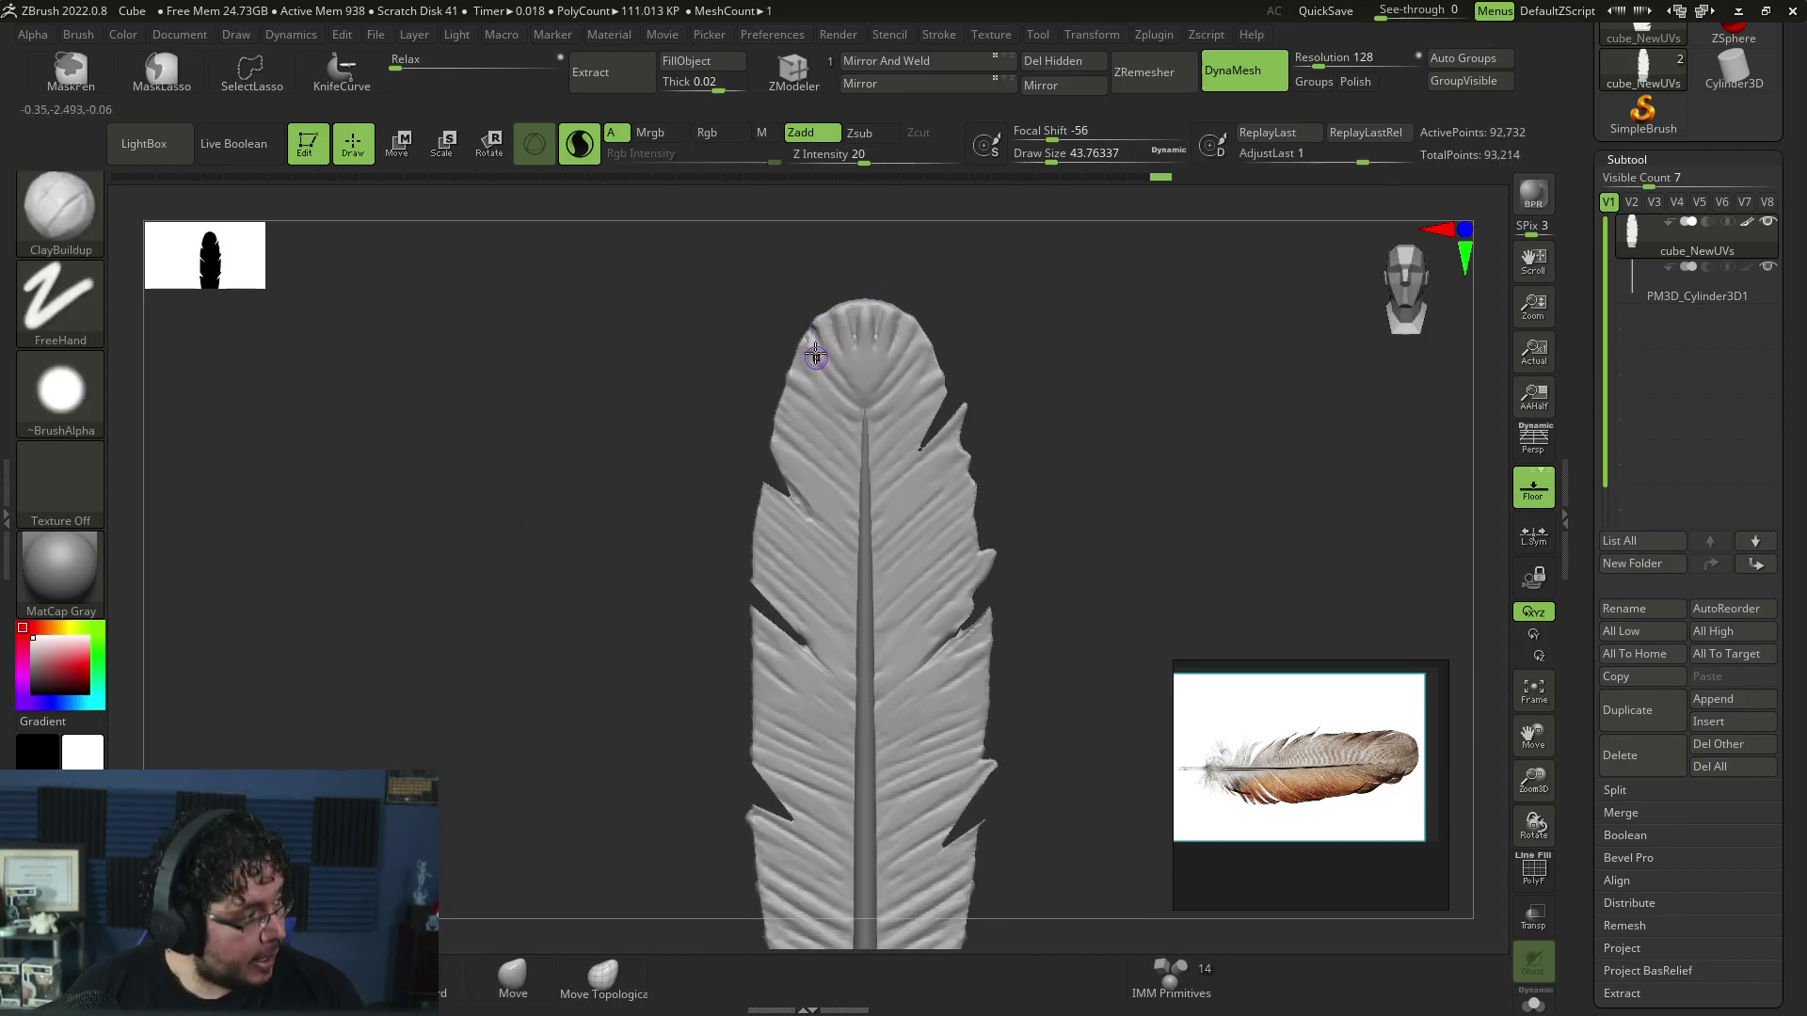
key(ctrl+shift+z)
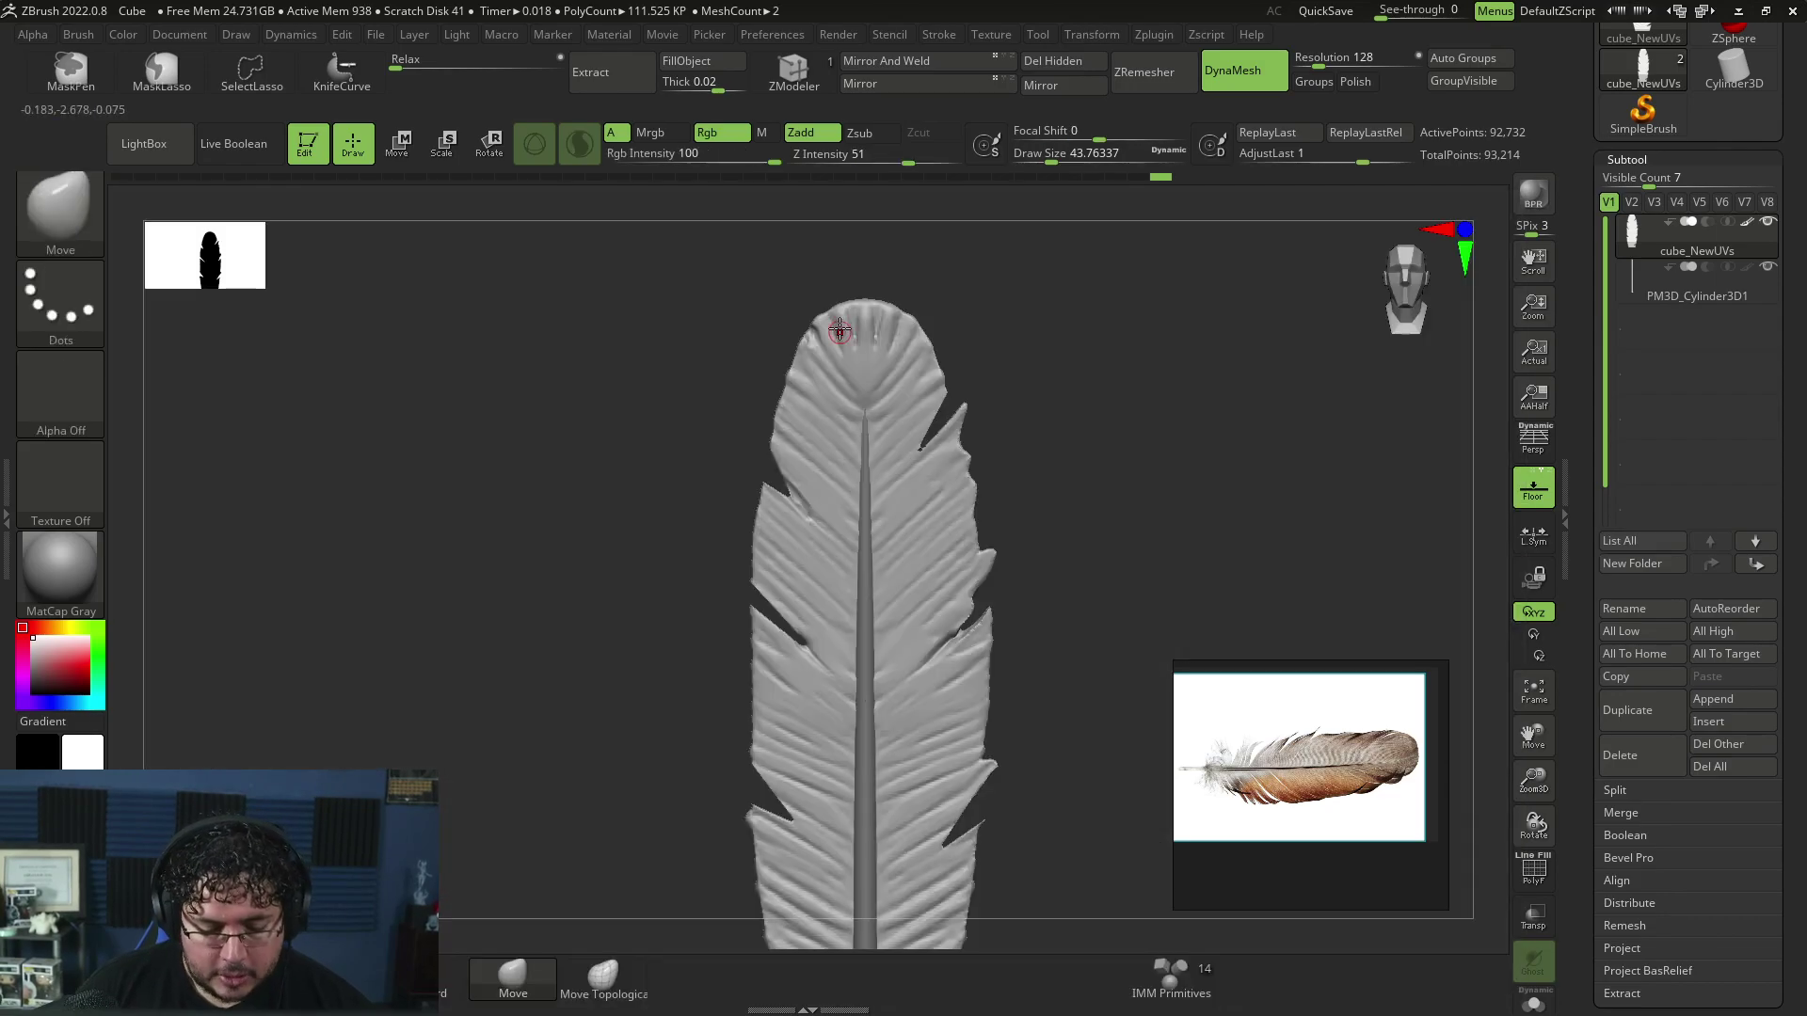
key(ctrl+shift+z)
key(ctrl+shift+z)
Step: Pull the feather tip upward into a point with Move, then ready MaskPen for masking
drag(861, 282, 872, 229)
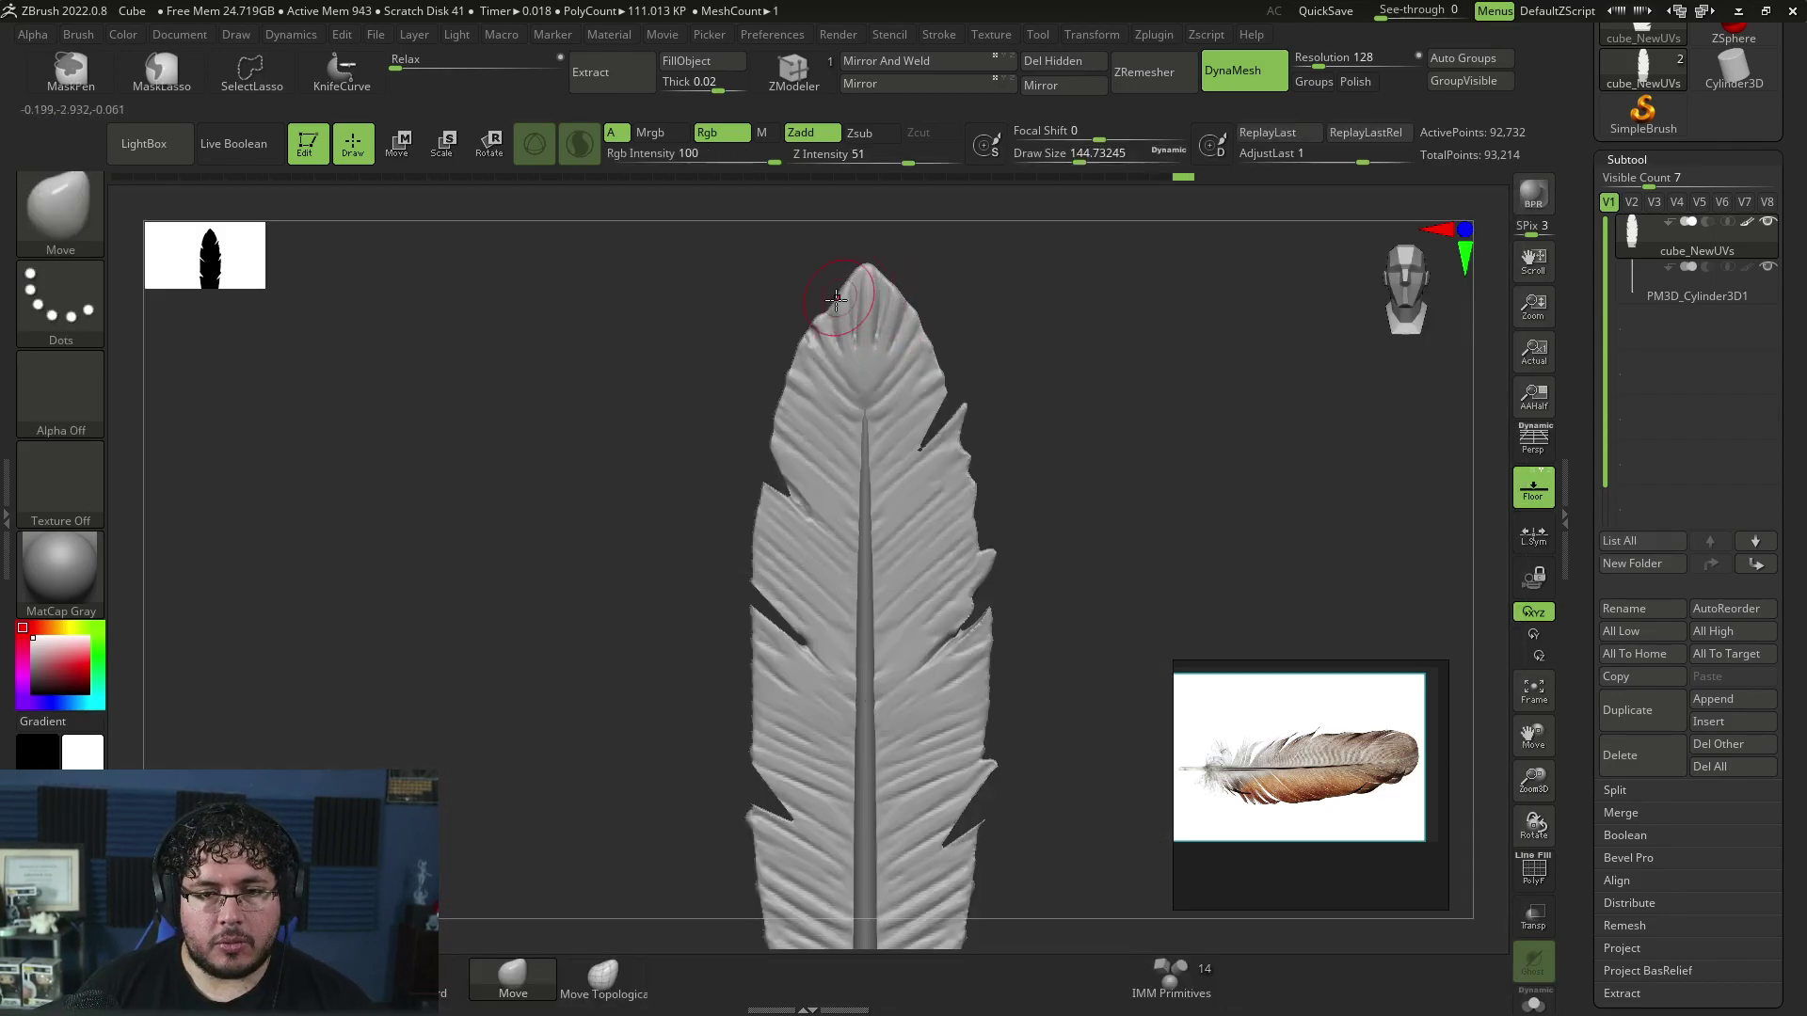
alt+drag(890, 300, 901, 303)
drag(791, 325, 833, 335)
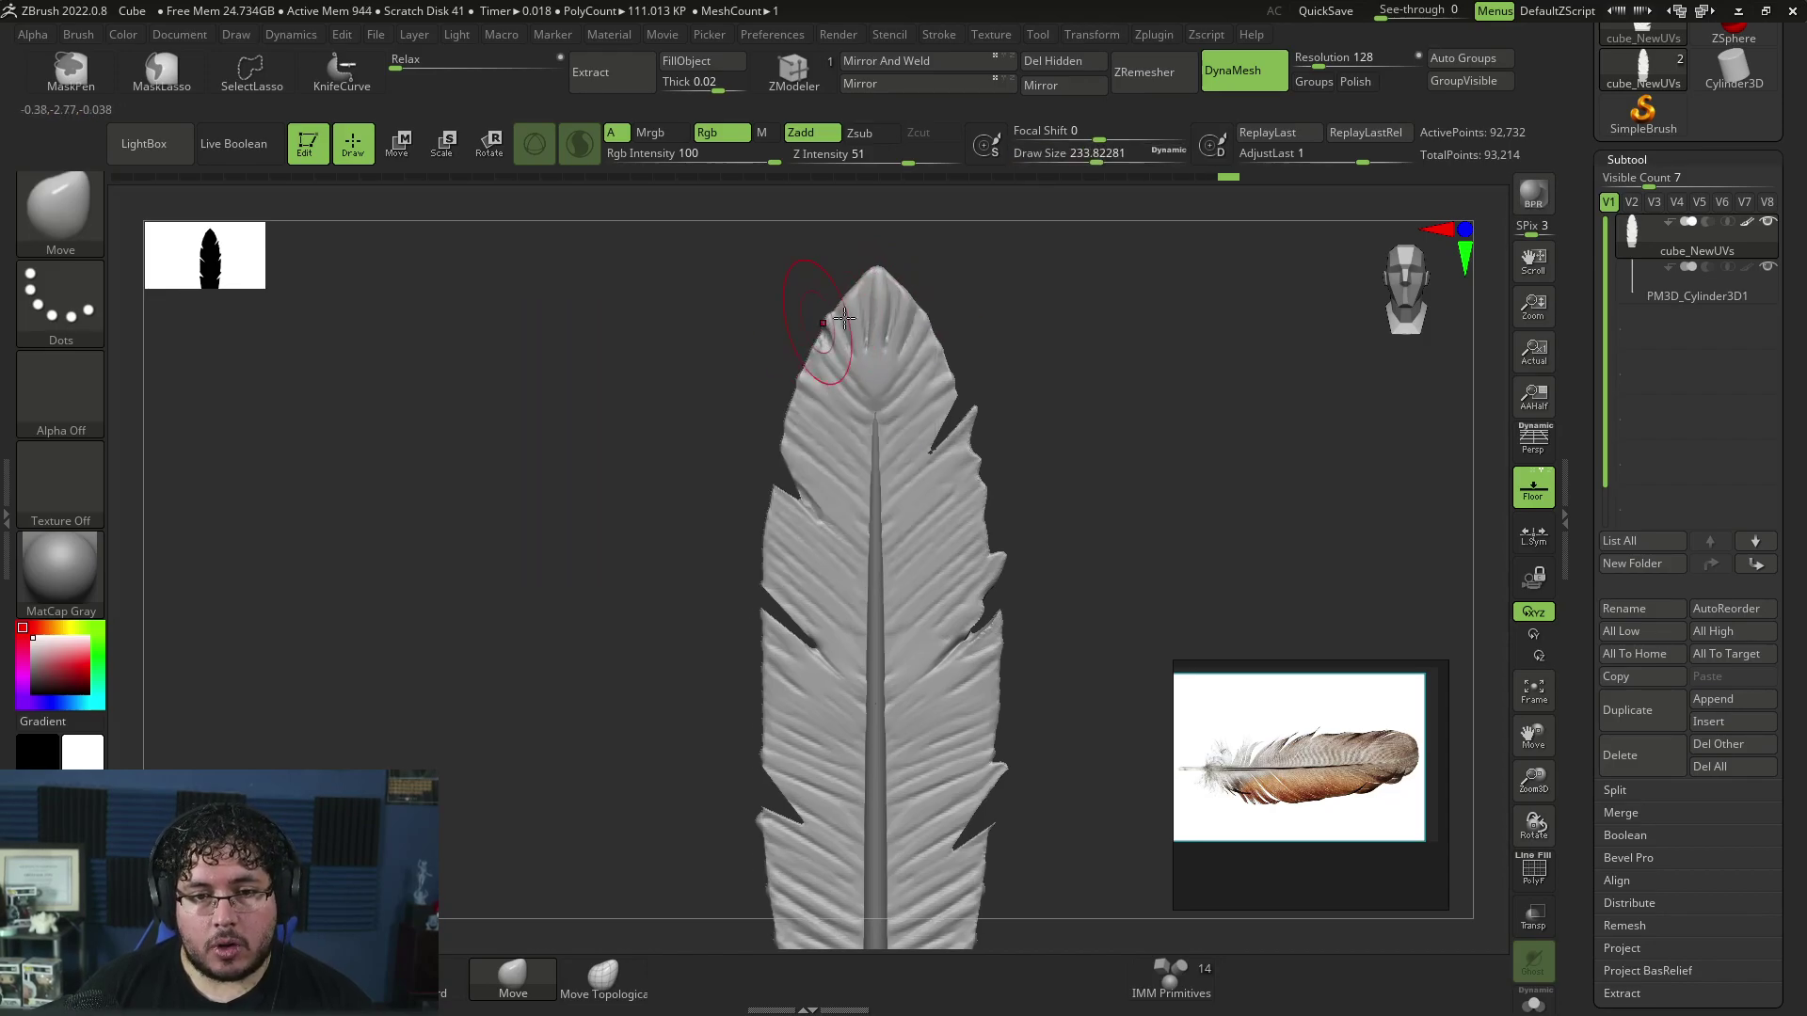
key(b)
key(m)
key(p)
key(space)
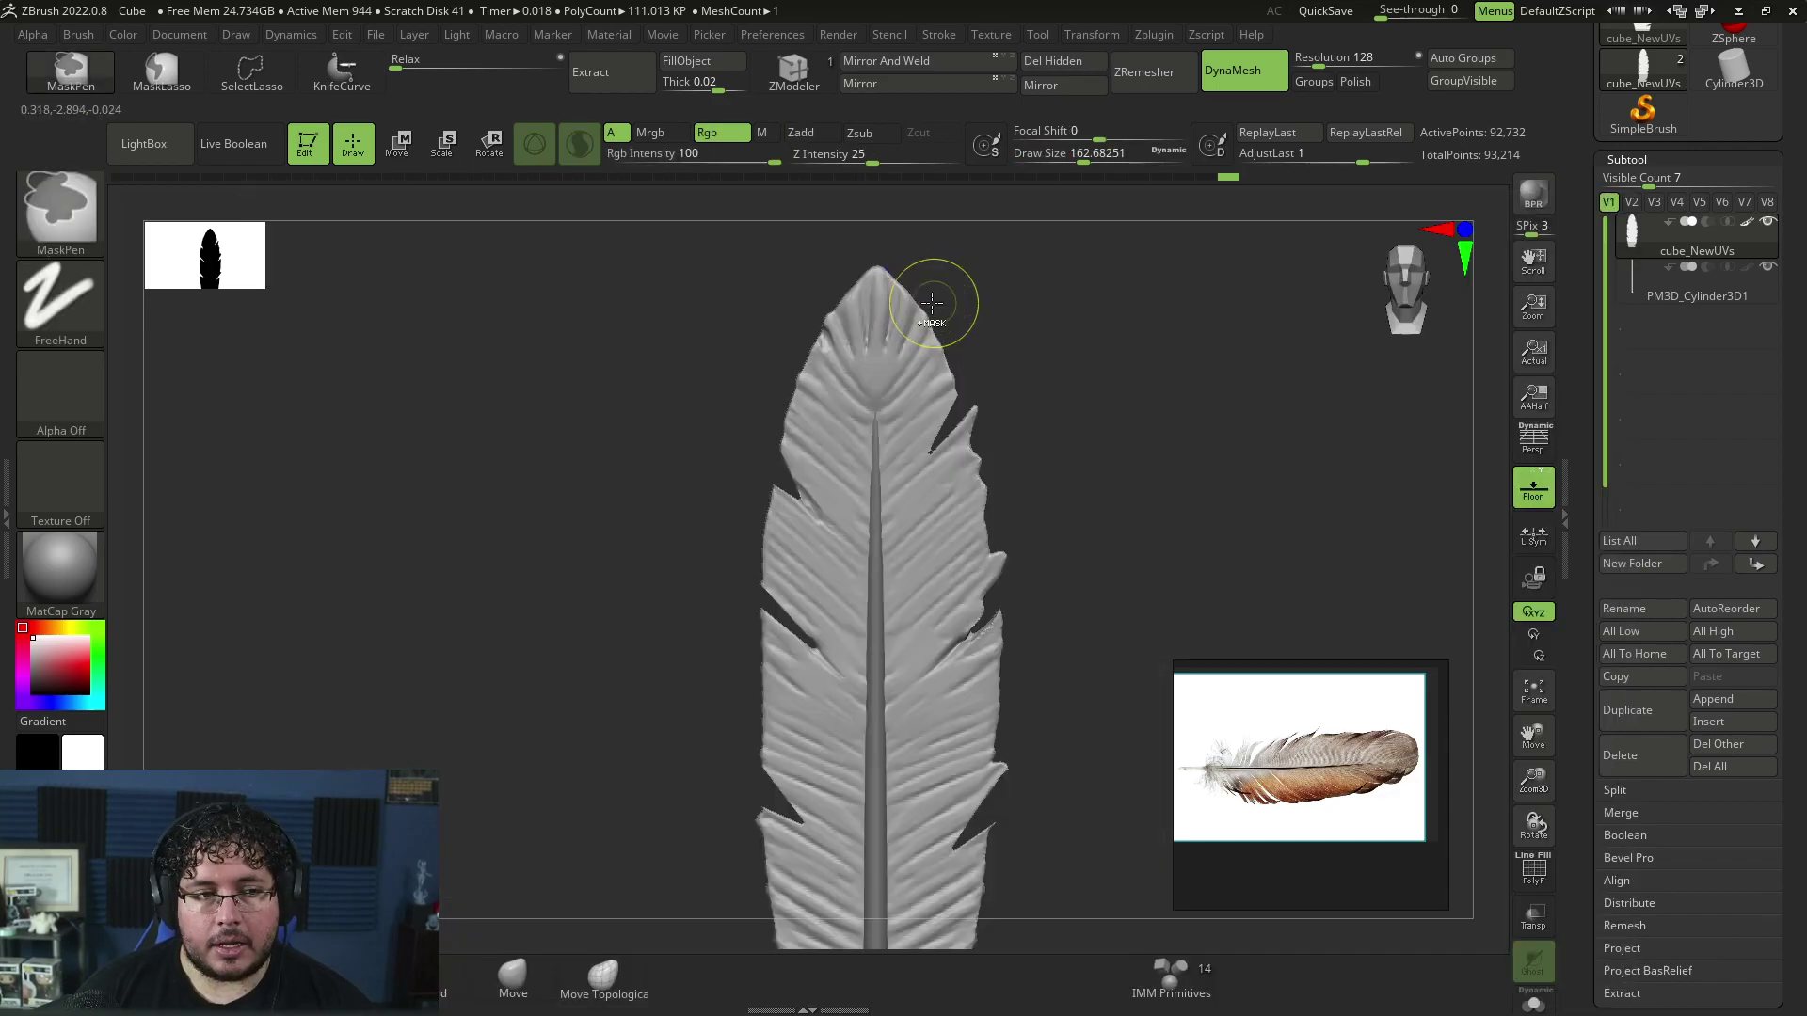
Step: Back on ClayBuildup, mask part of the feather and smooth its surface with Shift
key(b)
key(c)
key(b)
key(f)
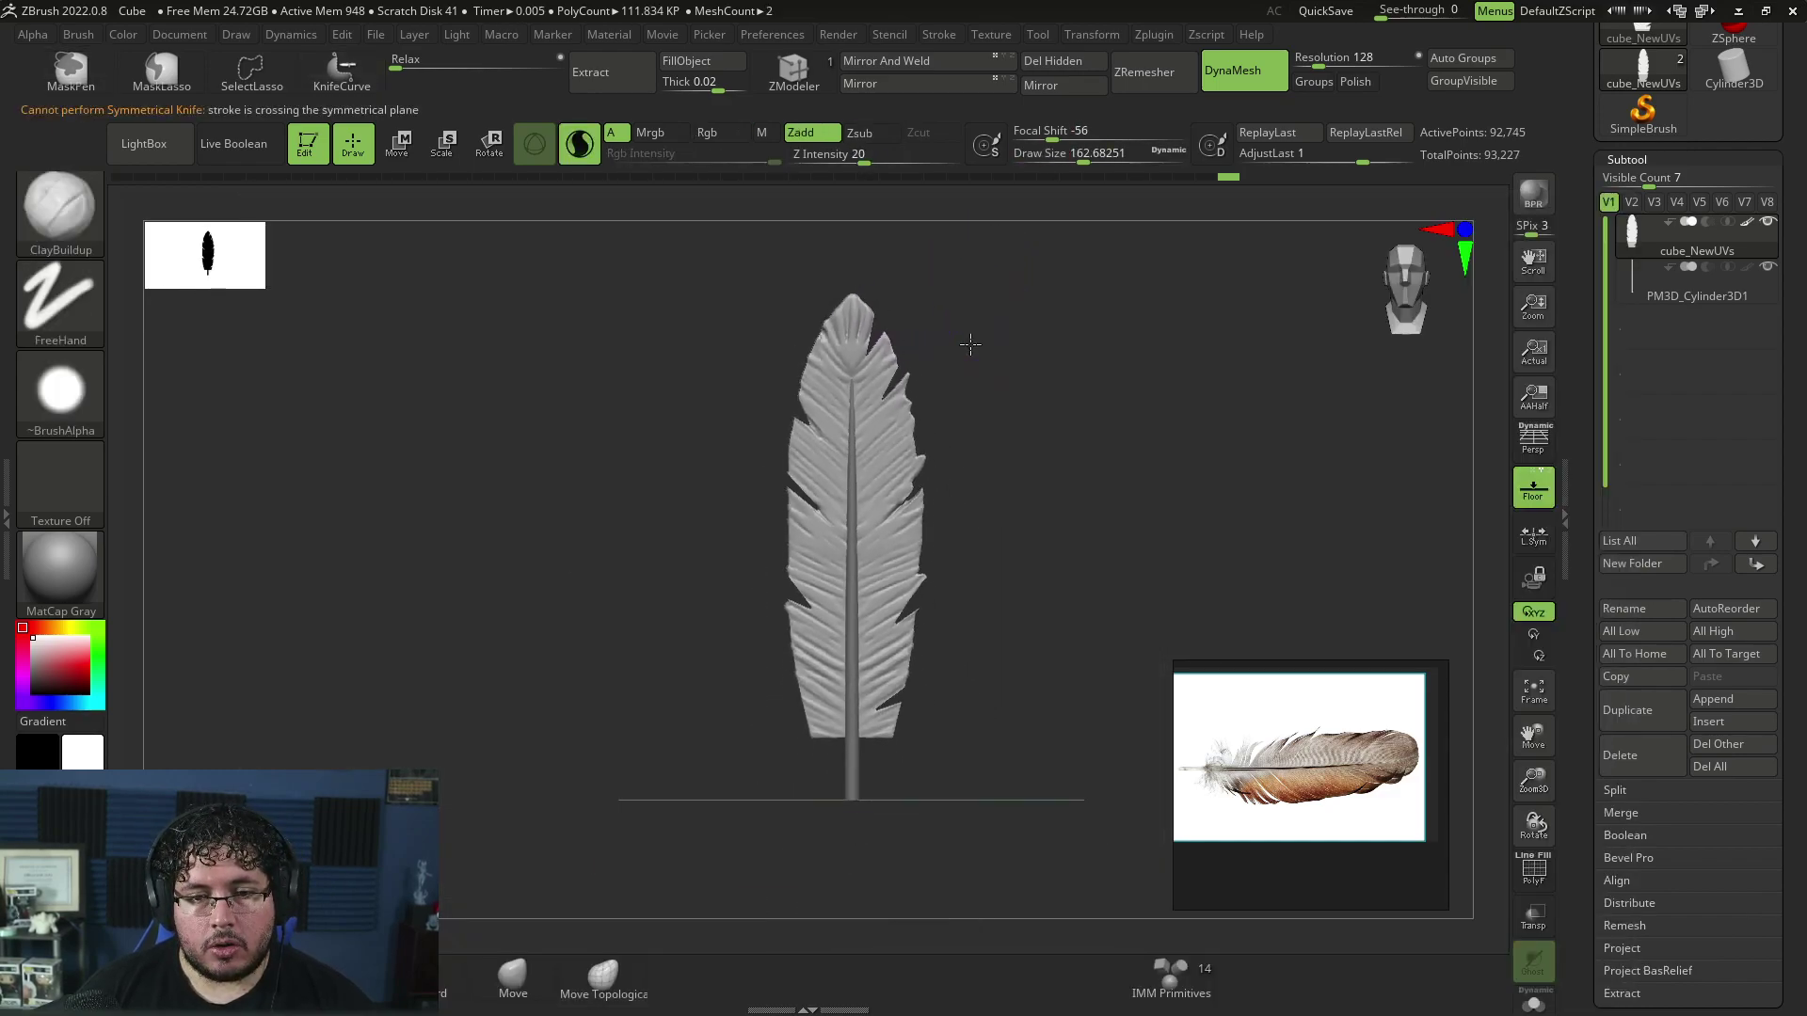
alt+drag(969, 335, 947, 503)
key(ctrl)
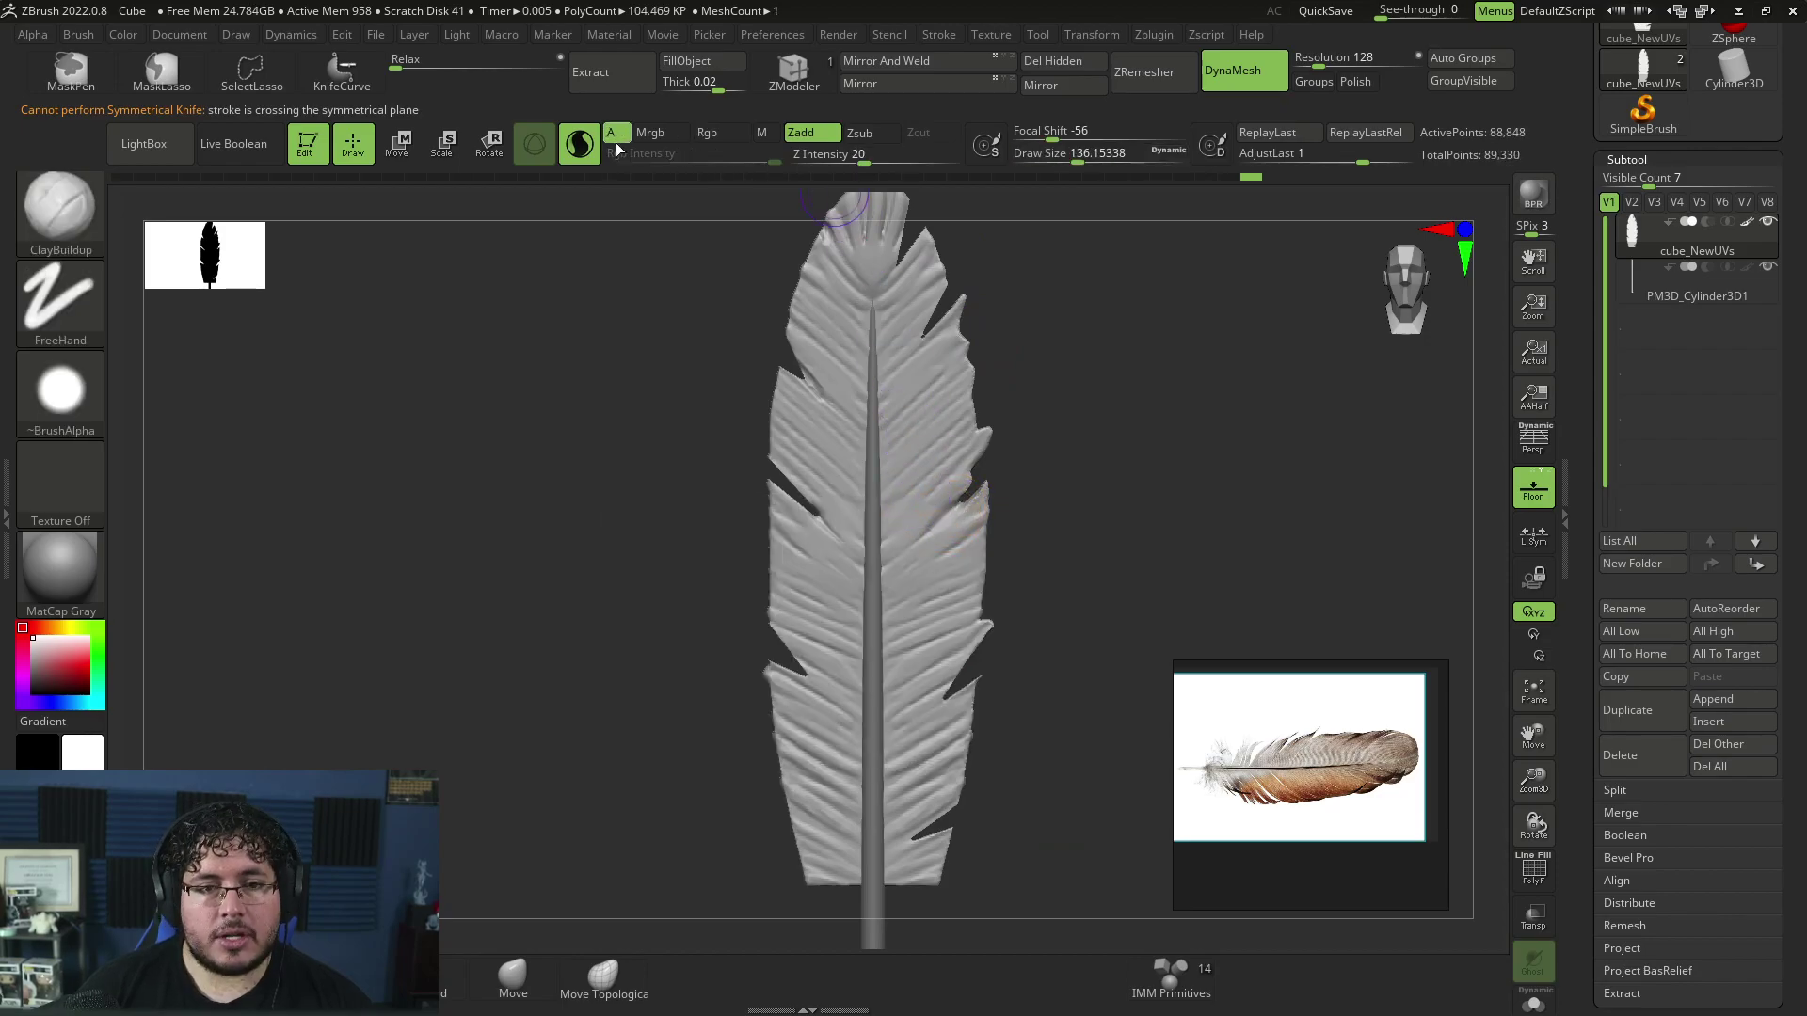
key(shift)
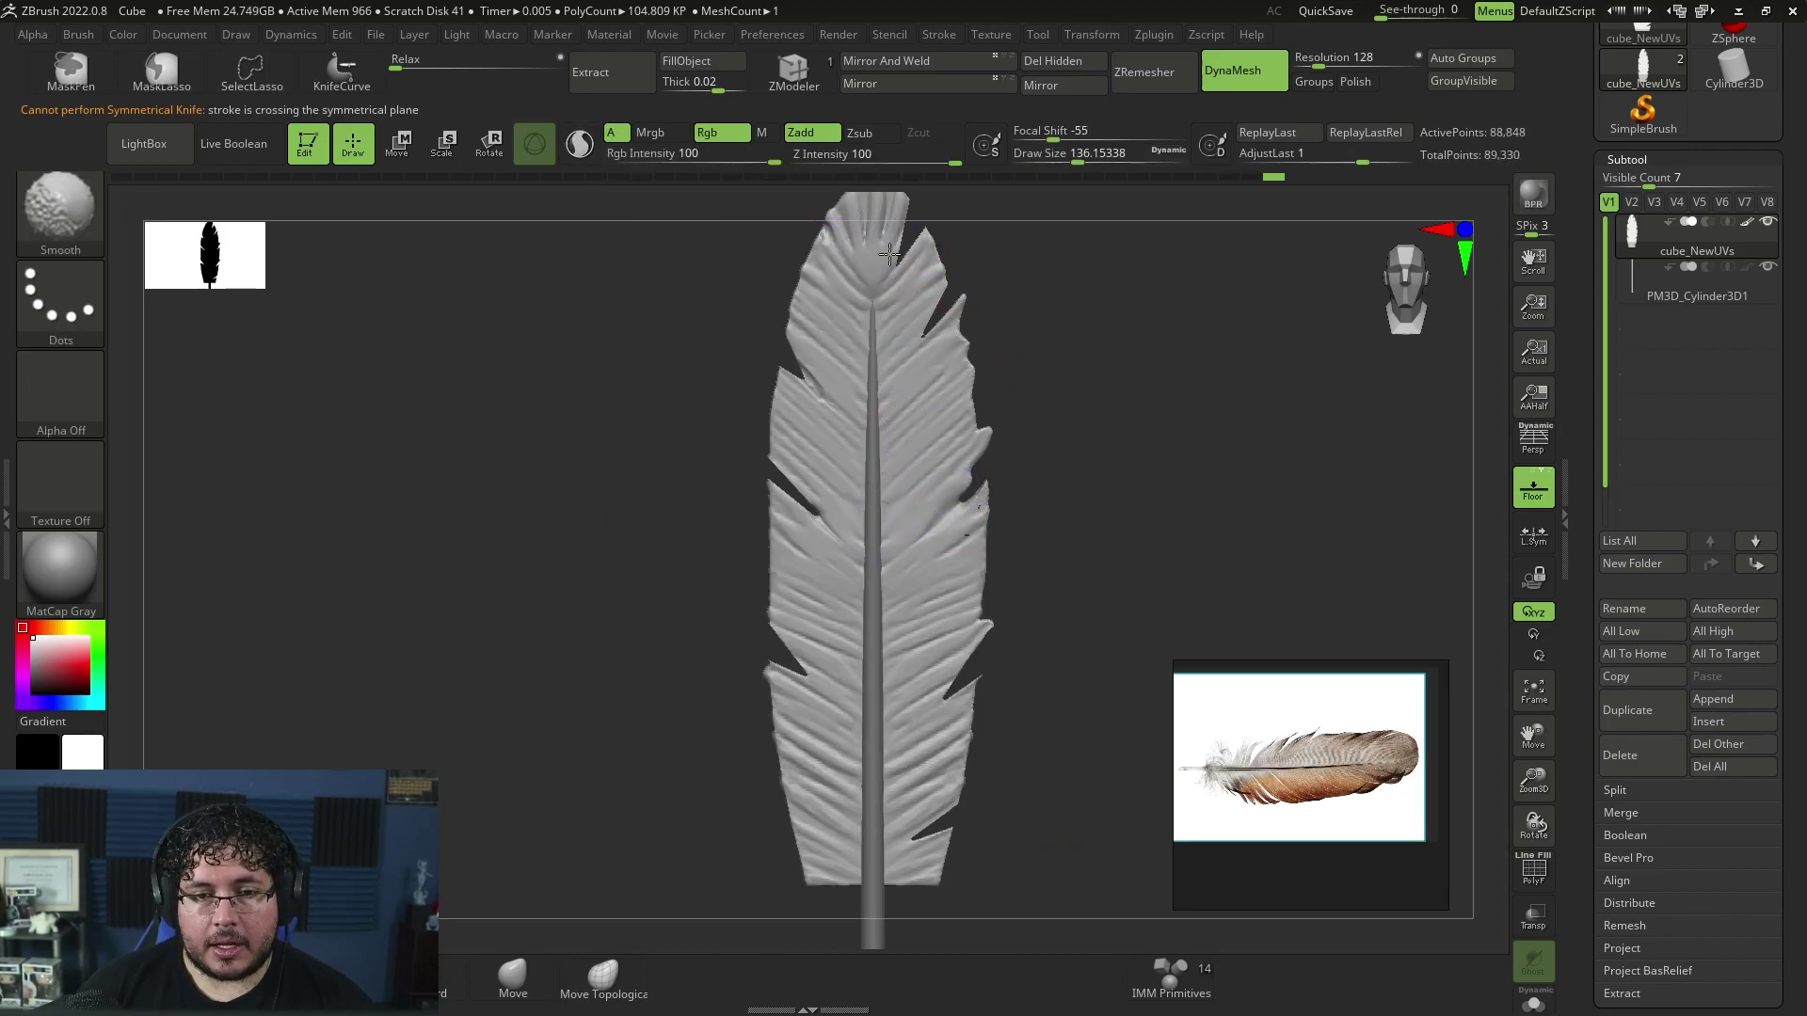
mouse_move(1033, 489)
mouse_down()
mouse_move(1010, 532)
mouse_move(1030, 540)
mouse_up()
Step: Flatten the feather surface with TrimDynamic, checking it from diagonal and front views
key(b)
key(t)
key(d)
drag(1022, 519, 832, 470)
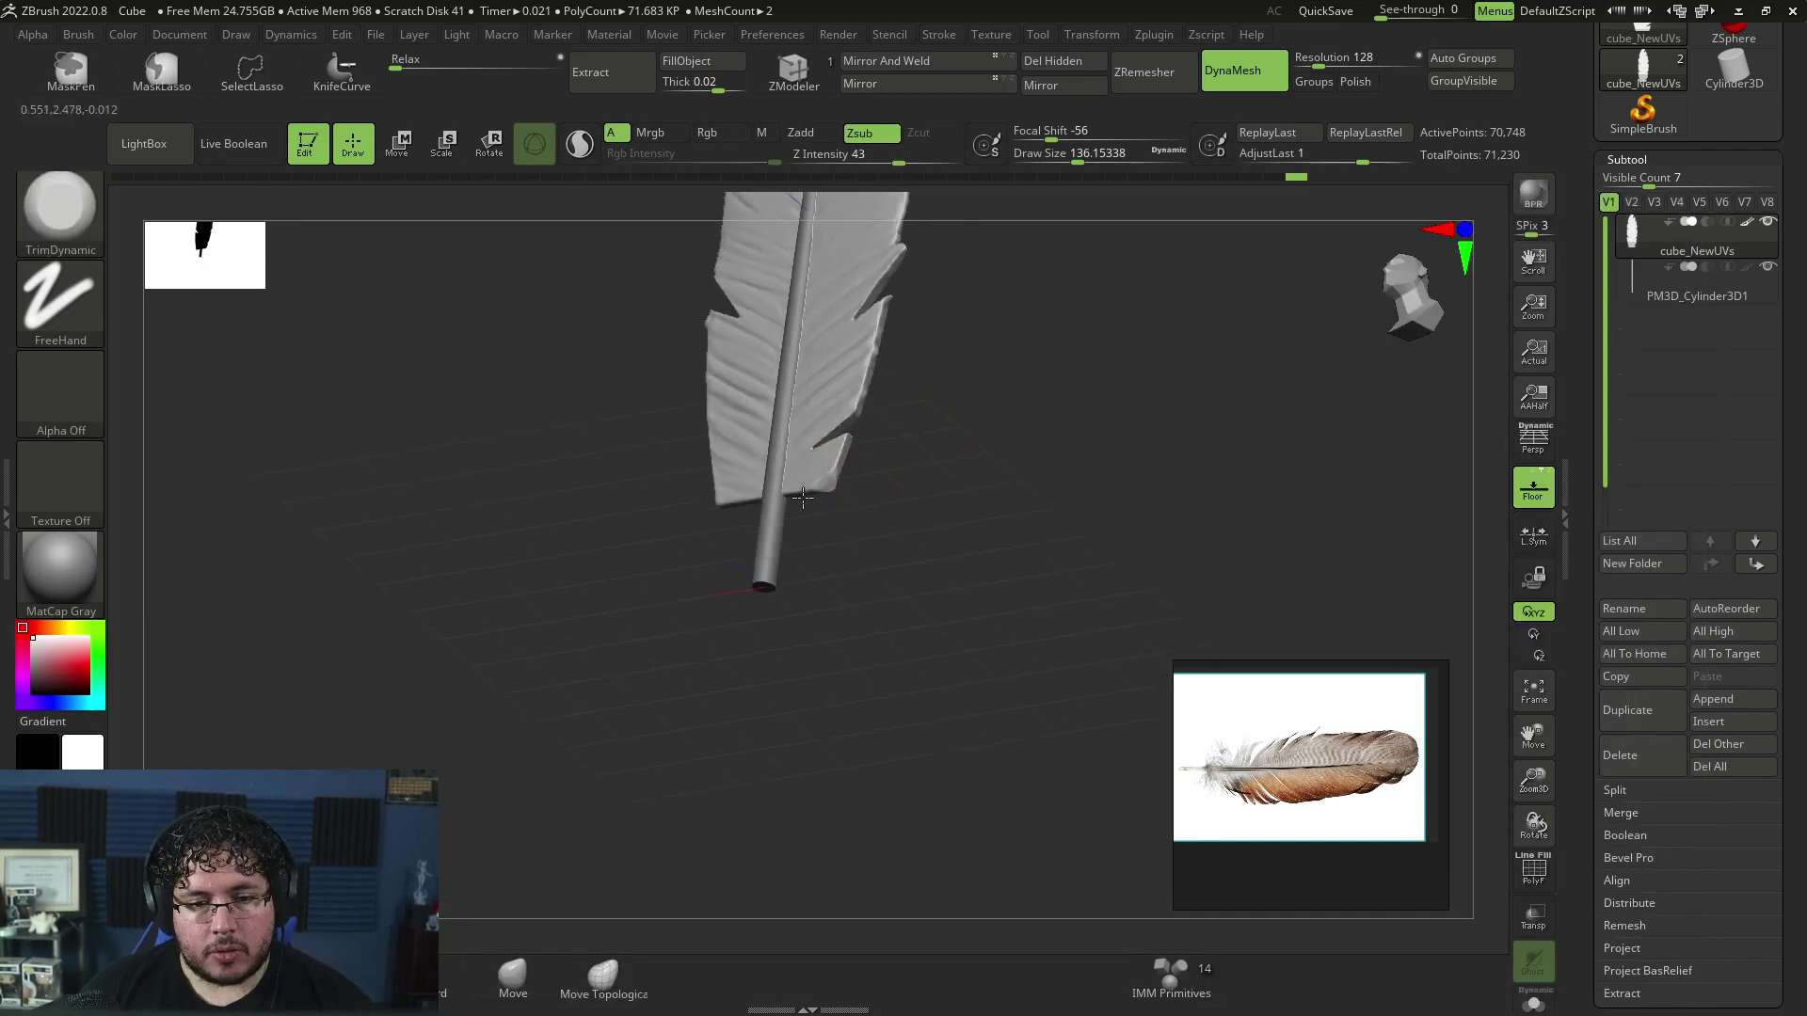
mouse_move(803, 497)
mouse_down()
mouse_move(833, 480)
mouse_move(847, 536)
mouse_move(895, 528)
mouse_move(757, 446)
mouse_up()
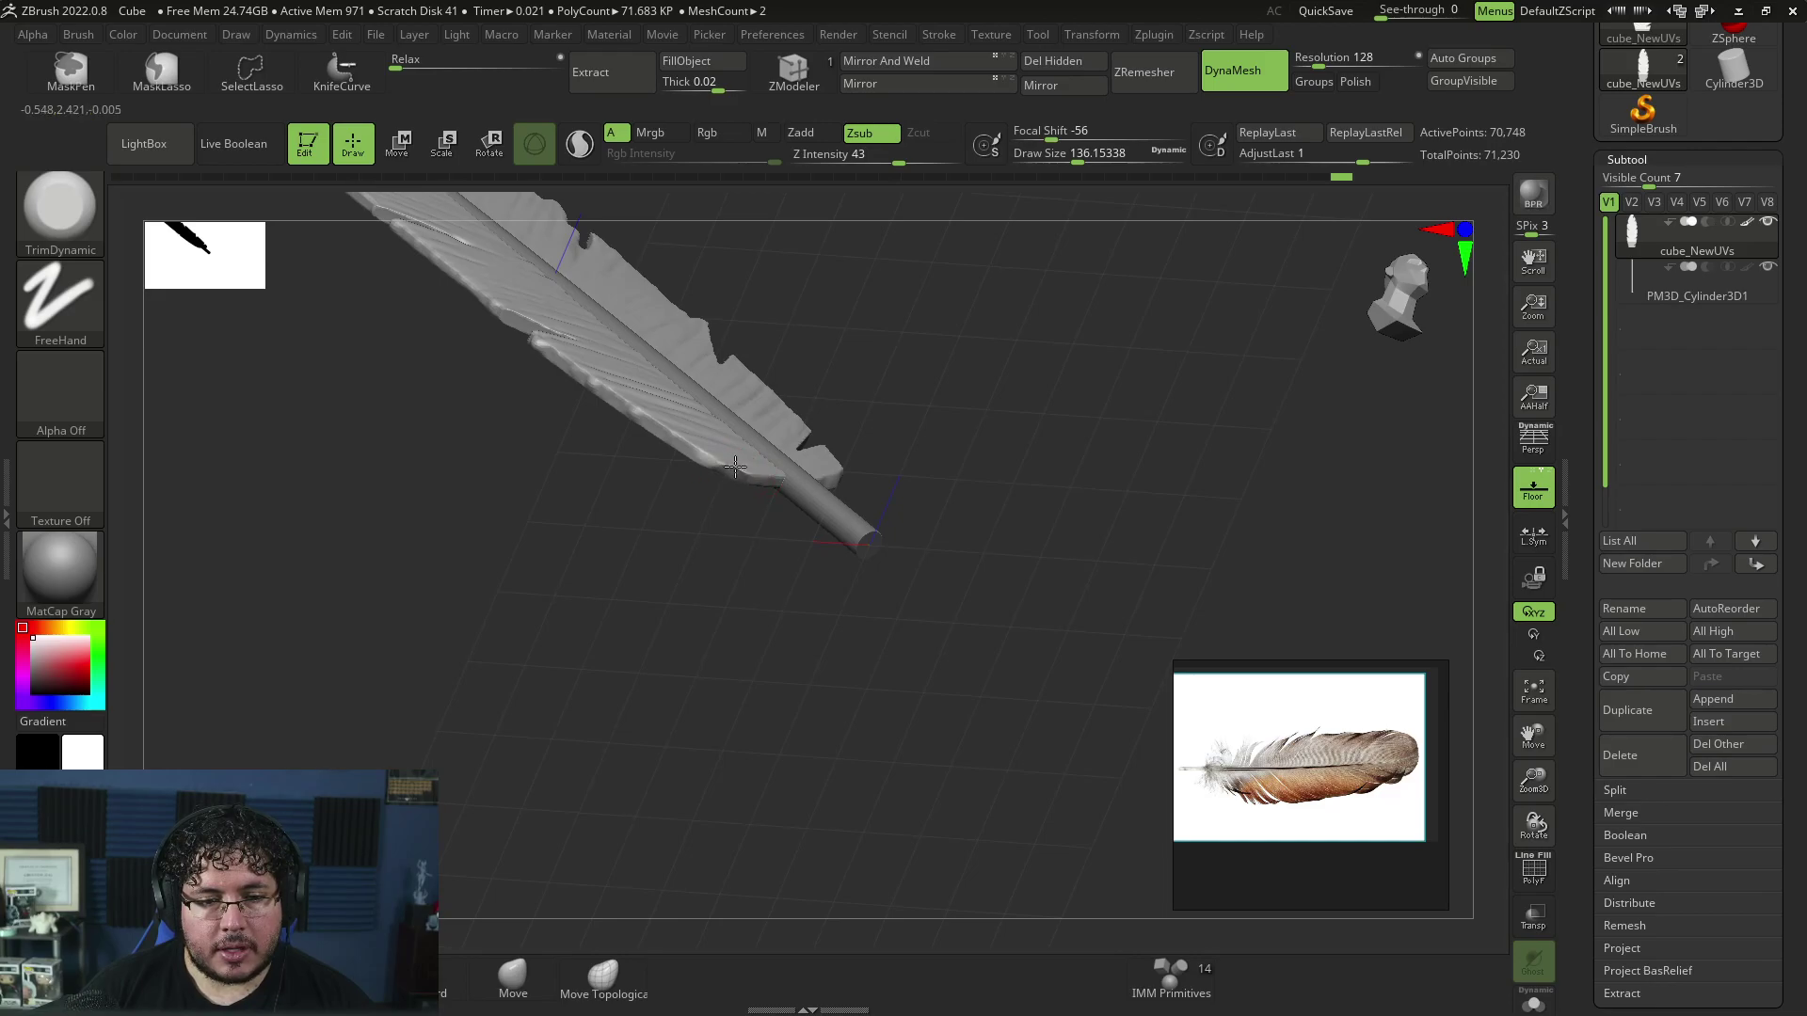
drag(753, 471, 837, 443)
mouse_move(737, 505)
alt+mouse_down()
mouse_move(758, 541)
mouse_move(726, 572)
mouse_move(866, 378)
alt+mouse_up()
Step: Carve sharper barb grooves along the shaft with DamStandard, then return to ClayBuildup
key(b)
key(d)
key(s)
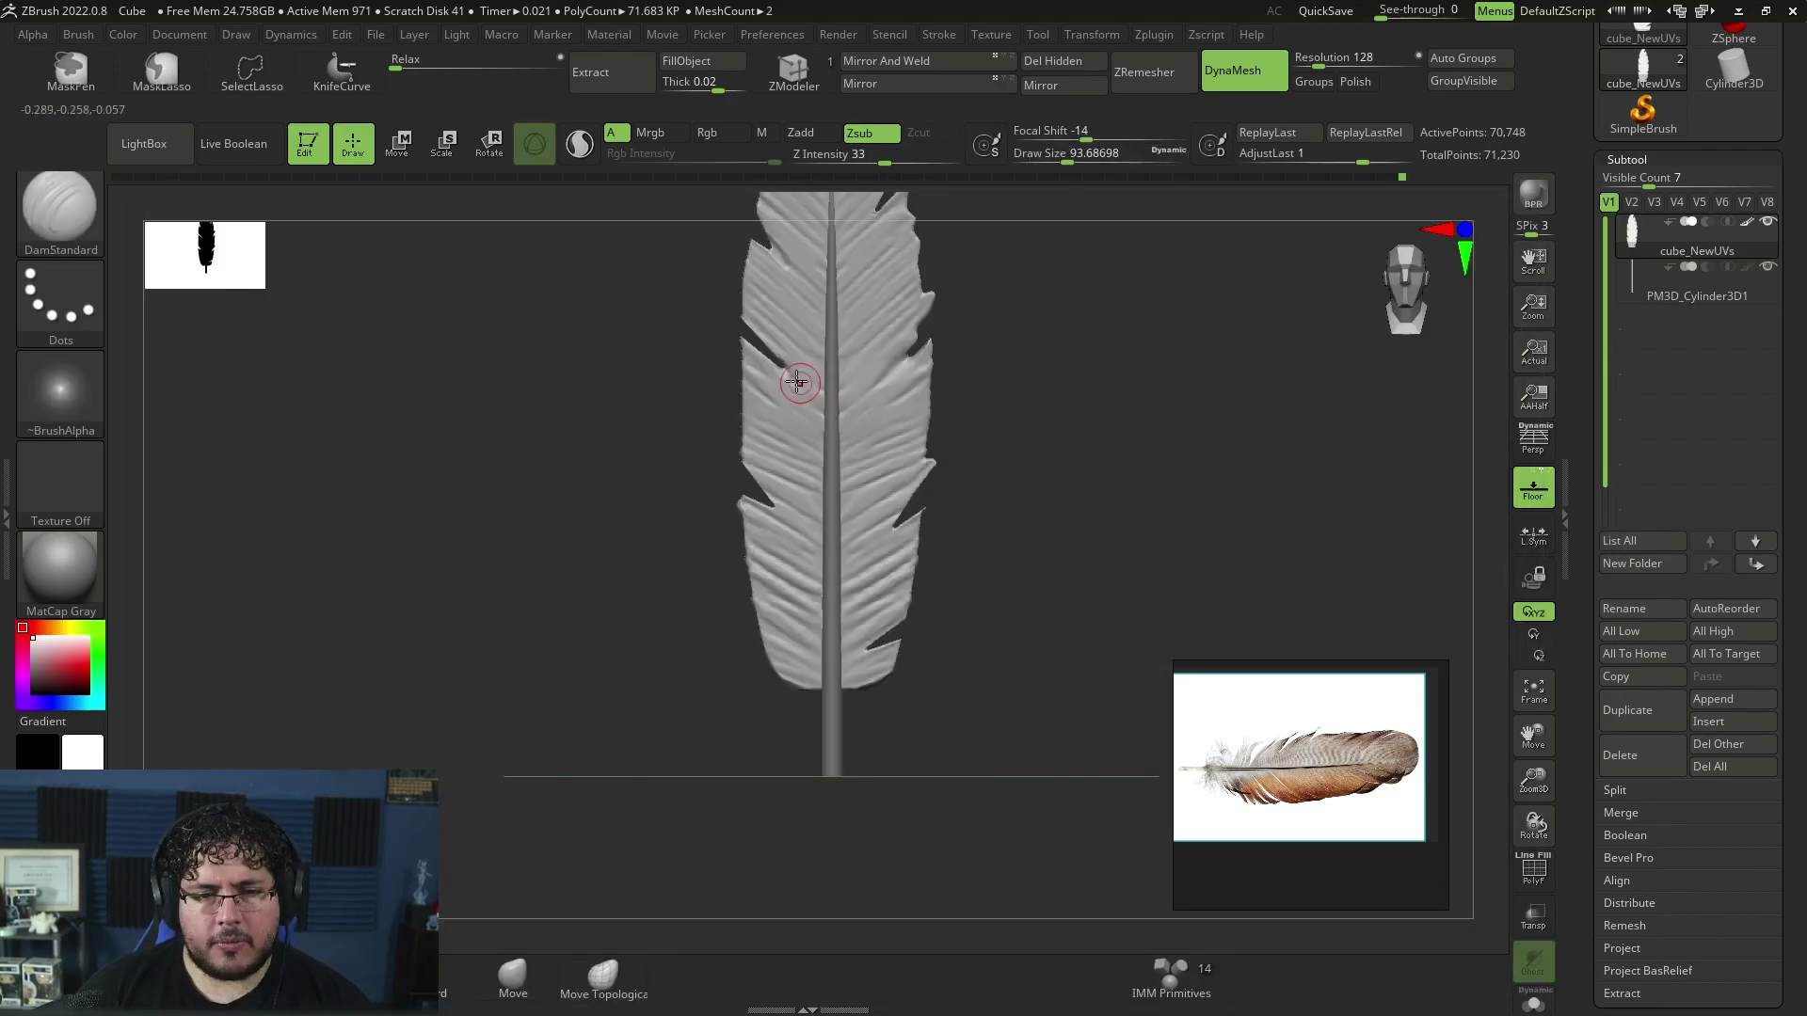
key(space)
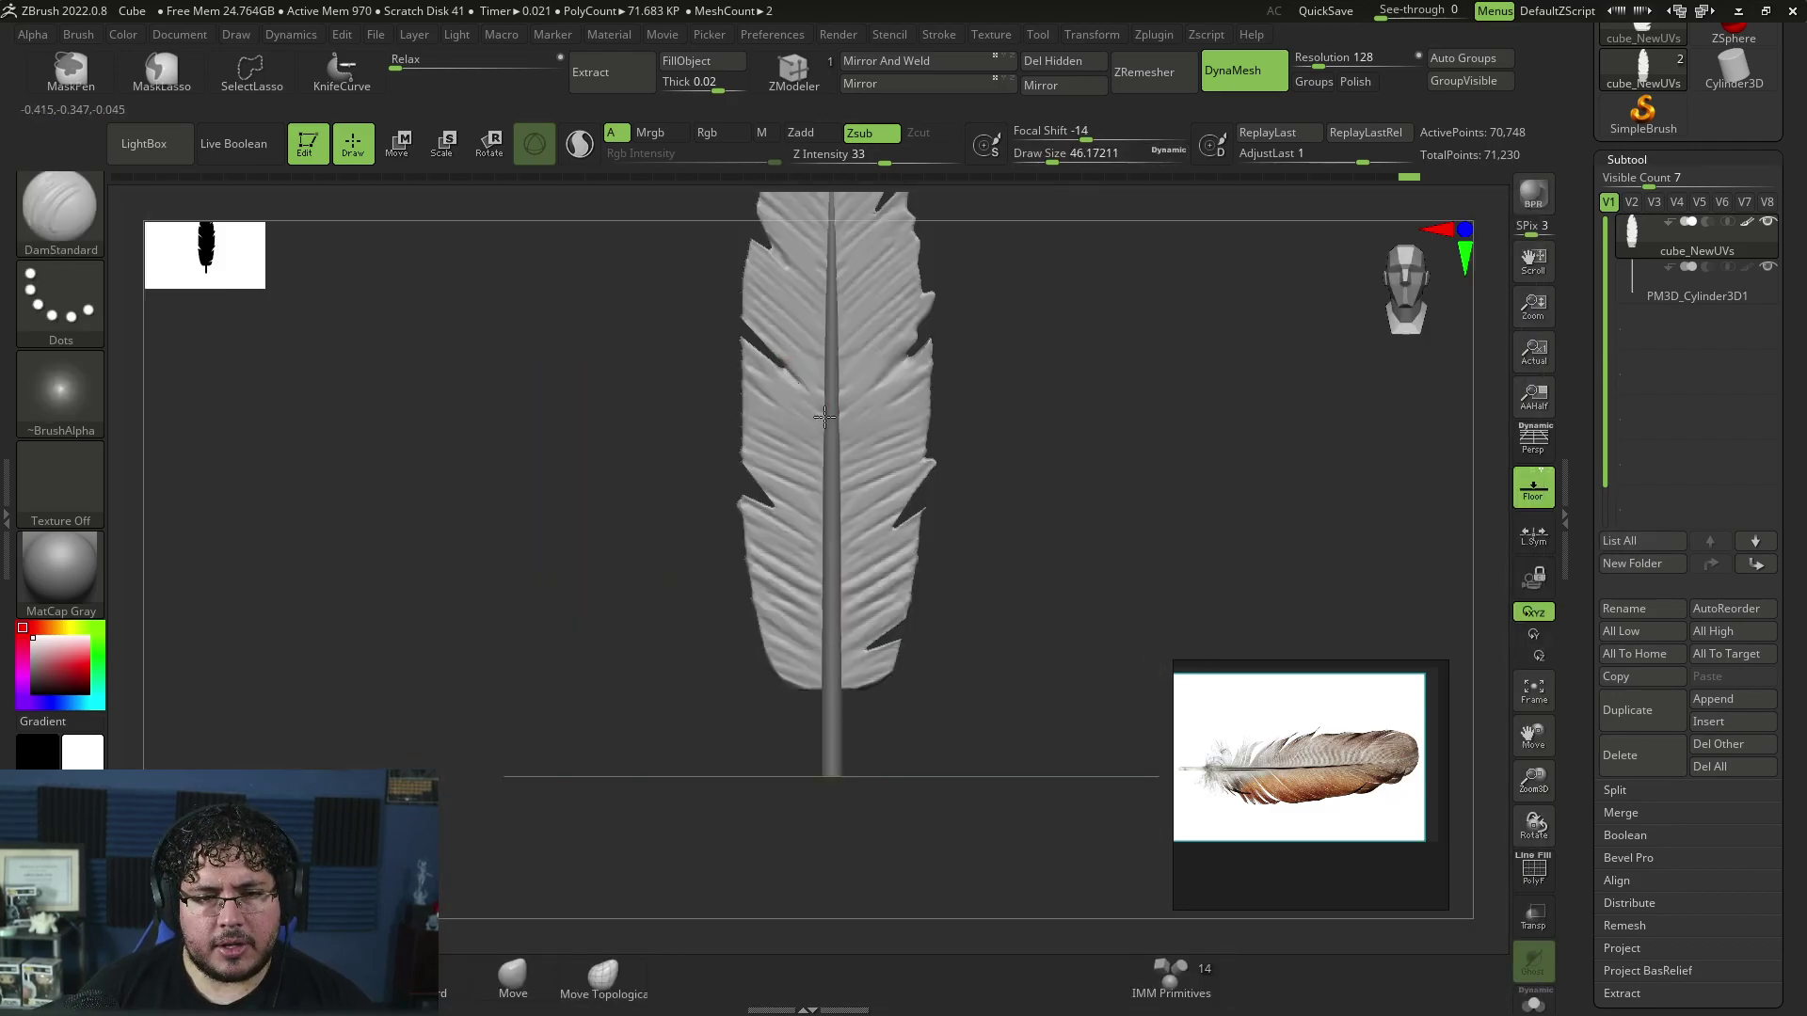
mouse_move(793, 385)
right_down()
mouse_move(997, 362)
mouse_move(880, 405)
mouse_move(948, 452)
mouse_move(848, 411)
right_up()
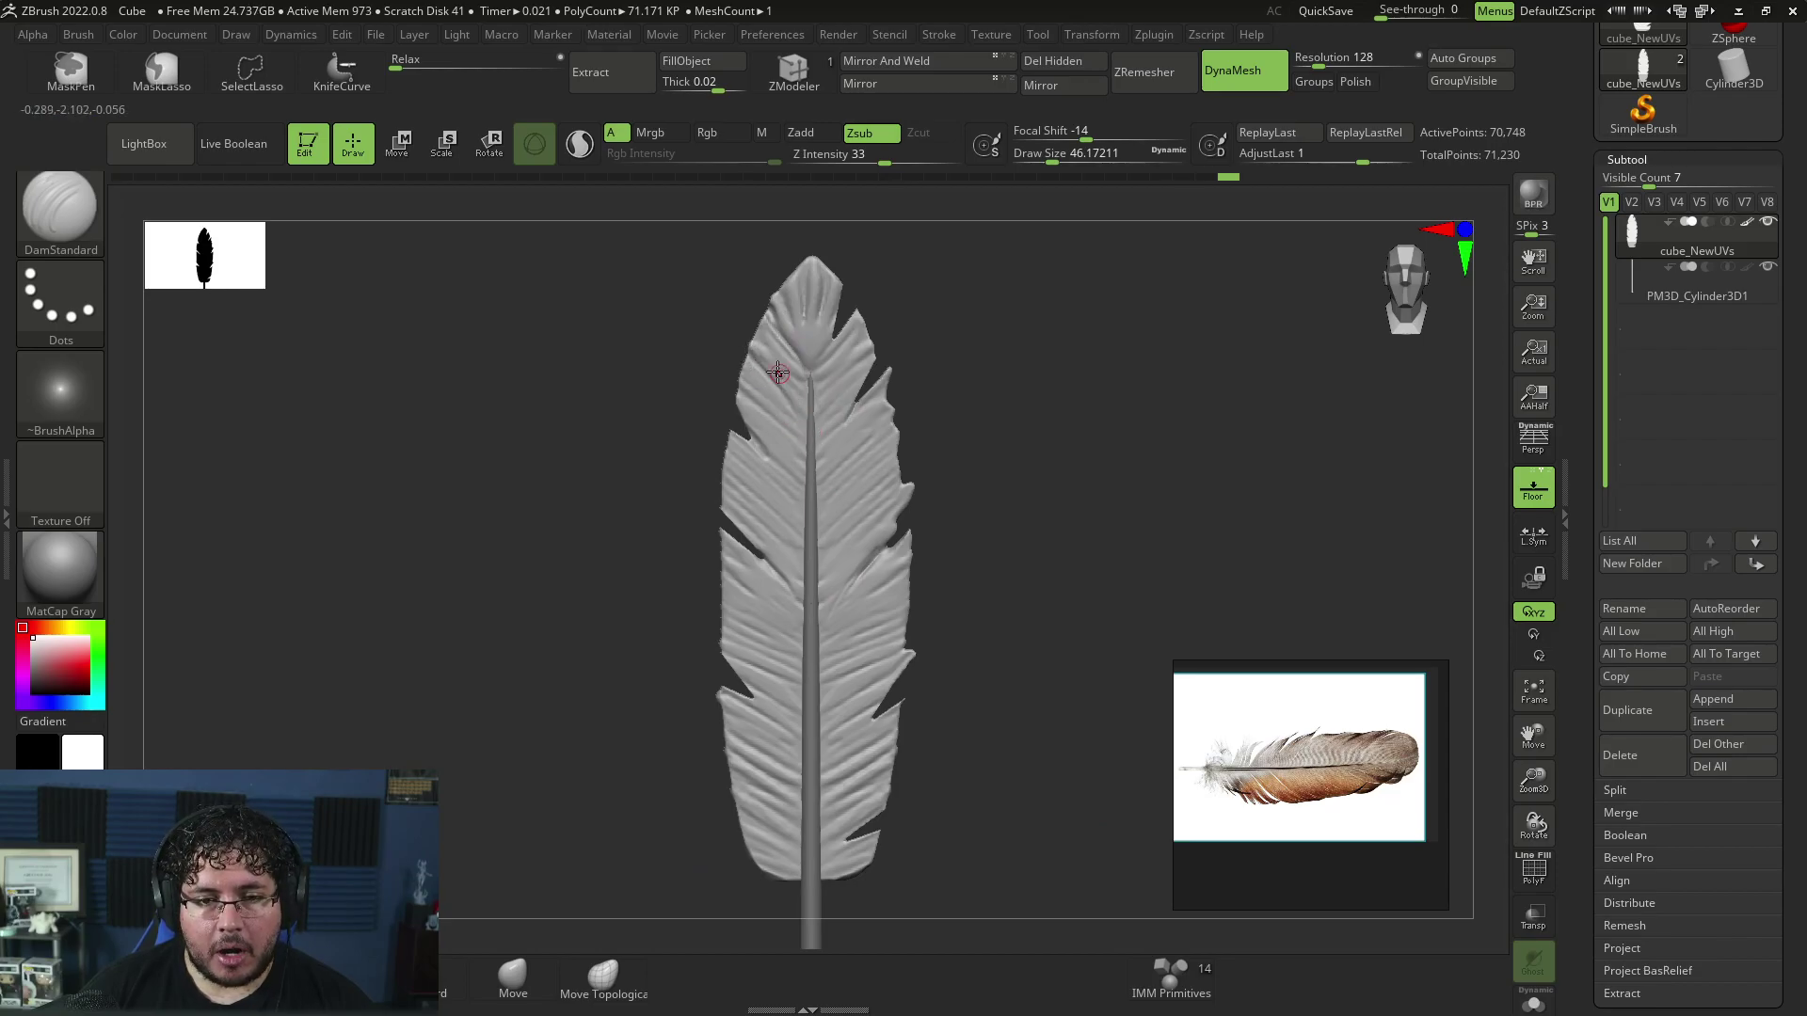
right_drag(837, 430, 952, 330)
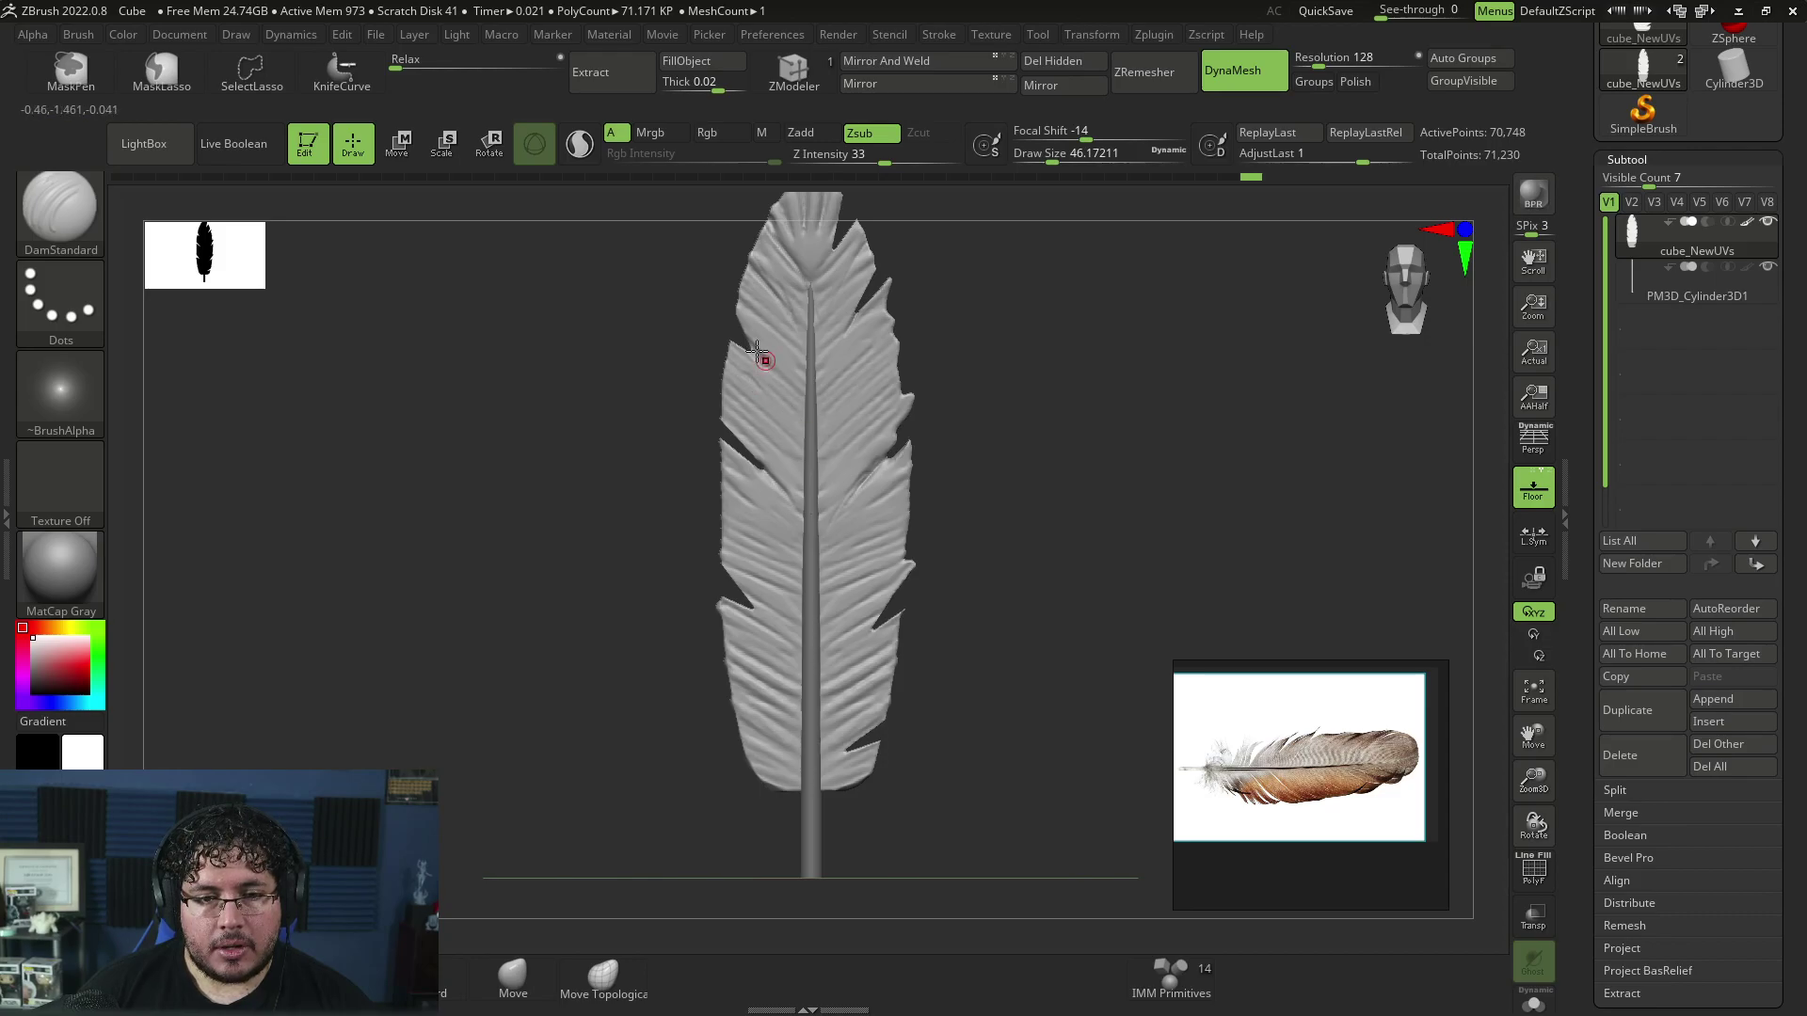
key(b)
key(c)
key(b)
key(space)
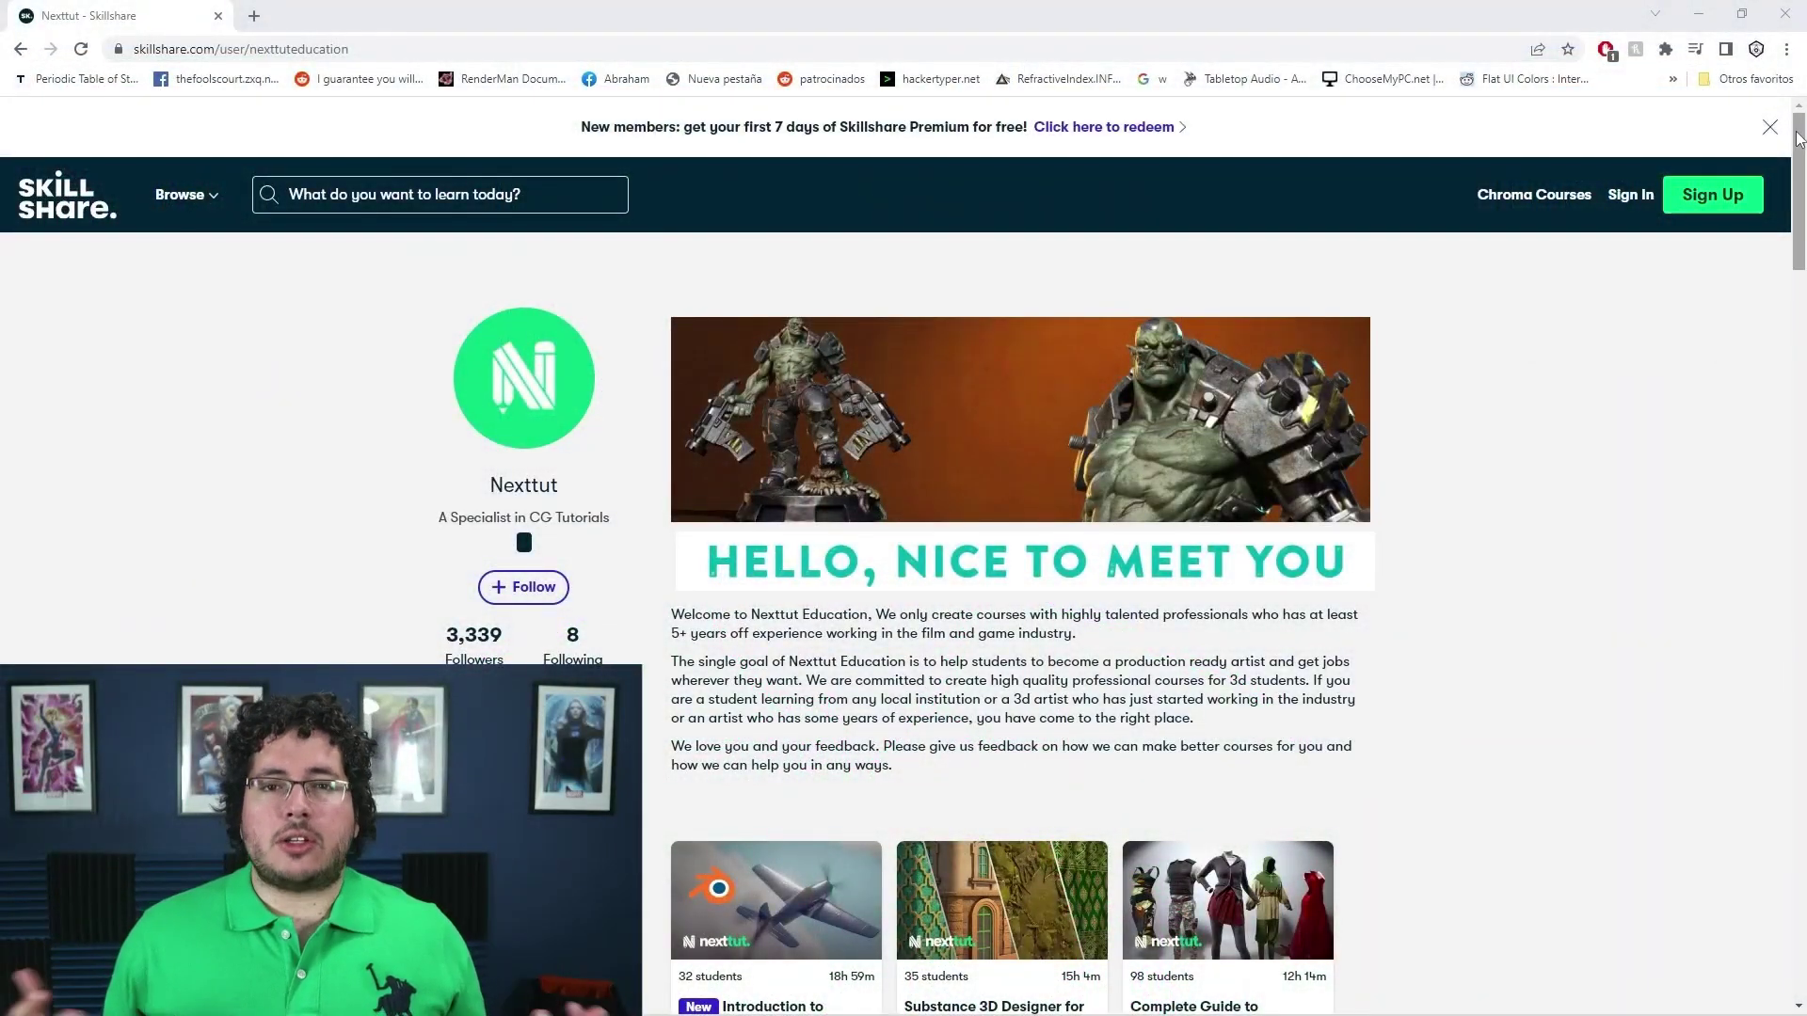
scroll(1797, 137, down, 1)
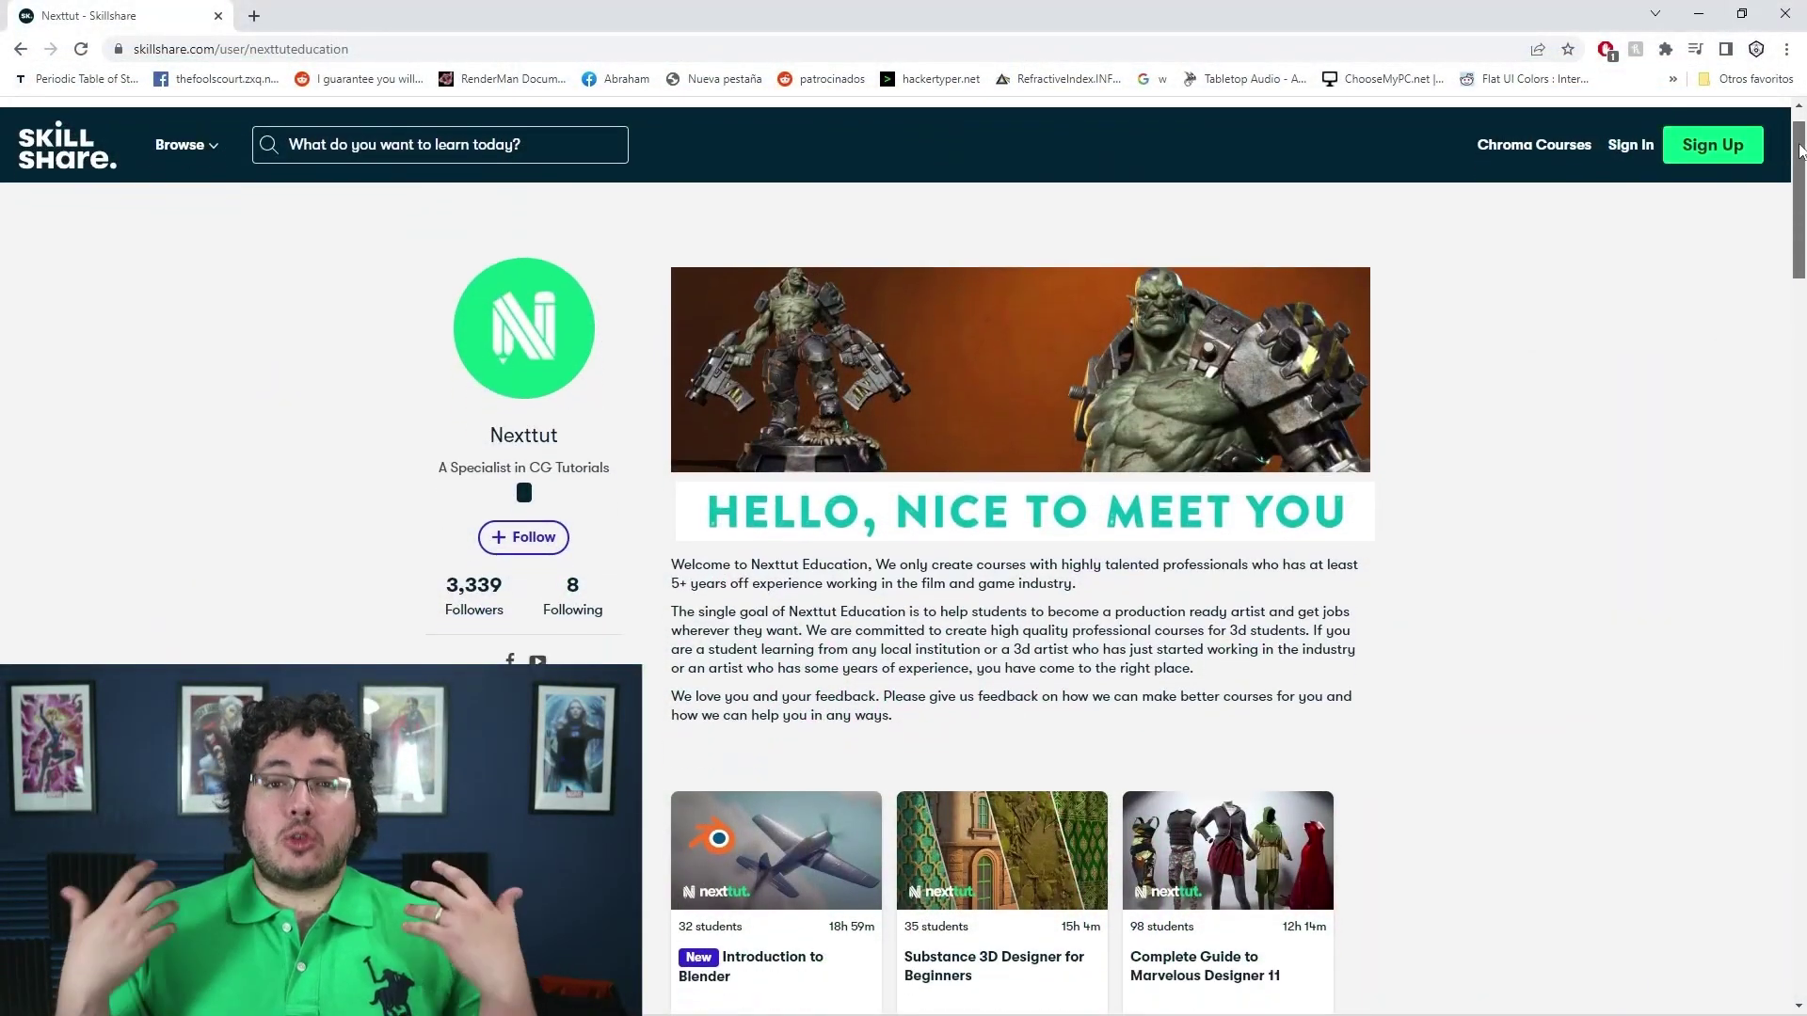
scroll(1797, 137, down, 1)
scroll(1796, 137, down, 1)
scroll(1797, 137, down, 1)
scroll(903, 564, down, 2)
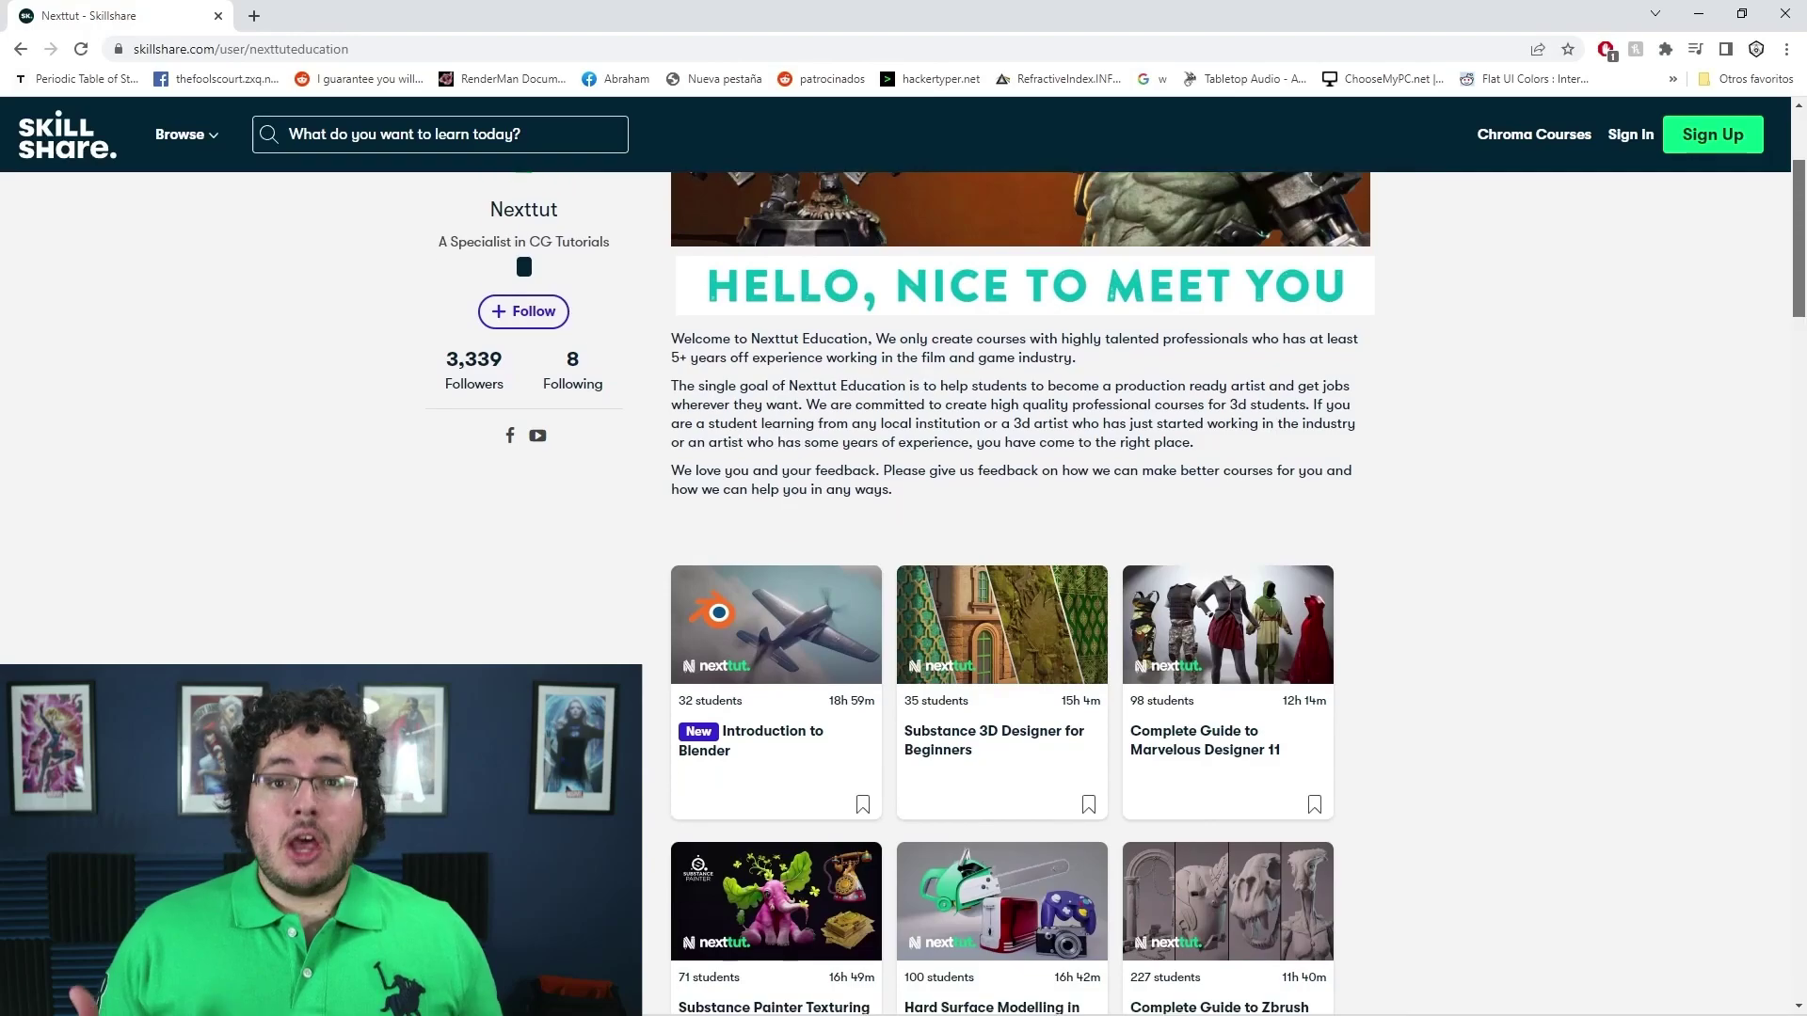
scroll(1003, 566, down, 1)
scroll(1003, 564, down, 1)
scroll(1003, 565, down, 1)
scroll(1003, 564, down, 1)
scroll(1797, 320, down, 1)
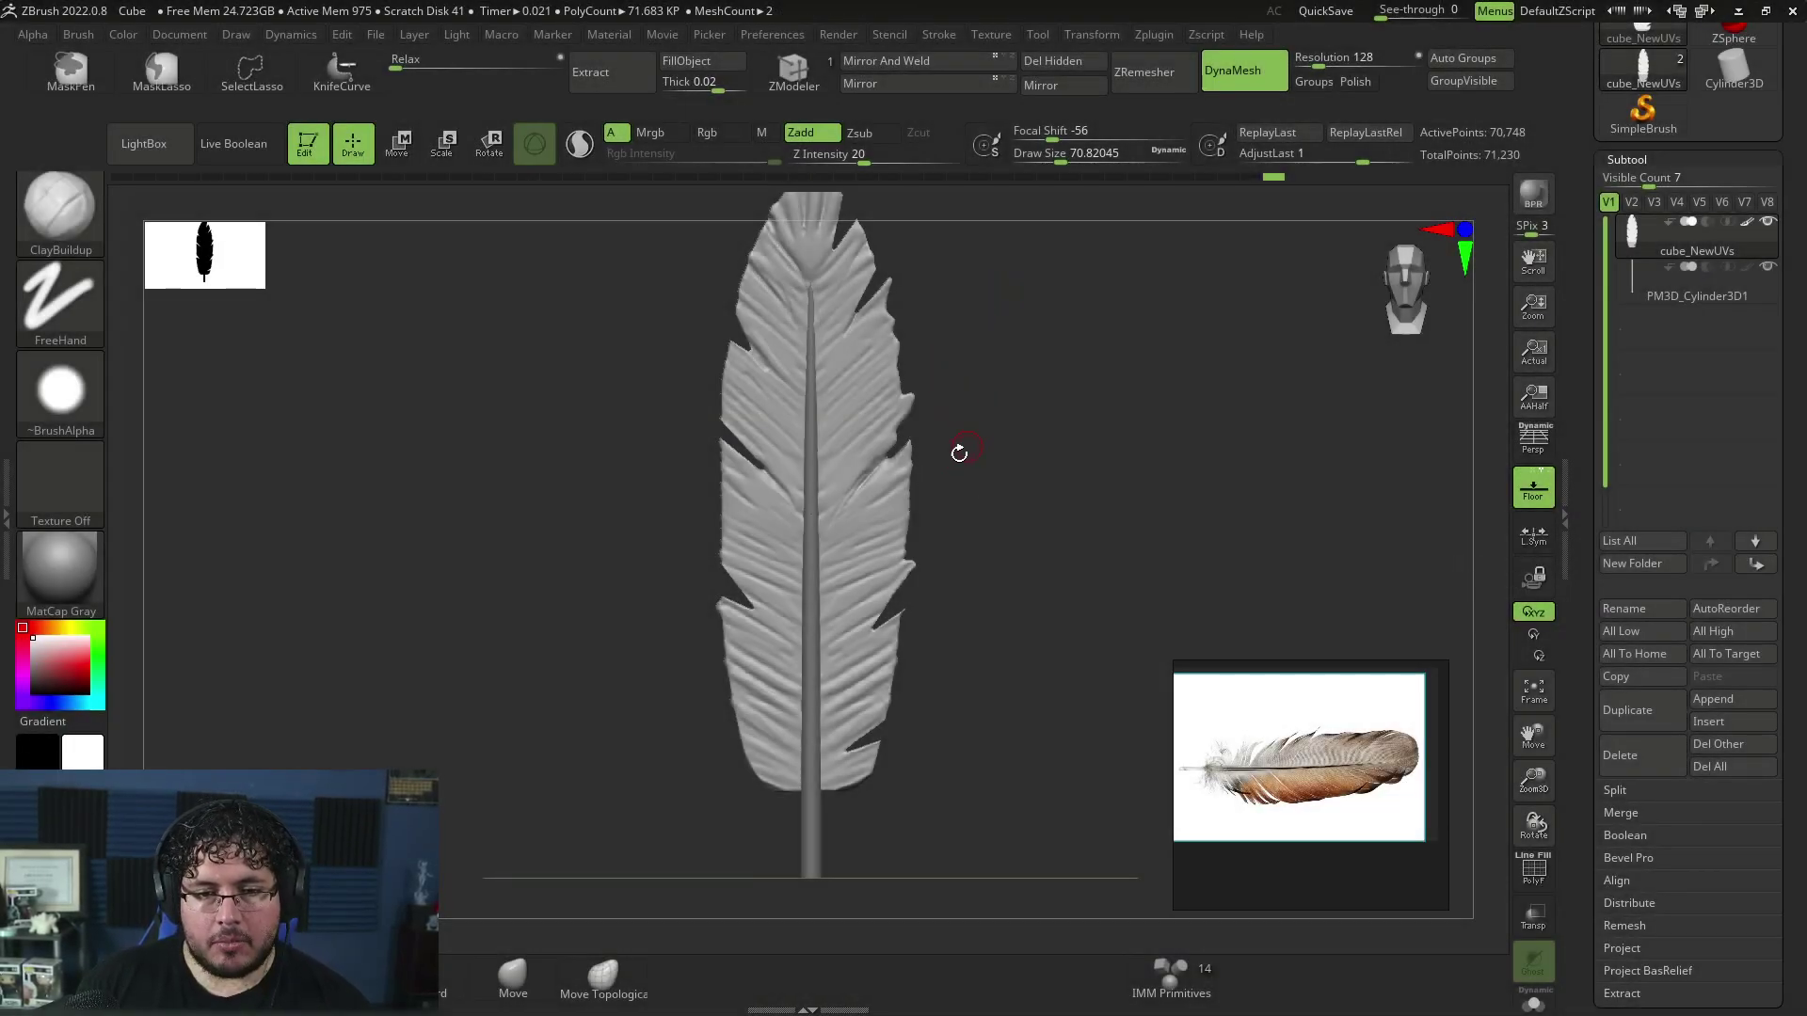
Step: Select Move, then flatten the feather's left vane edge with TrimDynamic
key(b)
key(m)
key(v)
key(space)
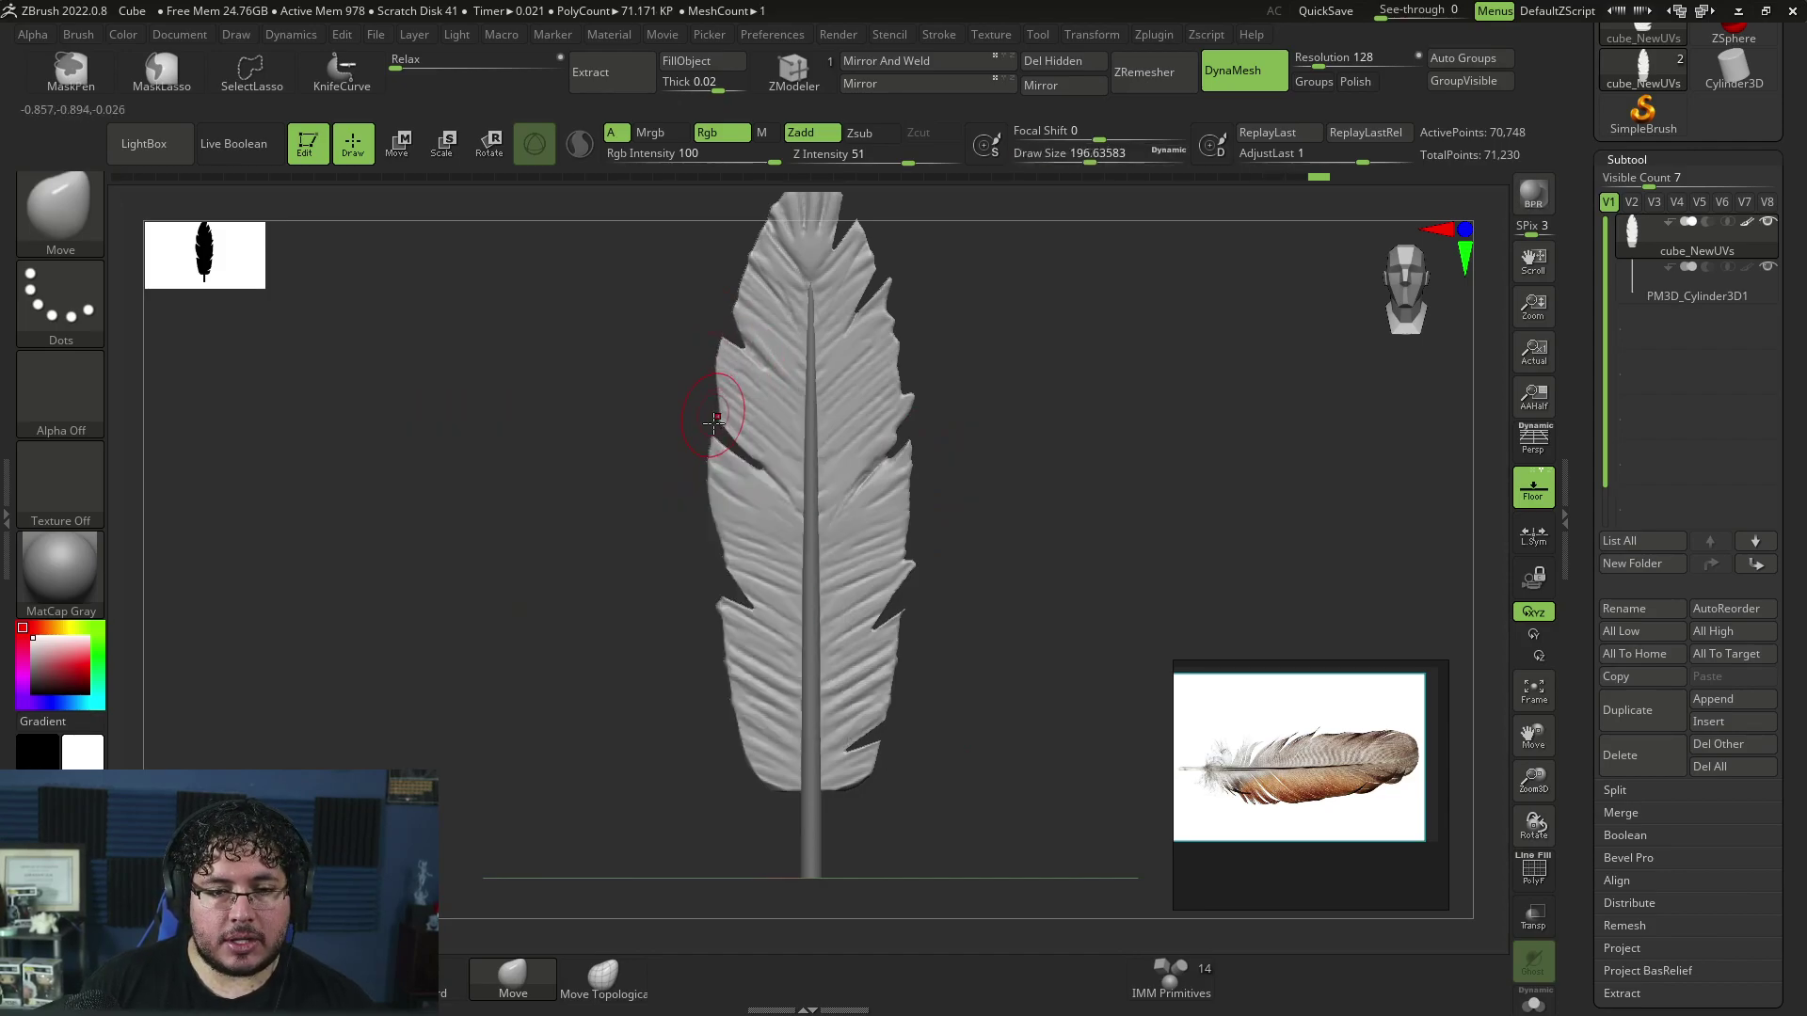
mouse_move(713, 421)
mouse_down()
mouse_move(976, 312)
mouse_move(959, 384)
mouse_up()
key(b)
key(t)
key(d)
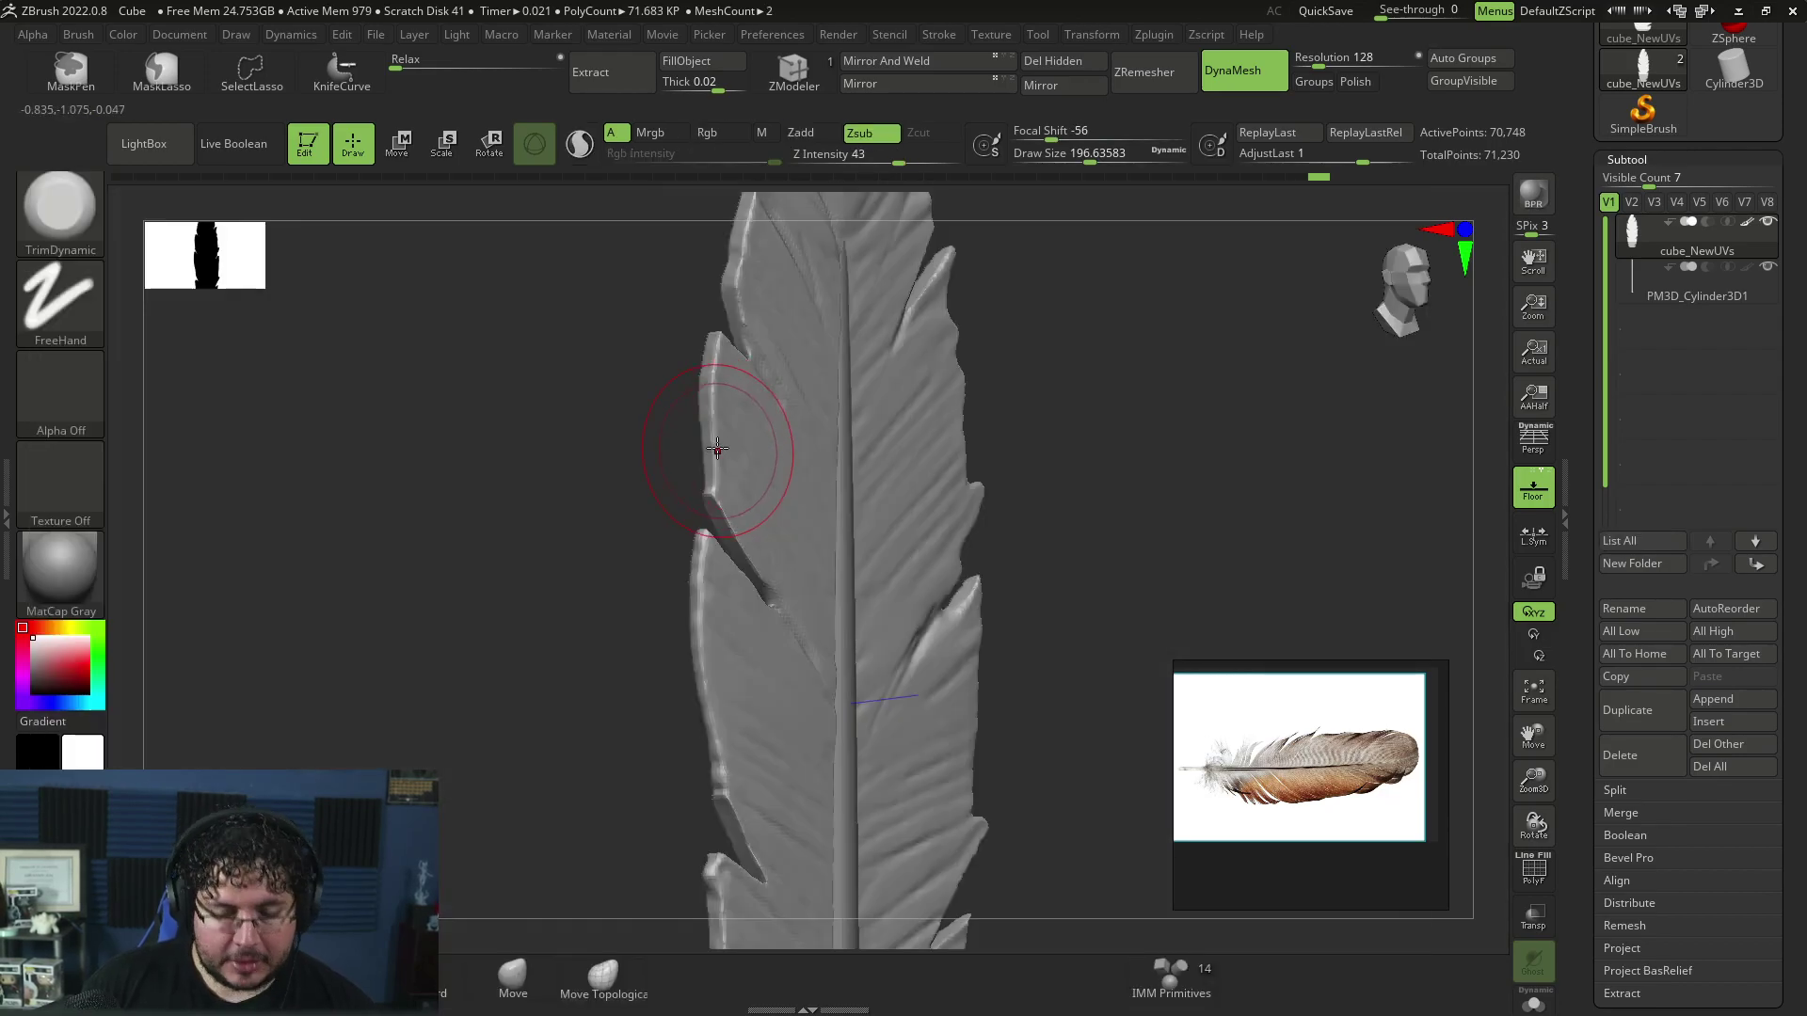
mouse_move(735, 425)
mouse_down()
mouse_move(707, 500)
mouse_move(658, 453)
mouse_move(773, 329)
mouse_move(718, 324)
mouse_move(678, 354)
mouse_move(974, 303)
mouse_move(908, 492)
mouse_move(978, 573)
mouse_move(887, 598)
mouse_move(968, 578)
mouse_move(895, 460)
mouse_up()
Step: Push the feather outline into a fuller shape with Move at several Draw Sizes
key(b)
key(m)
key(v)
key(space)
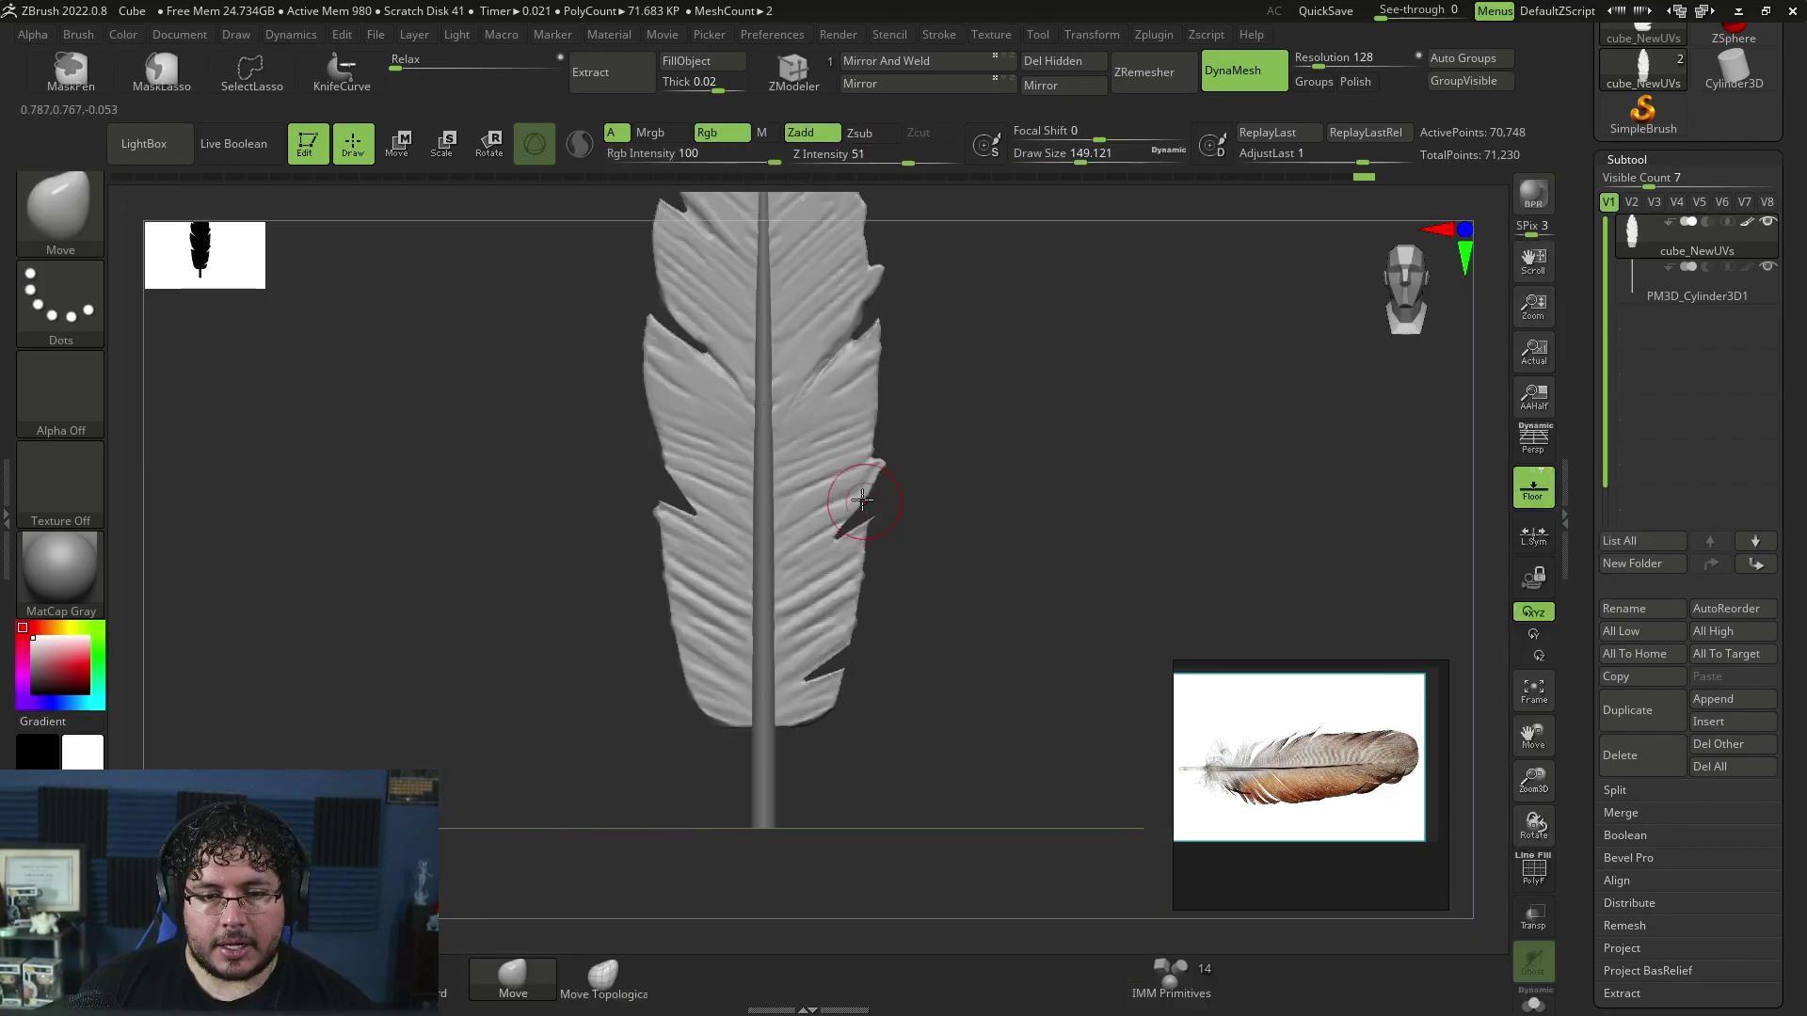
key(space)
key(space)
mouse_move(635, 565)
mouse_down()
mouse_move(701, 568)
mouse_move(663, 617)
mouse_up()
key(space)
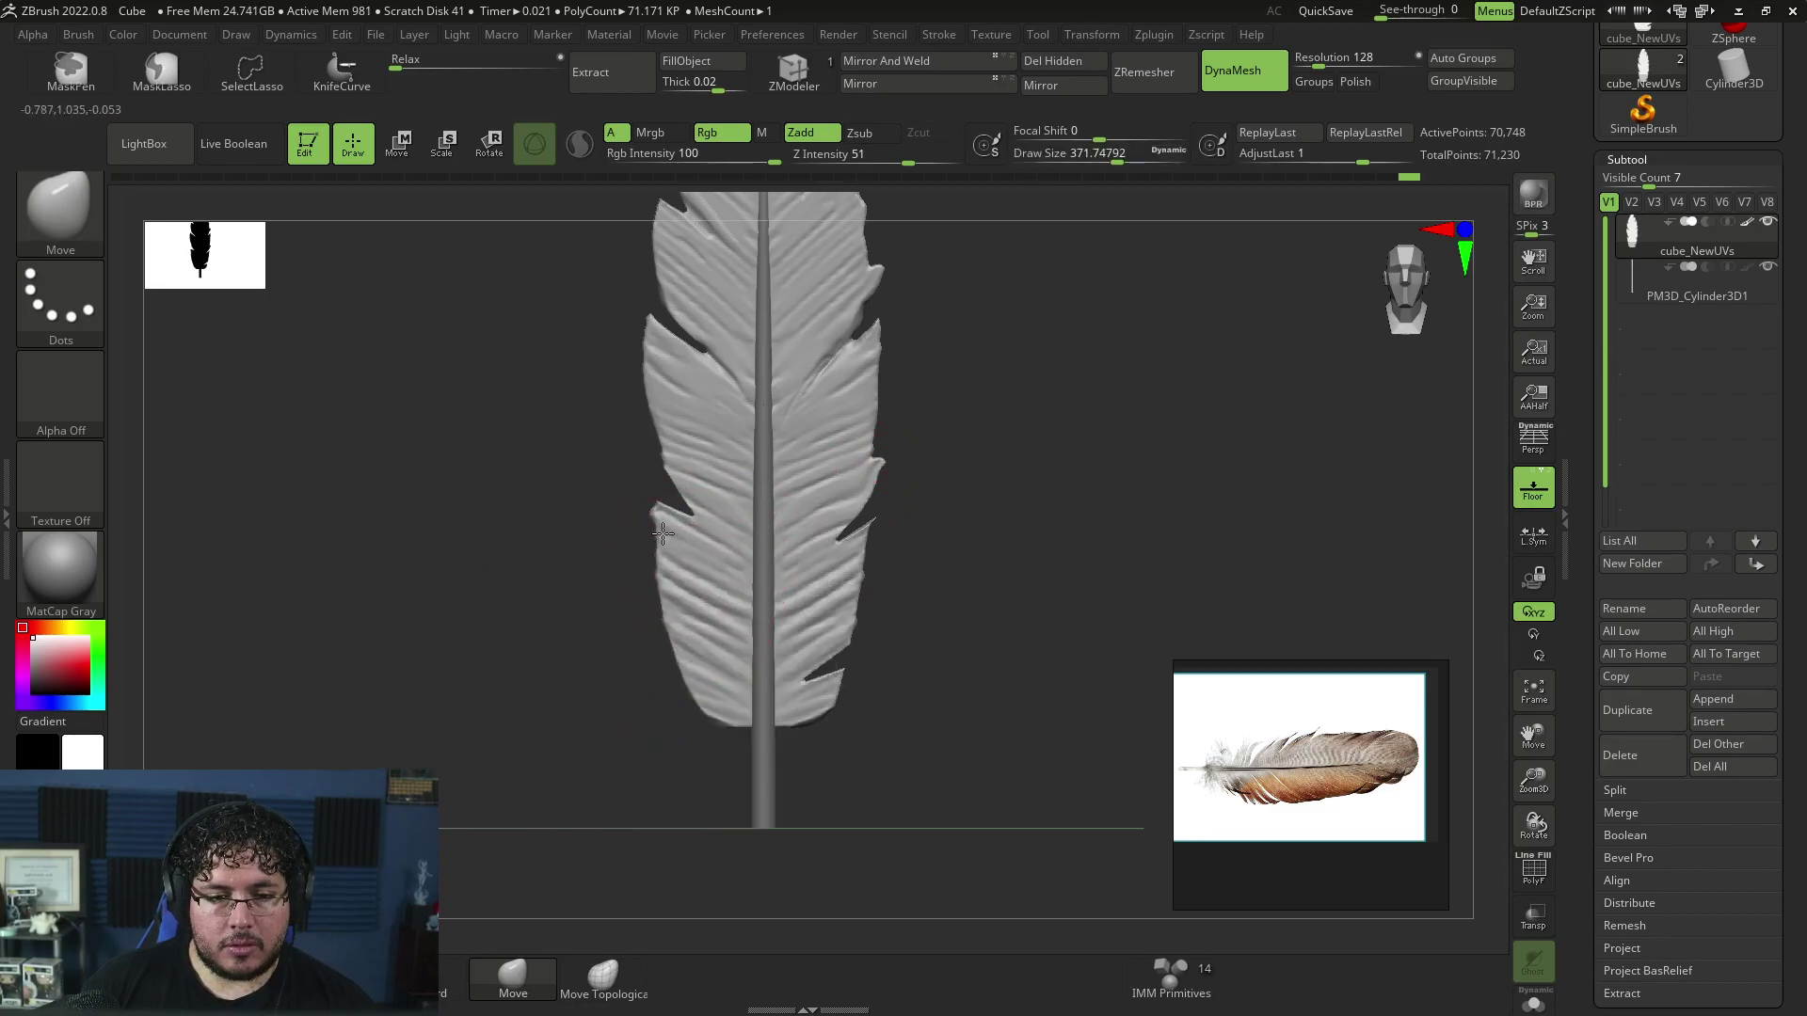
key(space)
key(space)
key(b)
key(space)
mouse_move(661, 528)
mouse_down()
mouse_move(644, 509)
mouse_move(653, 558)
mouse_up()
key(space)
mouse_move(790, 622)
mouse_down()
mouse_move(862, 593)
mouse_move(887, 519)
mouse_move(776, 591)
mouse_move(923, 541)
mouse_move(940, 517)
mouse_move(955, 699)
mouse_move(940, 526)
mouse_move(961, 625)
mouse_move(811, 564)
mouse_move(782, 587)
mouse_move(908, 387)
mouse_move(961, 513)
mouse_move(1040, 536)
mouse_move(998, 545)
mouse_move(972, 527)
mouse_up()
key(space)
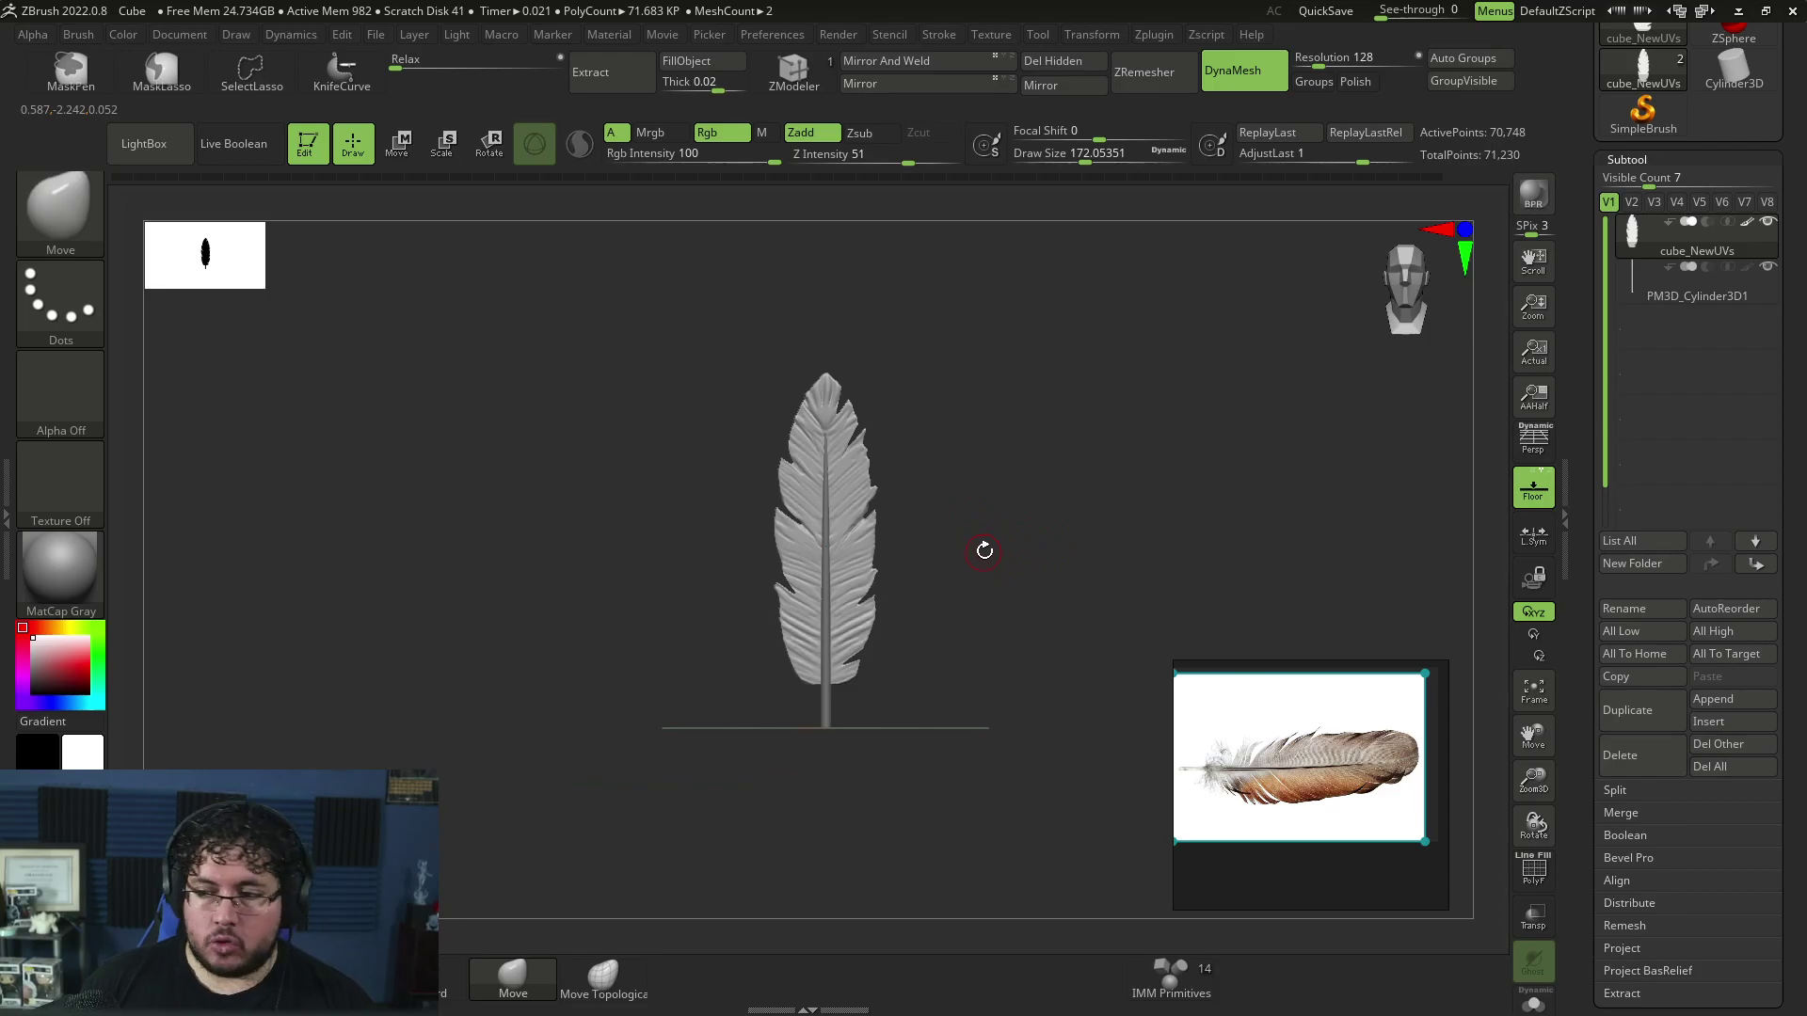
scroll(1788, 330, down, 3)
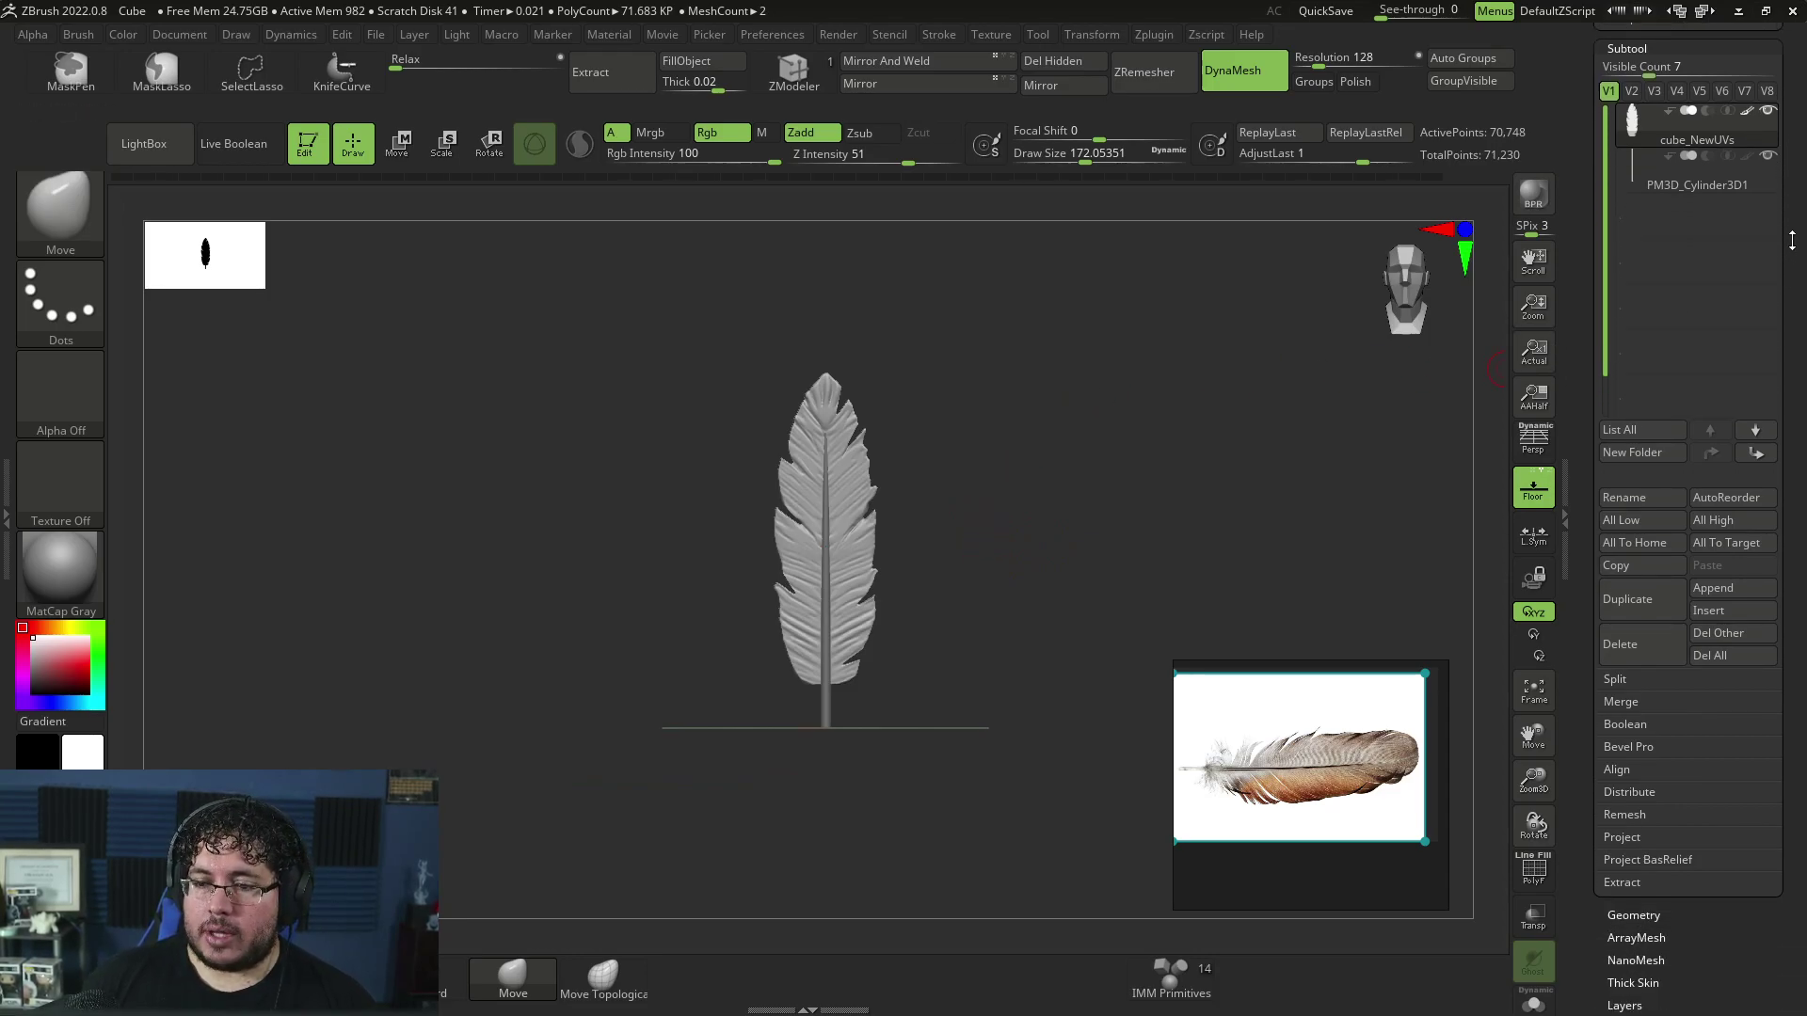
Step: Merge the visible feather and shaft into one mesh and DynaMesh it evenly
click(1618, 601)
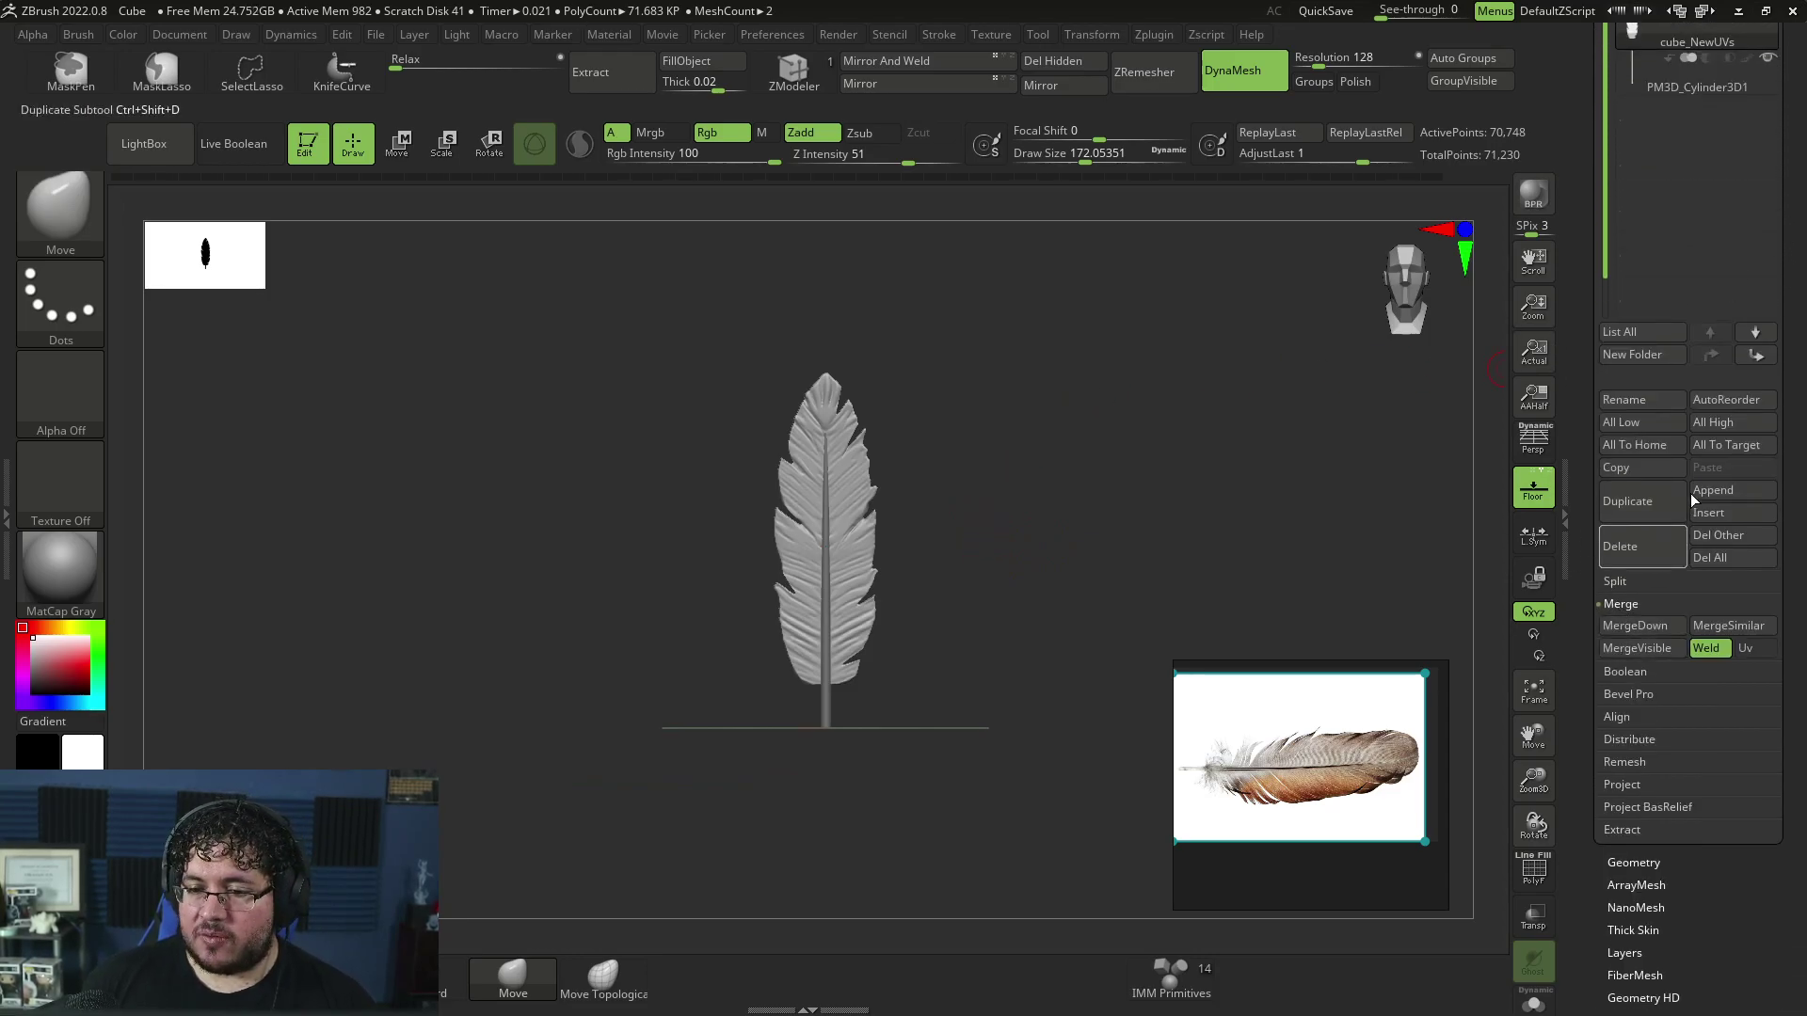
scroll(1637, 340, up, 7)
click(1645, 346)
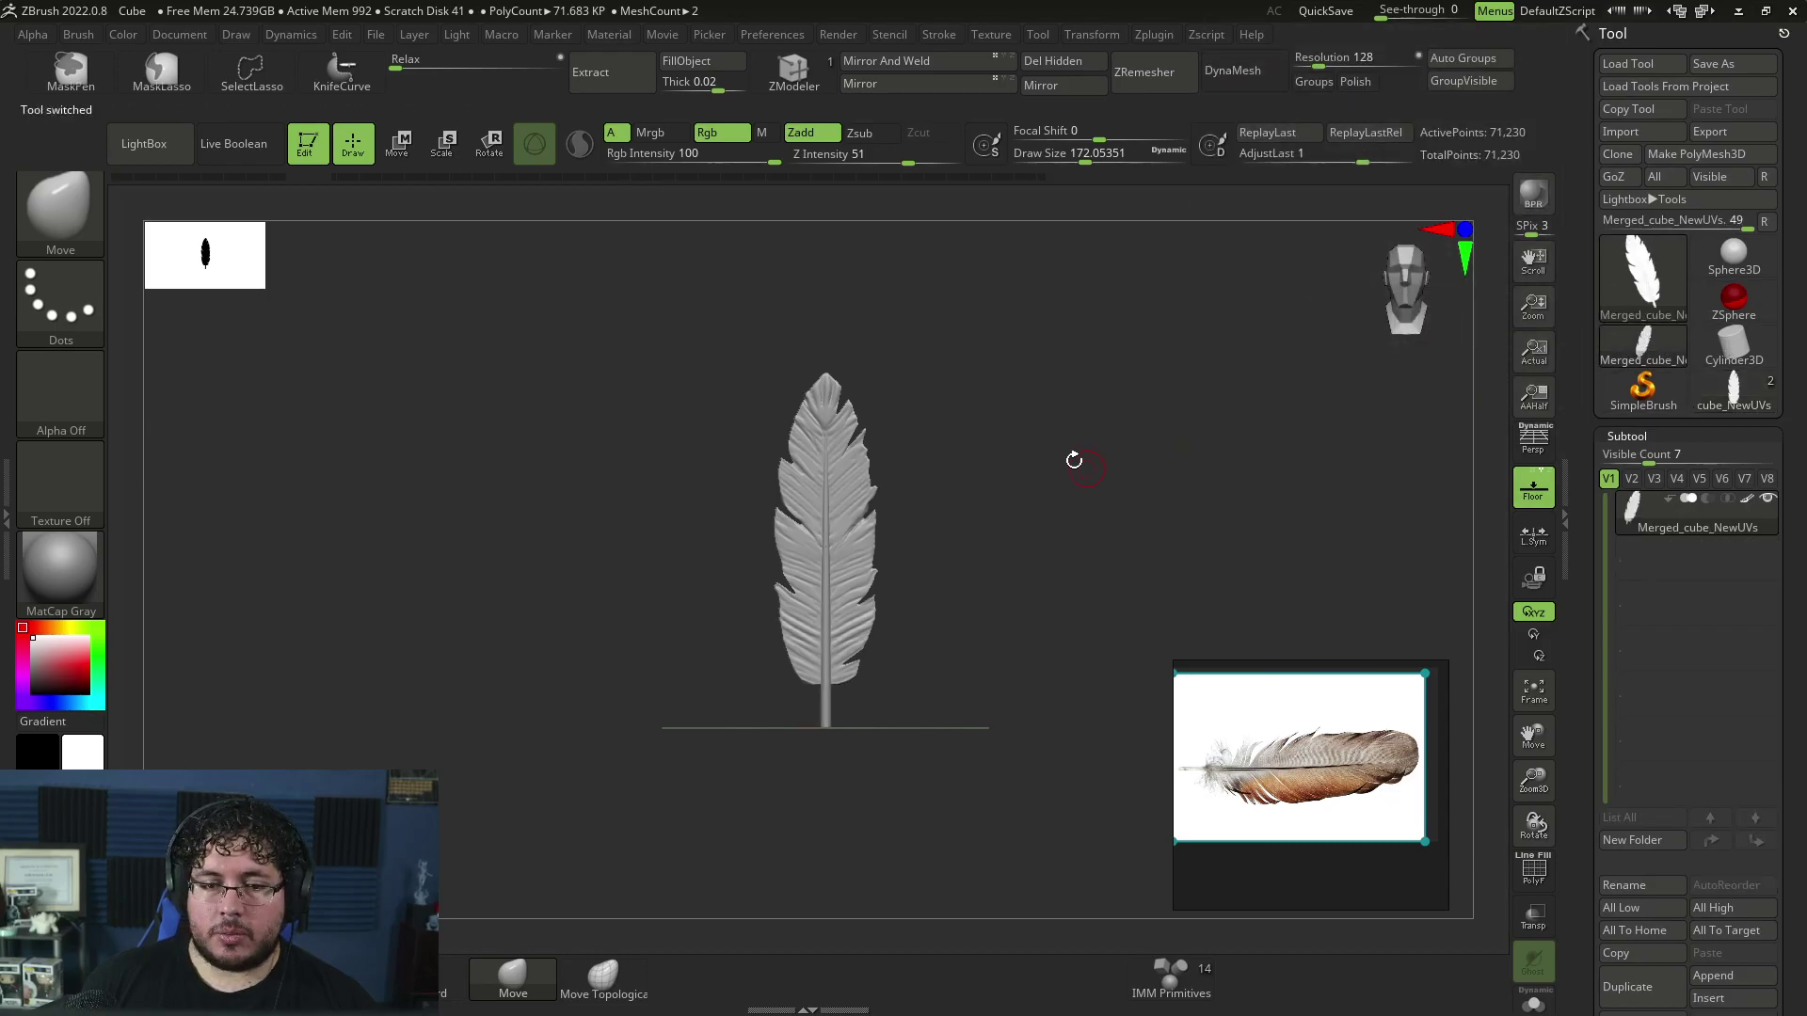
click(1227, 83)
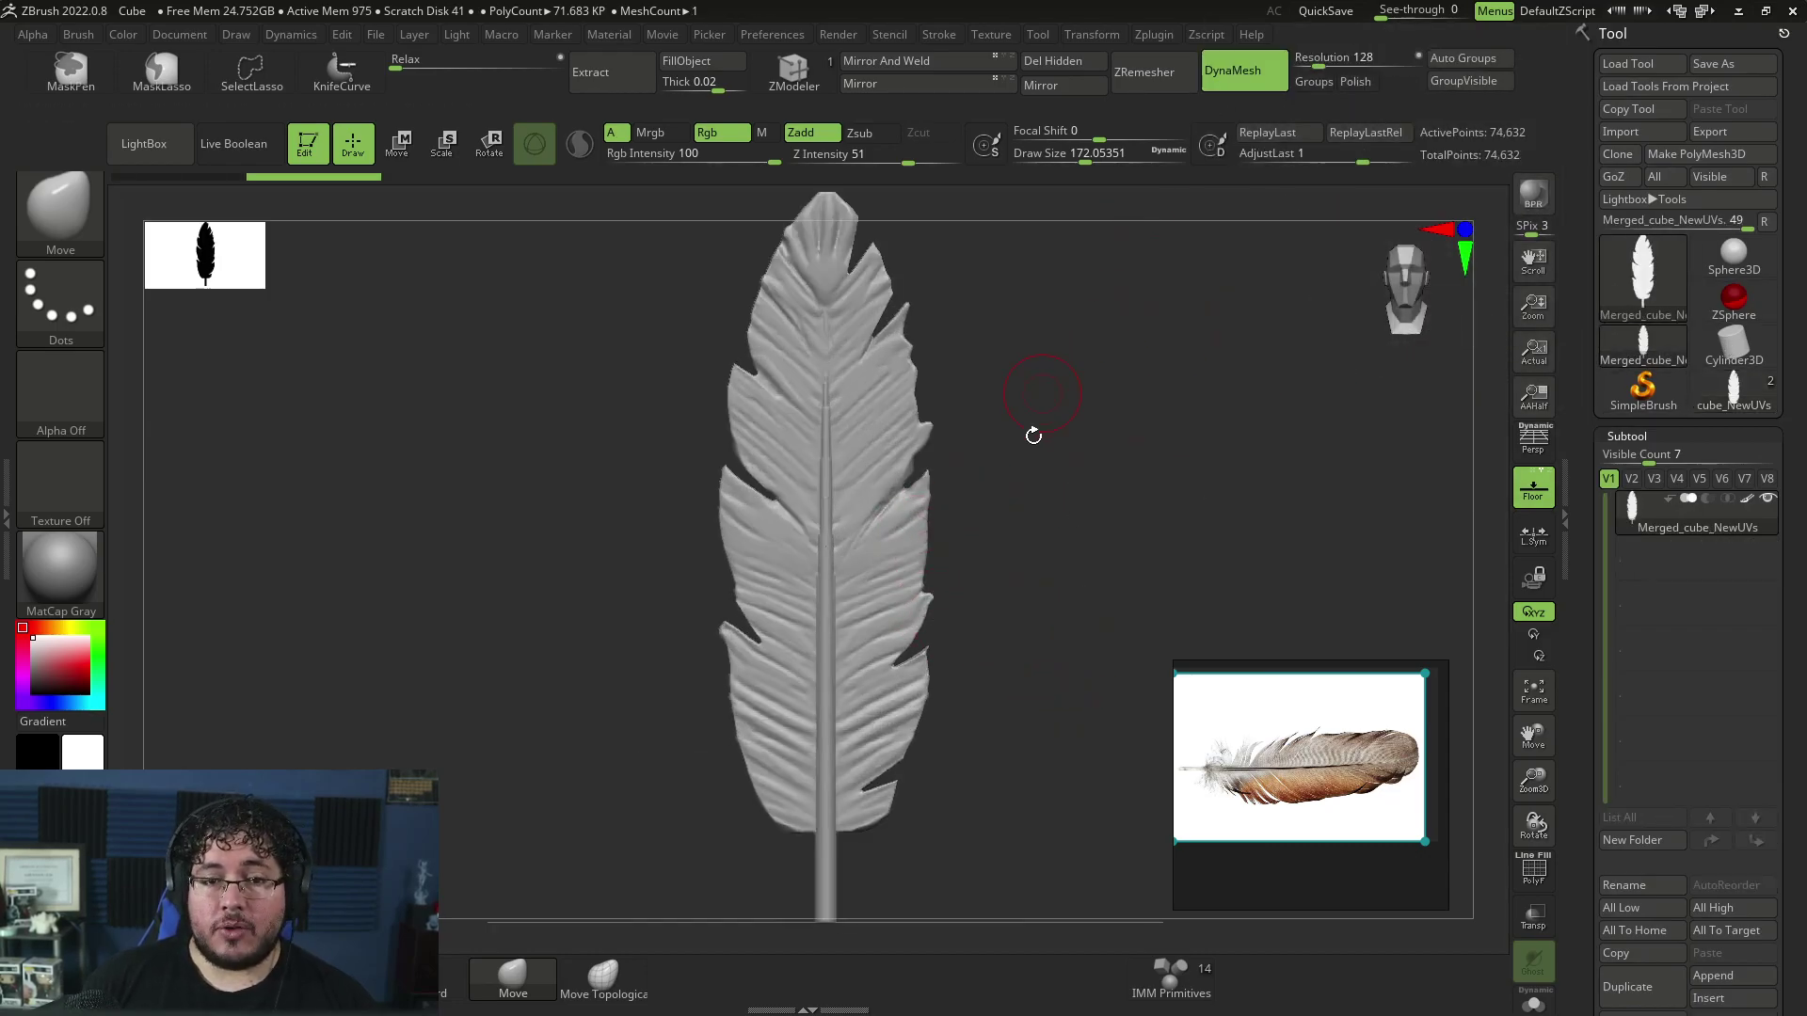
mouse_move(1036, 436)
mouse_down()
mouse_move(905, 468)
mouse_move(818, 296)
mouse_up()
drag(812, 367, 1008, 405)
Step: Re-run DynaMesh at resolution 344 for a denser mesh, then enter transform mode (W)
click(1231, 70)
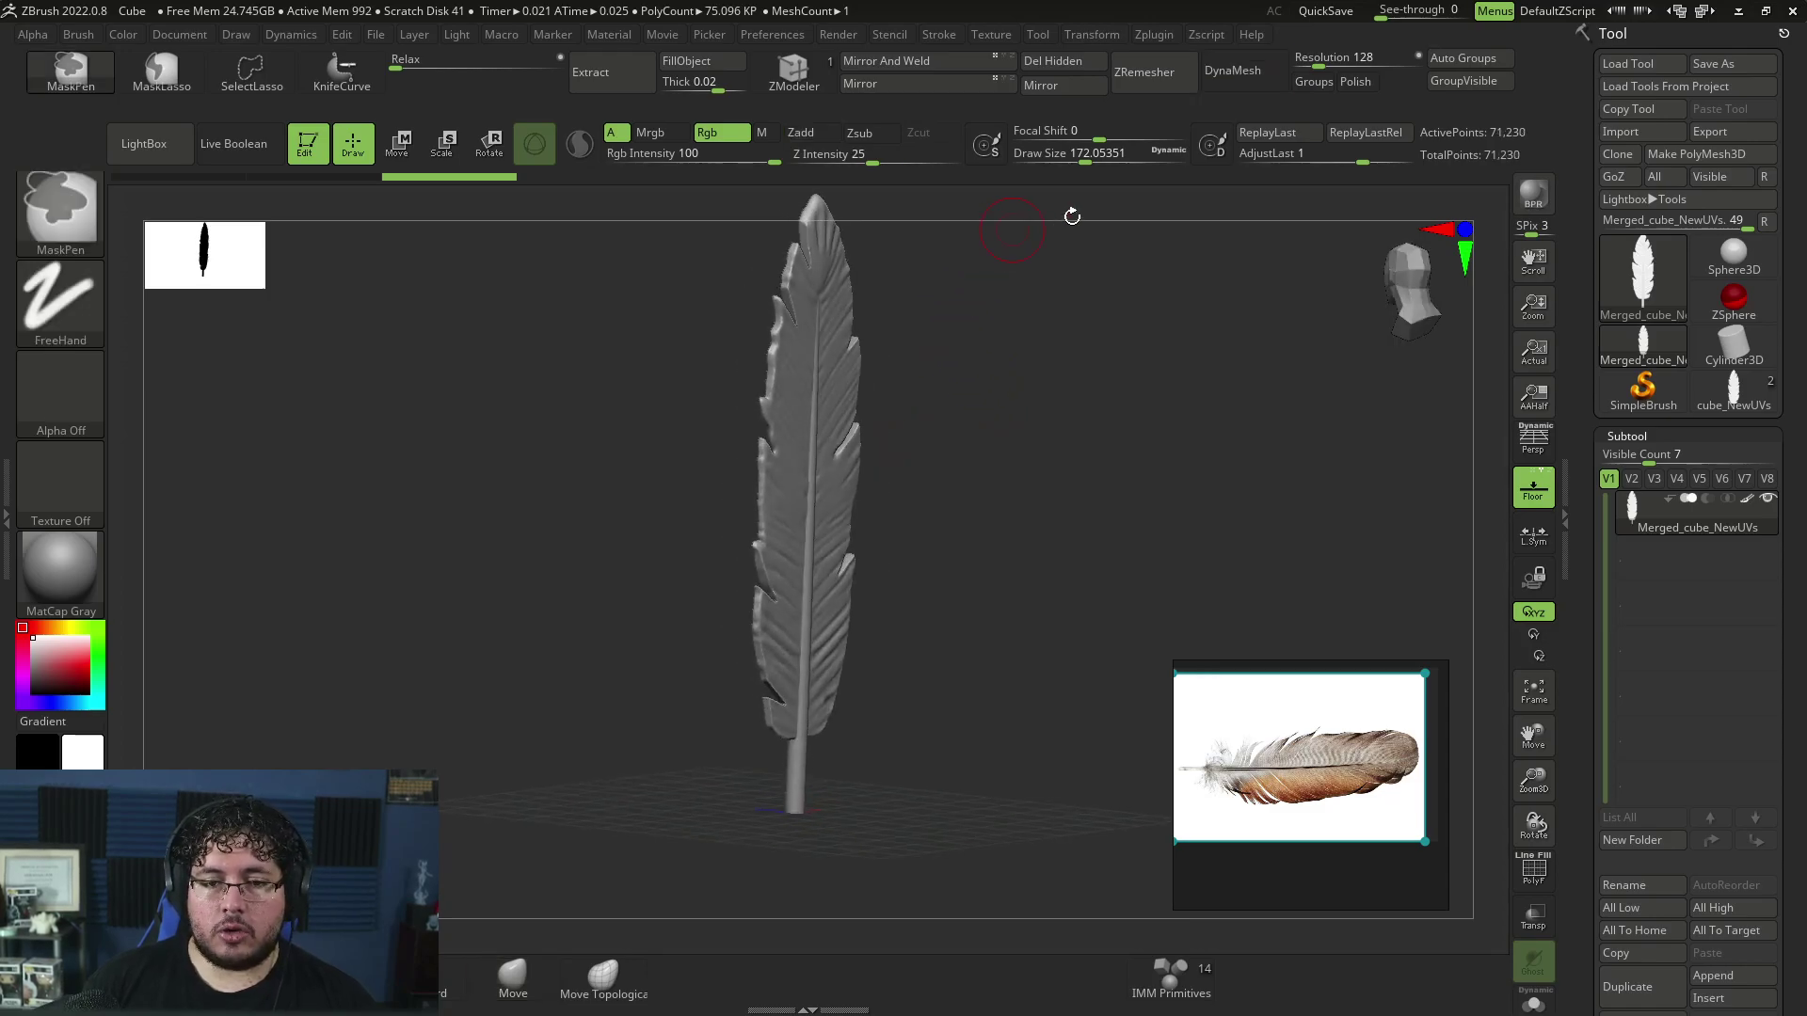
click(1221, 80)
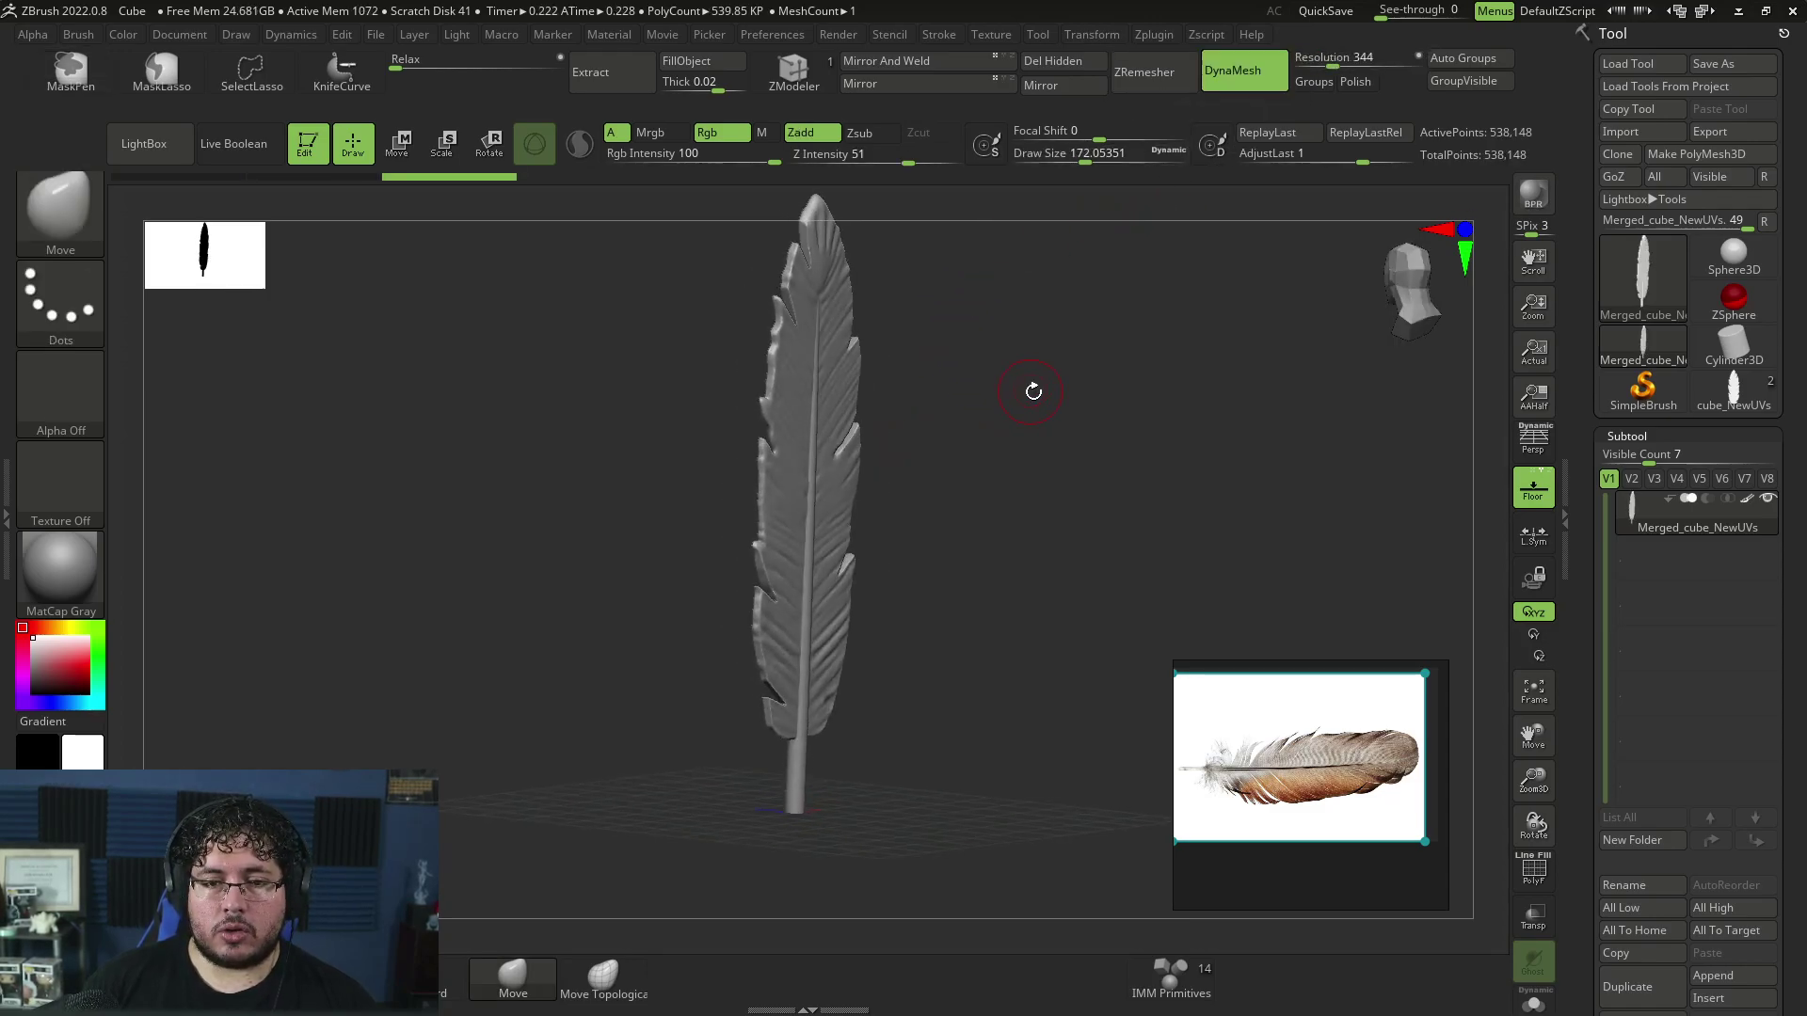
shift+drag(1039, 372, 937, 394)
key(w)
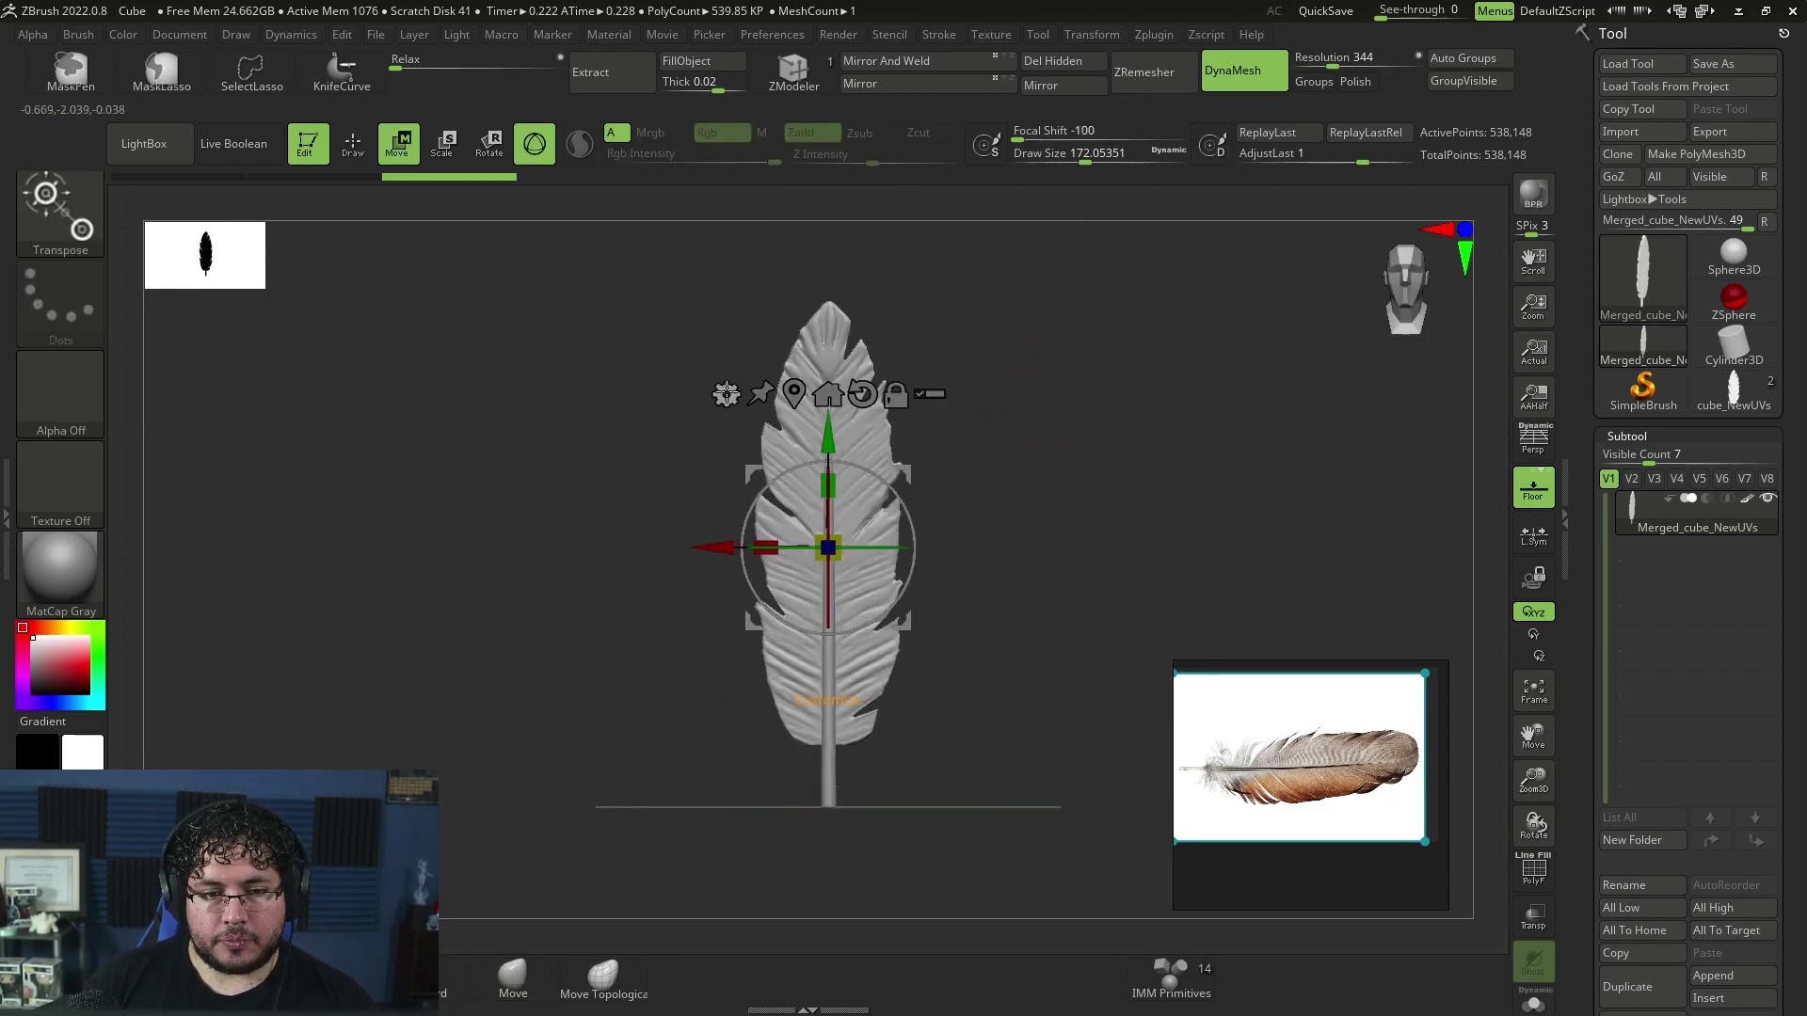
Step: Add an arc bend deformer and curve the feather gently along its shaft
click(723, 393)
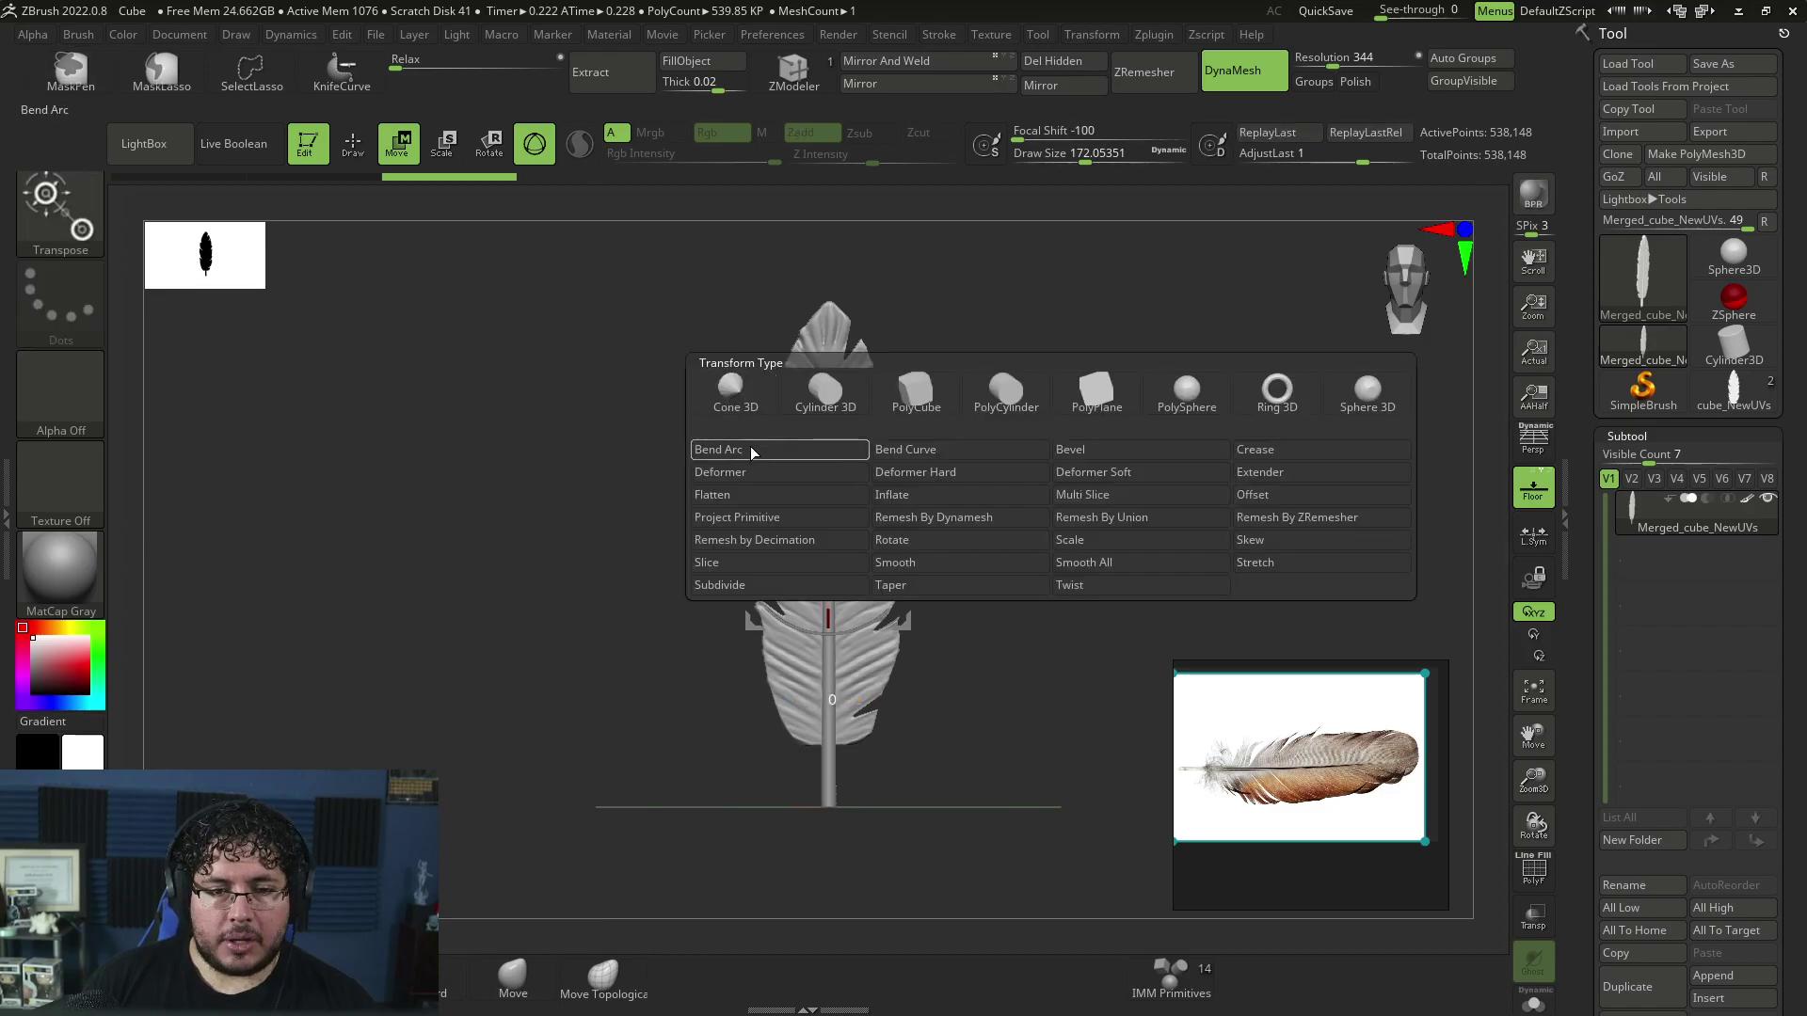
click(750, 446)
drag(829, 292, 830, 294)
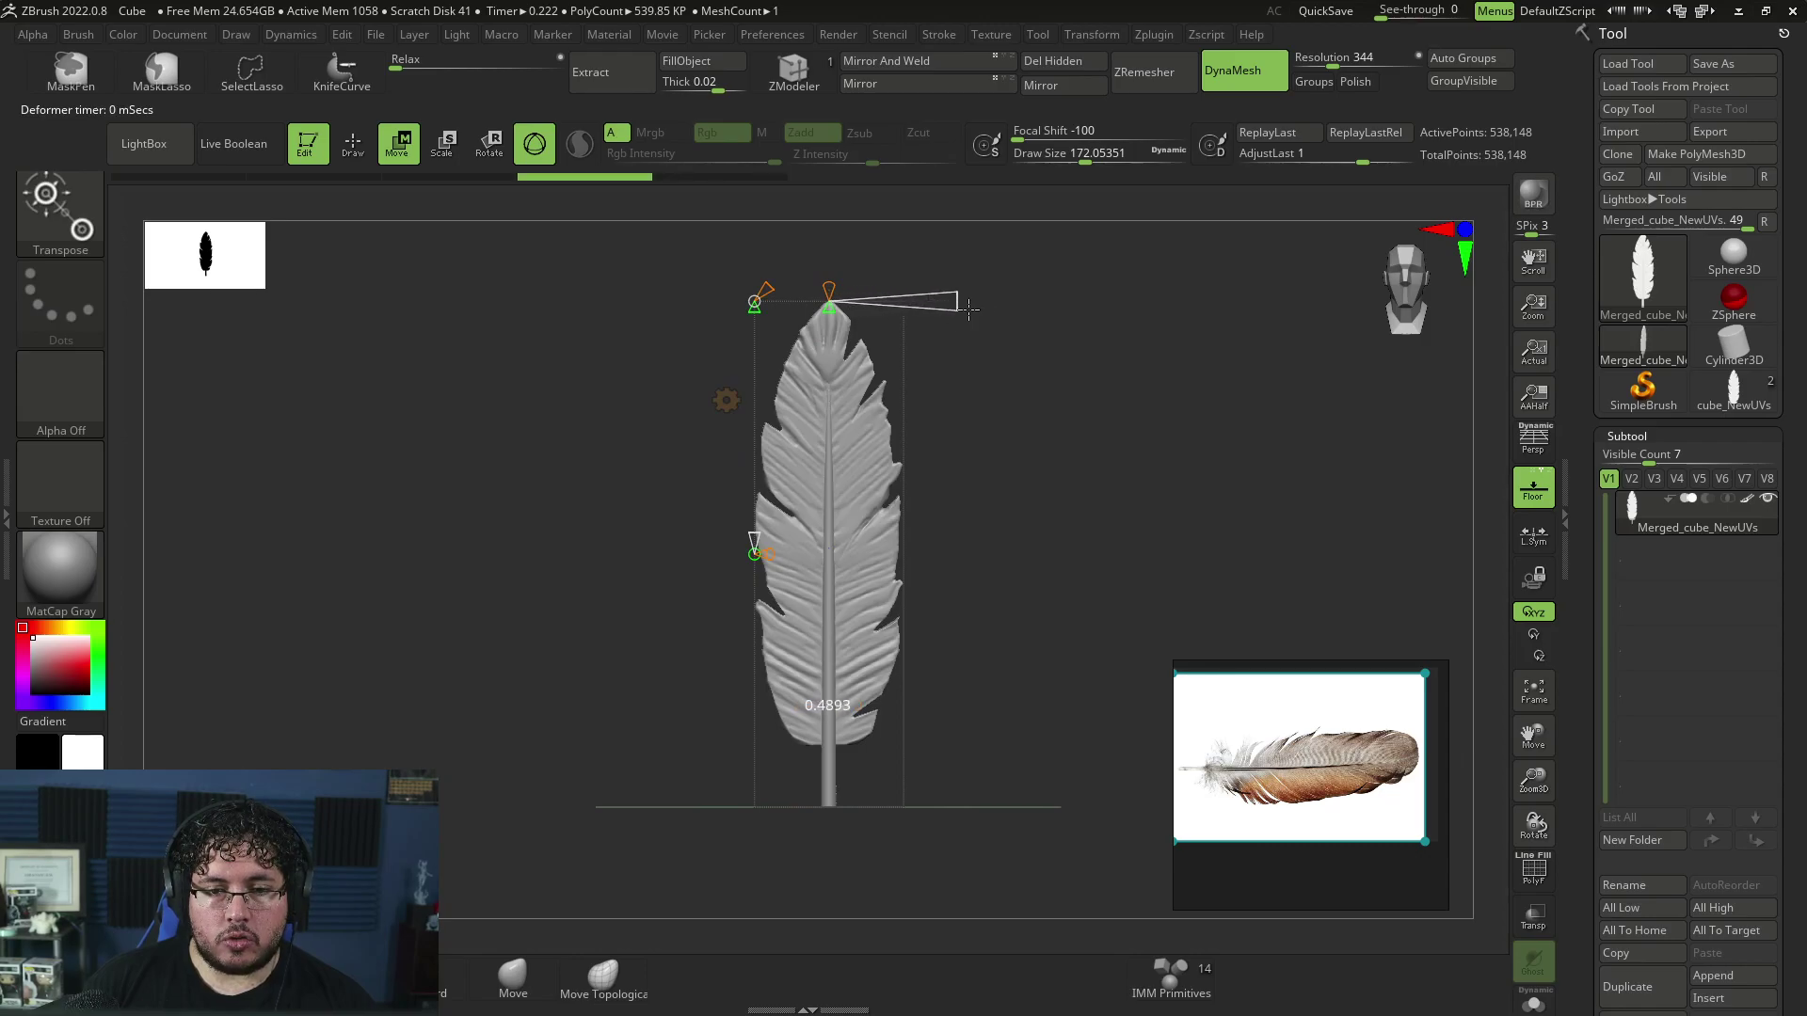
drag(835, 302, 833, 301)
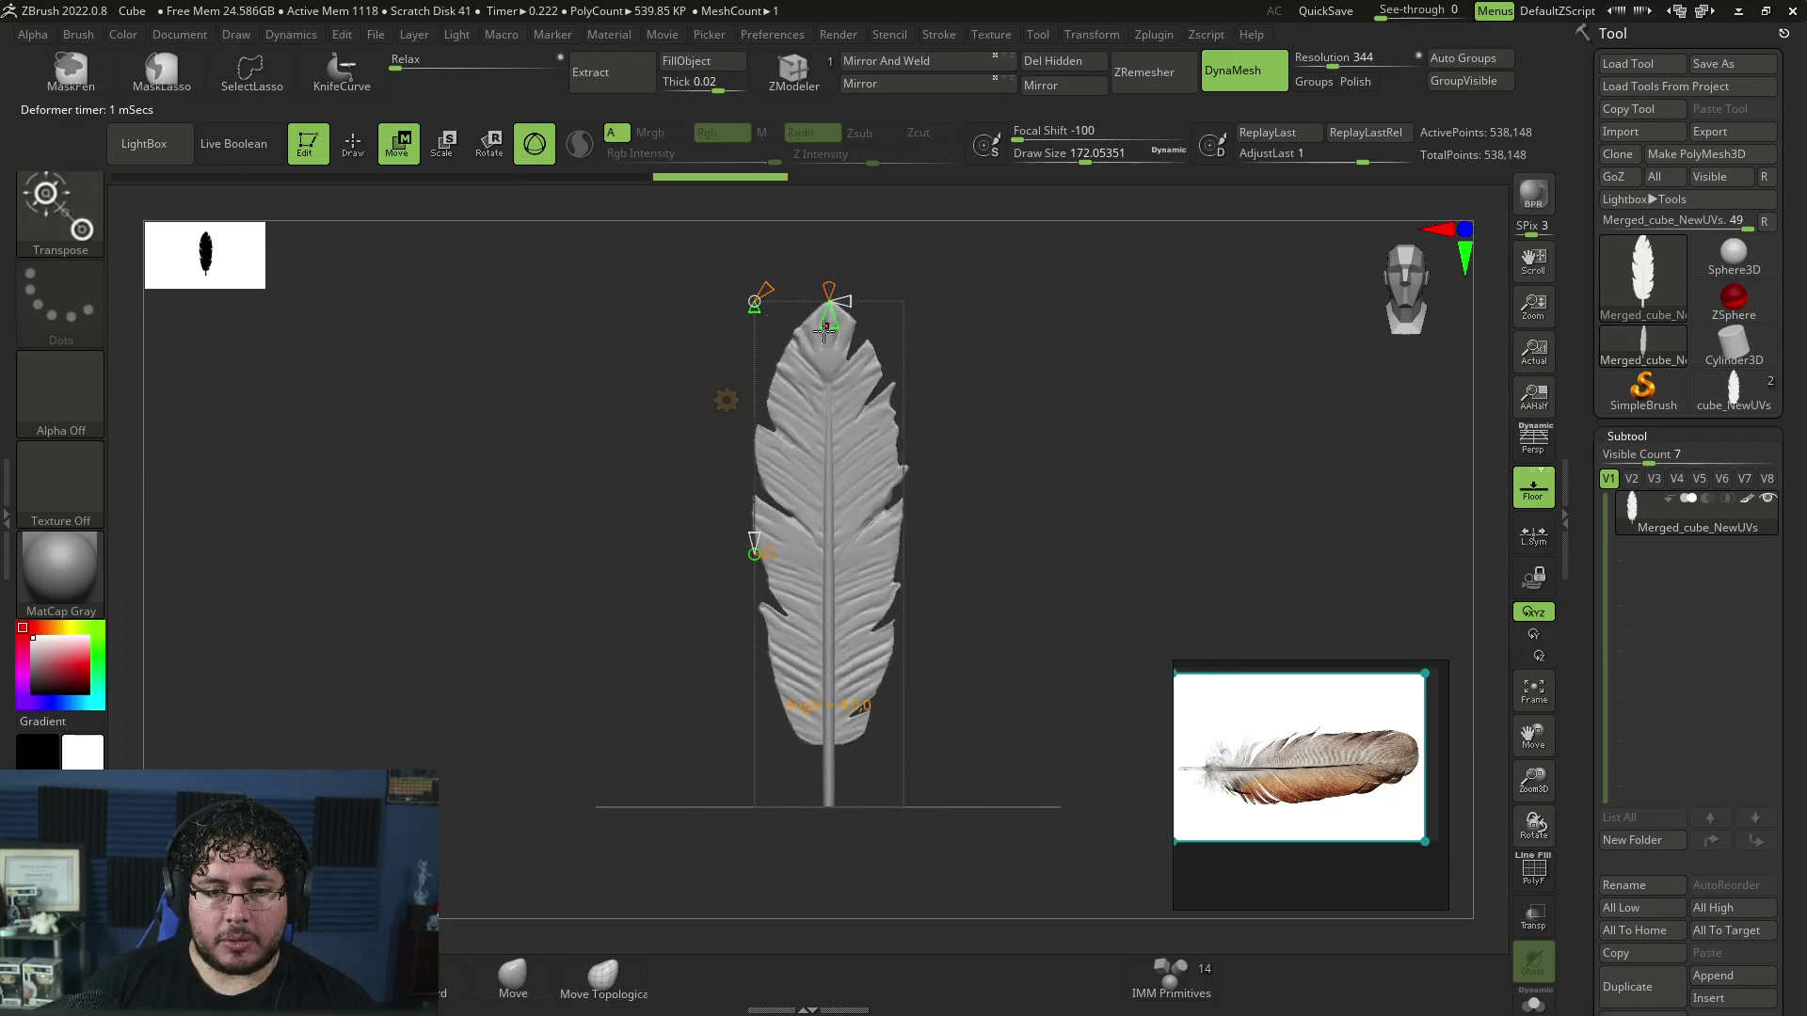
drag(982, 430, 906, 542)
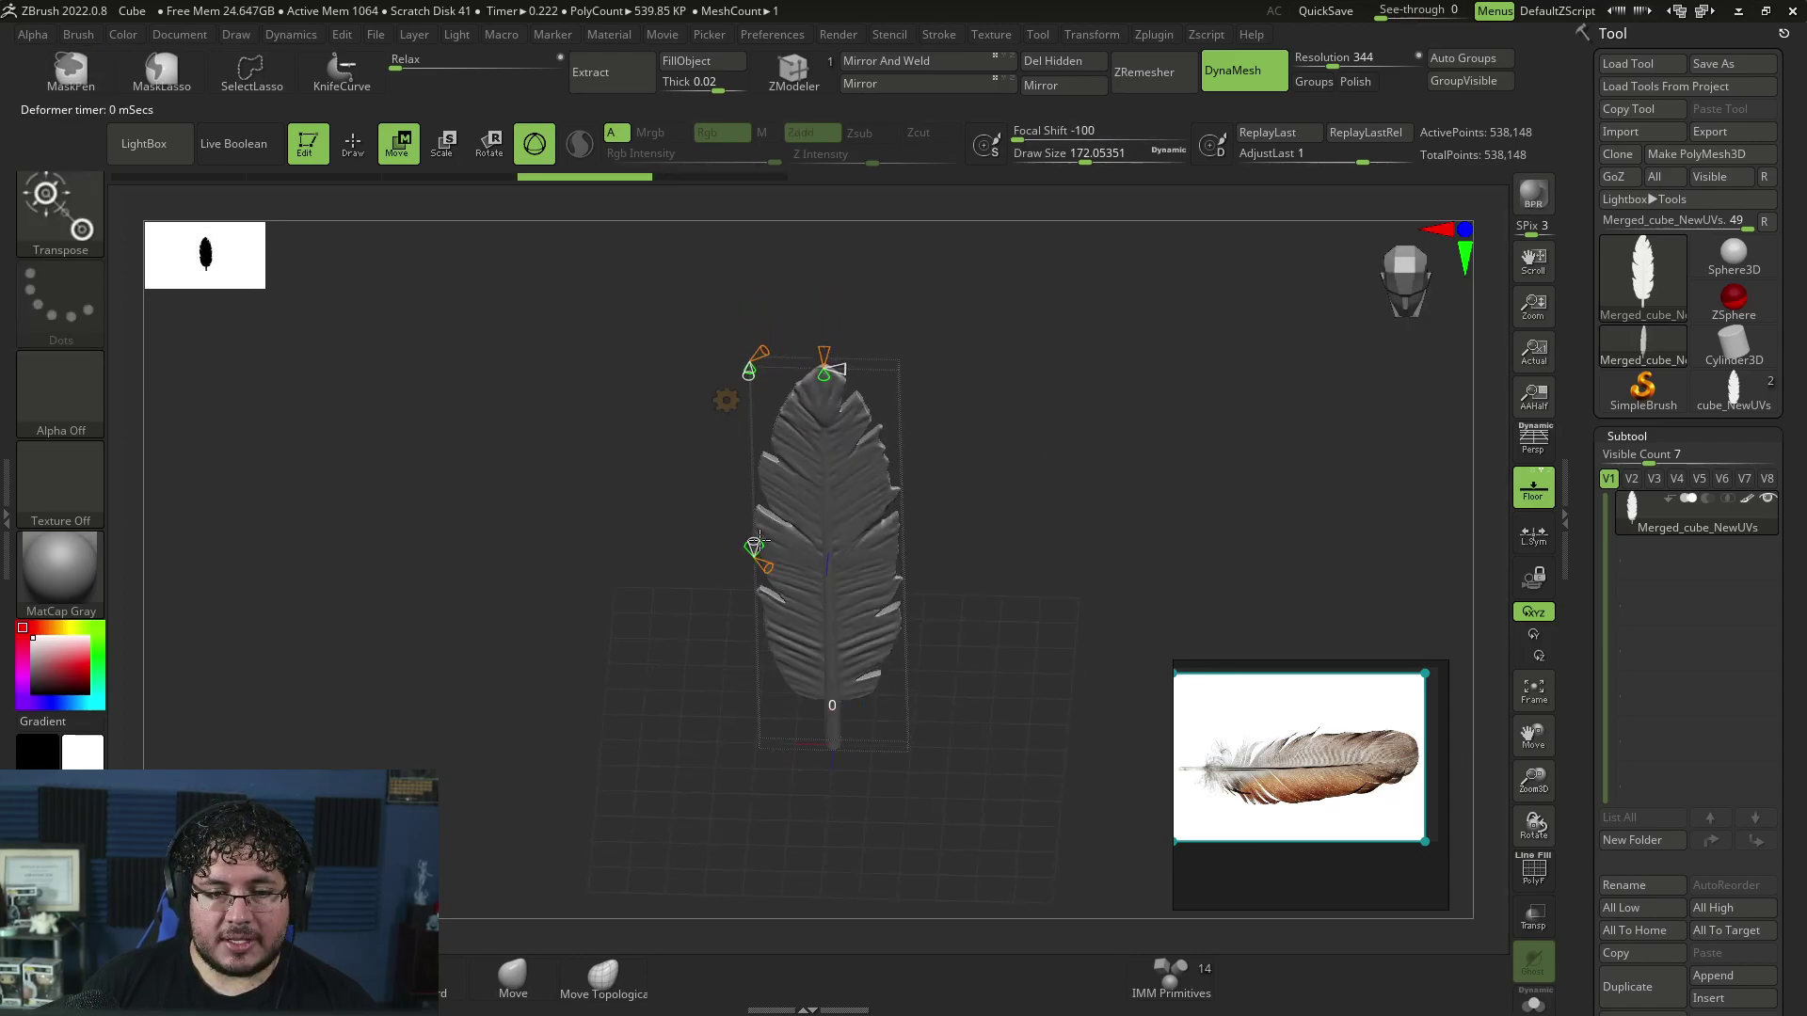
drag(757, 544, 755, 525)
mouse_move(918, 536)
mouse_down()
mouse_move(946, 434)
mouse_move(888, 420)
mouse_up()
mouse_move(840, 525)
mouse_down()
mouse_move(863, 505)
mouse_move(847, 523)
mouse_up()
mouse_move(790, 452)
mouse_down()
mouse_move(674, 361)
mouse_move(659, 465)
mouse_up()
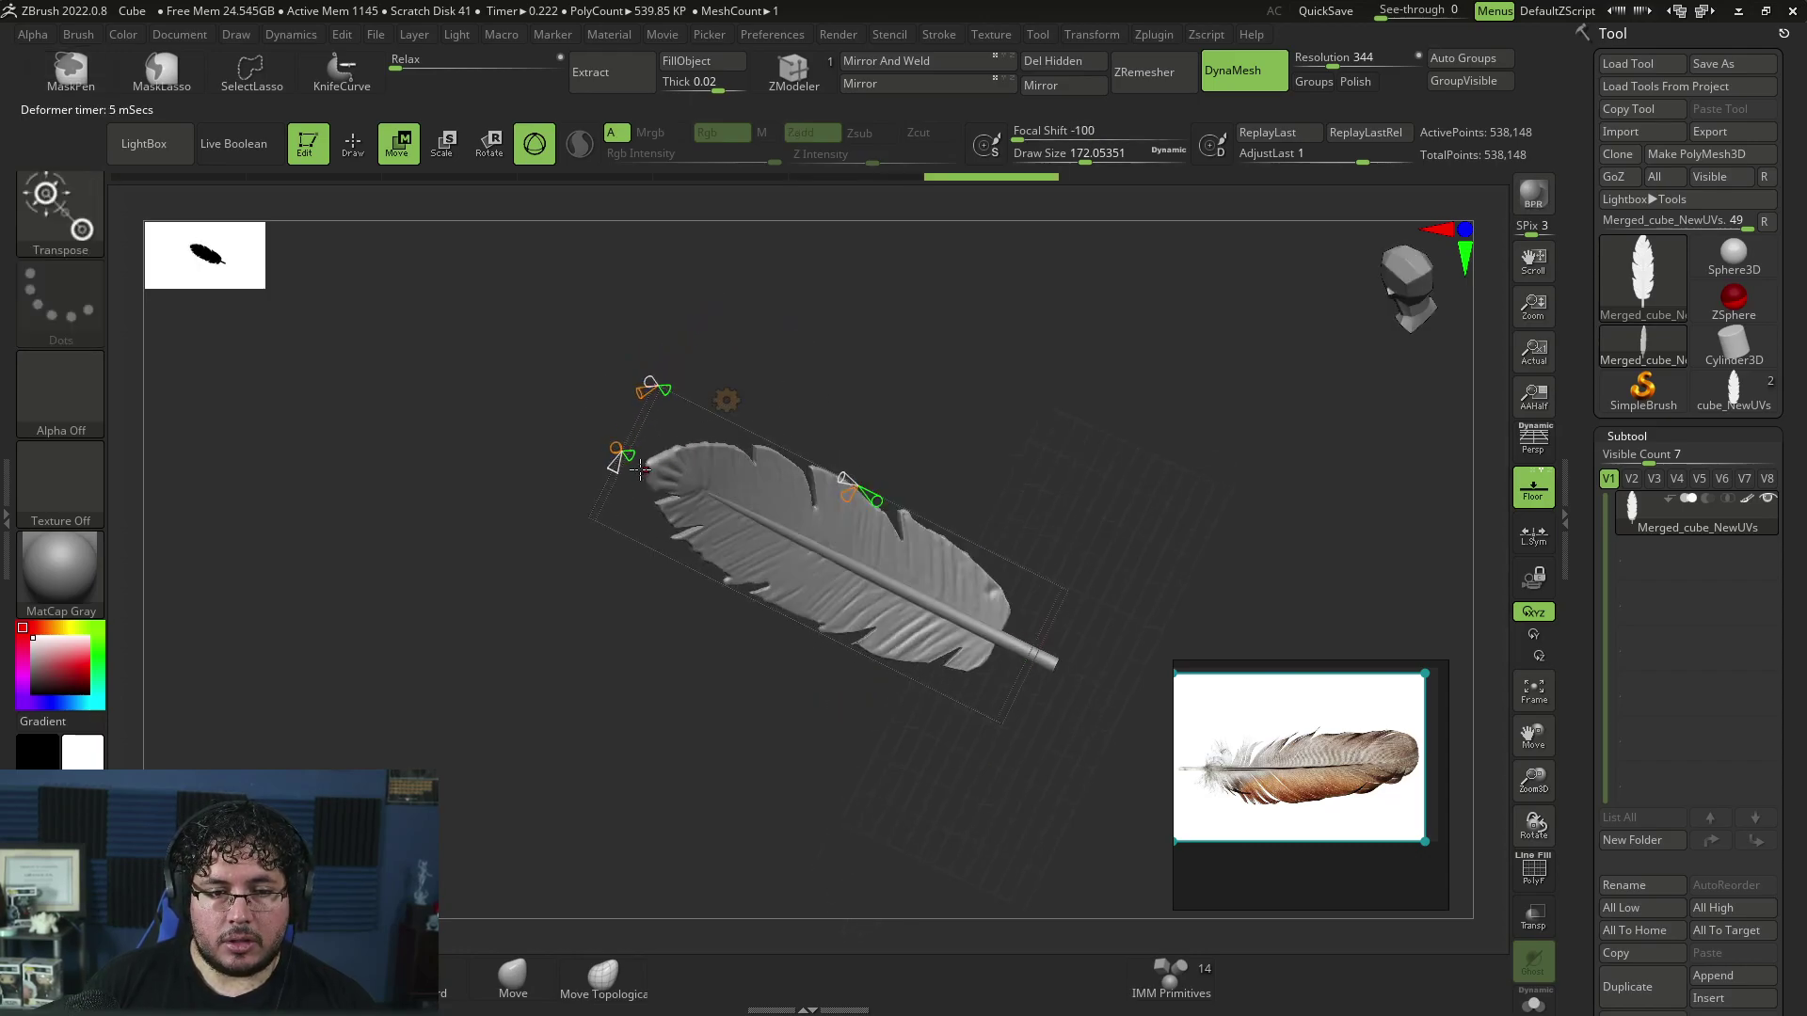
mouse_move(660, 467)
mouse_down()
mouse_move(823, 521)
mouse_move(821, 497)
mouse_move(948, 411)
mouse_move(910, 436)
mouse_move(993, 428)
mouse_up()
Step: Stand the feather upright facing front with view snapping and the gizmo, back in Draw mode
key(q)
key(w)
mouse_move(992, 517)
shift+mouse_down()
mouse_move(984, 545)
mouse_move(912, 529)
mouse_move(979, 643)
mouse_move(992, 626)
mouse_move(888, 606)
shift+mouse_up()
key(q)
key(w)
key(q)
key(e)
drag(749, 338, 750, 352)
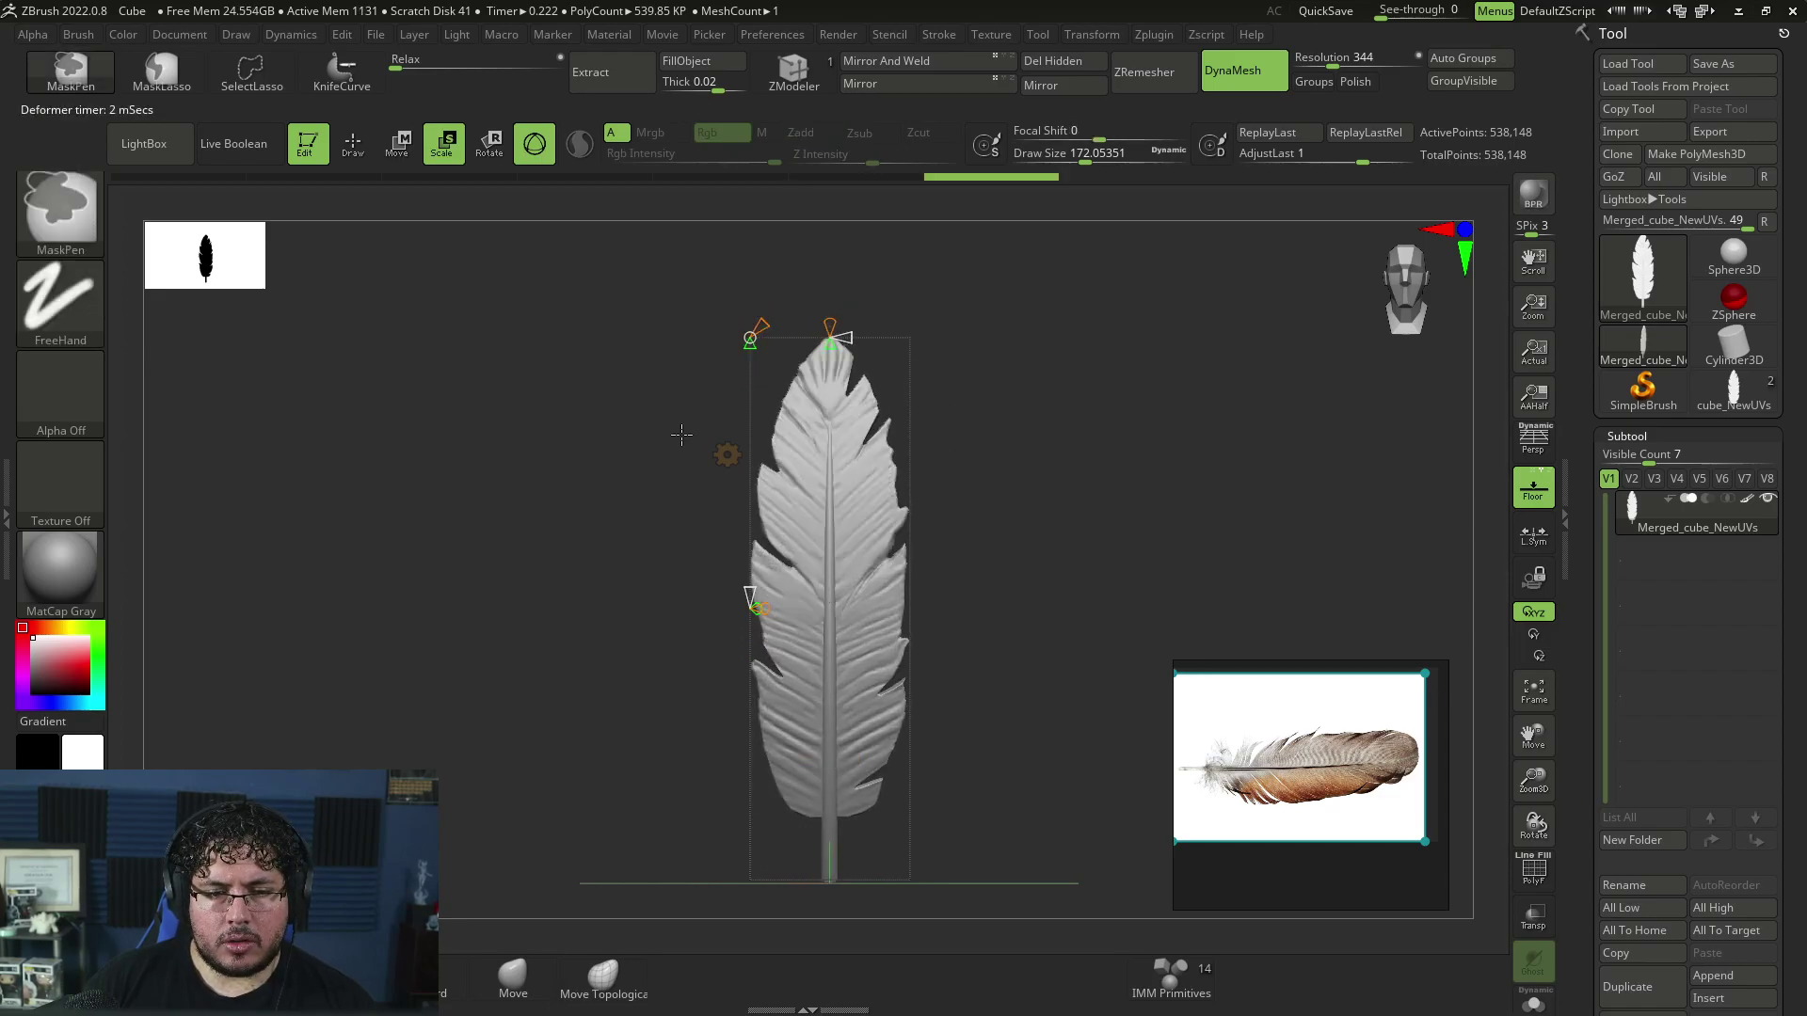
mouse_move(742, 480)
shift+mouse_down()
mouse_move(733, 604)
mouse_move(717, 608)
shift+mouse_up()
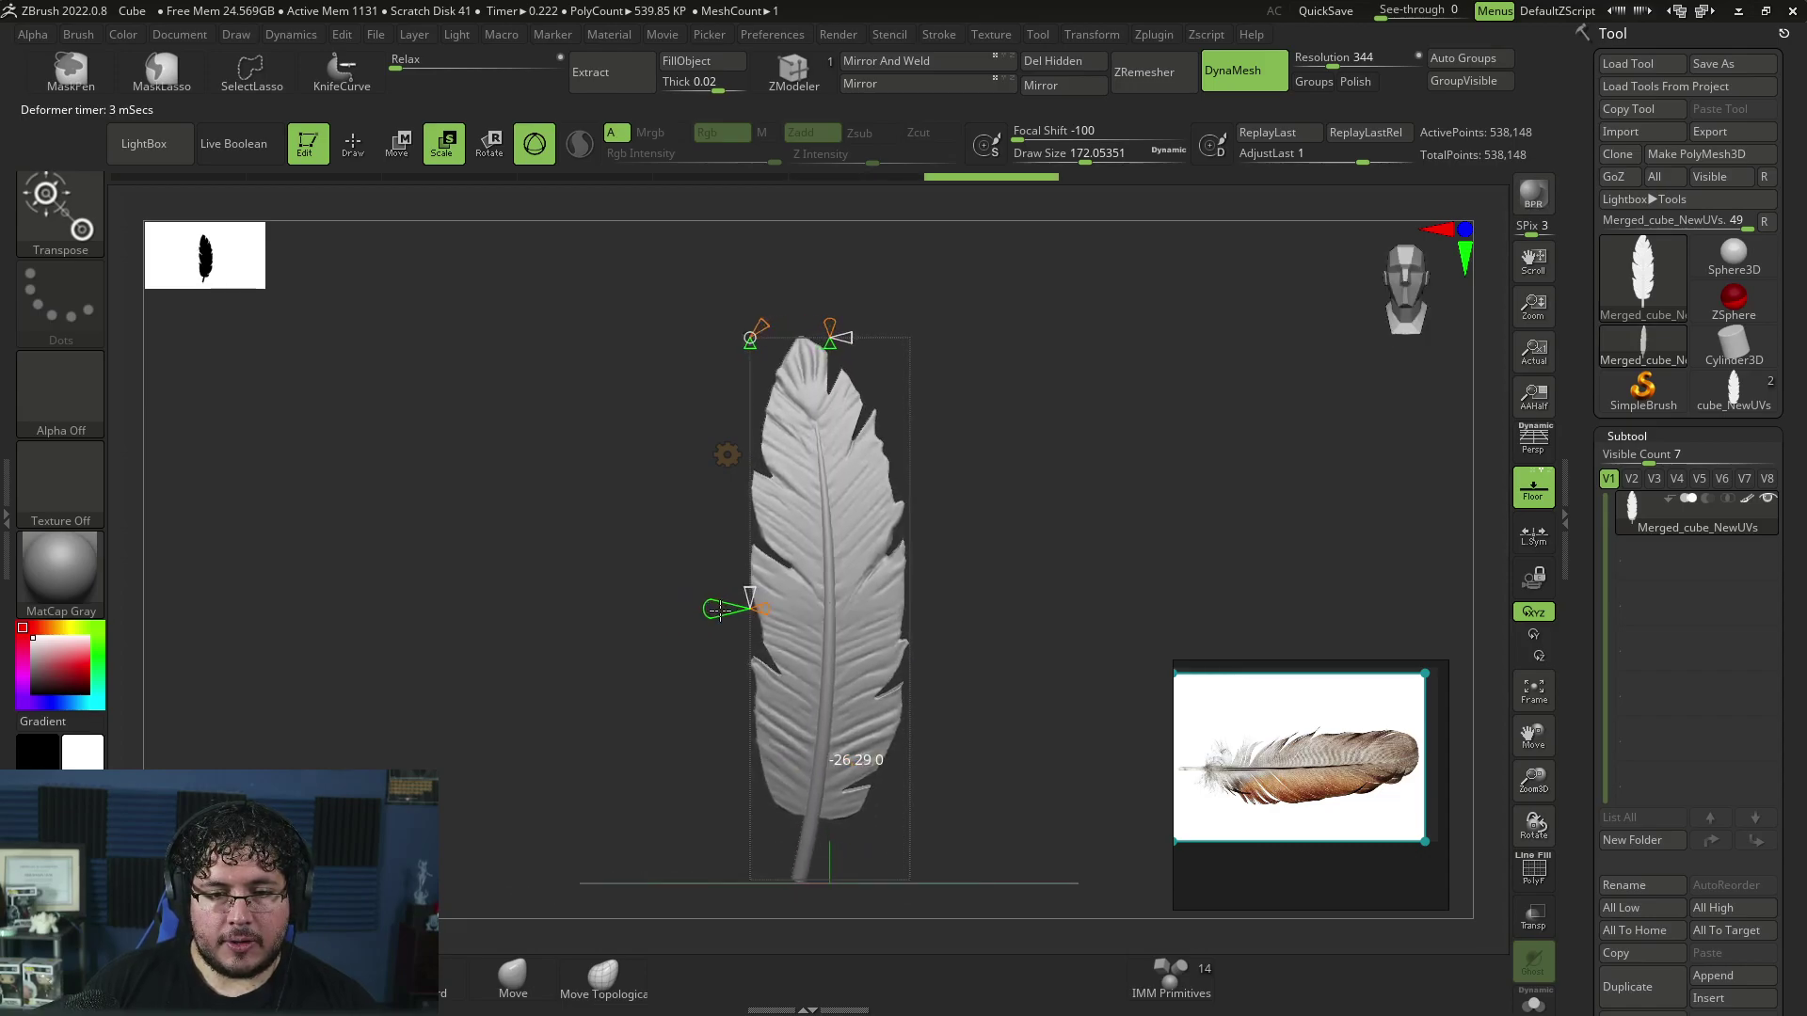
key(q)
mouse_move(975, 466)
alt+mouse_down()
mouse_move(1005, 497)
mouse_move(949, 489)
alt+mouse_up()
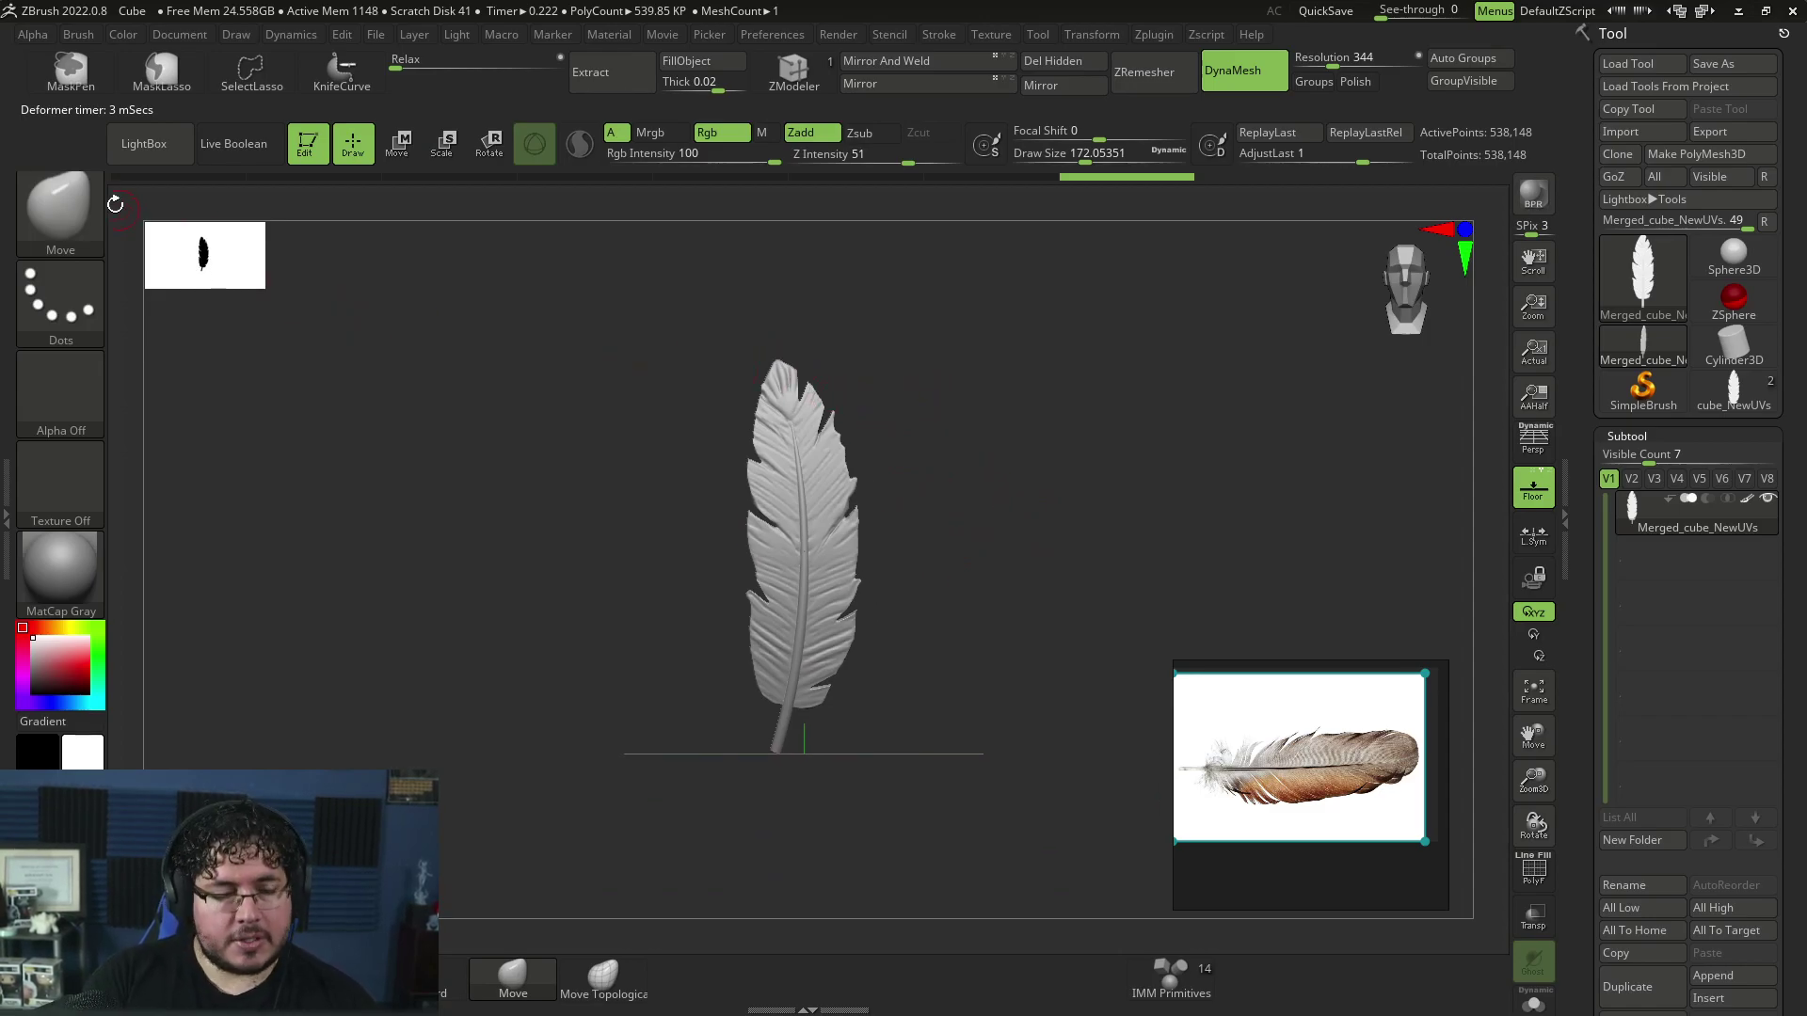
Step: Inspect the feather from edge-on, side-on and end-on views before brush creation
click(84, 211)
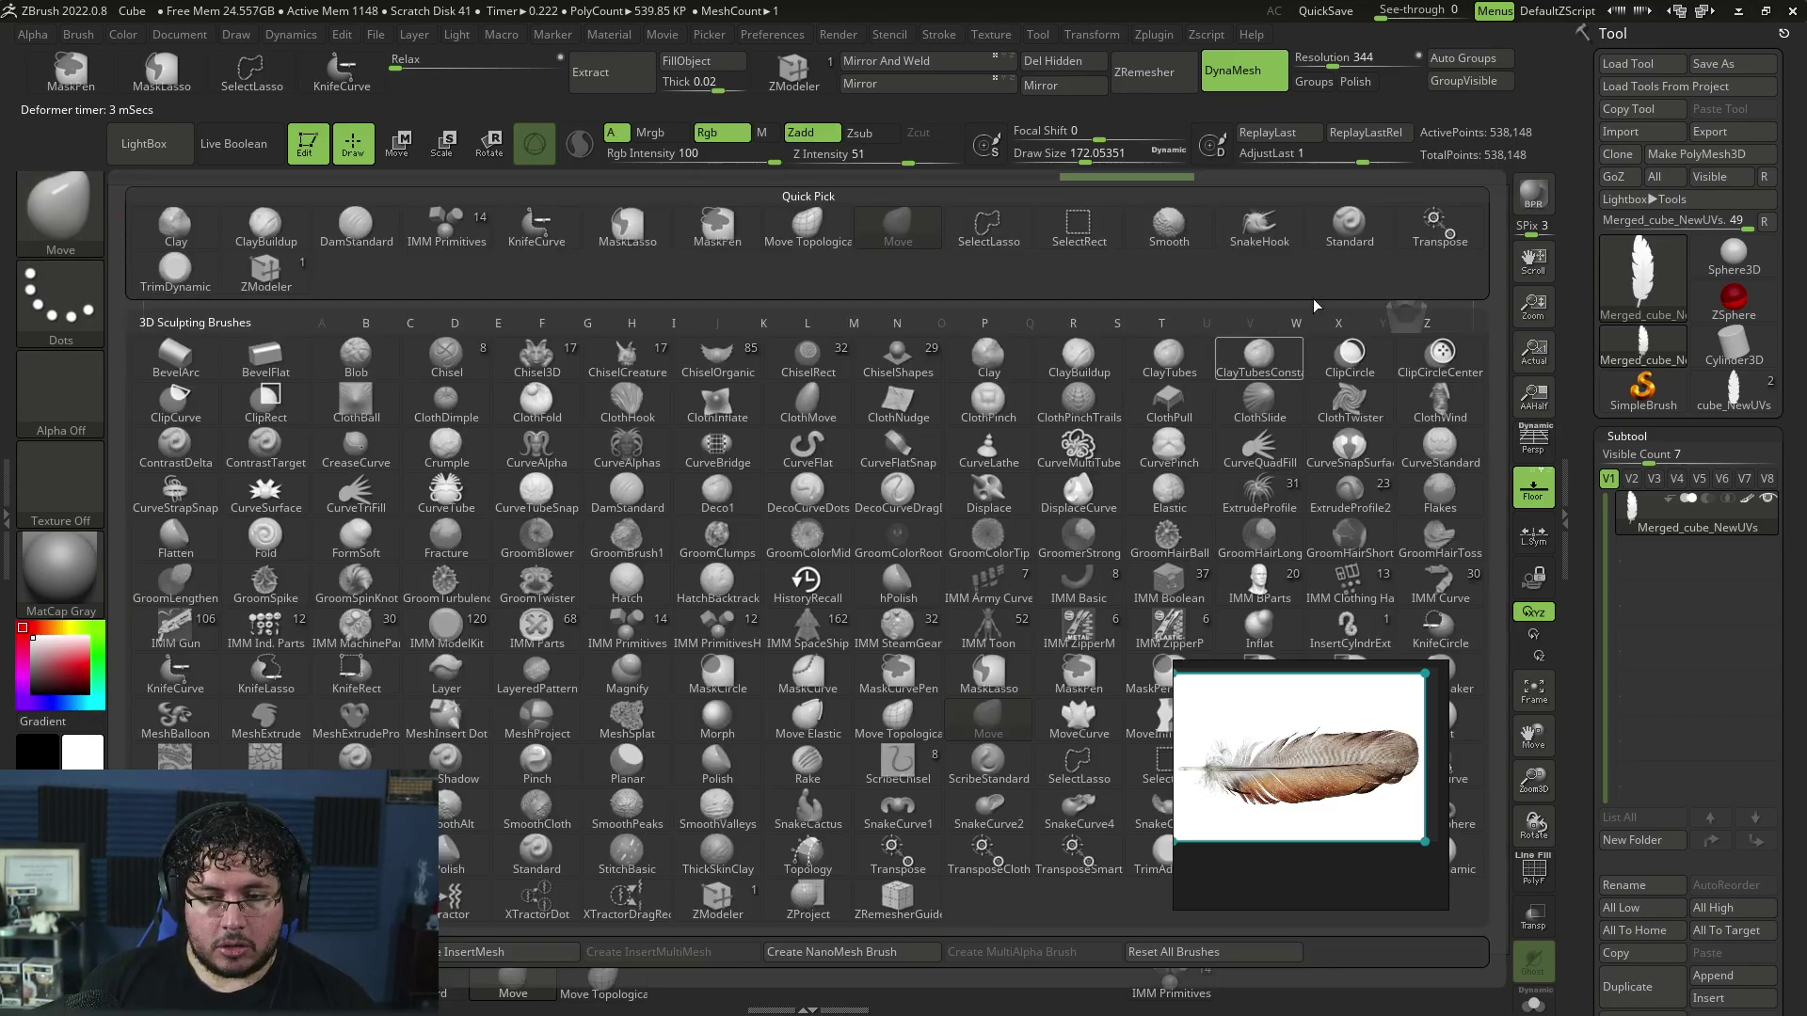
key(Escape)
shift+drag(1121, 513, 1022, 674)
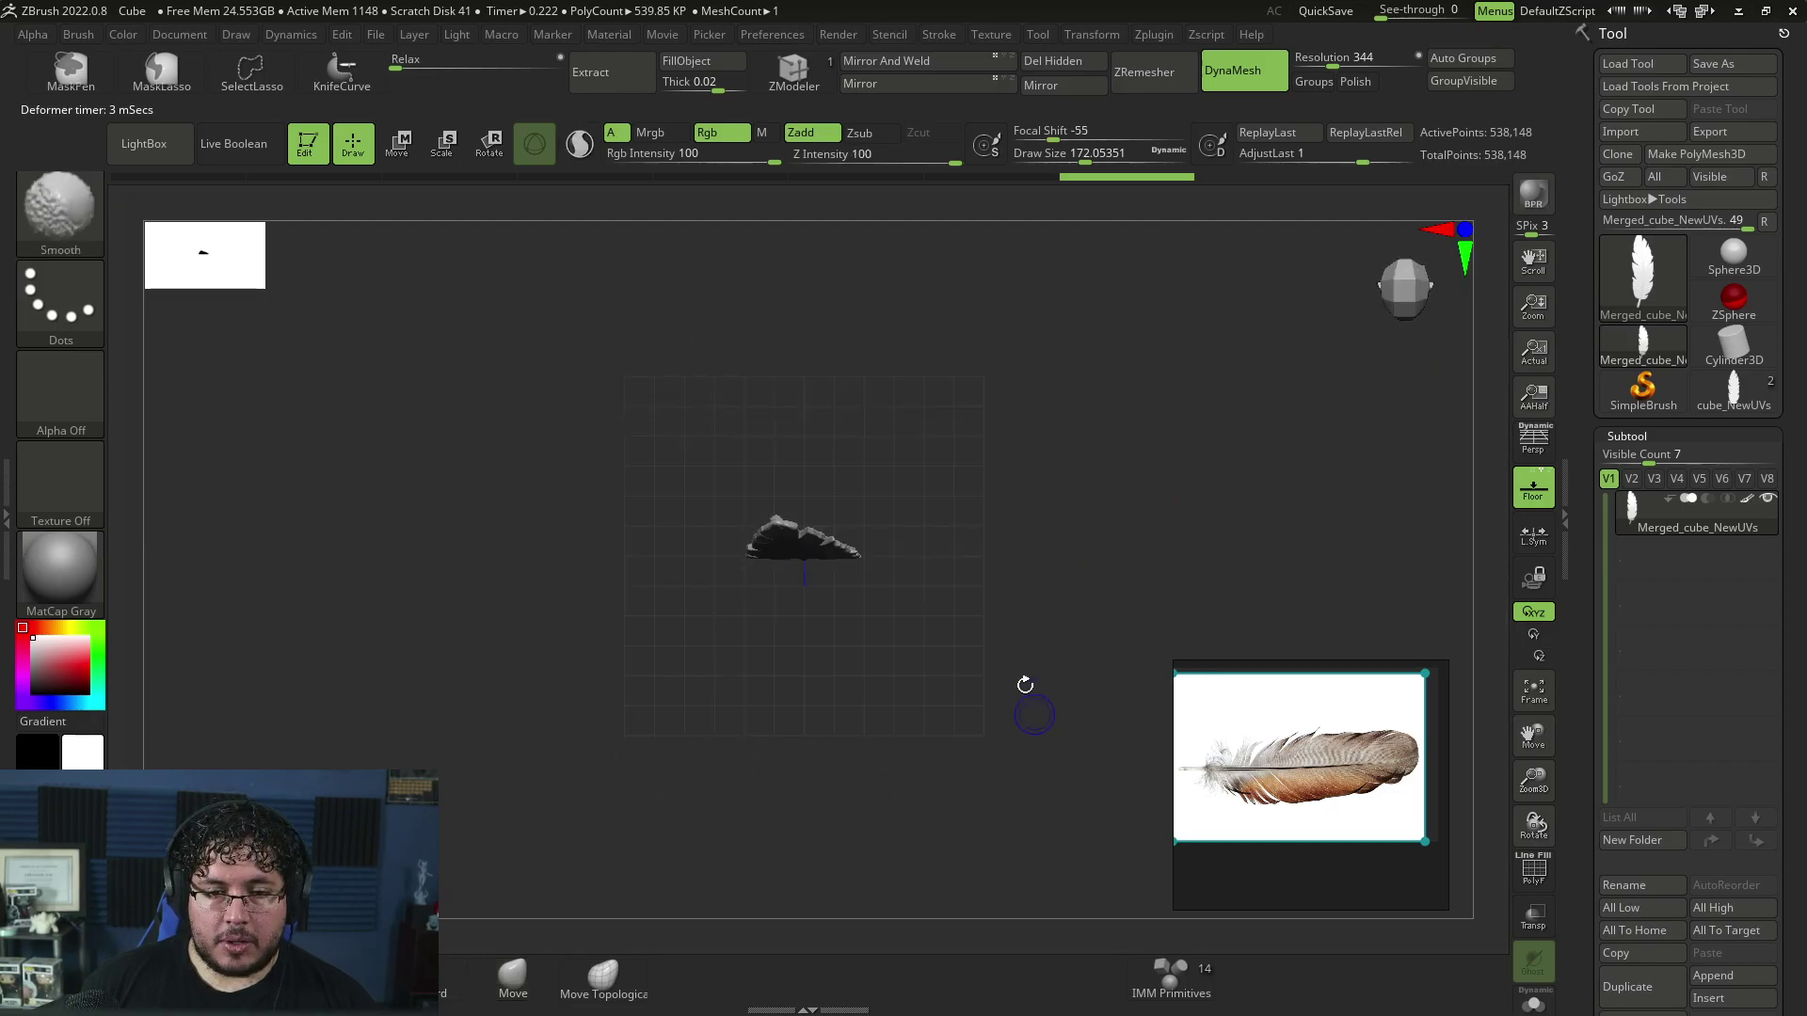
drag(843, 468, 693, 535)
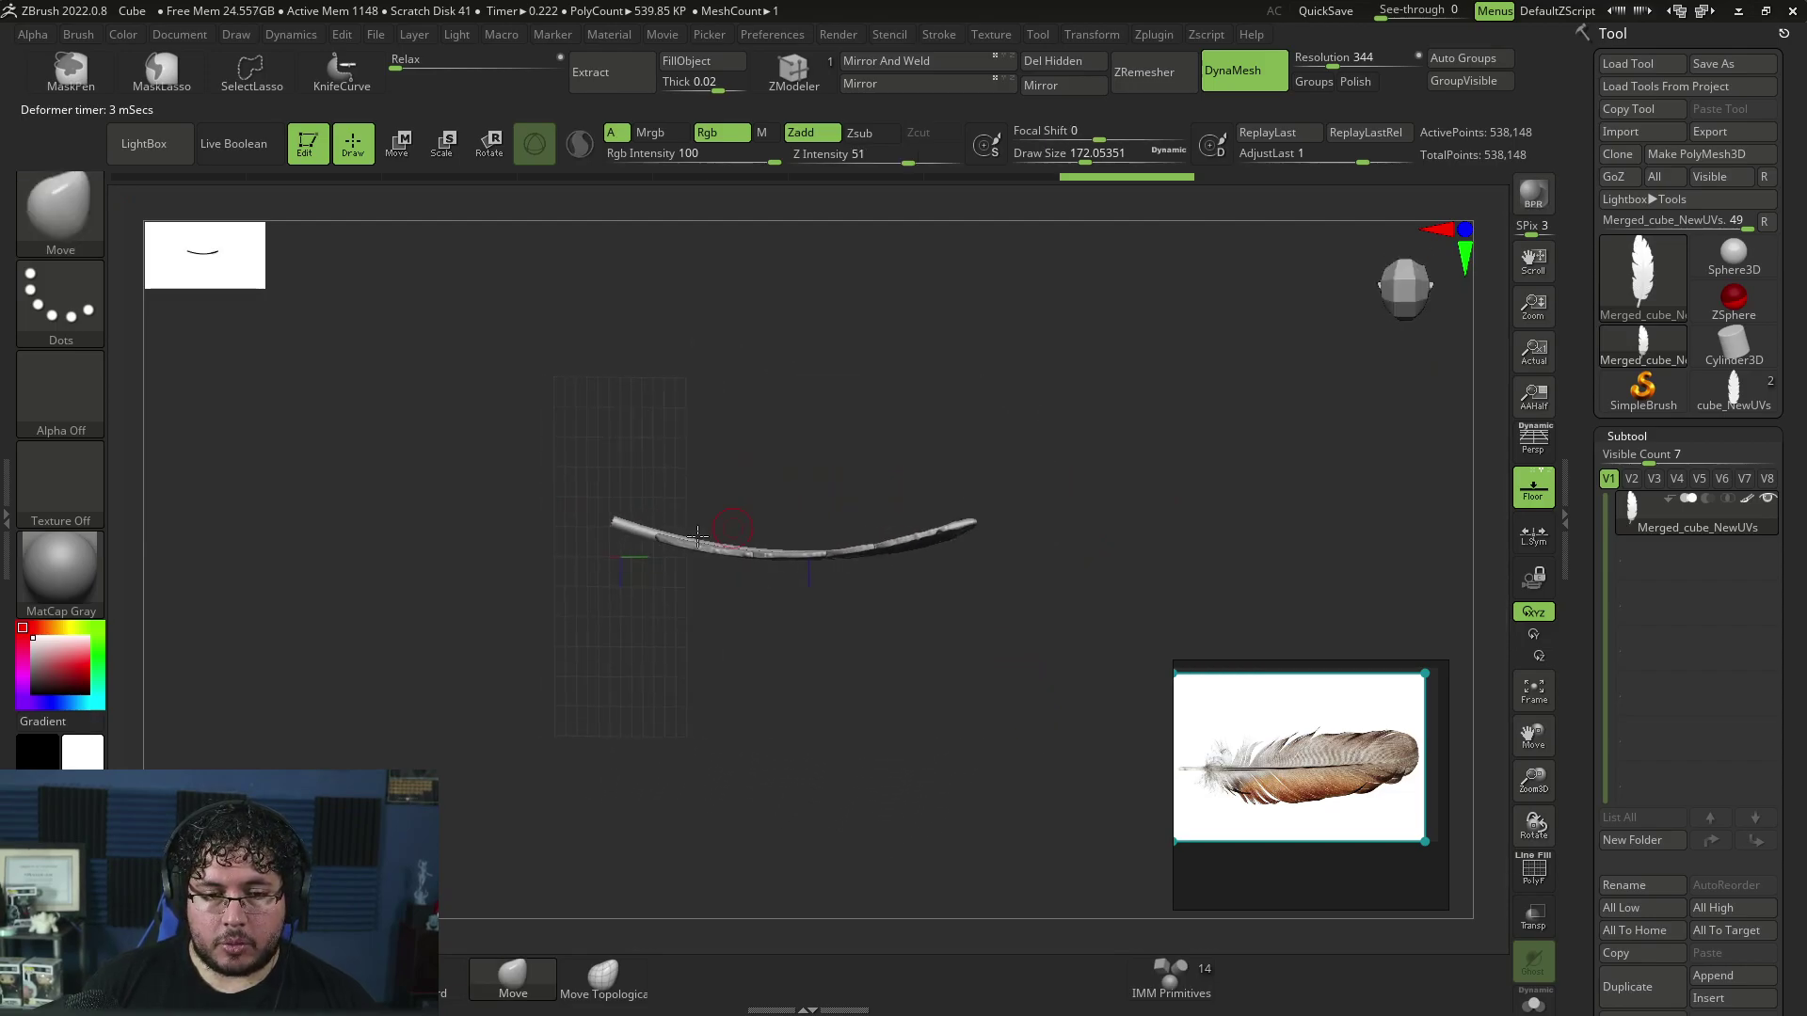
shift+drag(833, 463, 803, 541)
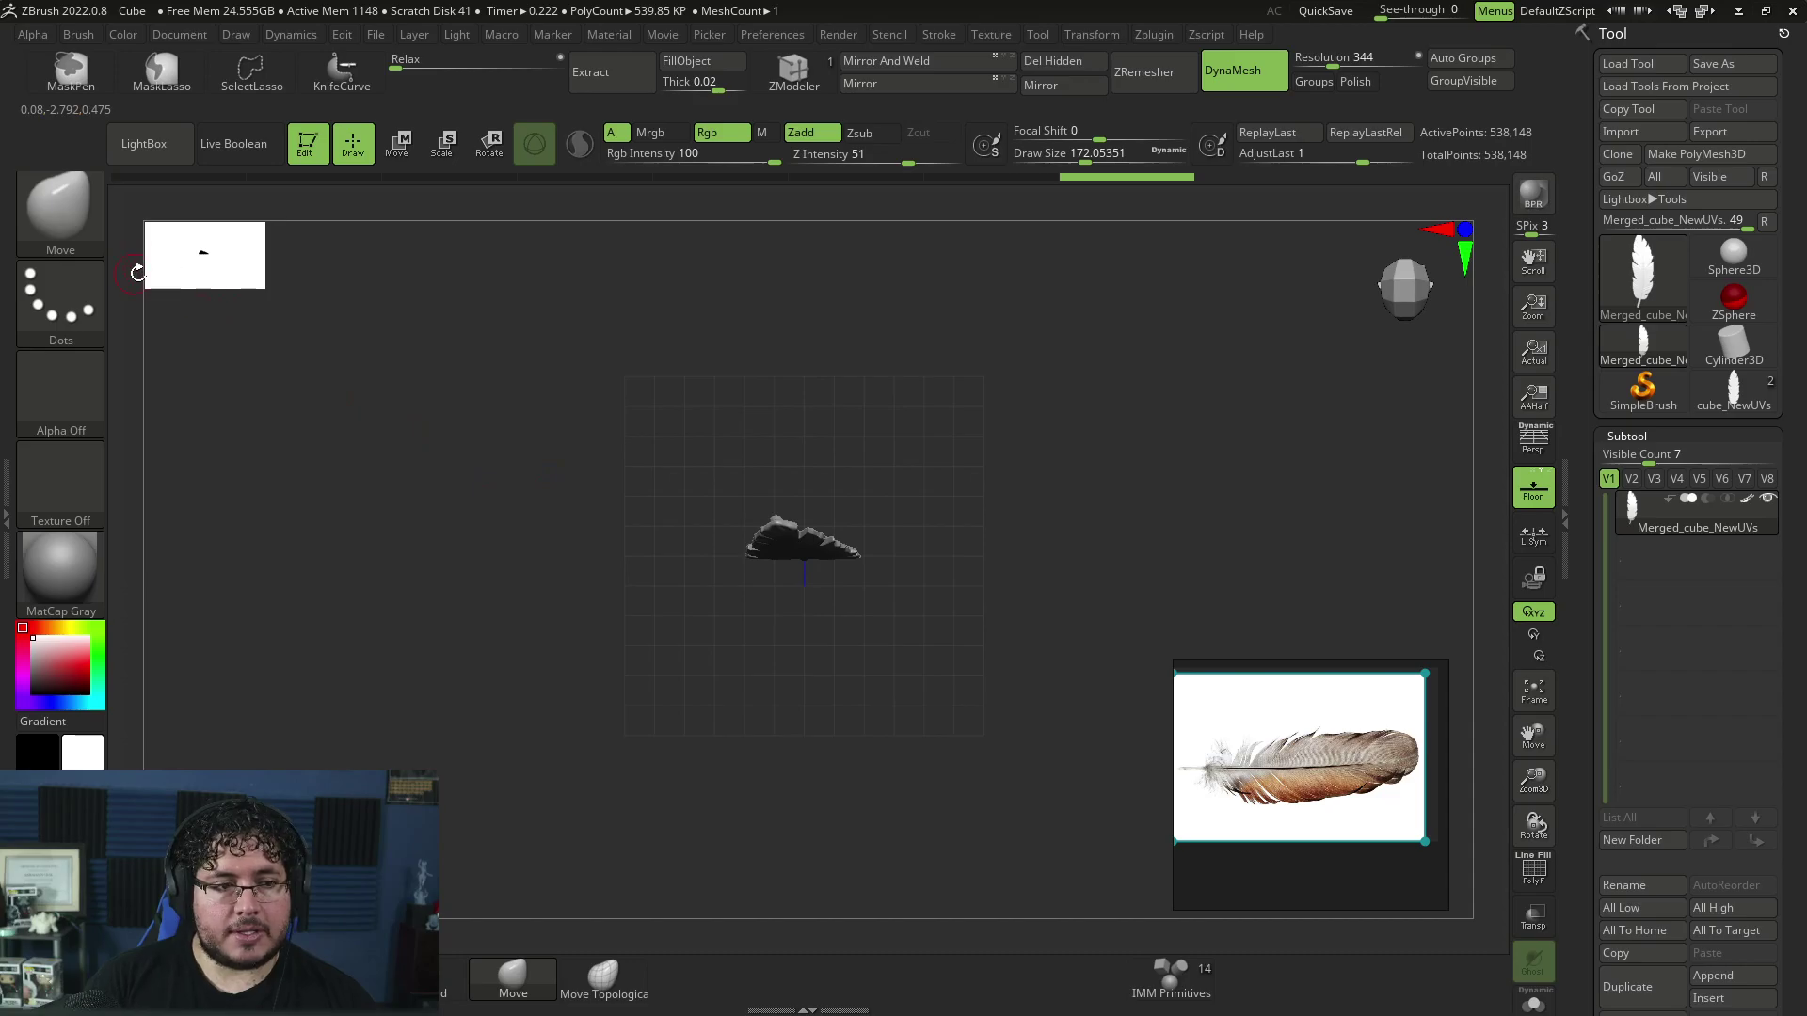
Step: Create a new InsertMesh brush from the feather, then load a Sphere3D tool
click(73, 219)
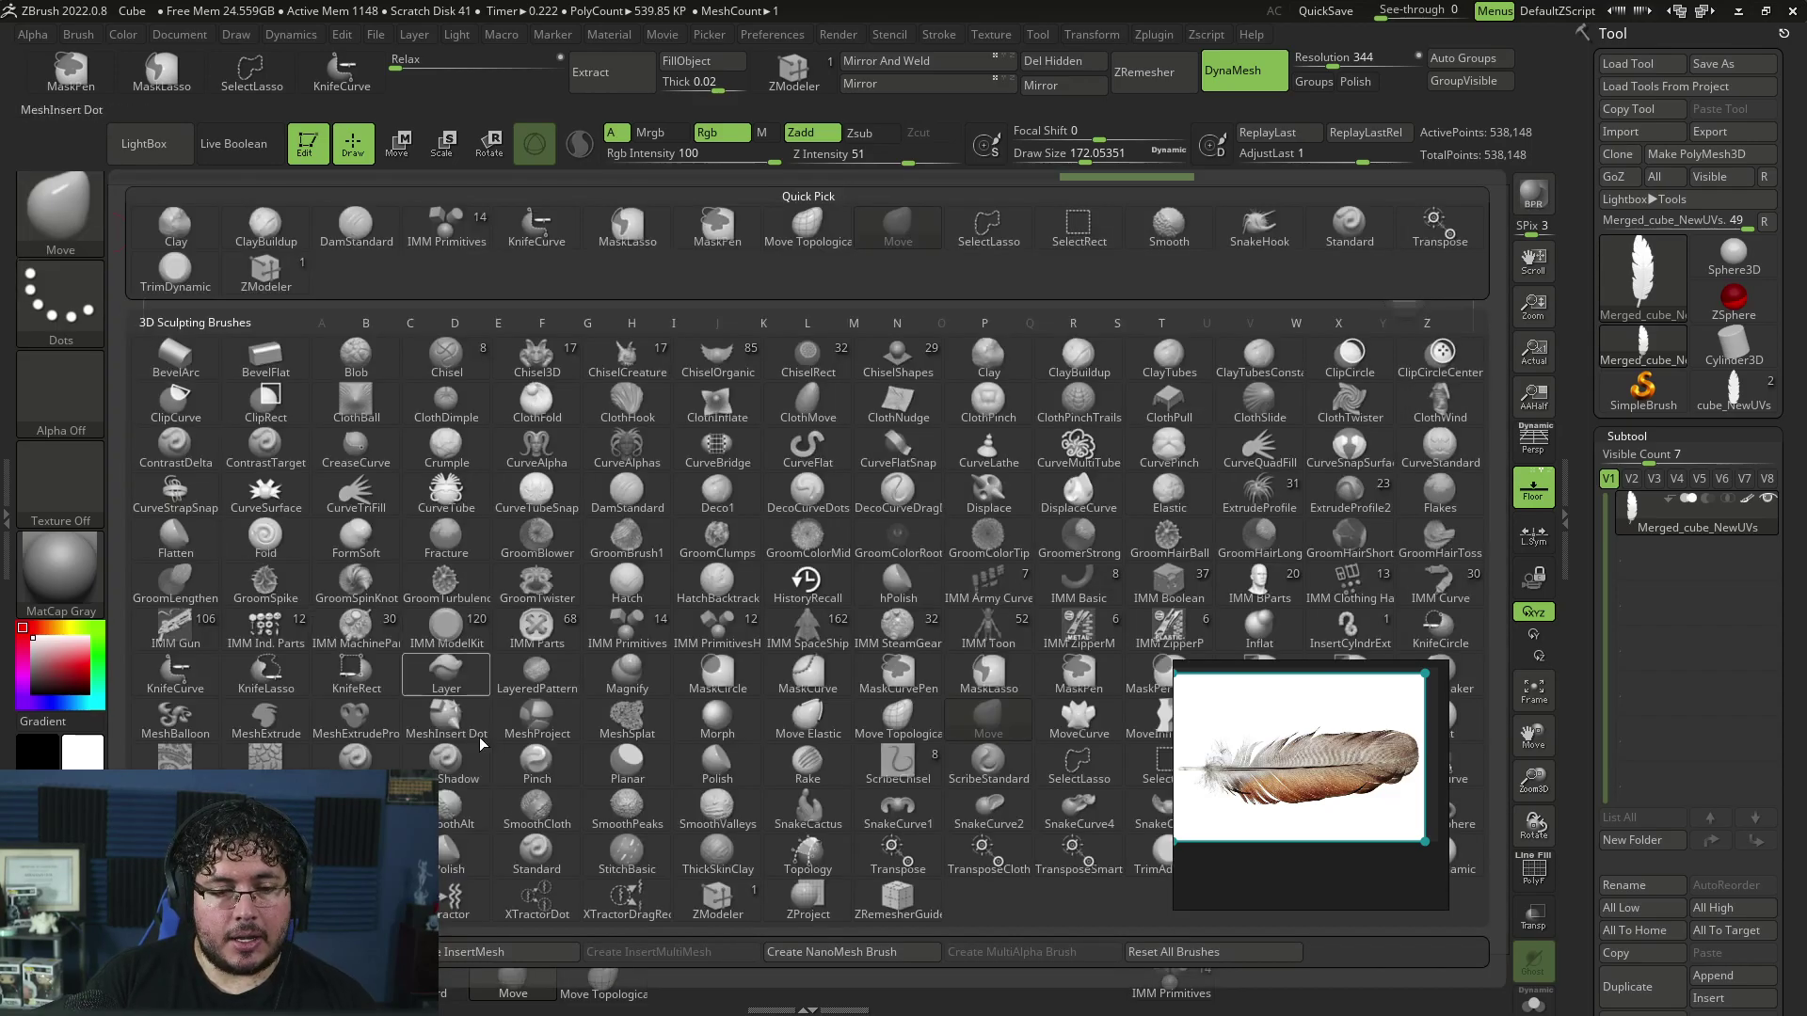
click(502, 950)
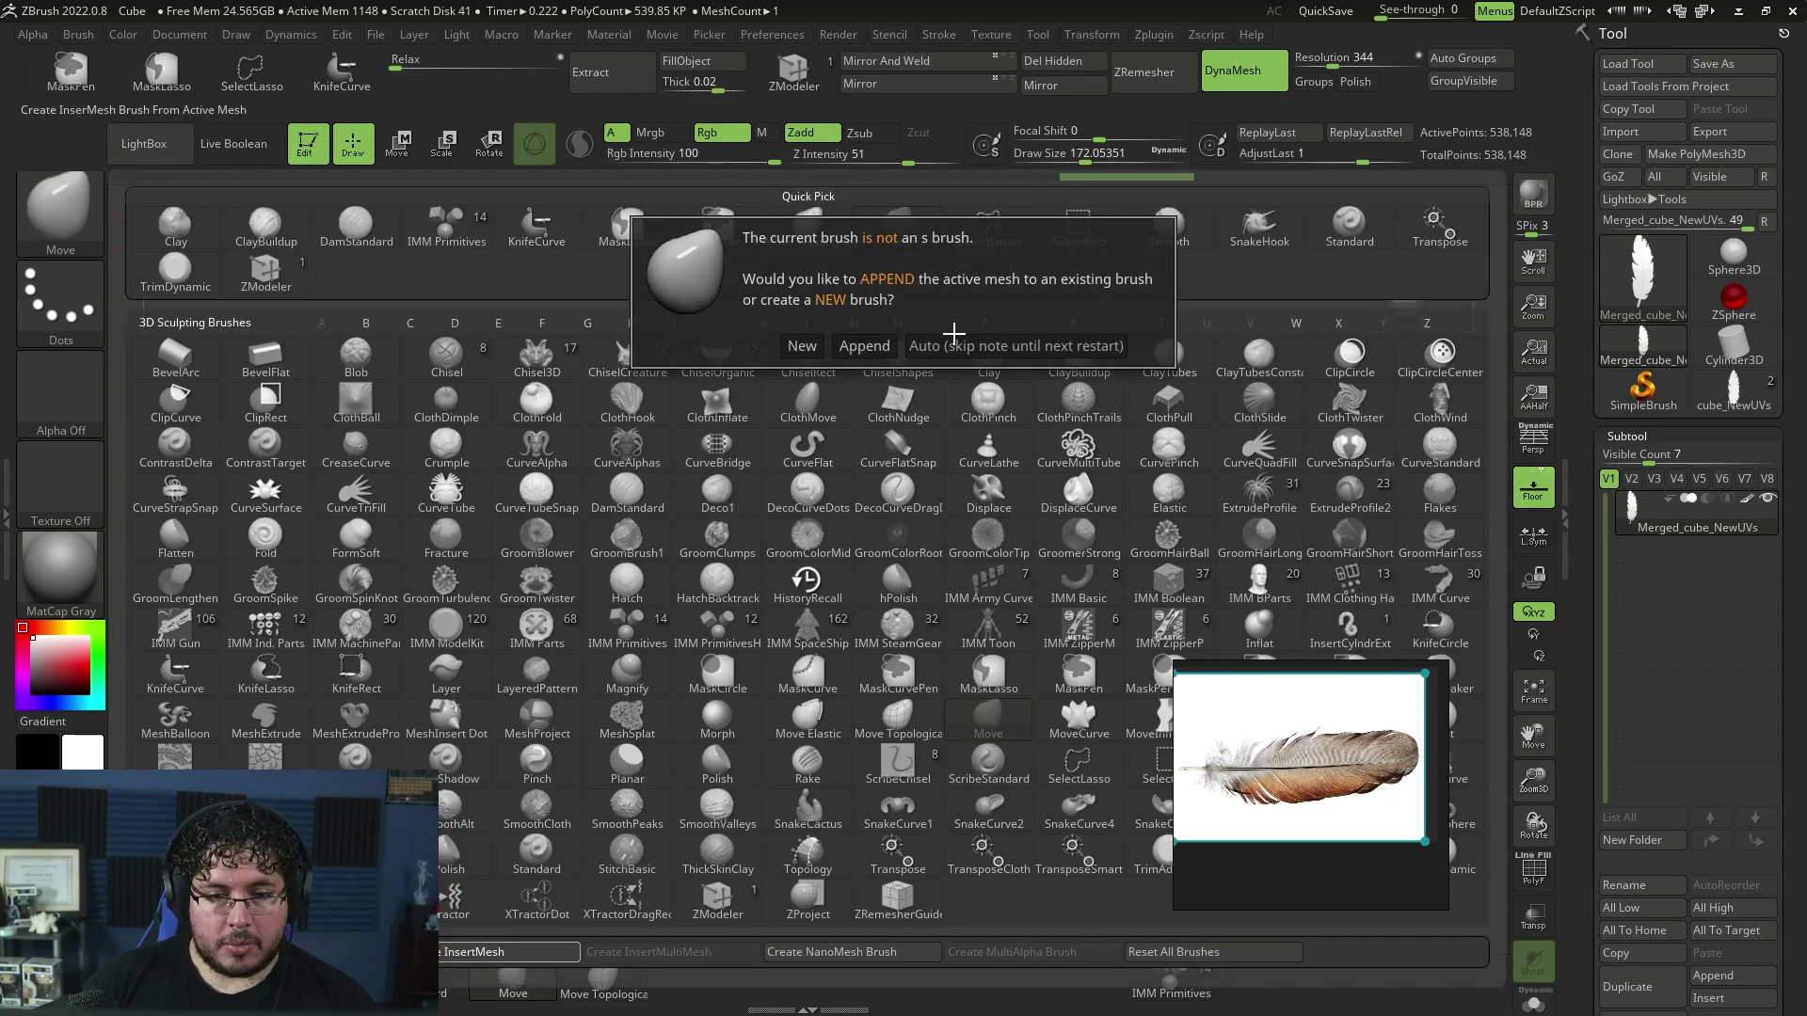
click(803, 345)
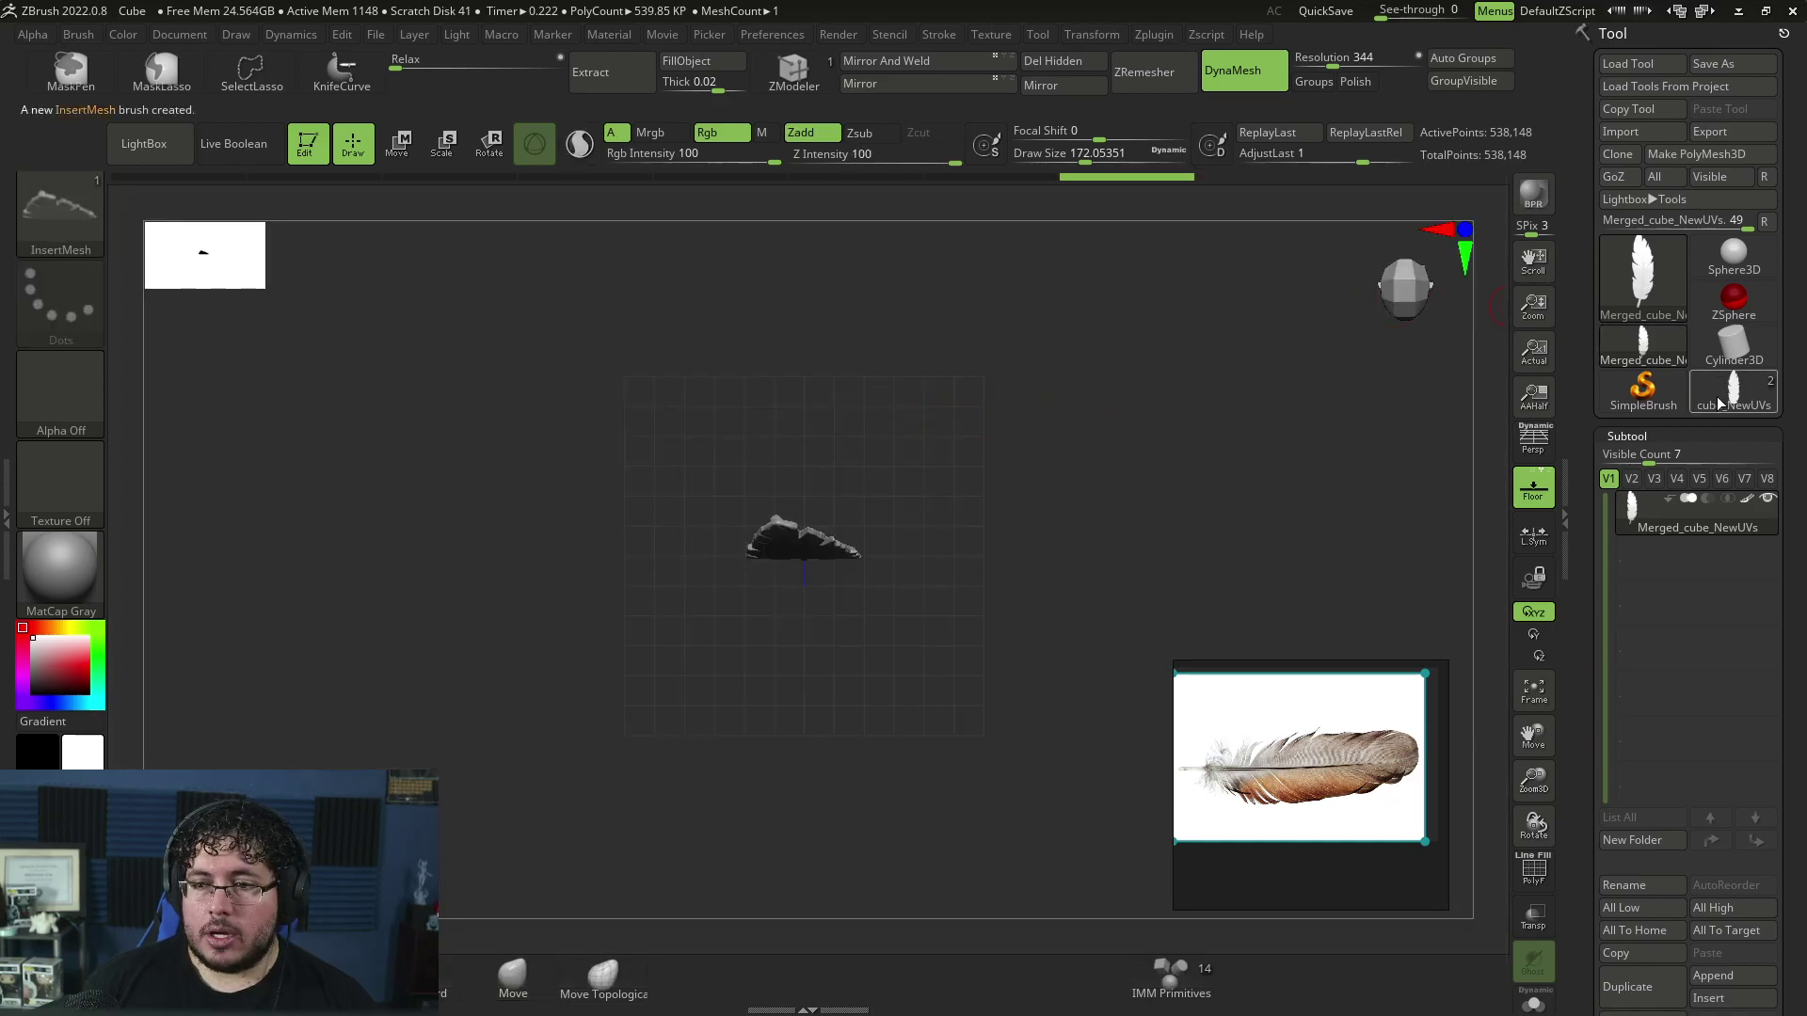
click(1718, 397)
Step: Convert the sphere to a PolyMesh3D and insert a tall feather standing on its top
click(1733, 258)
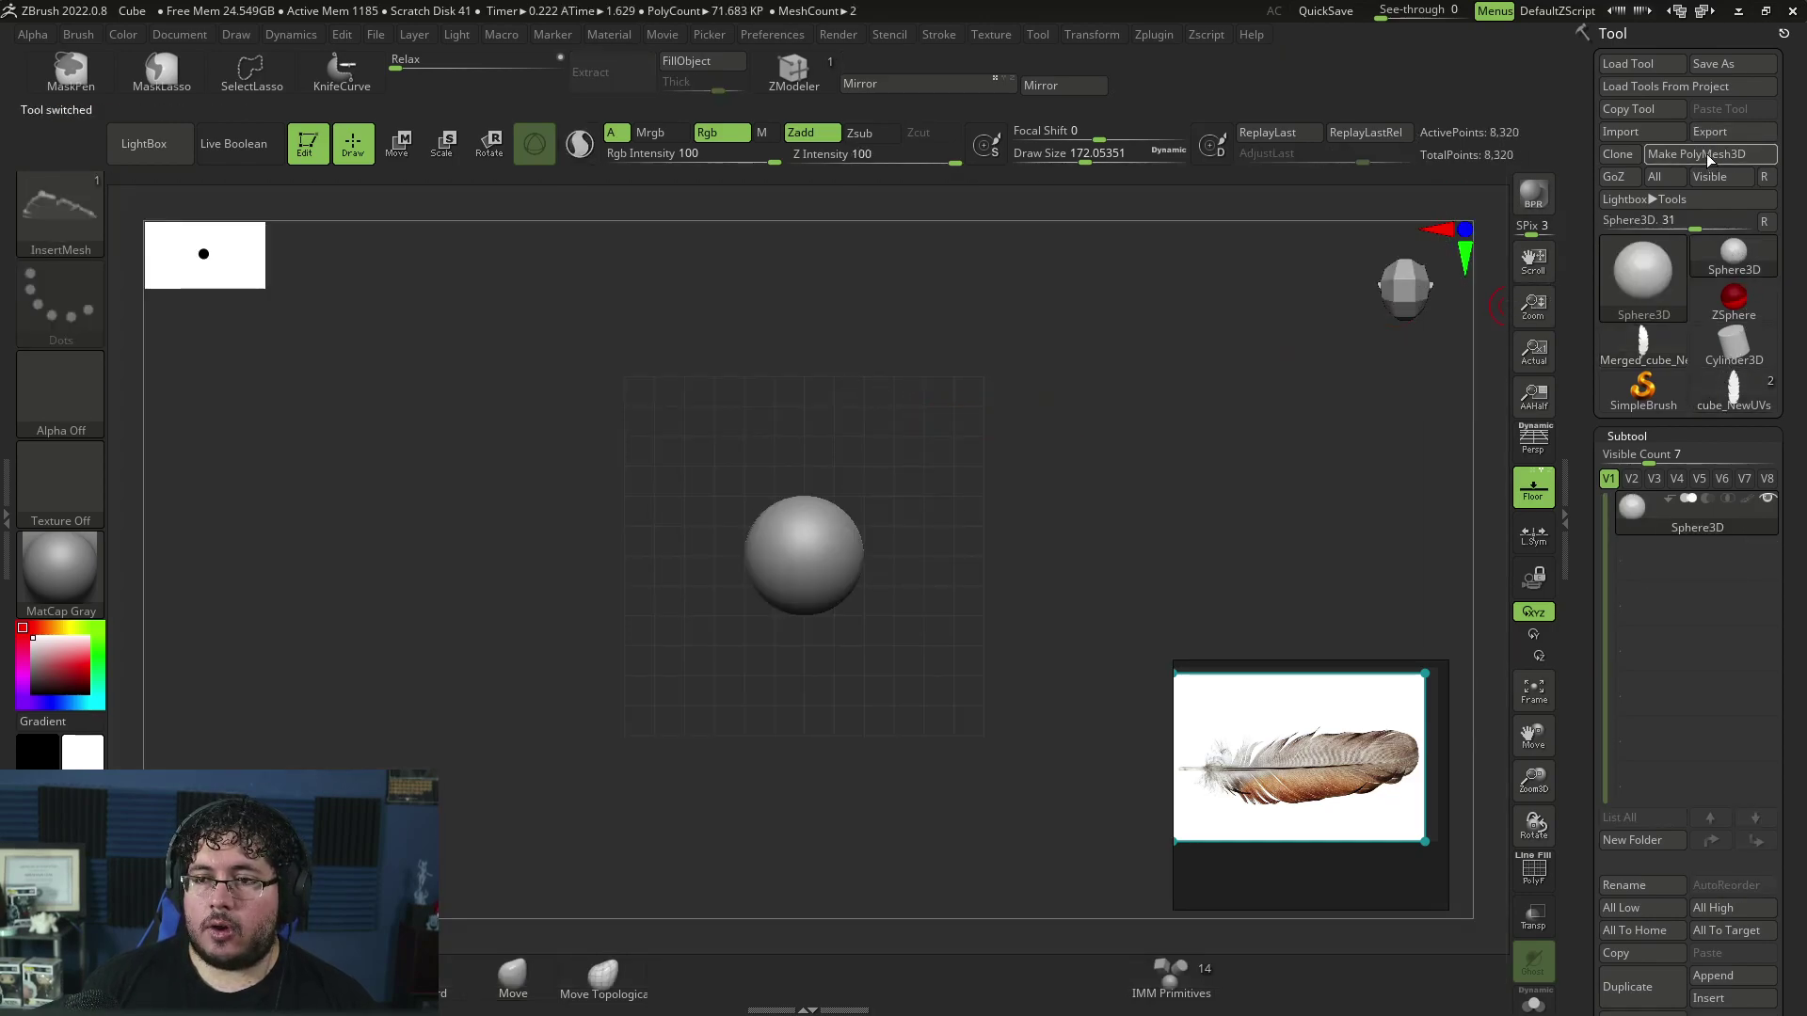
click(1707, 154)
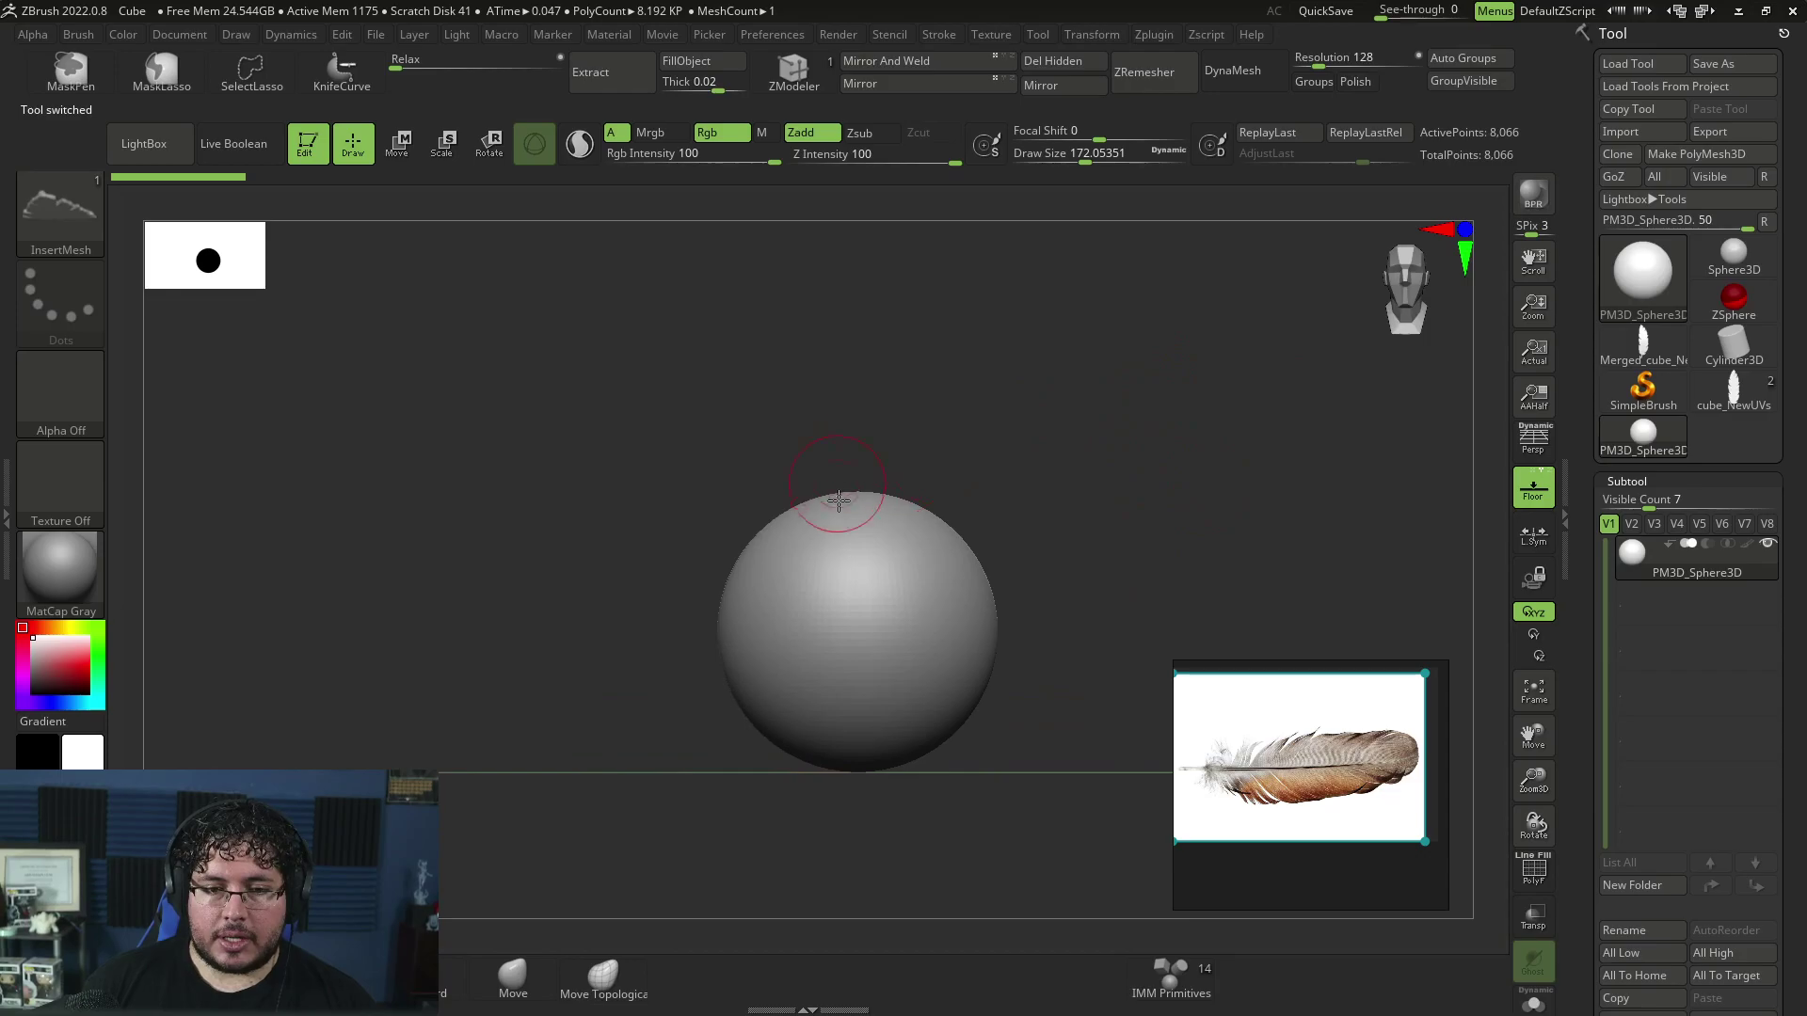
drag(846, 529, 880, 593)
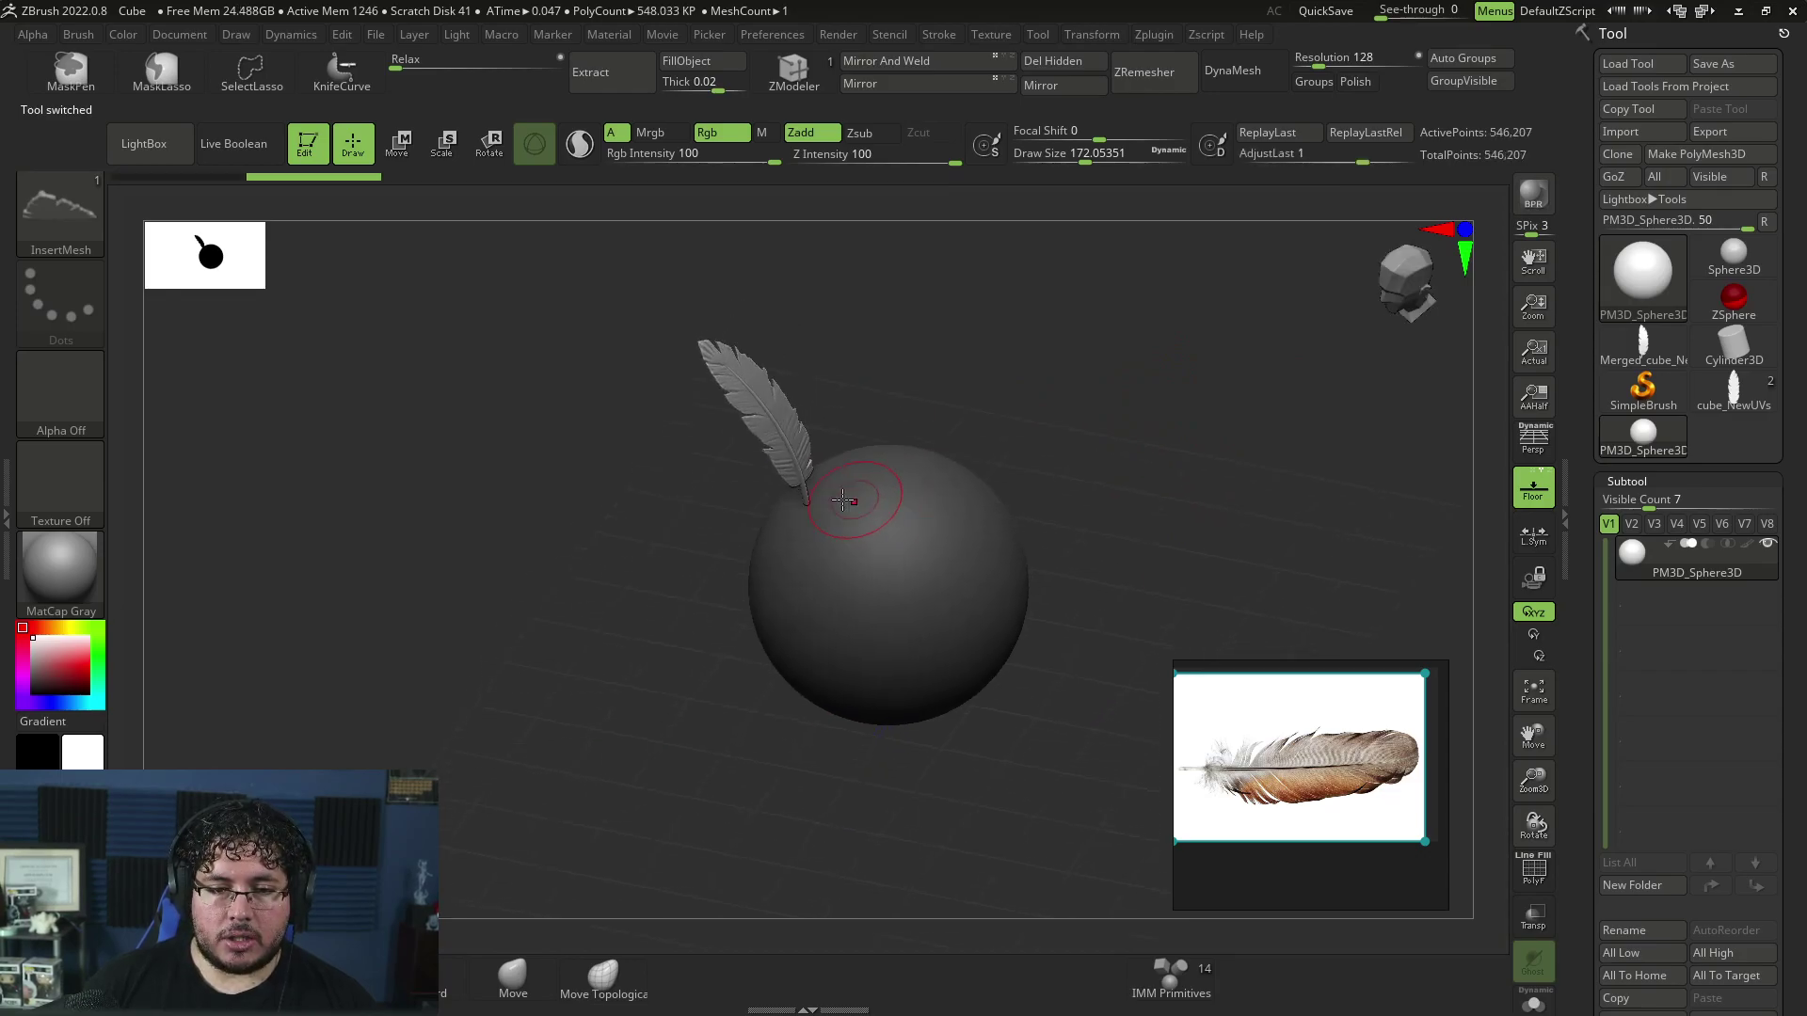
right_drag(798, 610, 912, 355)
key(e)
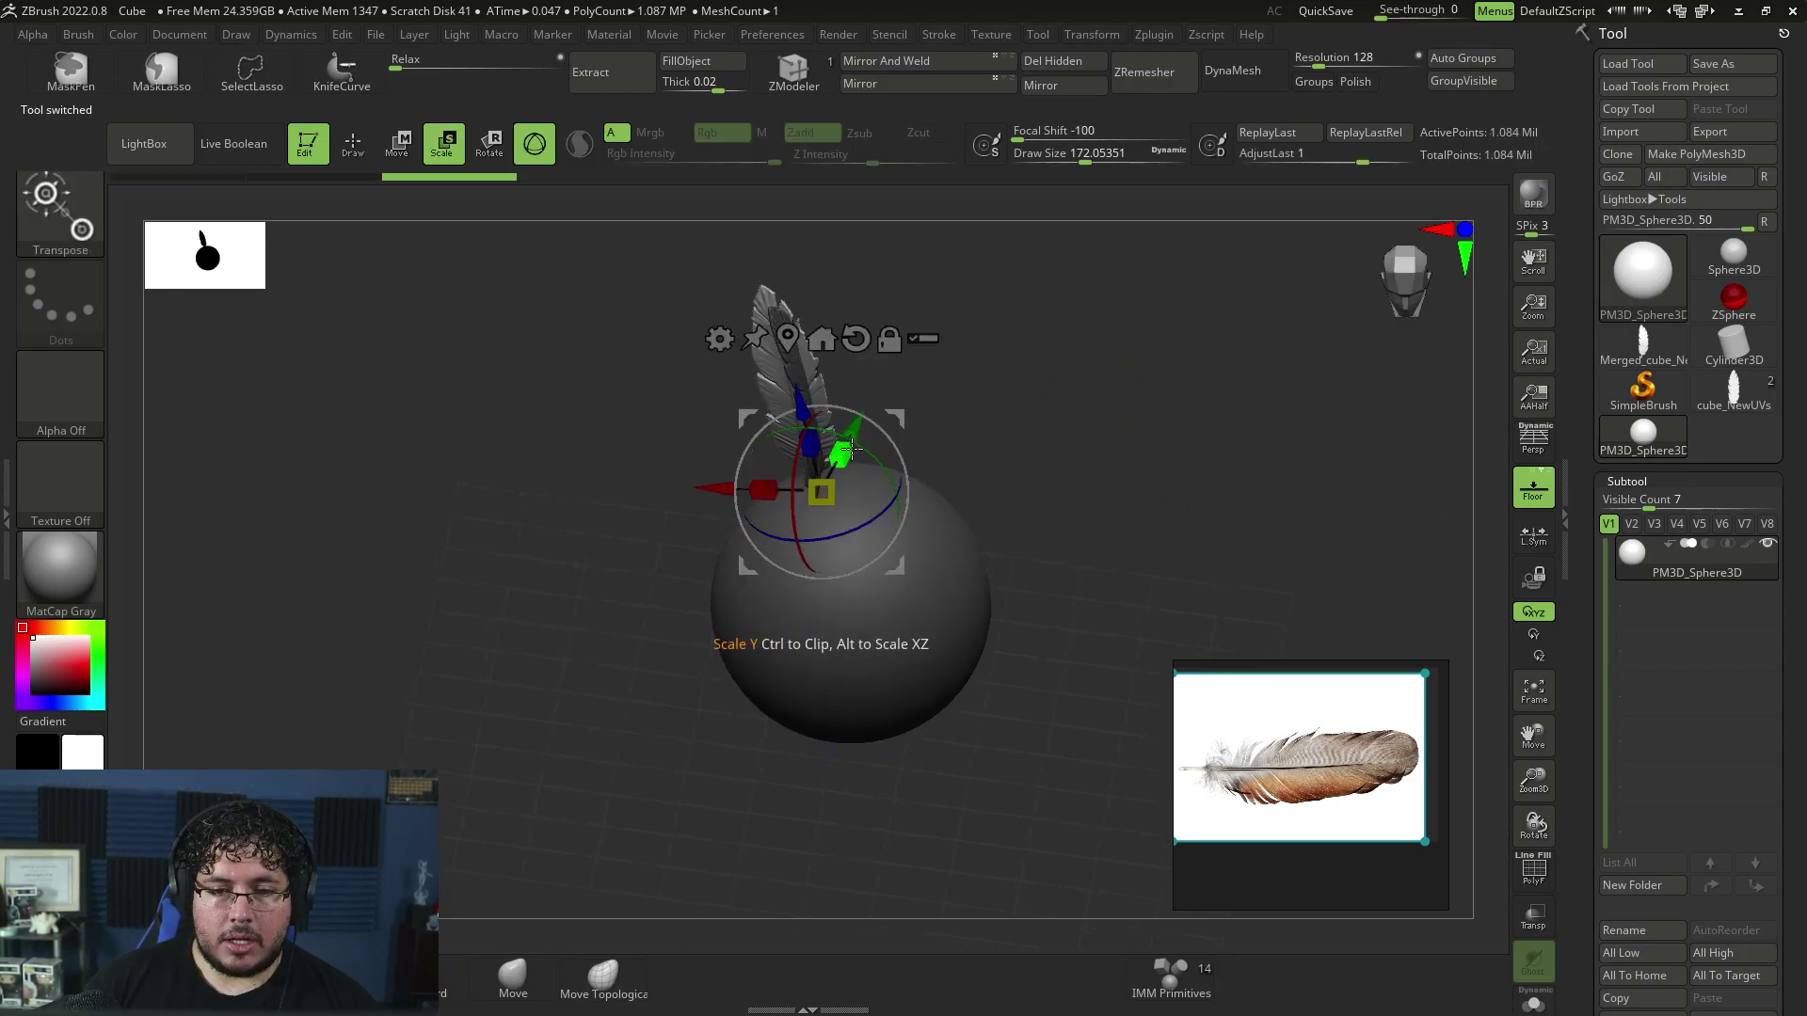
drag(928, 422, 817, 491)
right_drag(762, 472, 855, 405)
Step: Duplicate the feather into a V shape and tilt the thin copy sideways
key(q)
key(e)
ctrl+drag(910, 522, 920, 527)
key(q)
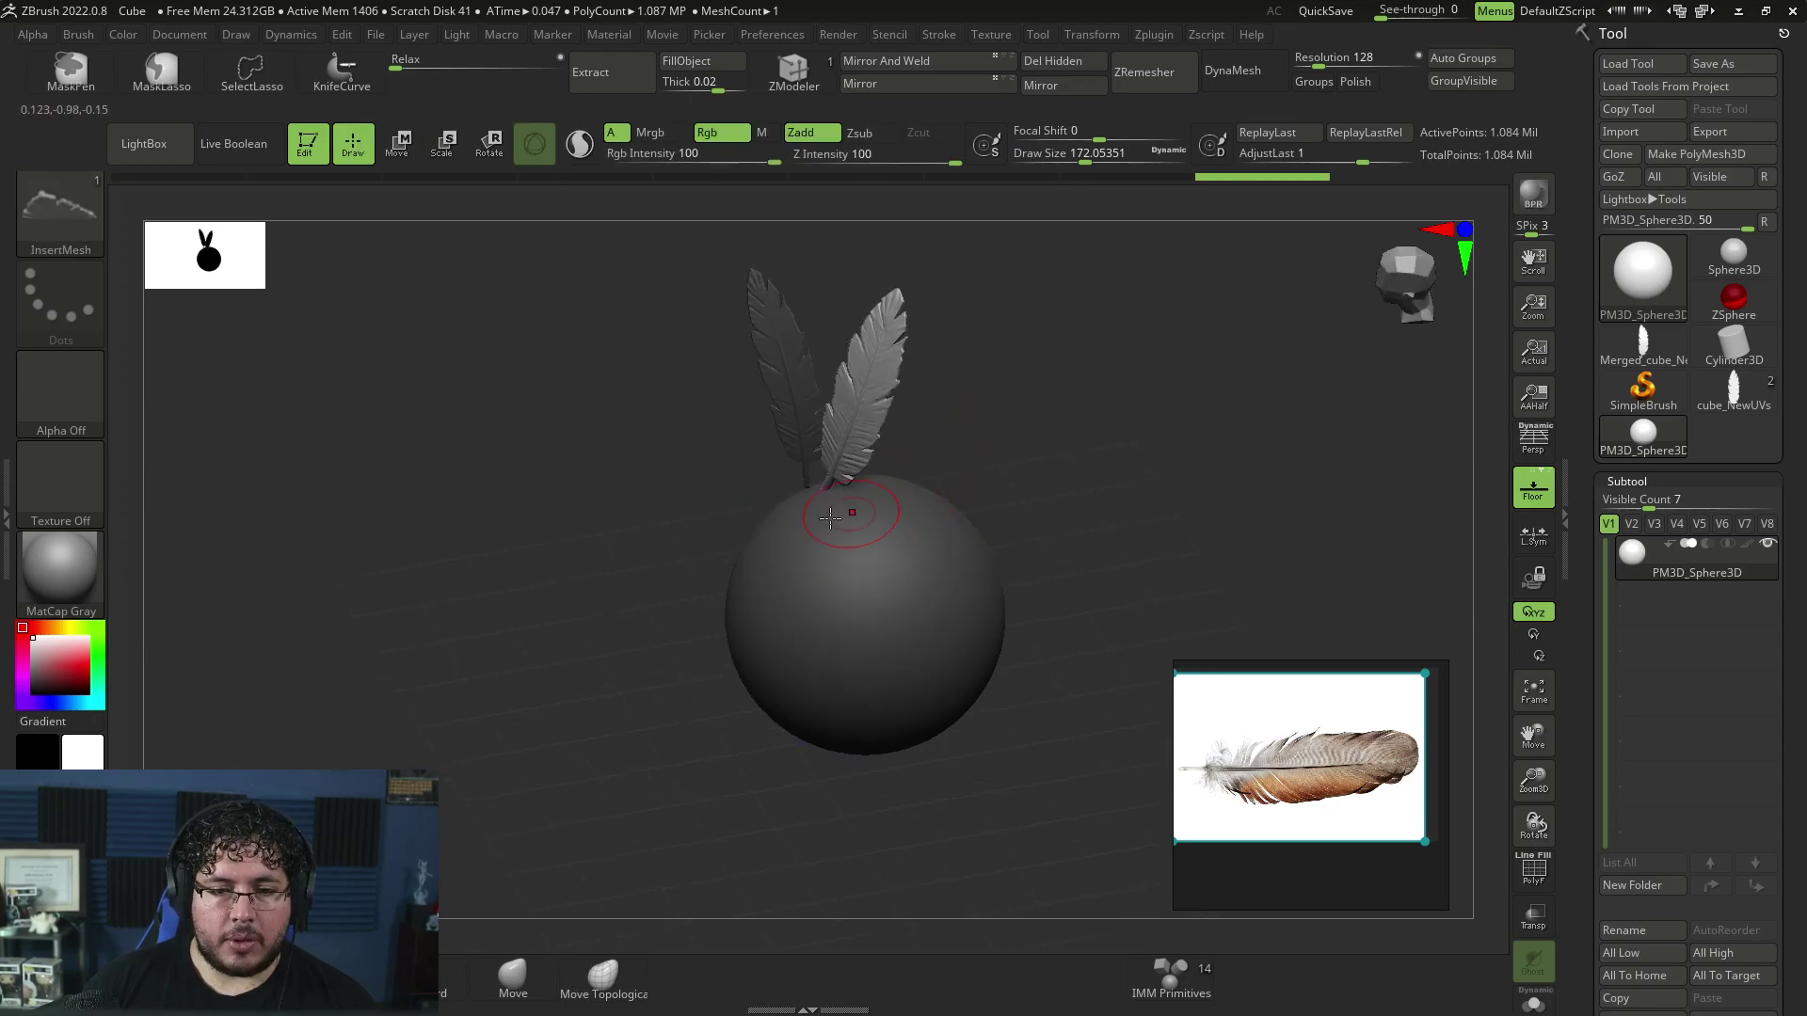
key(r)
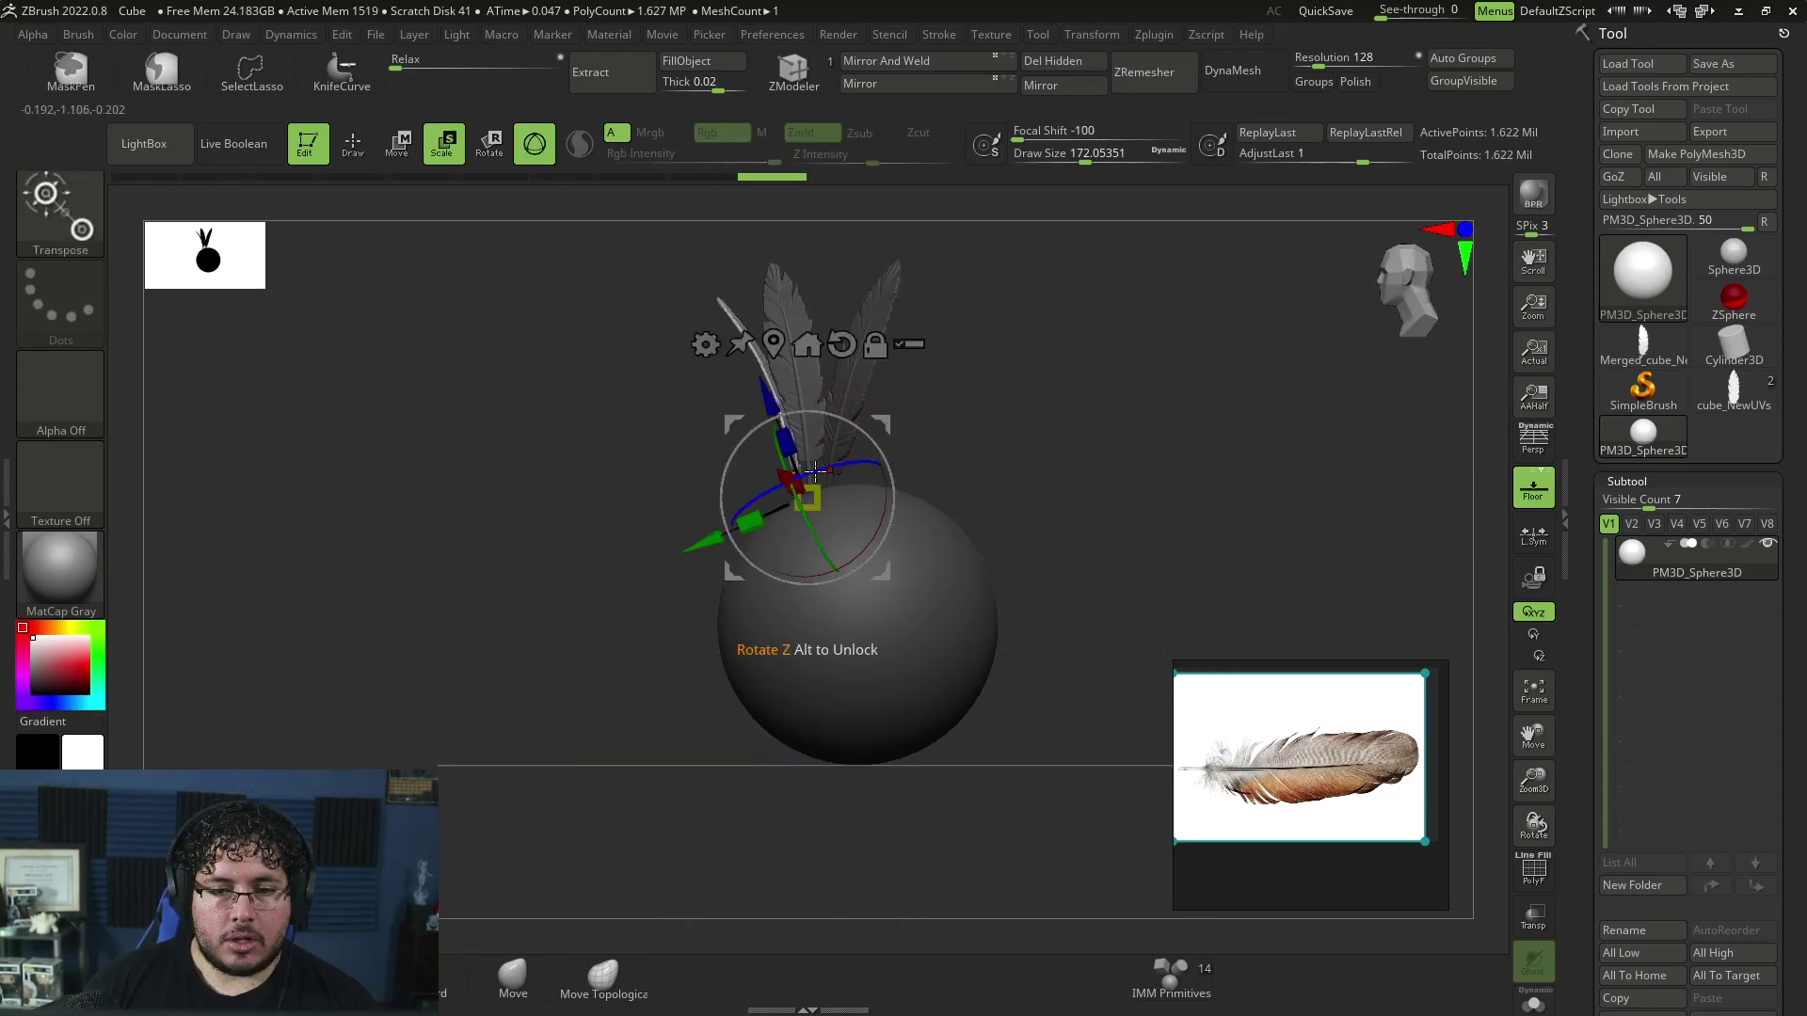
mouse_move(837, 459)
mouse_down()
mouse_move(770, 514)
mouse_move(932, 430)
mouse_up()
key(w)
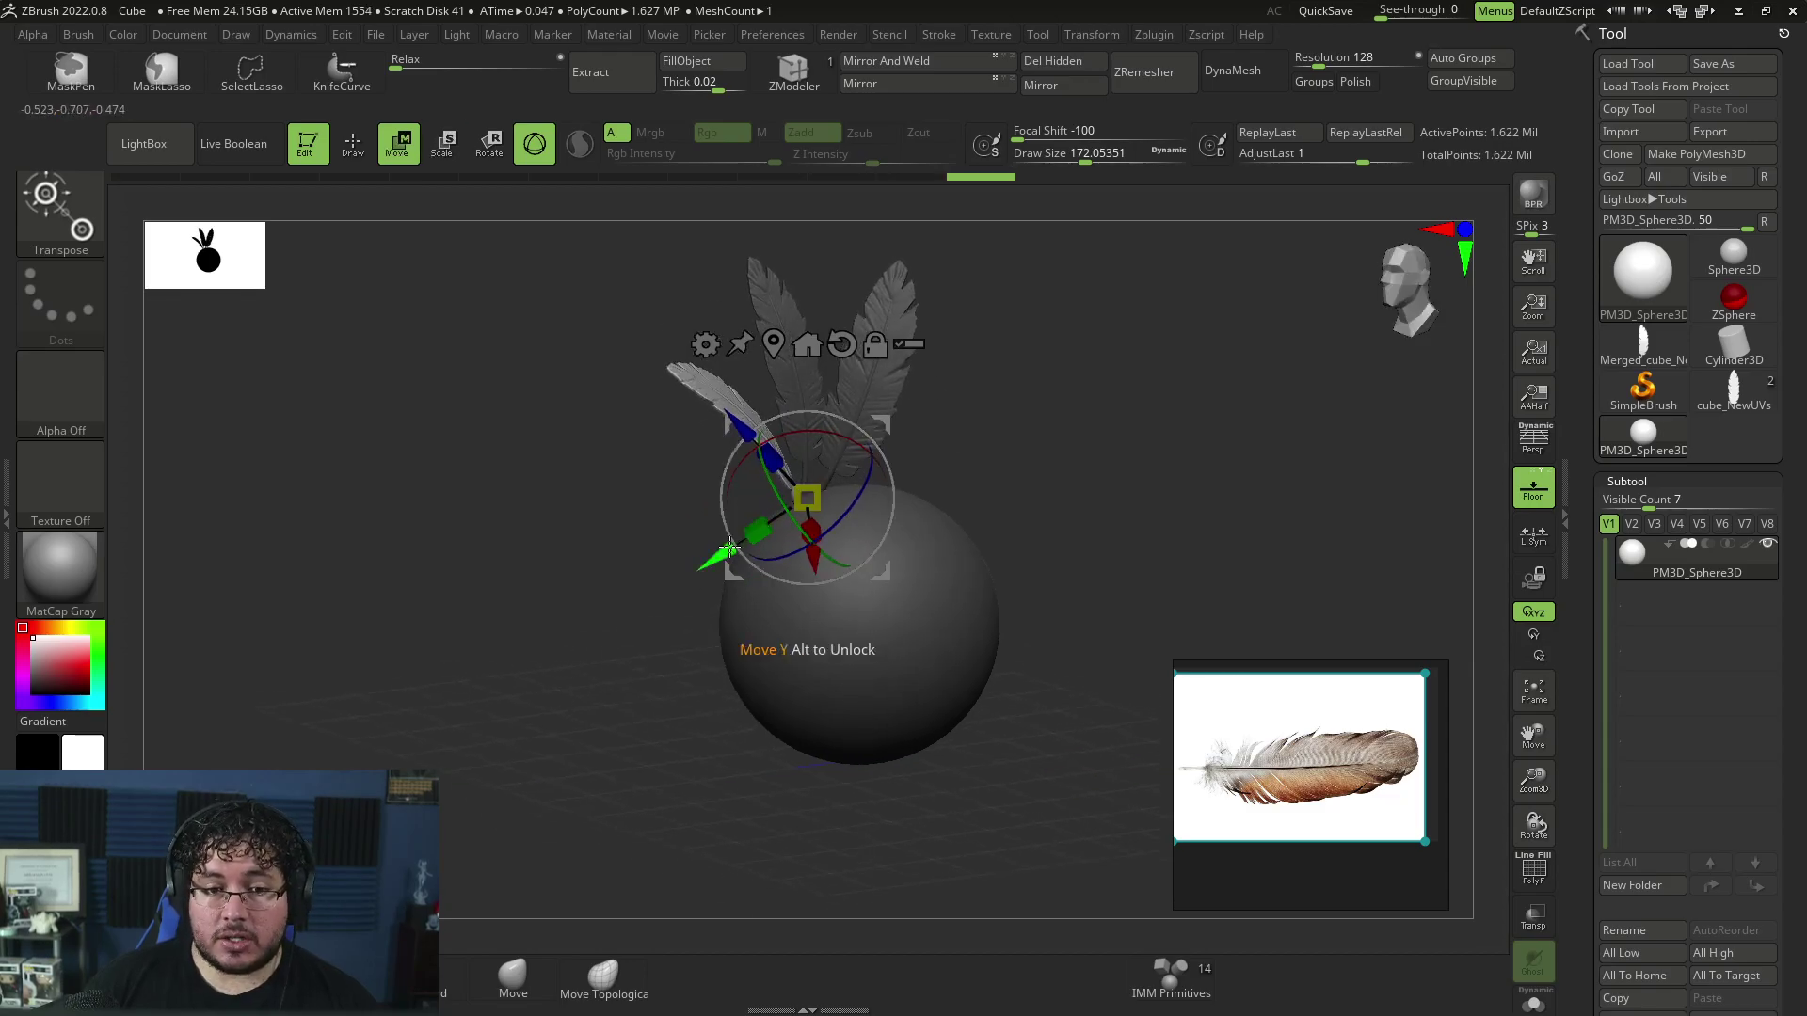
key(q)
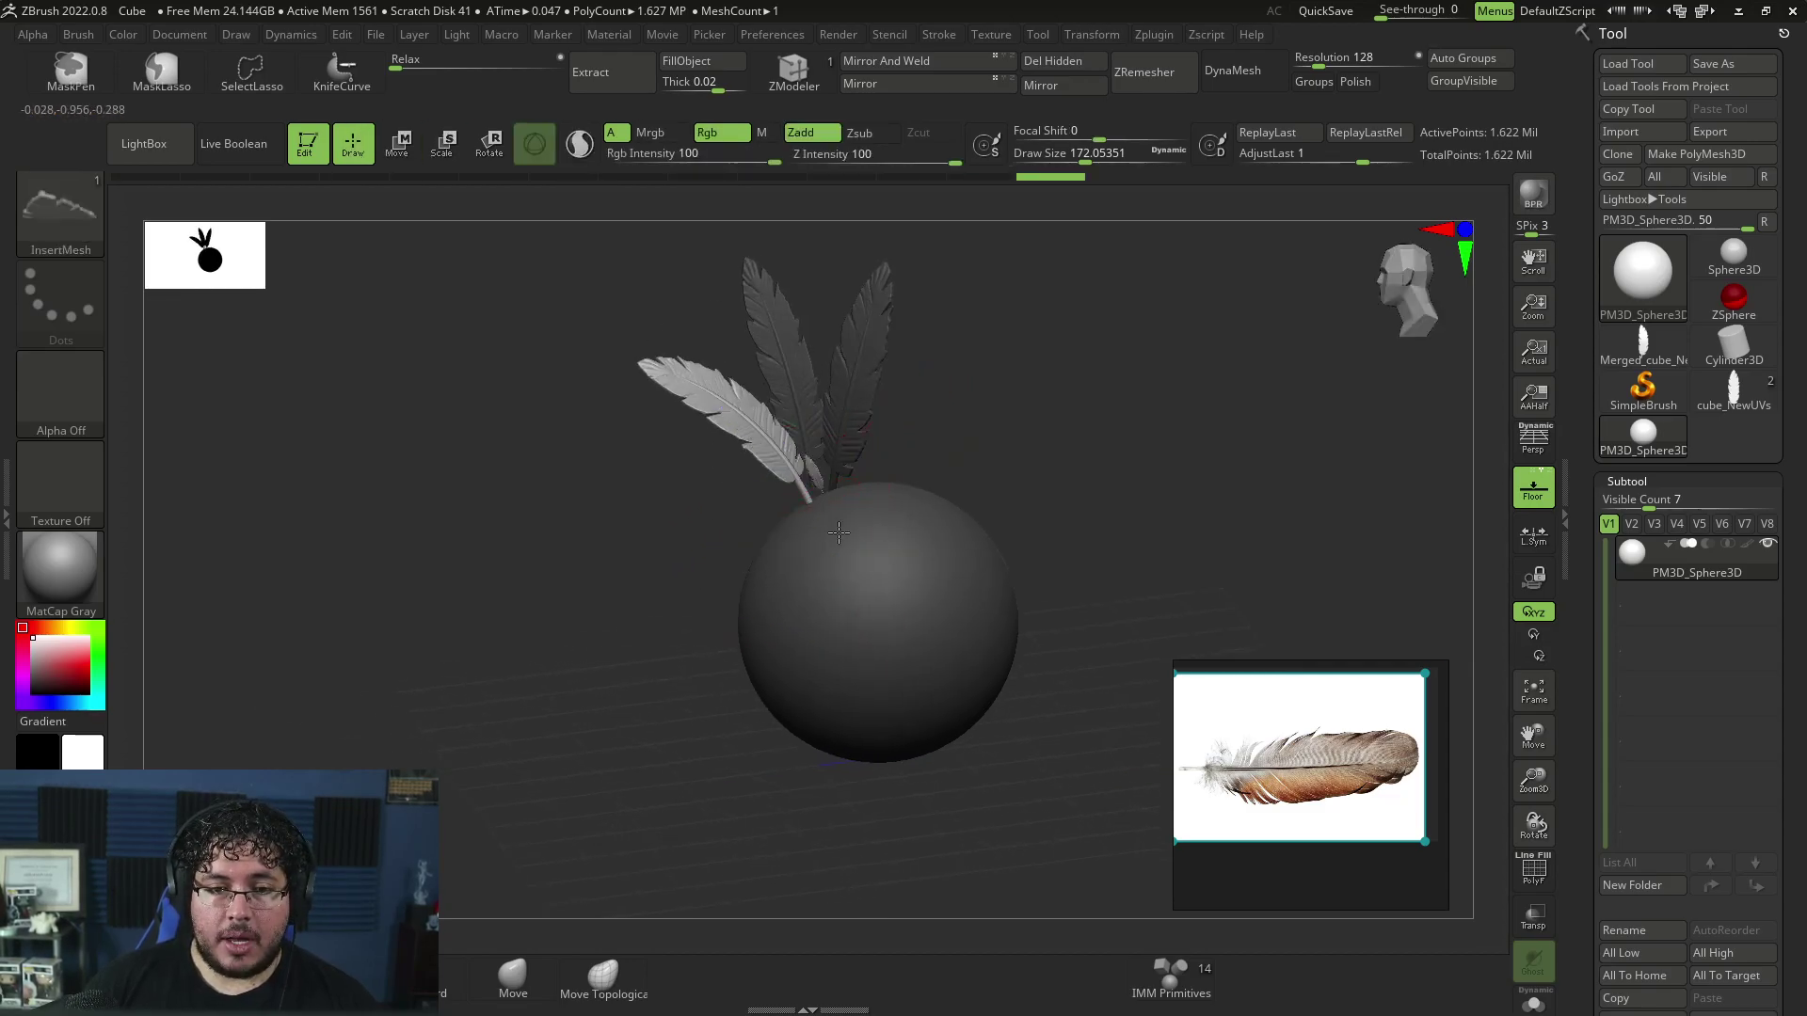
Step: Add another feather and move it into a new position and angle
alt+click(768, 367)
key(w)
drag(816, 517, 914, 419)
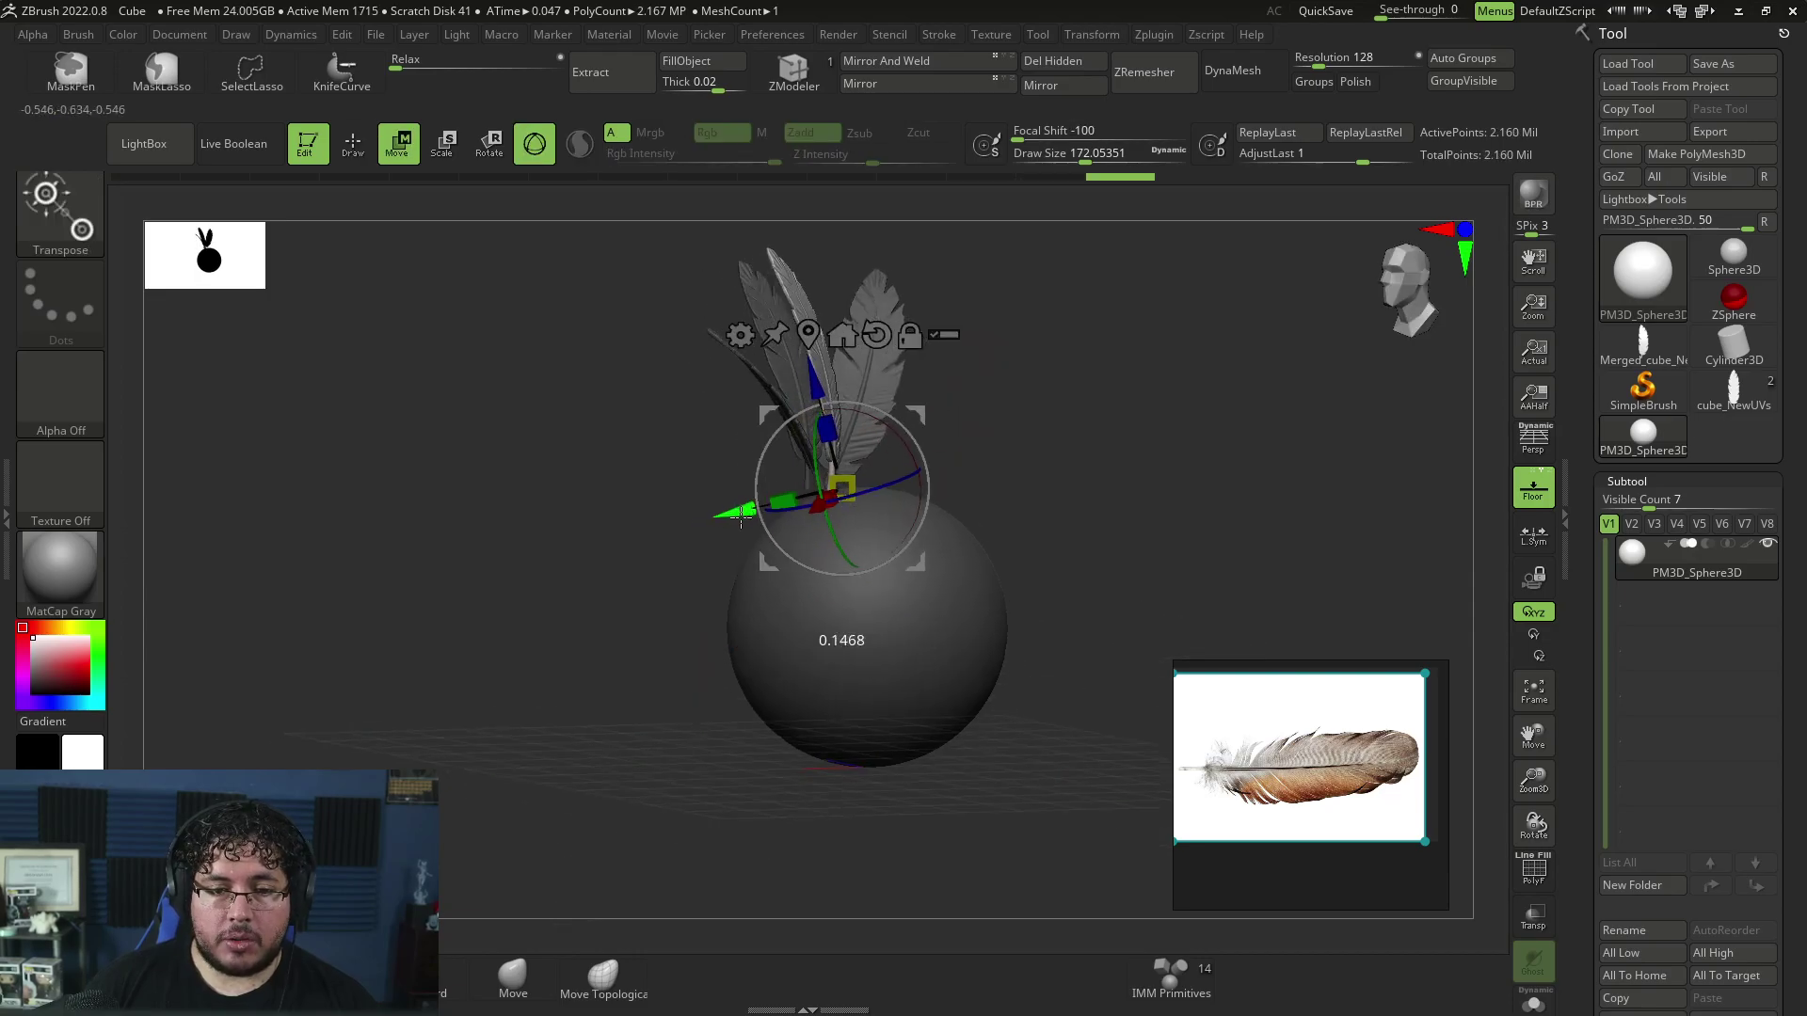
key(q)
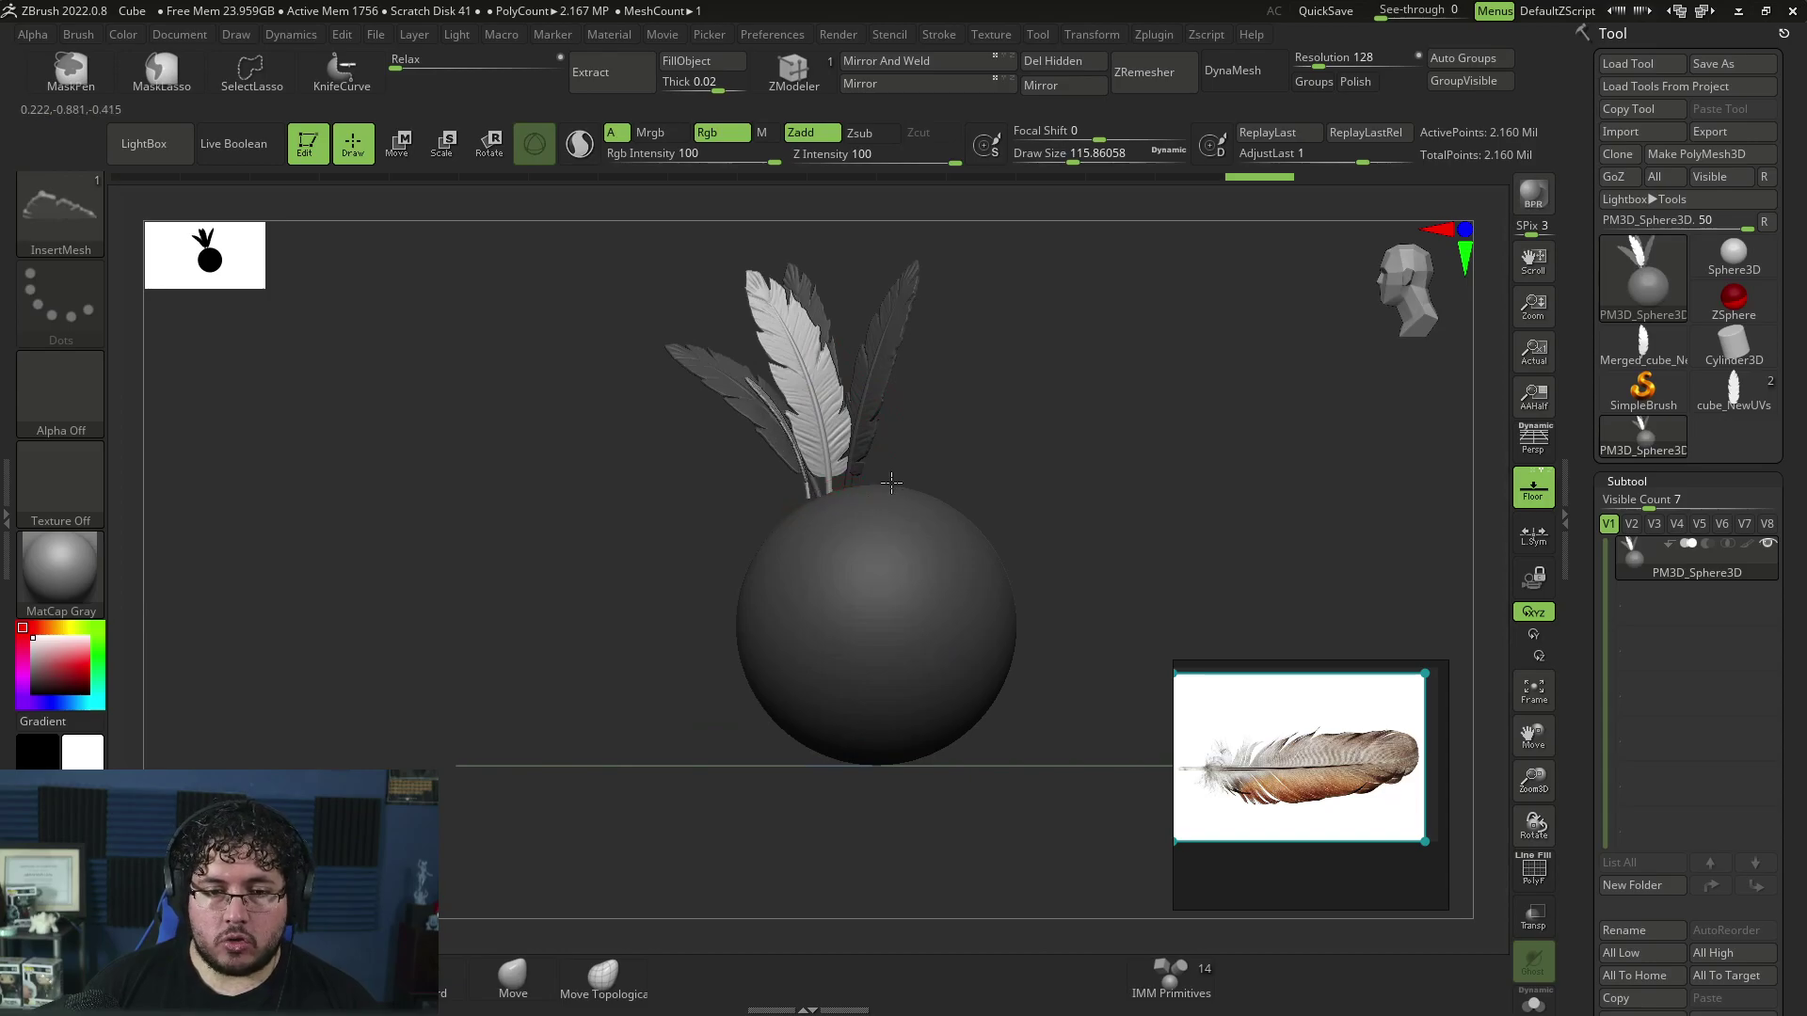
Step: Add a fourth feather, adjust its pose upward and rotate it further outward
alt+click(827, 459)
key(e)
mouse_move(865, 484)
mouse_down()
mouse_move(791, 496)
mouse_move(783, 574)
mouse_move(881, 466)
mouse_up()
key(ctrl+z)
key(ctrl+z)
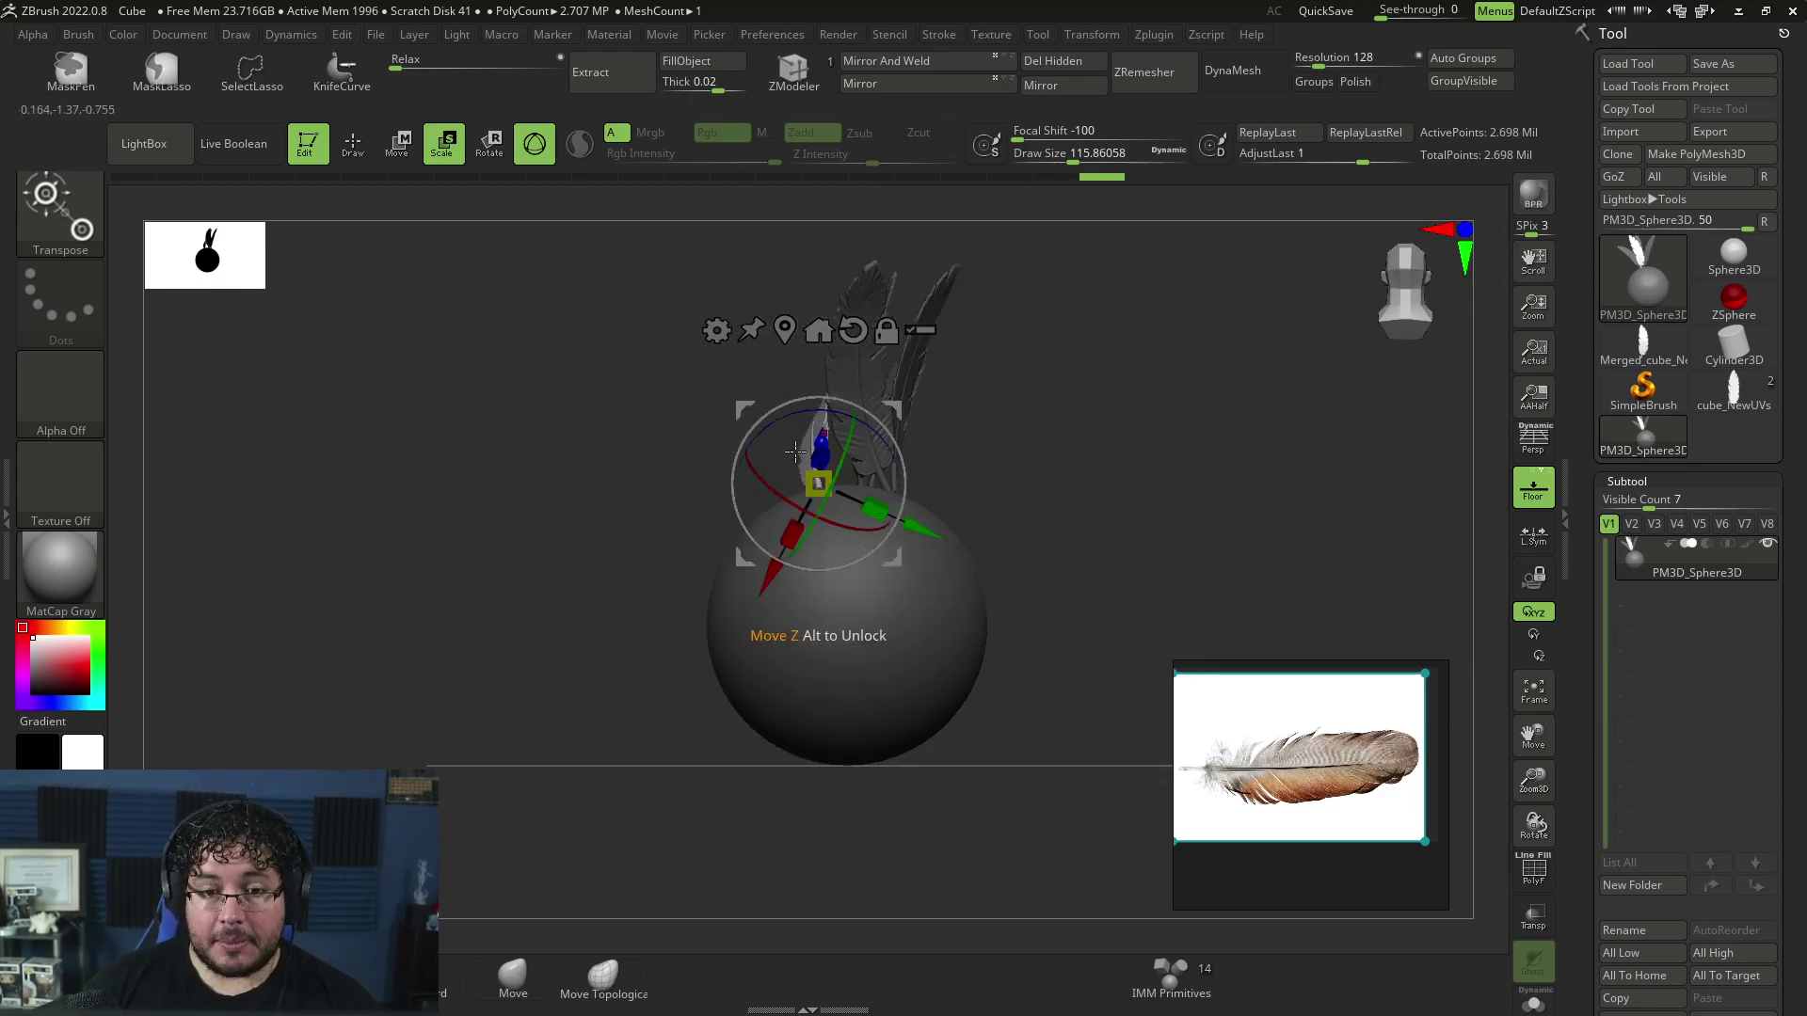
key(ctrl+shift+z)
key(ctrl+shift+z)
drag(818, 484, 840, 469)
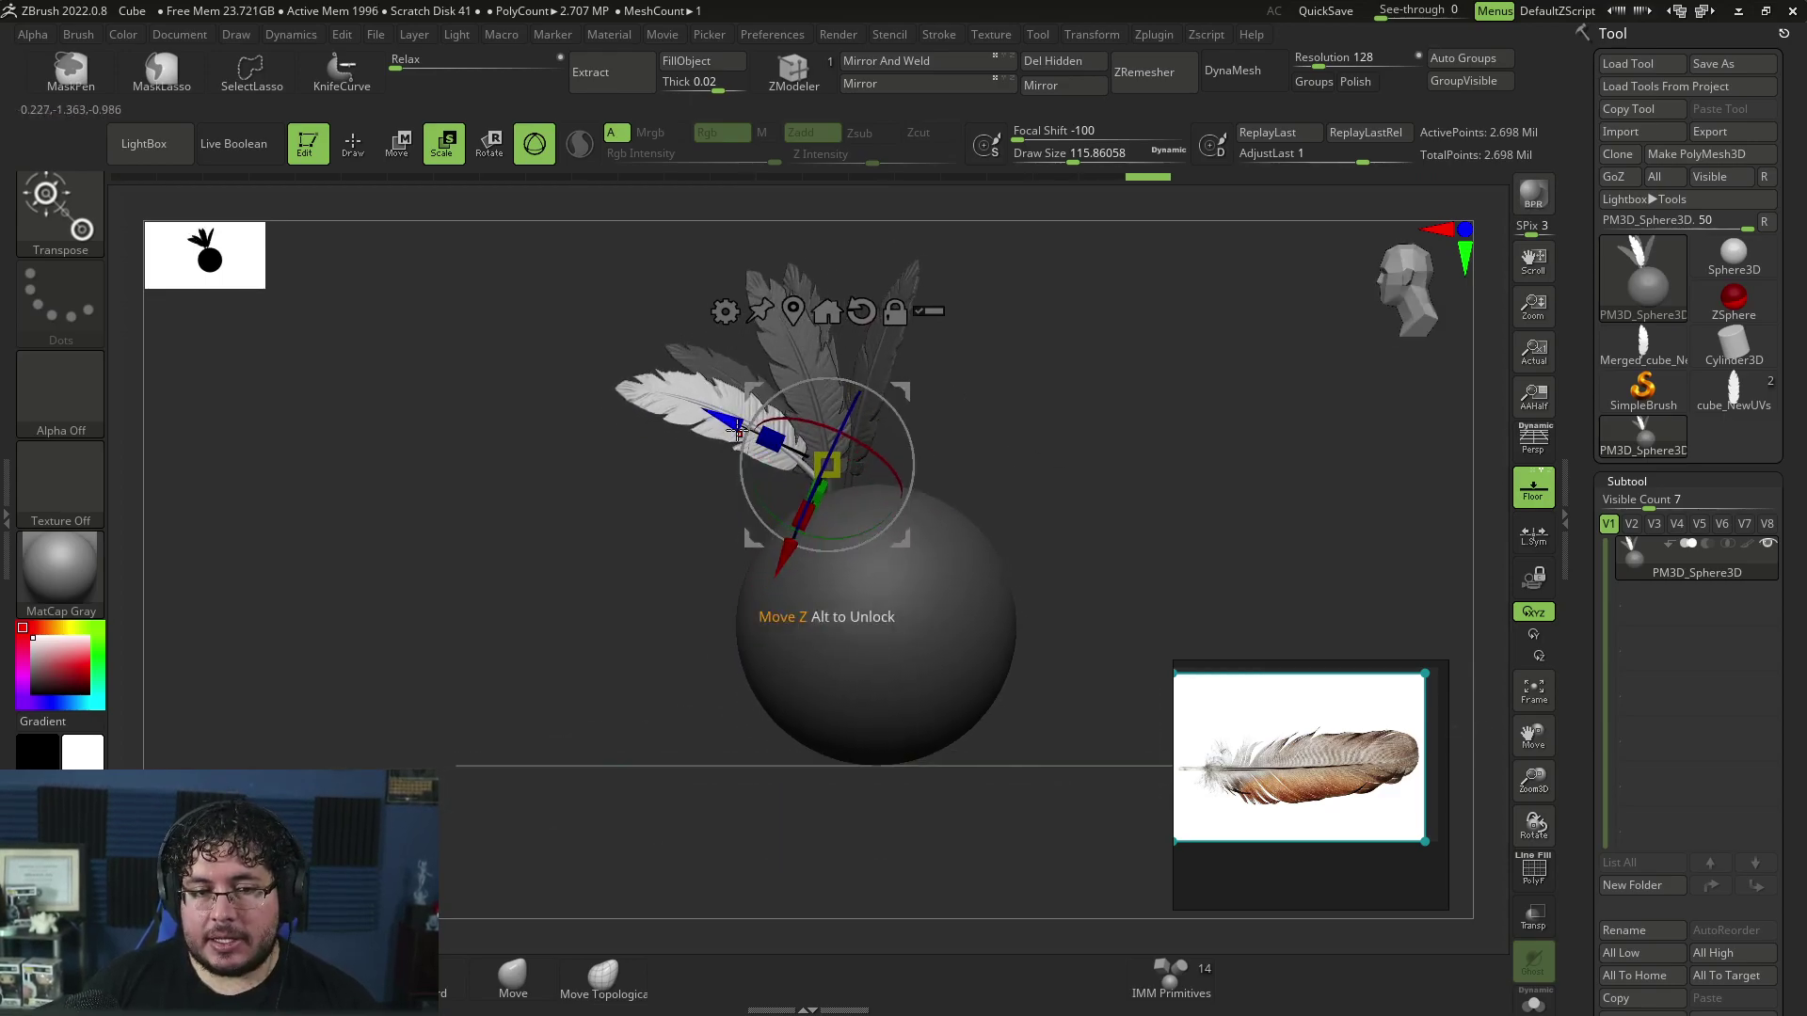
mouse_move(781, 408)
mouse_down()
mouse_move(913, 387)
mouse_move(918, 479)
mouse_move(892, 486)
mouse_move(902, 441)
mouse_move(963, 429)
mouse_up()
key(q)
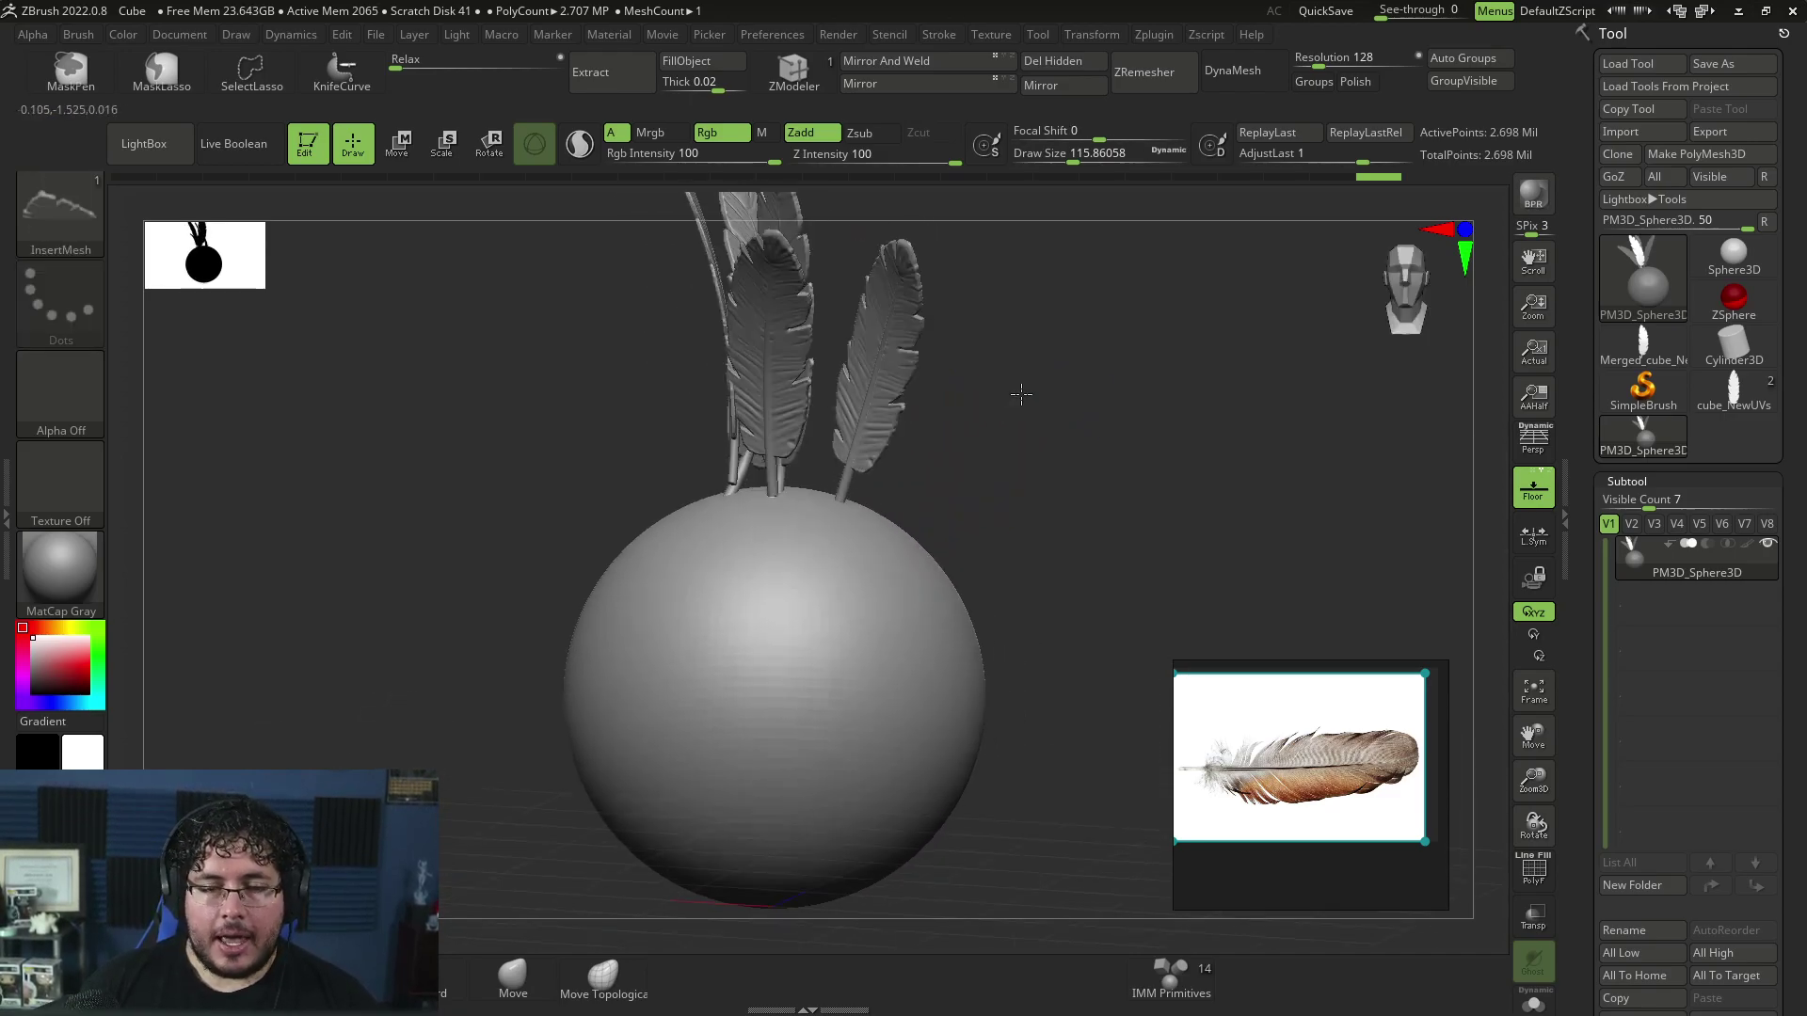
mouse_move(963, 429)
mouse_down()
mouse_move(971, 455)
mouse_move(738, 404)
mouse_up()
mouse_move(966, 454)
mouse_down()
mouse_move(976, 576)
mouse_move(975, 518)
mouse_move(1009, 524)
mouse_move(956, 465)
mouse_move(993, 546)
mouse_move(952, 484)
mouse_move(972, 561)
mouse_up()
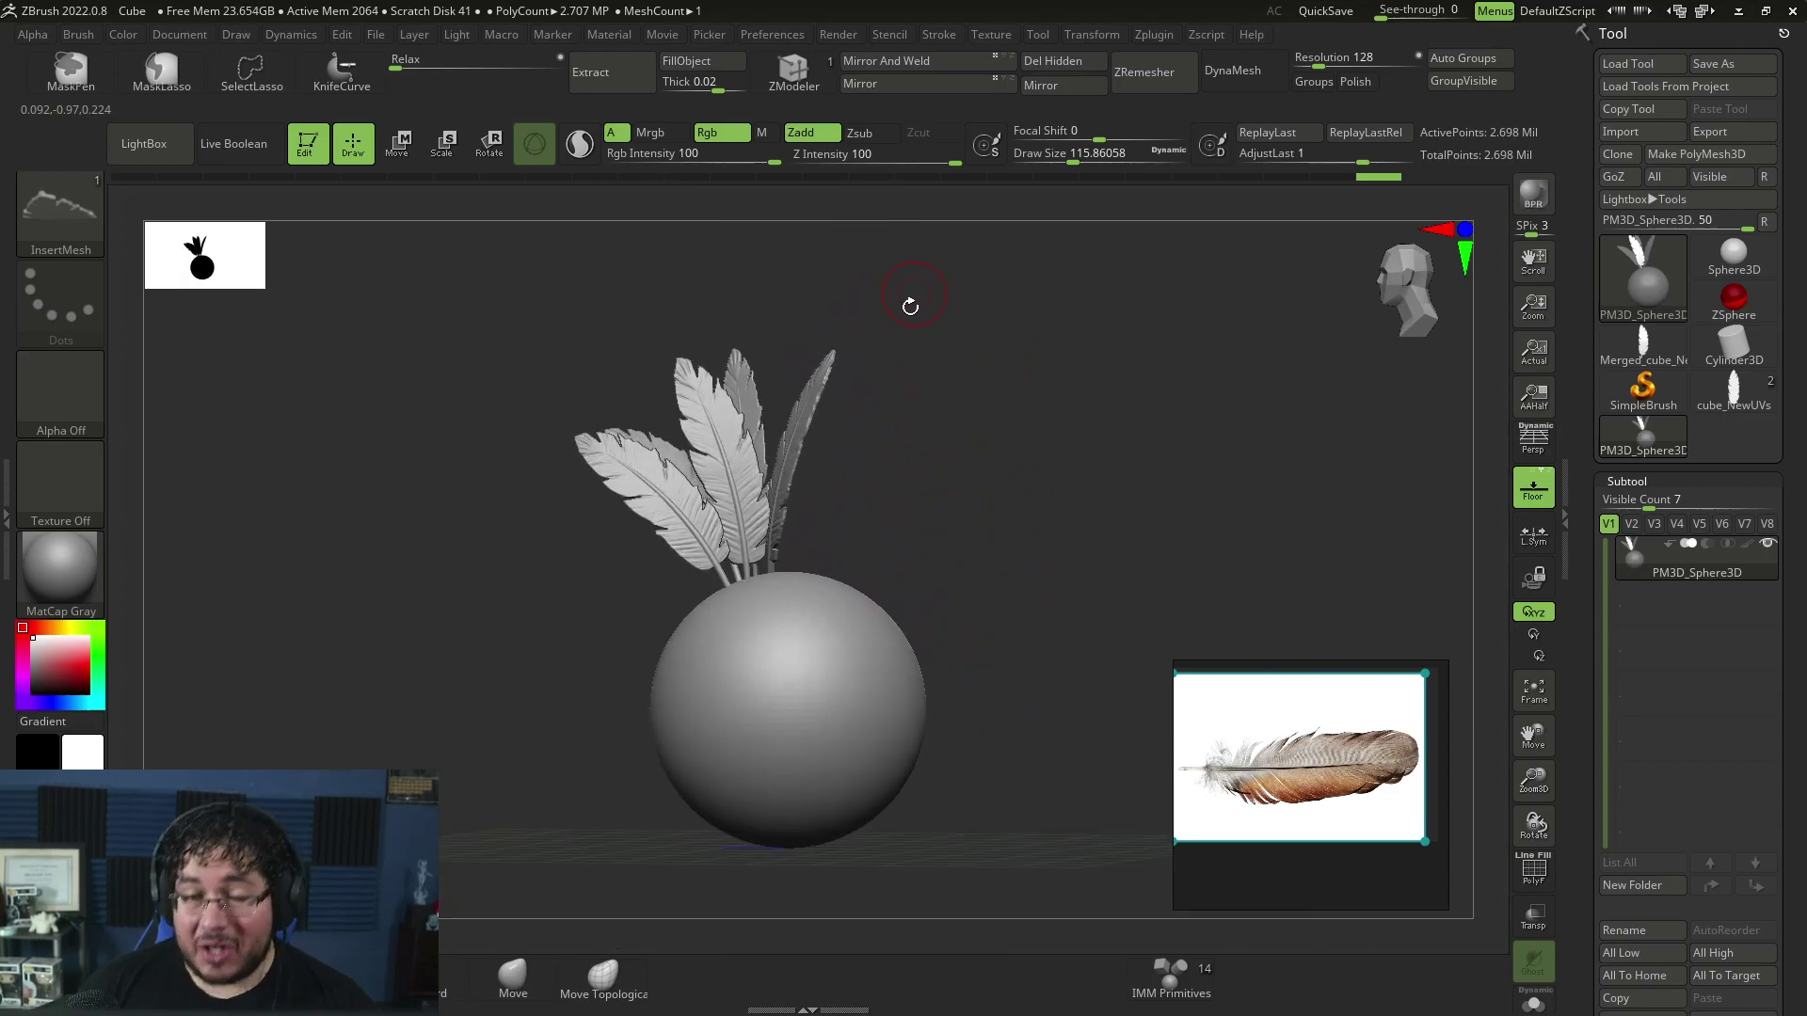